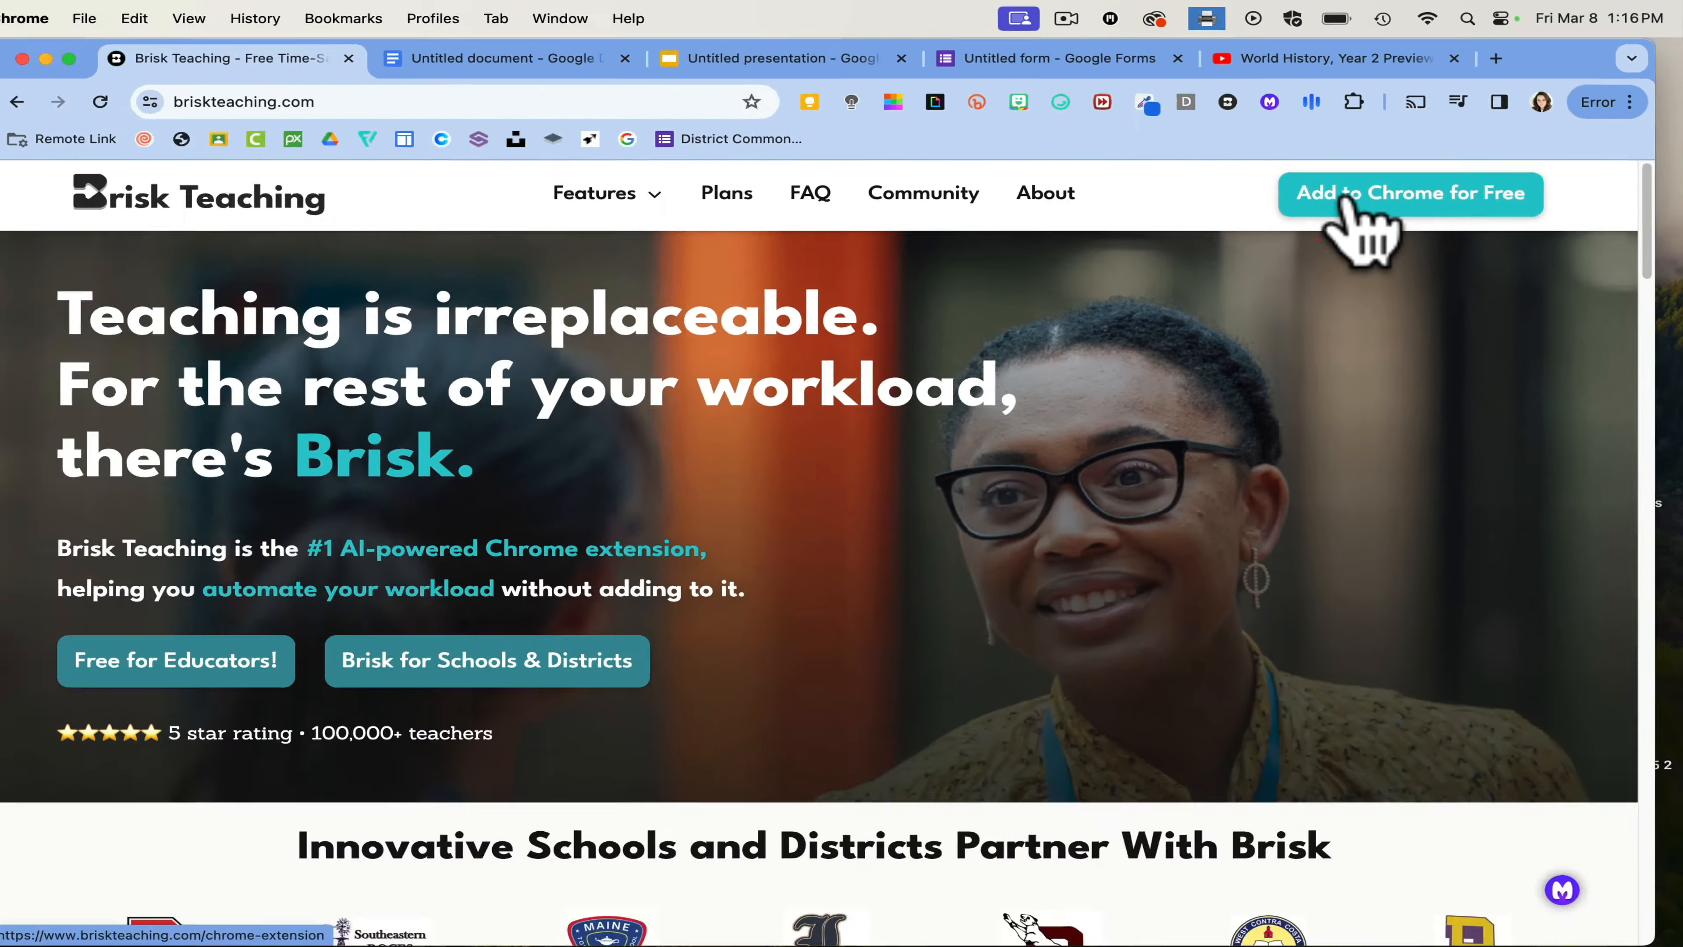
- Open the Brisk Teaching extension's Chrome Web Store listing from the Brisk homepage
left_click(1186, 301)
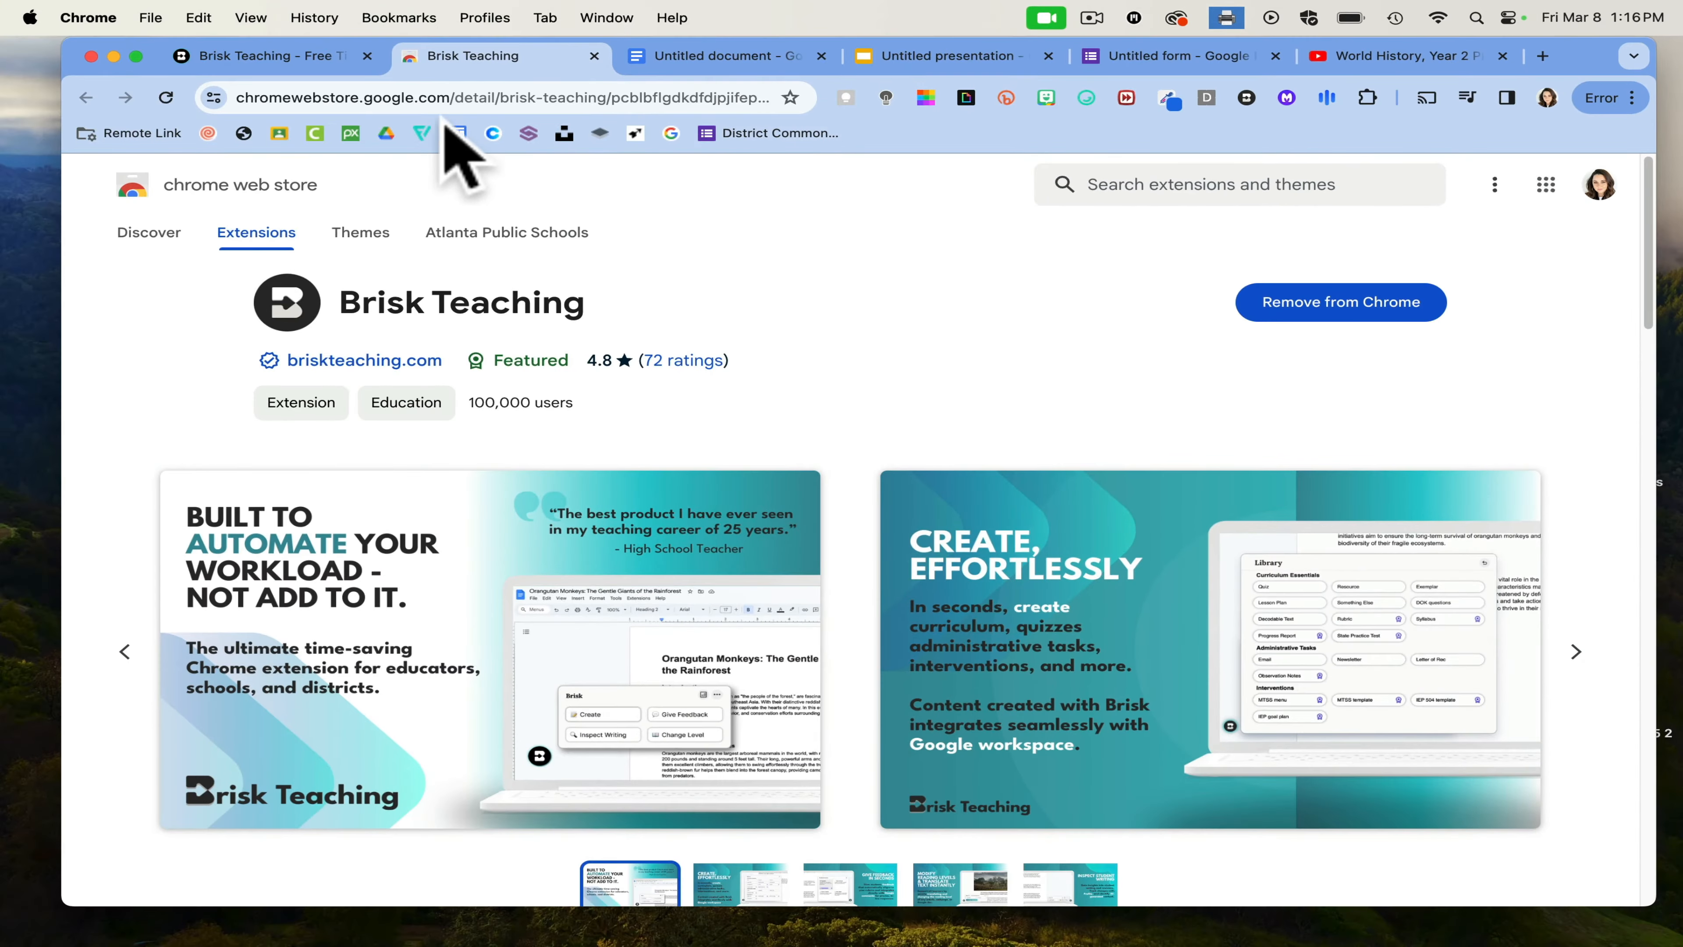
- Return to the Brisk Teaching homepage and look through its features, demo, testimonial and privacy sections
left_click(306, 66)
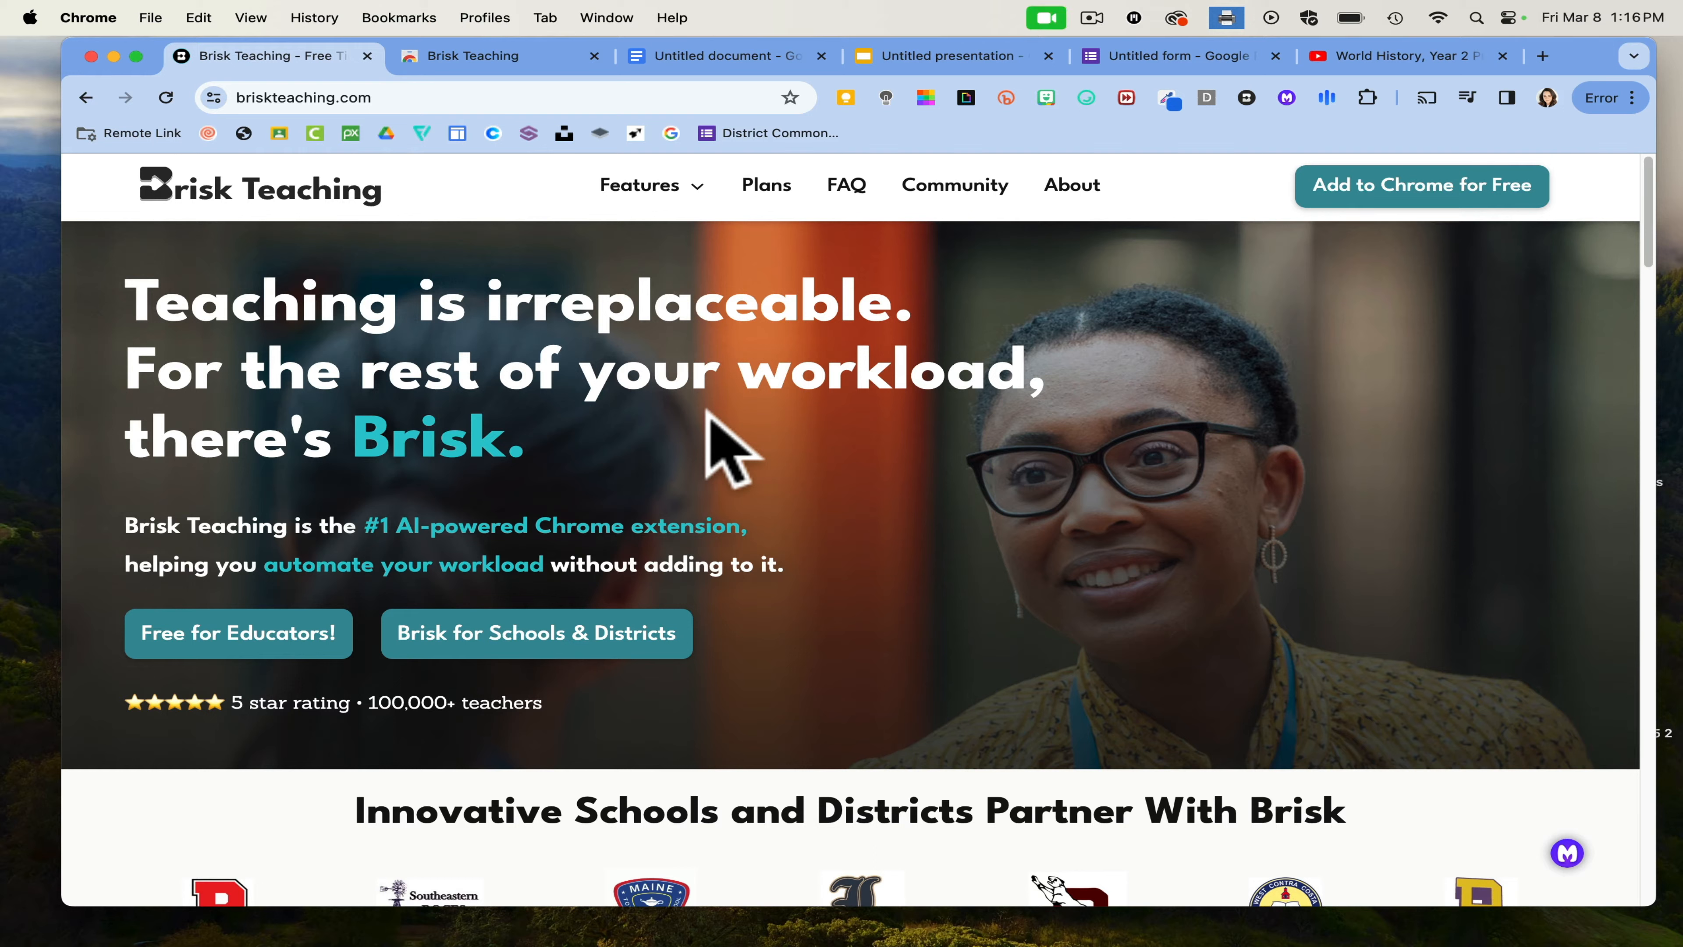
scroll(709, 415, "down", 10)
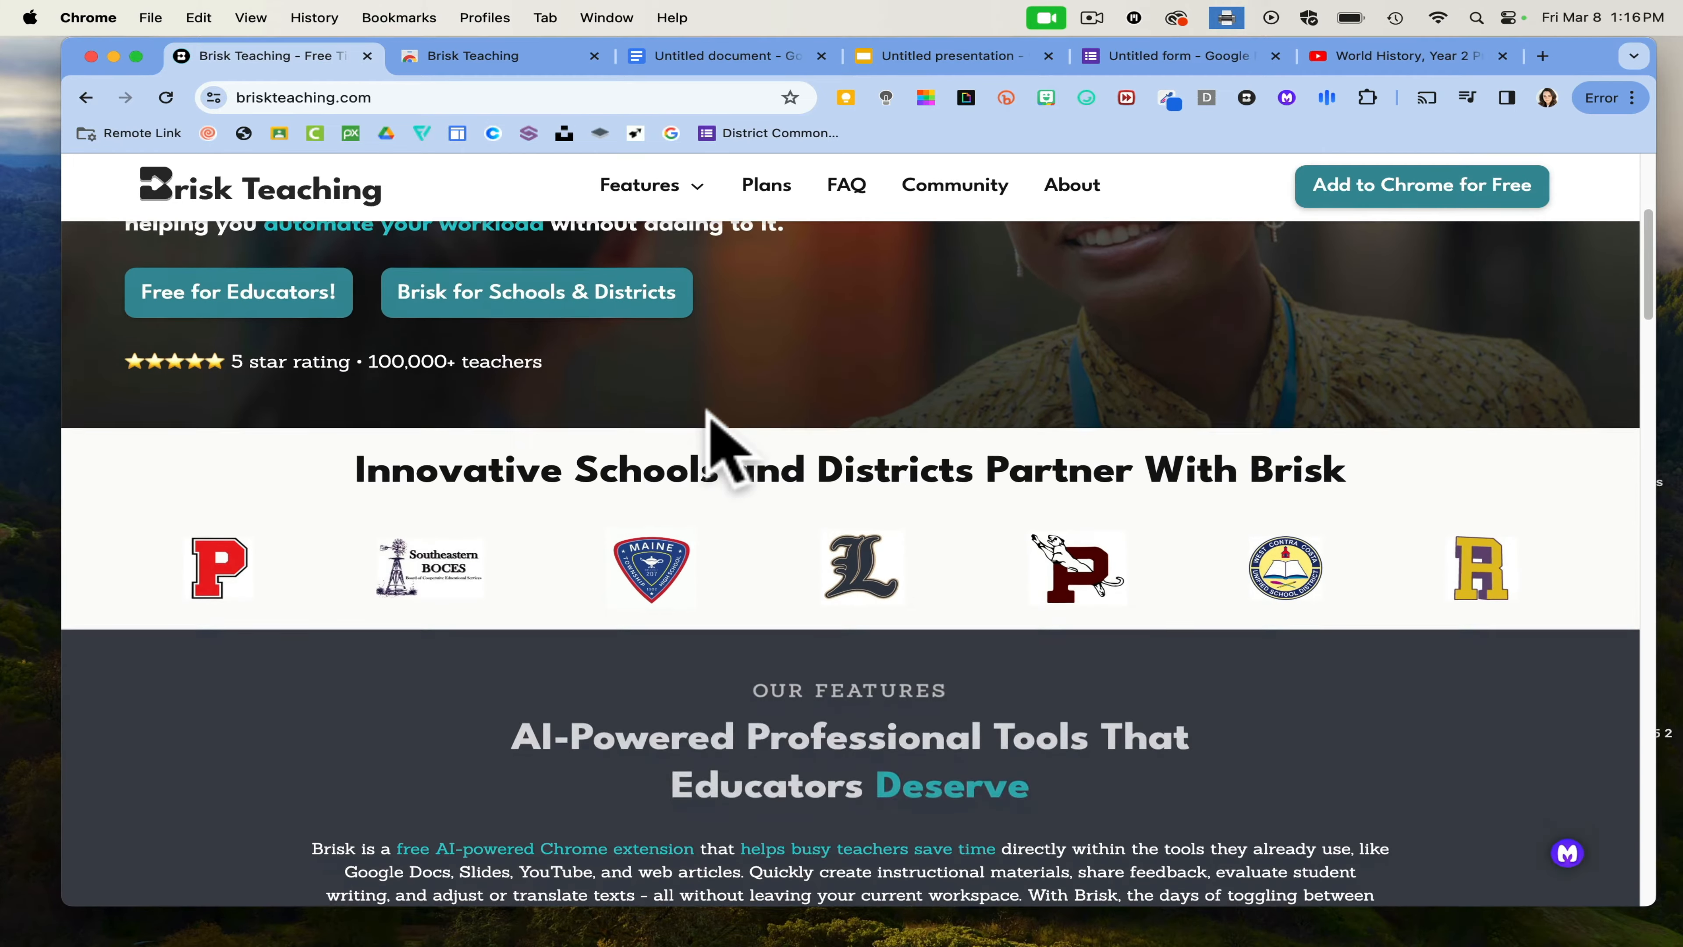
scroll(708, 415, "down", 15)
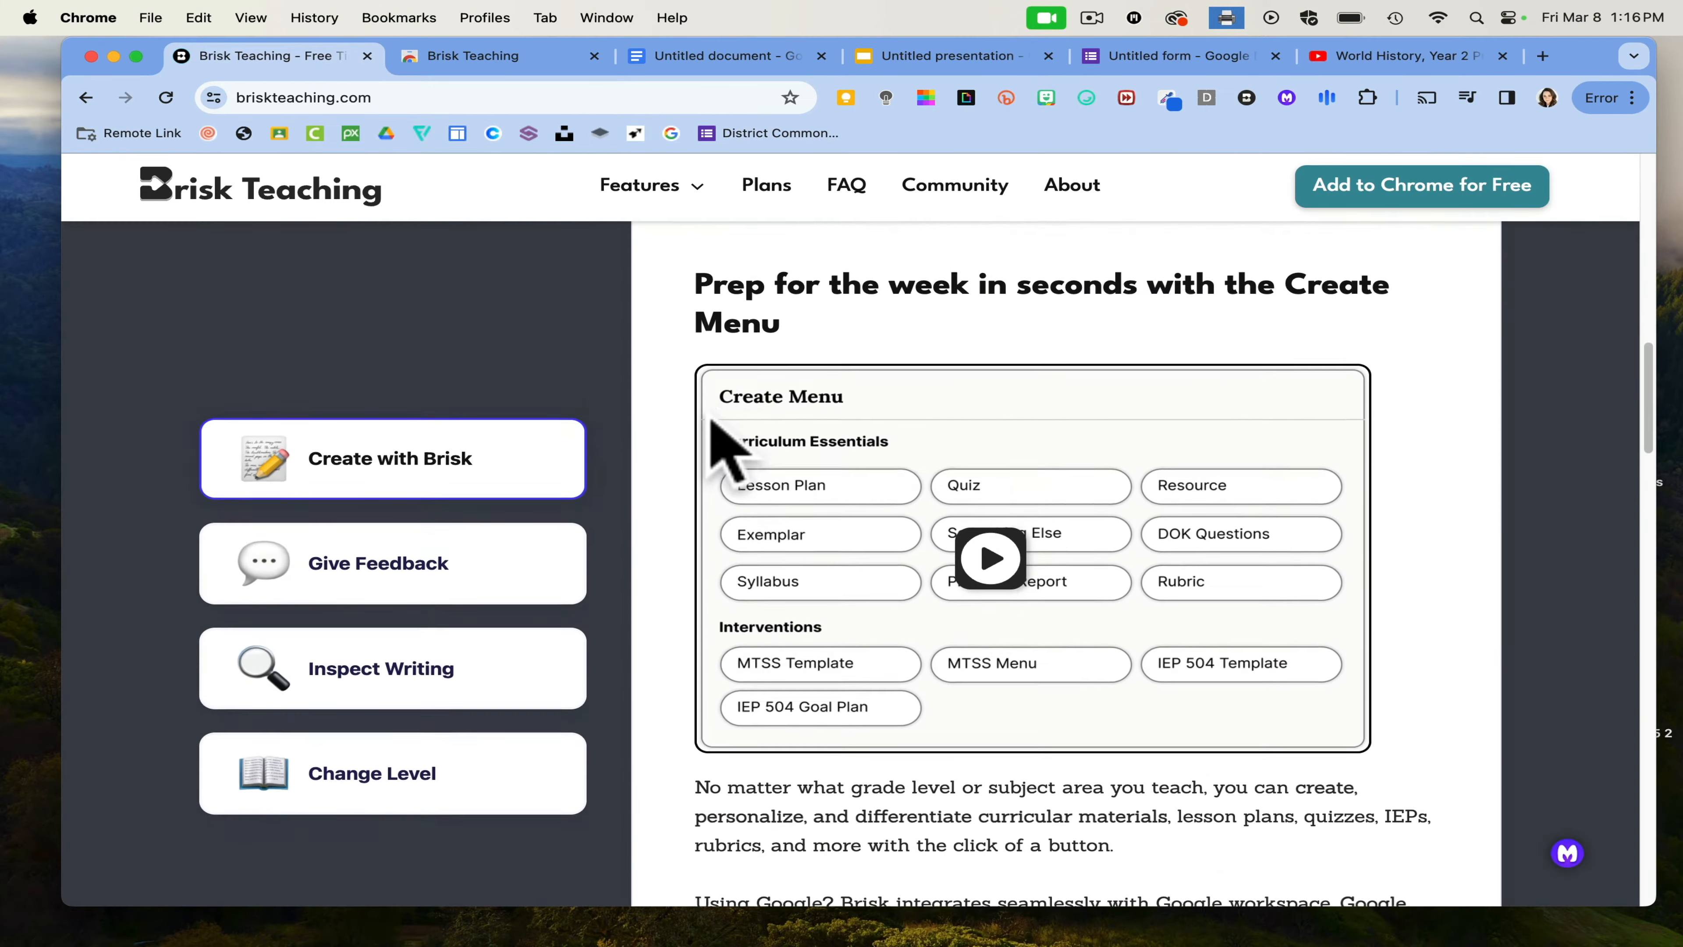
scroll(706, 431, "down", 10)
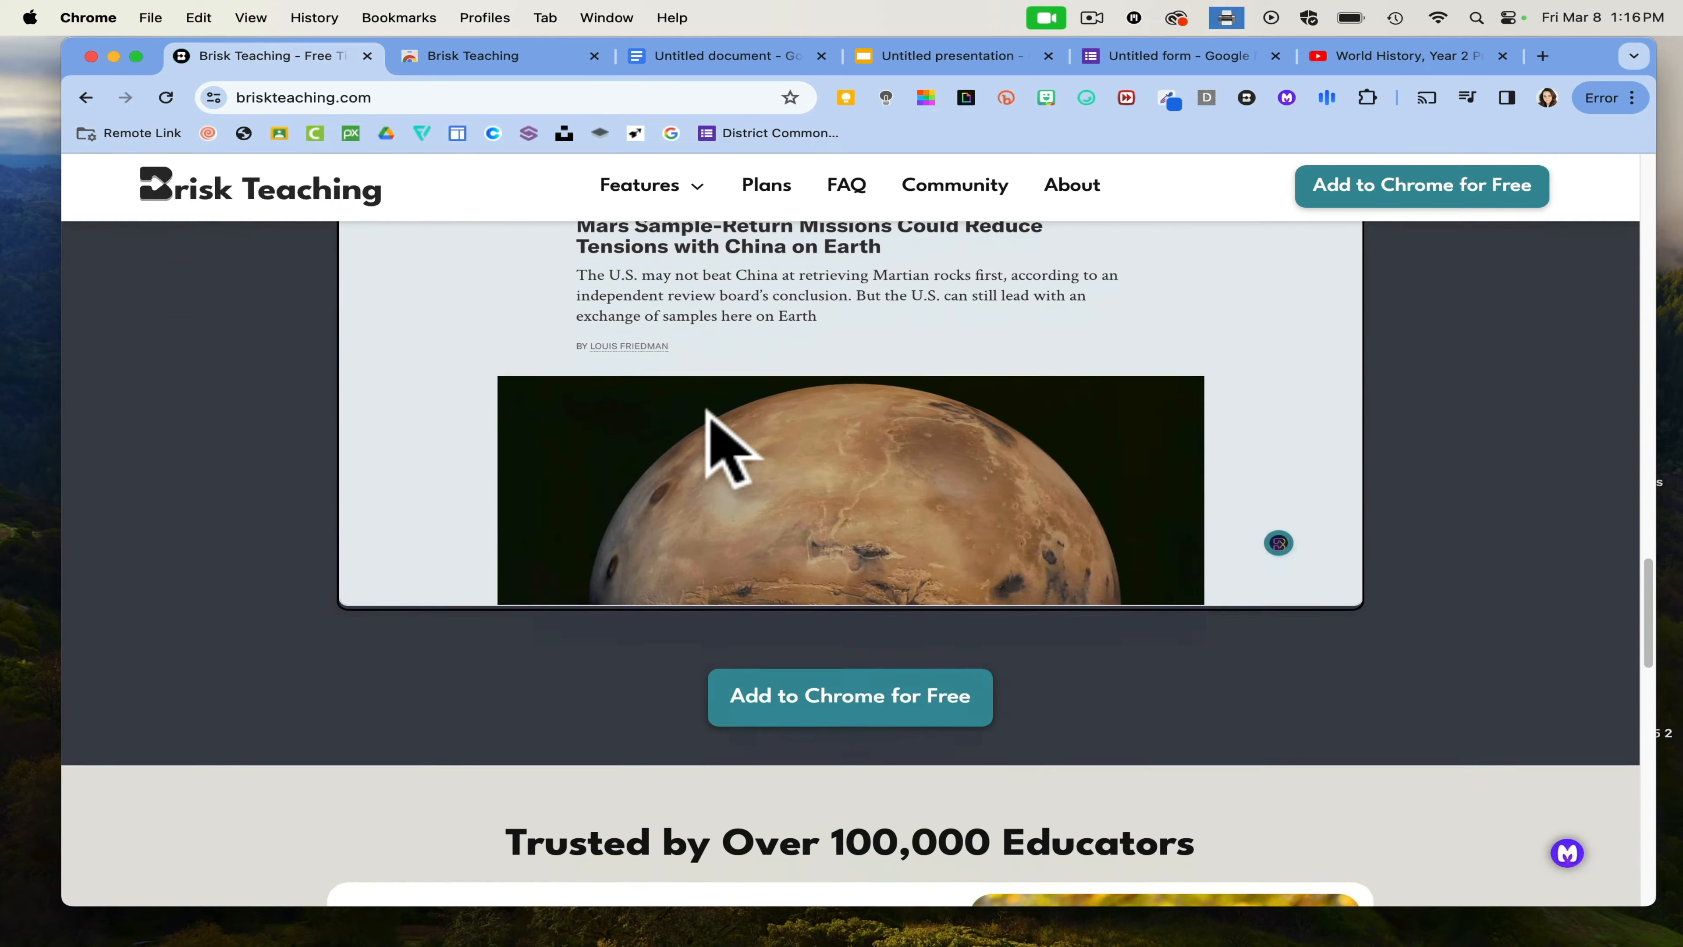
scroll(709, 427, "up", 5)
scroll(711, 424, "down", 12)
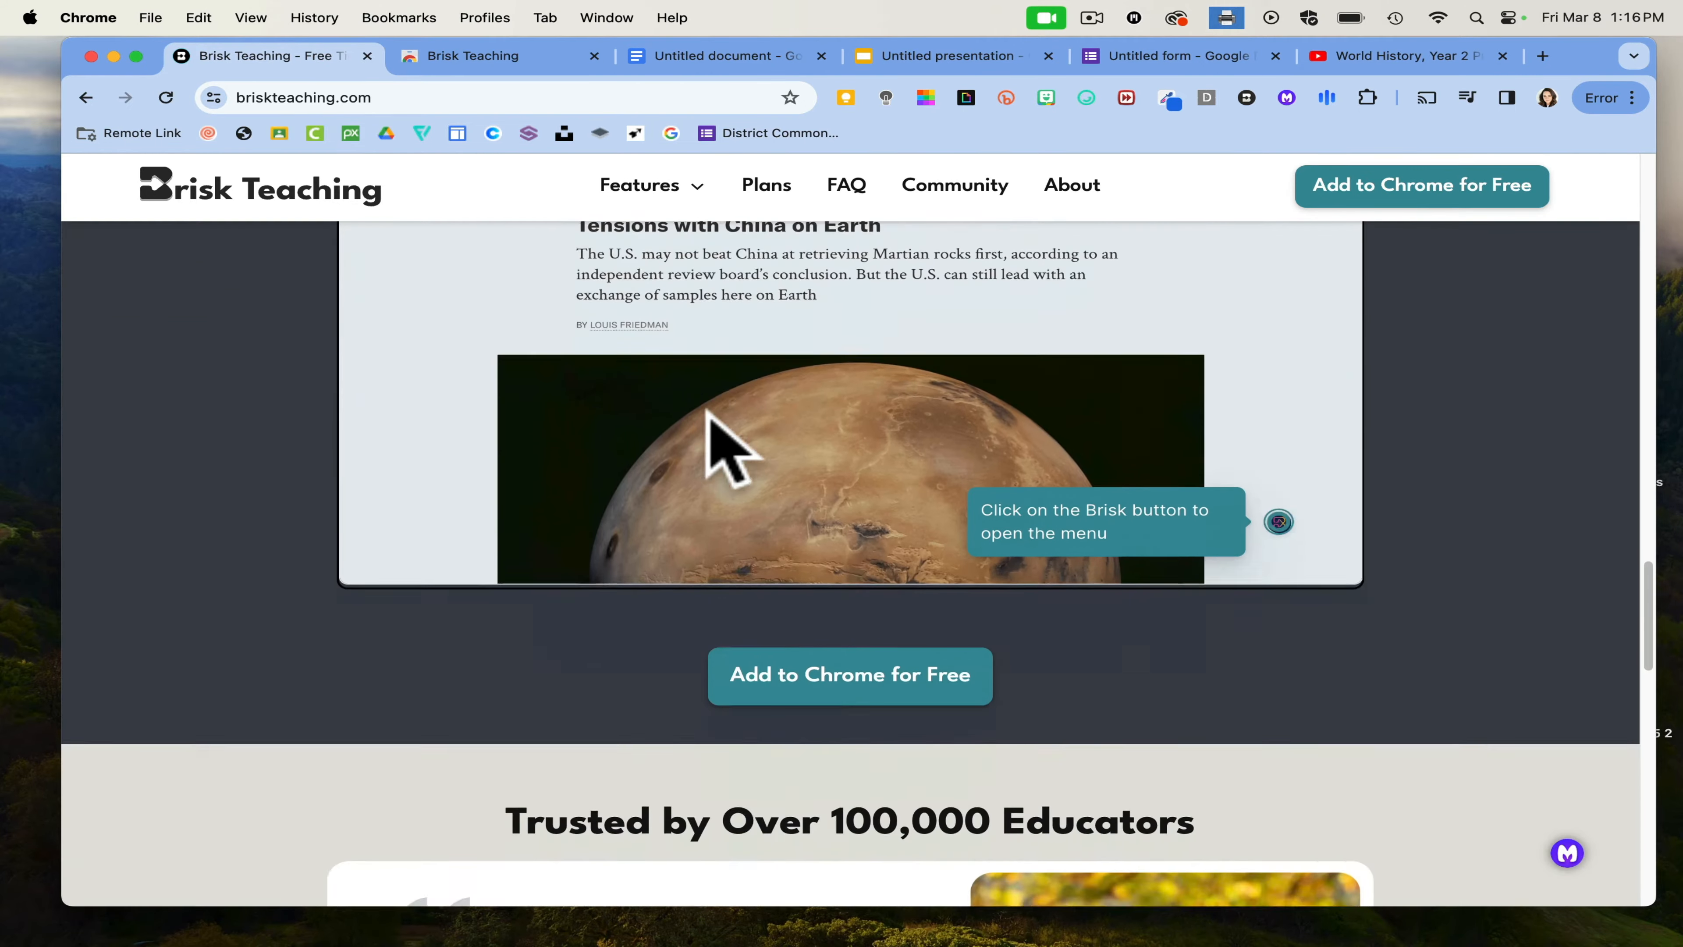
scroll(712, 424, "down", 5)
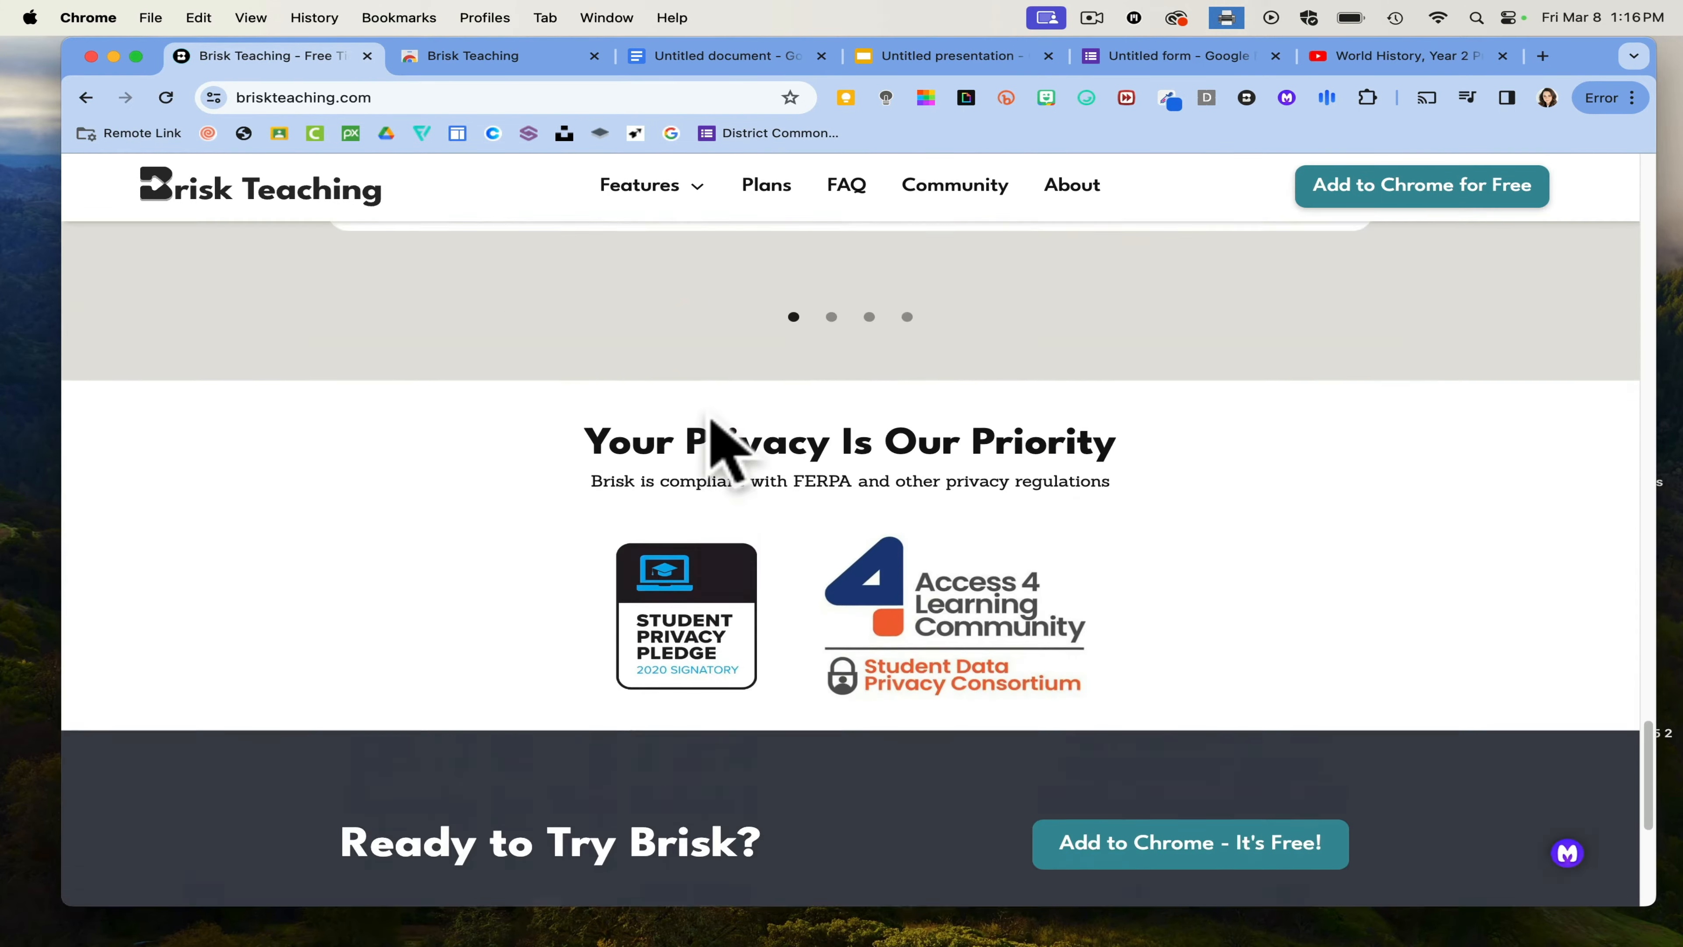
scroll(714, 438, "up", 20)
scroll(709, 437, "up", 2)
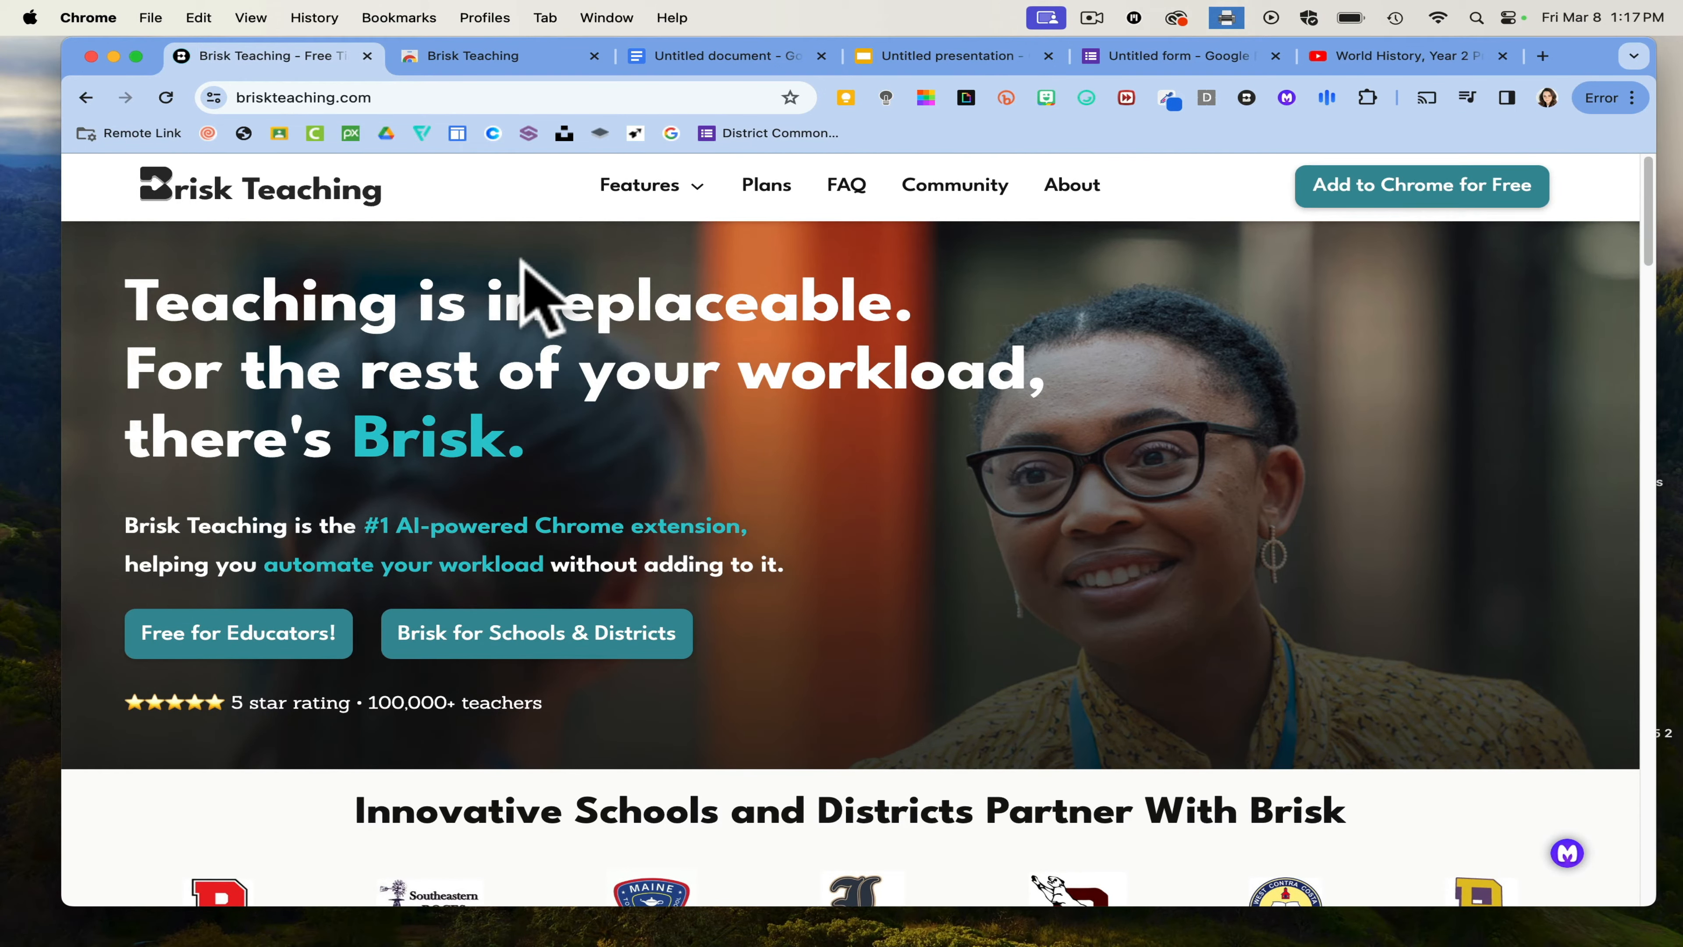
- Go back to the extension's store listing and check the pin setting of Brisk Teaching among the browser's extensions
left_click(464, 56)
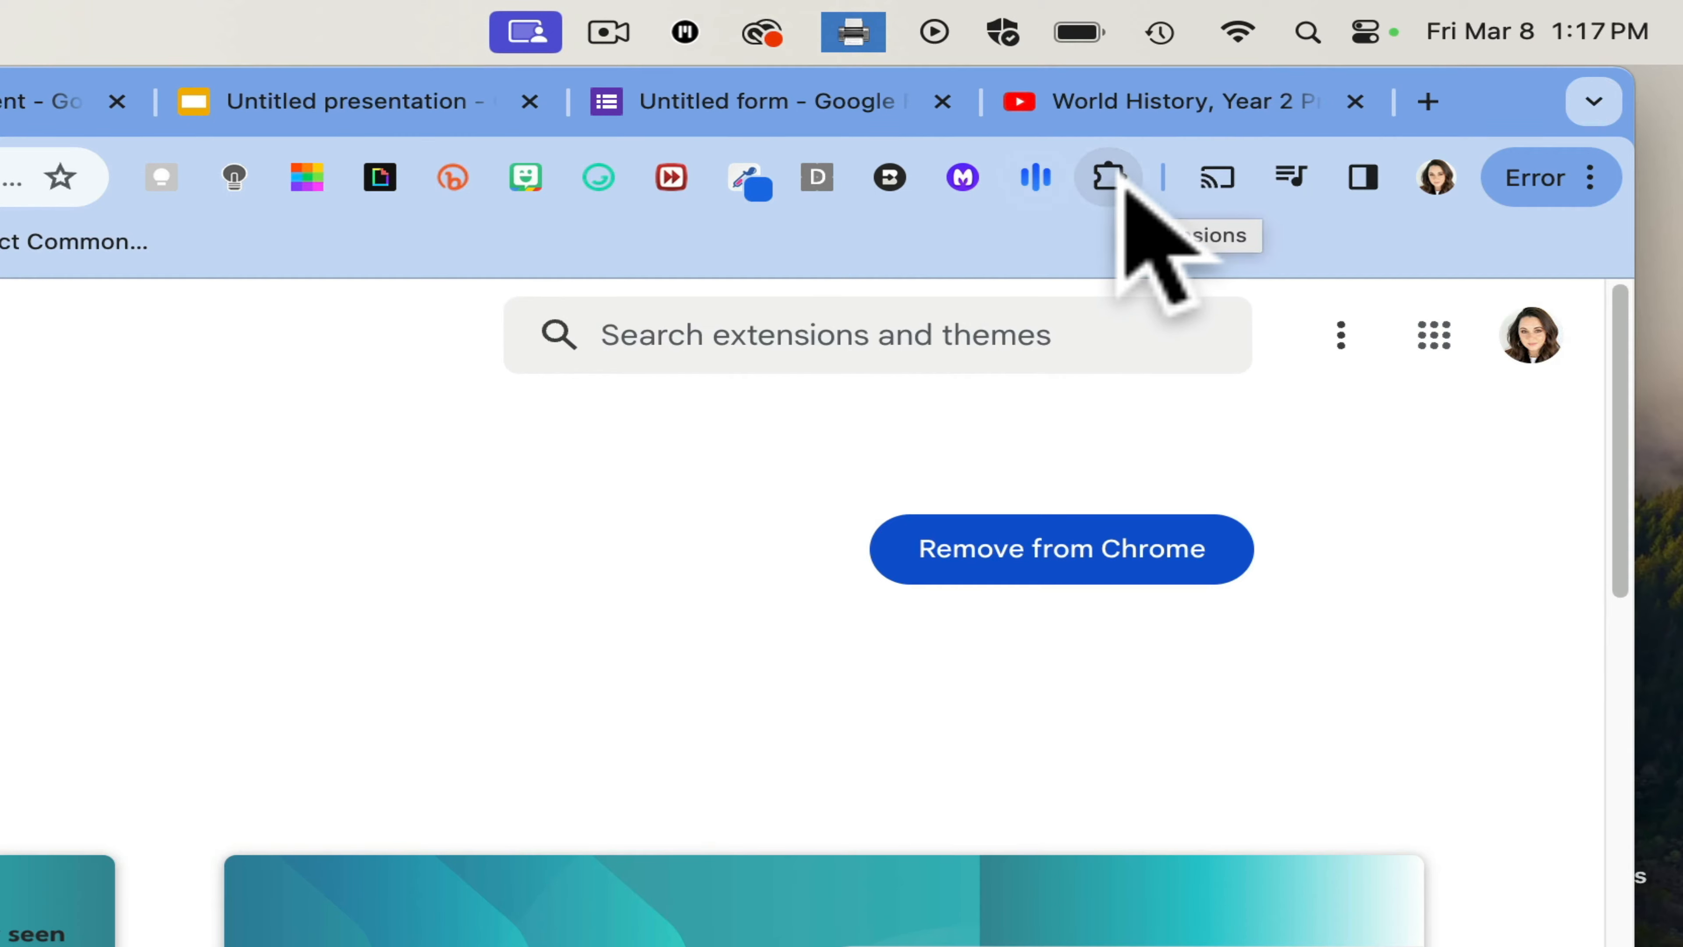
left_click(1121, 187)
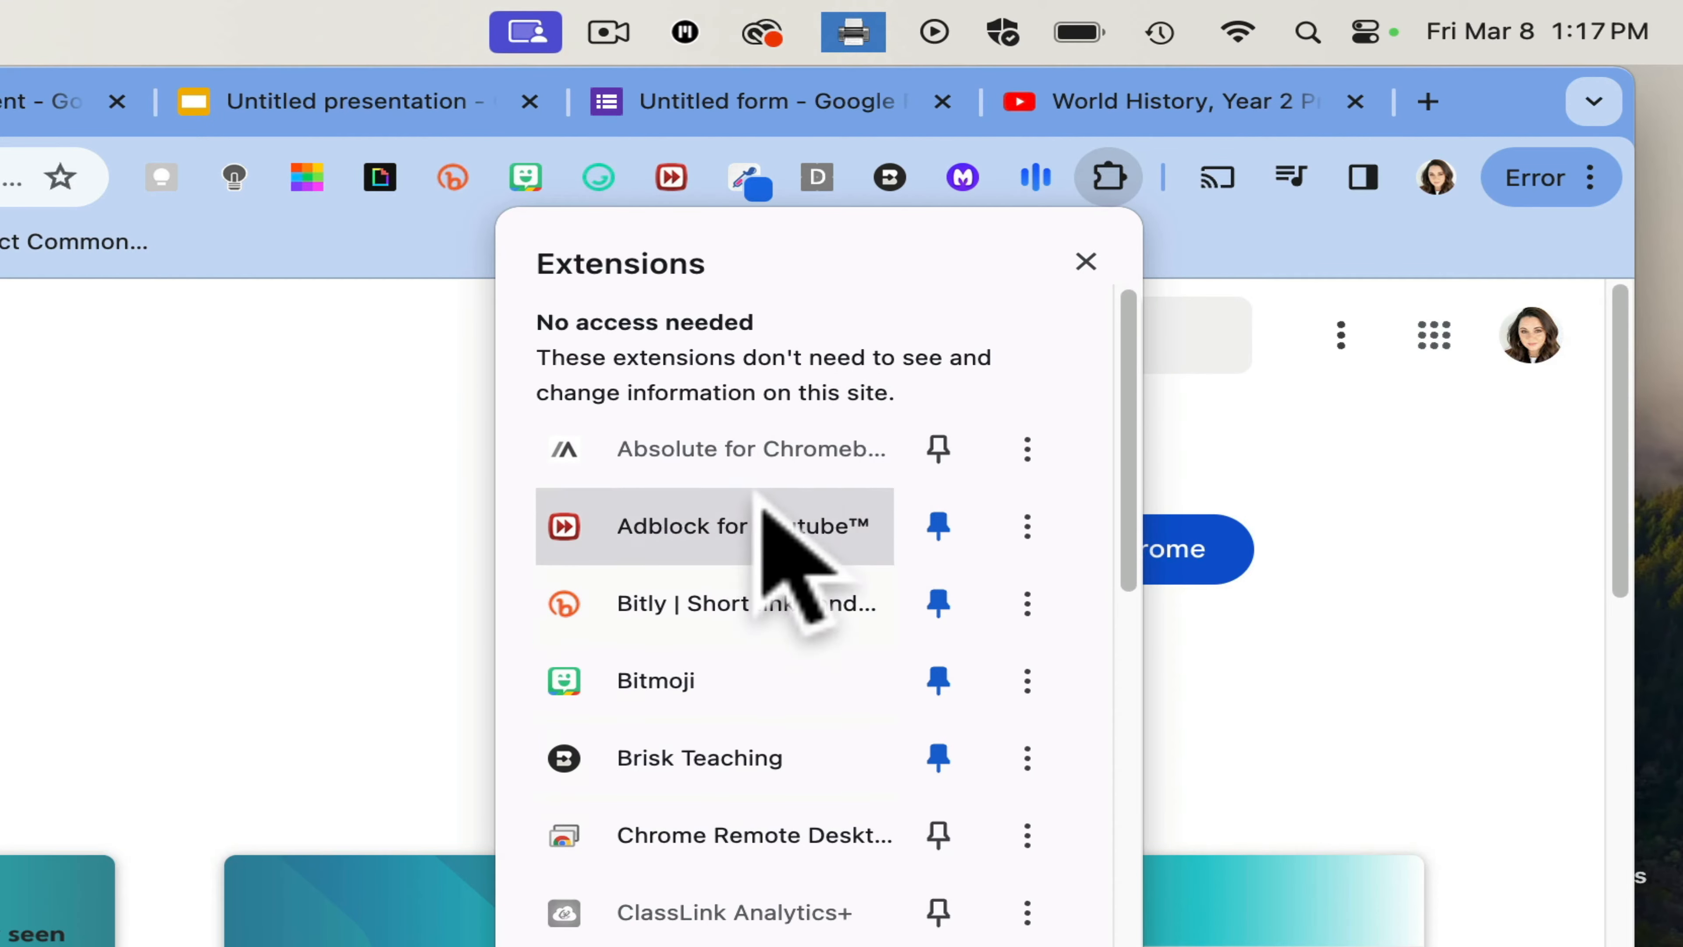
left_click_drag(1125, 416, 1120, 451)
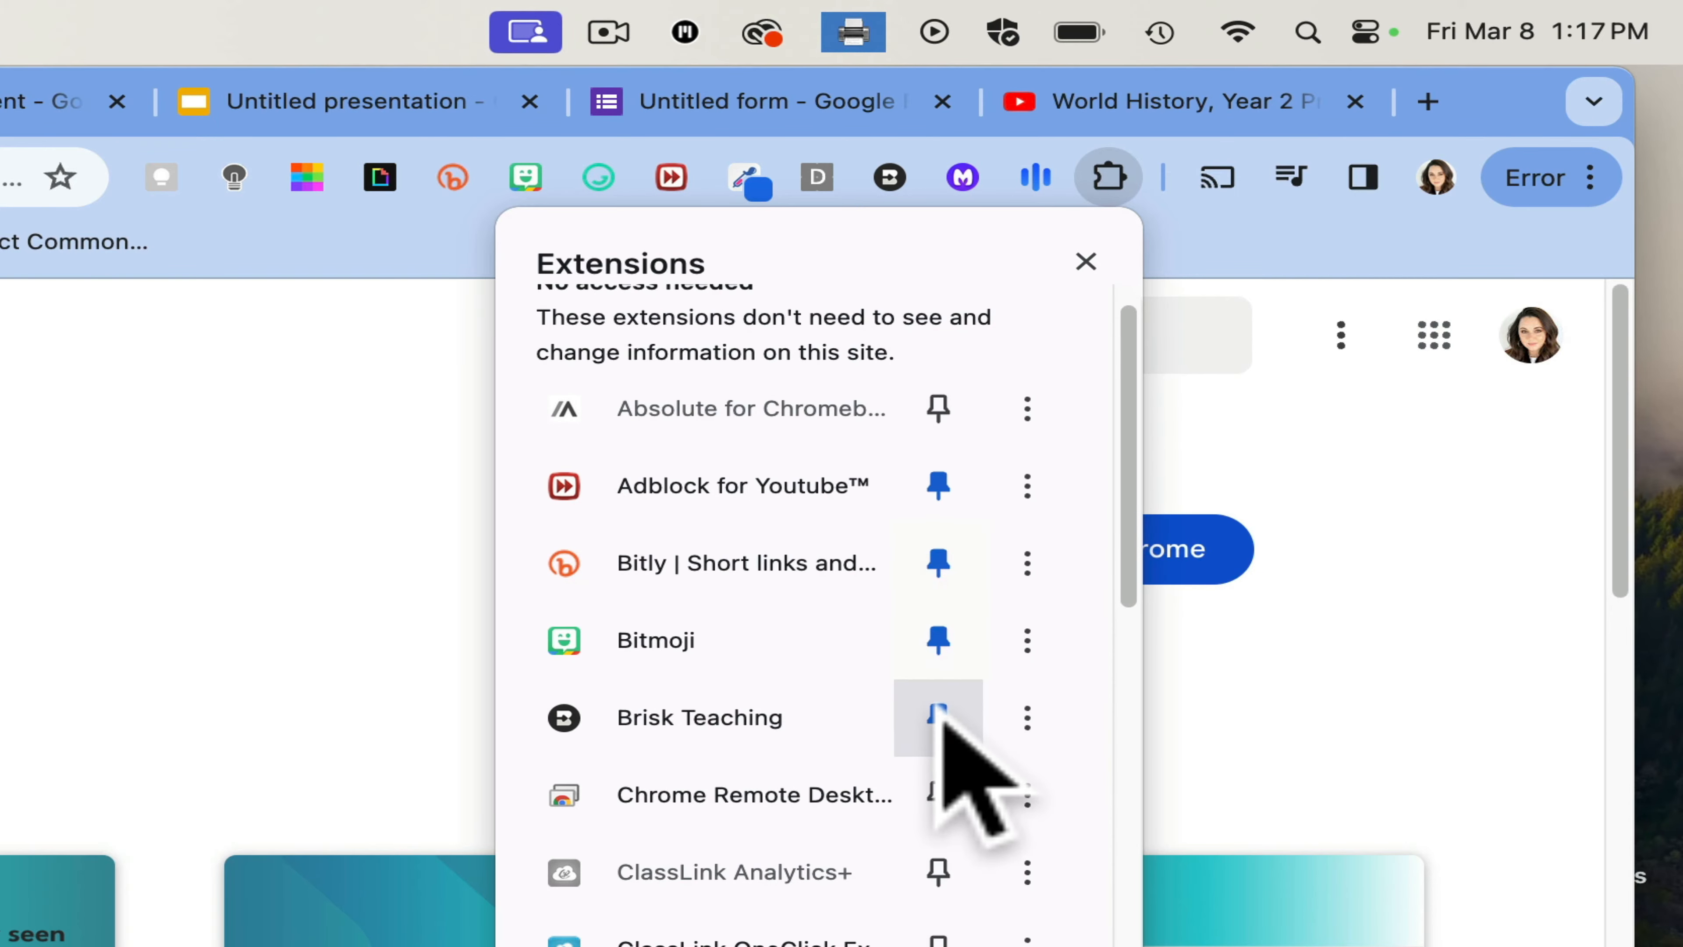
left_click(141, 391)
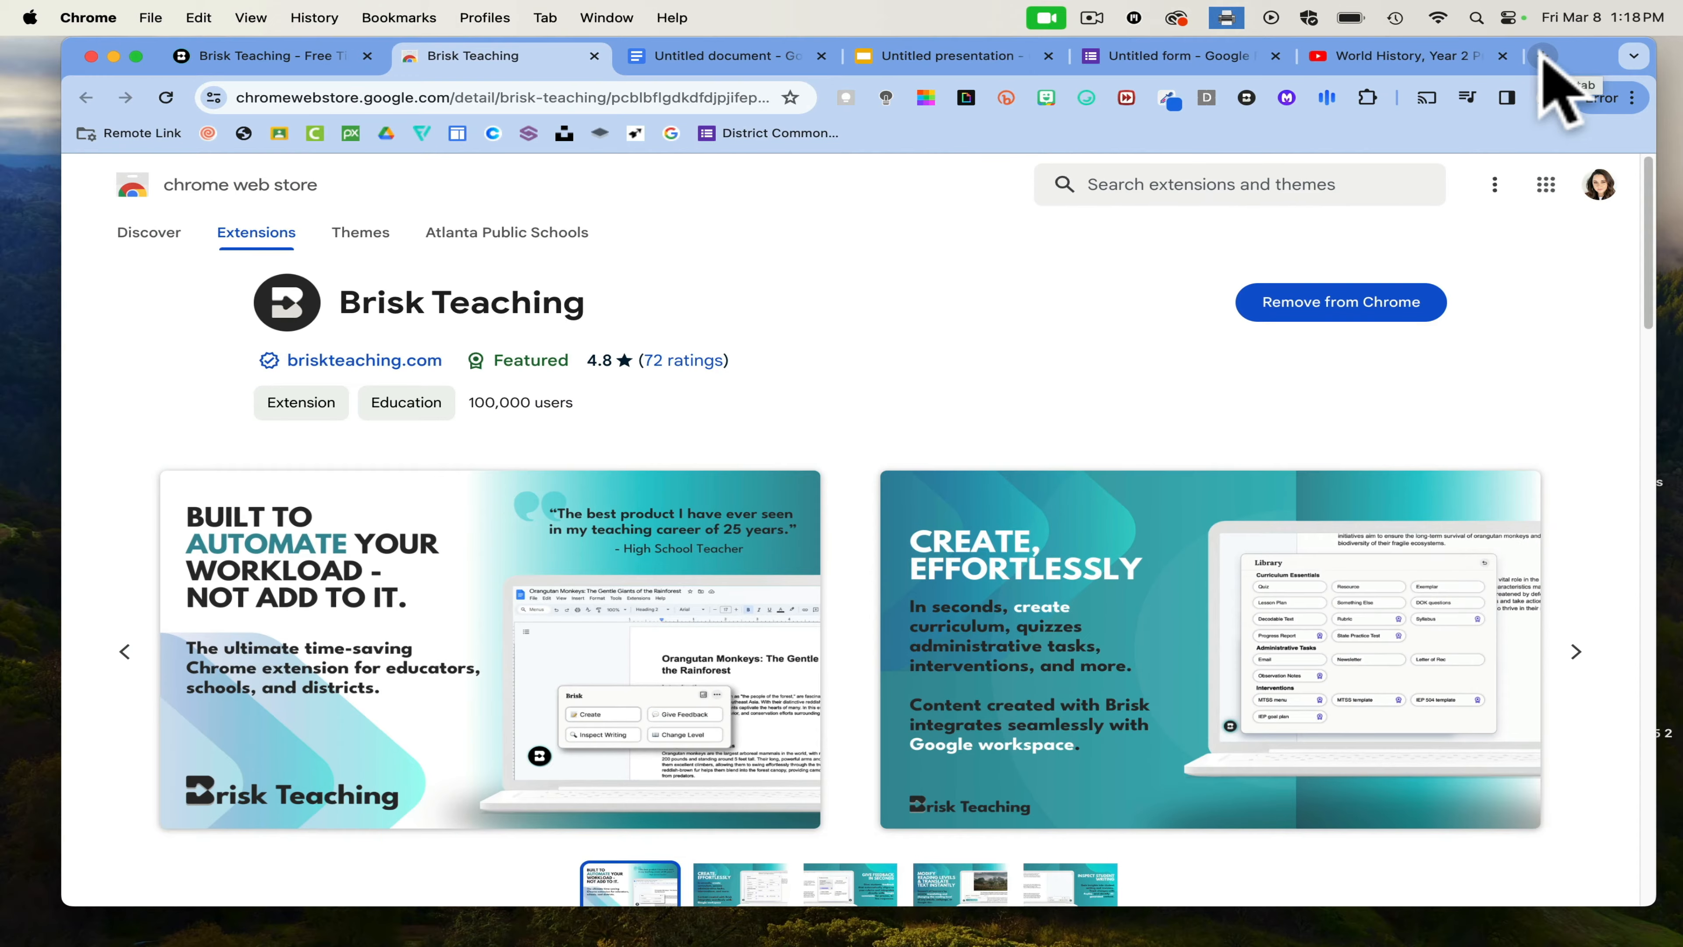
- Search Google for "wwi articles" in a new browser tab
left_click(1542, 56)
left_click(898, 424)
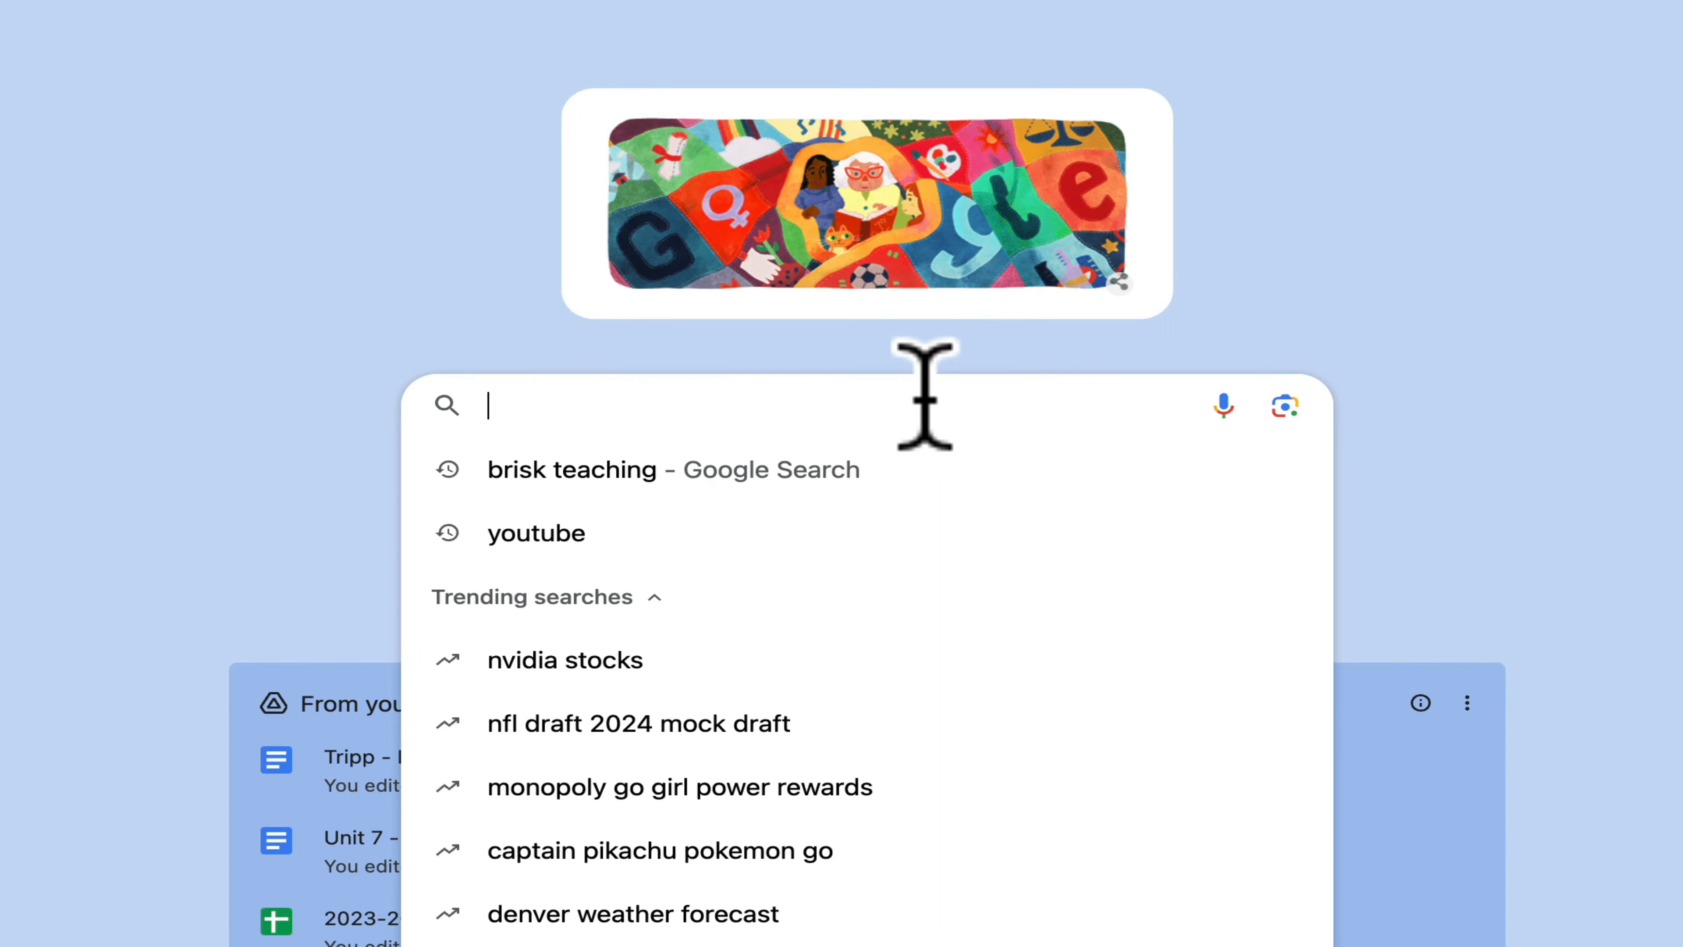
type("wwi ")
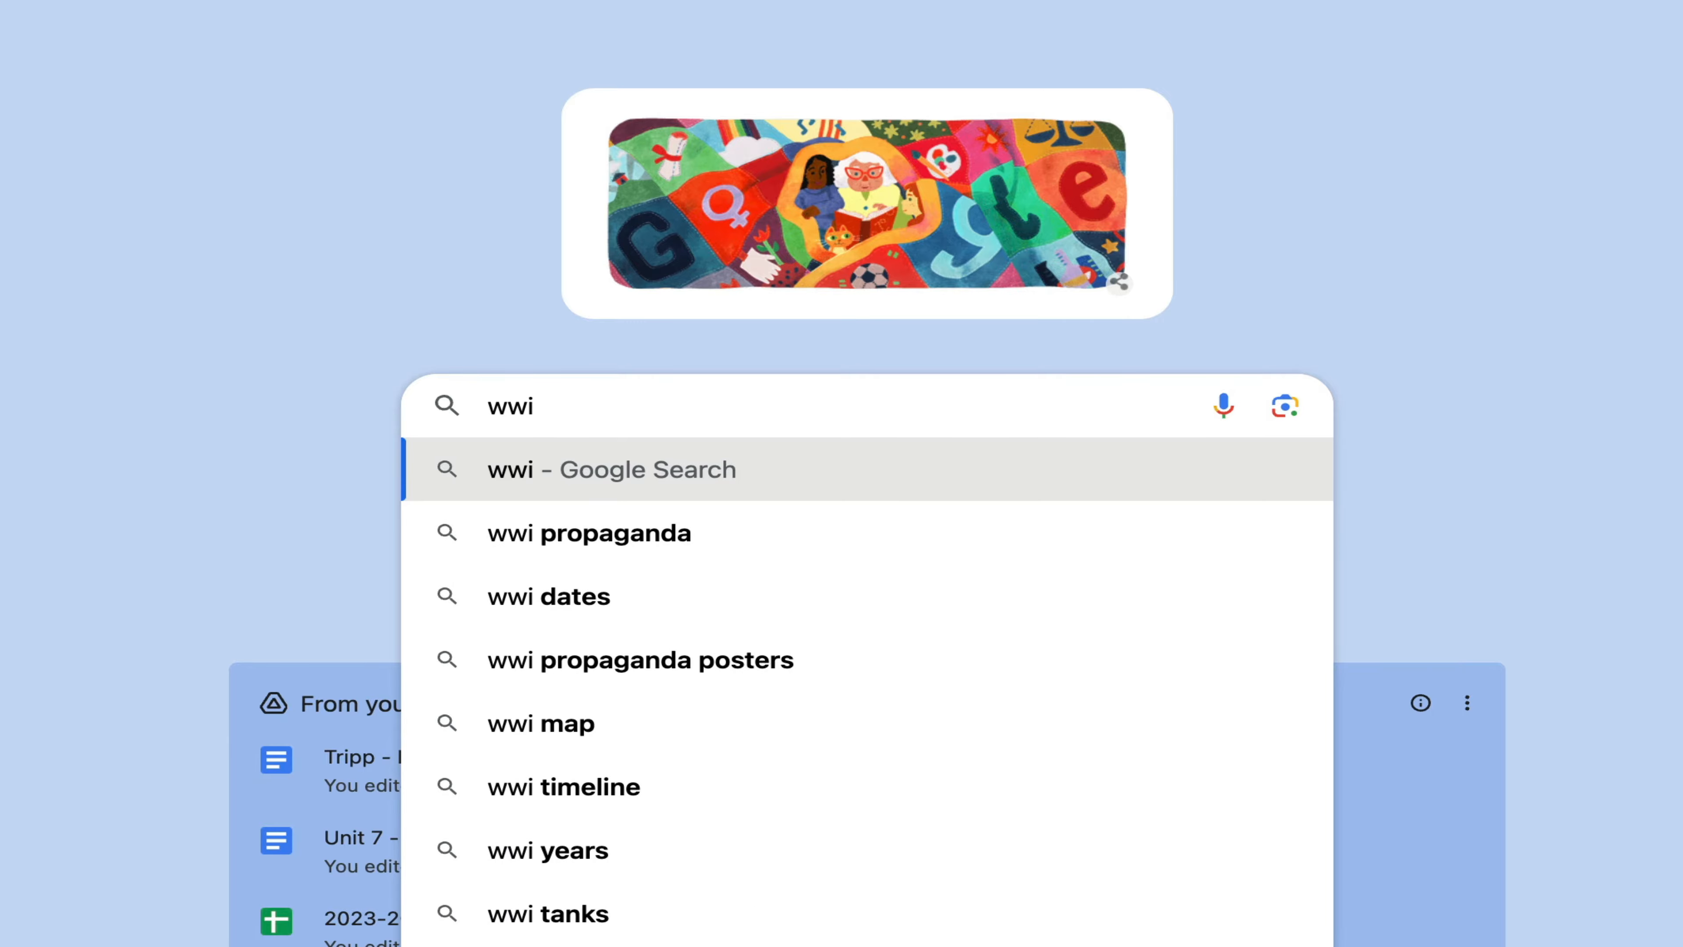
type("articles")
key("Return")
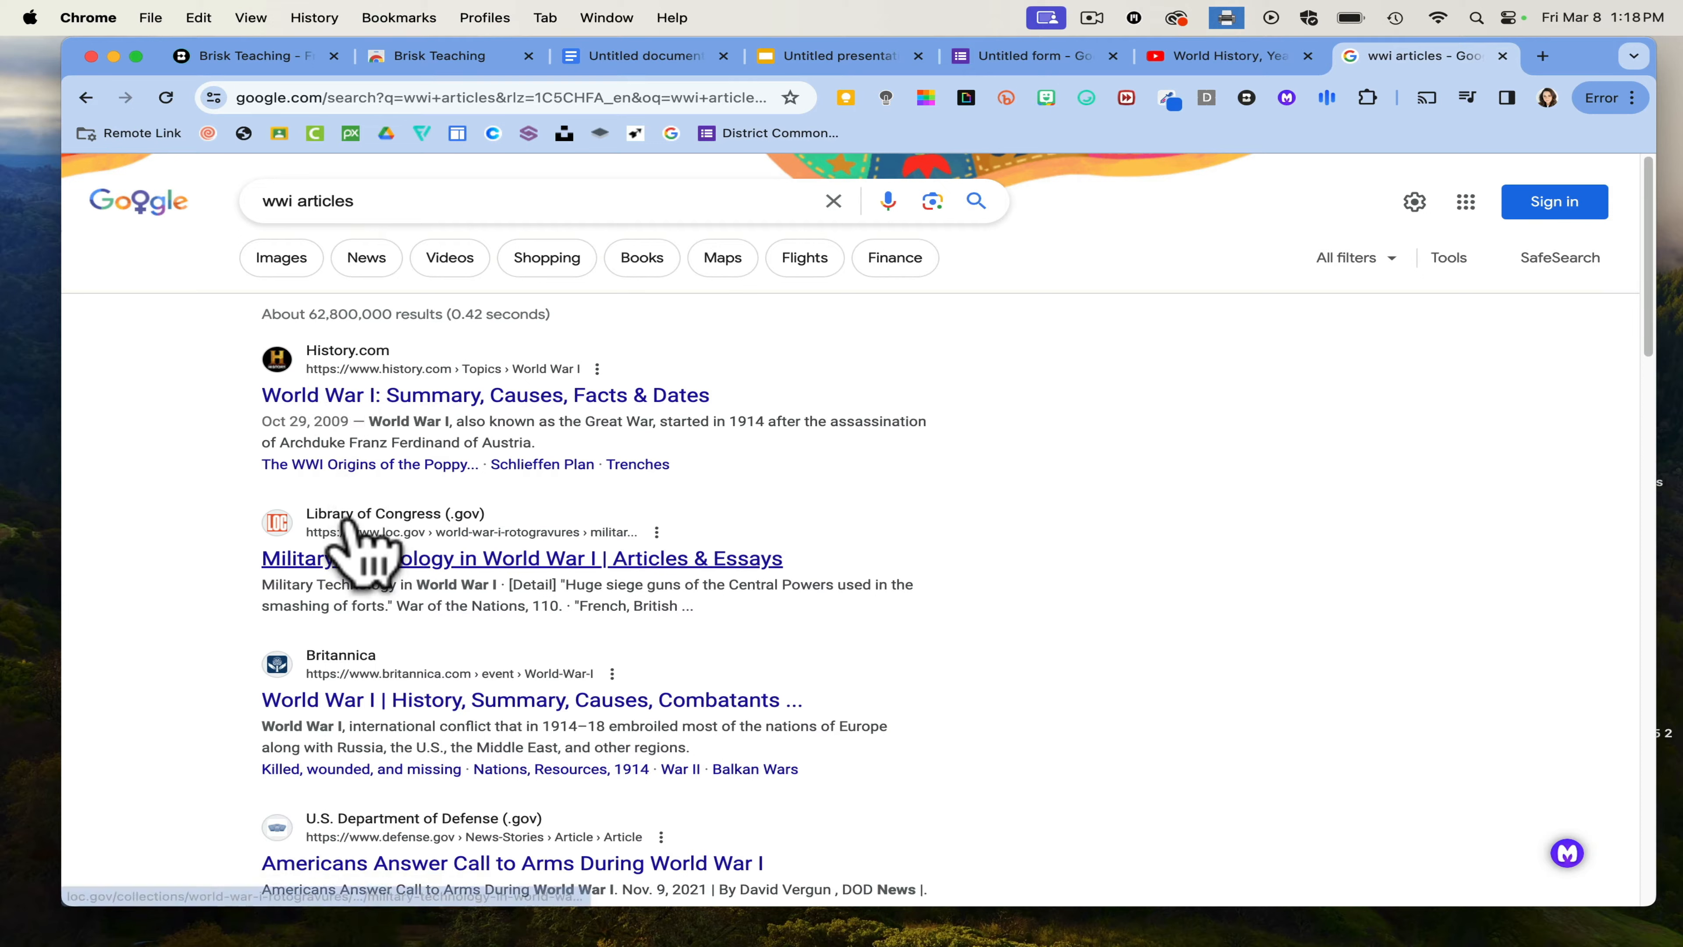
- Open the Library of Congress article "Military Technology in World War I" and skim its text
left_click(437, 560)
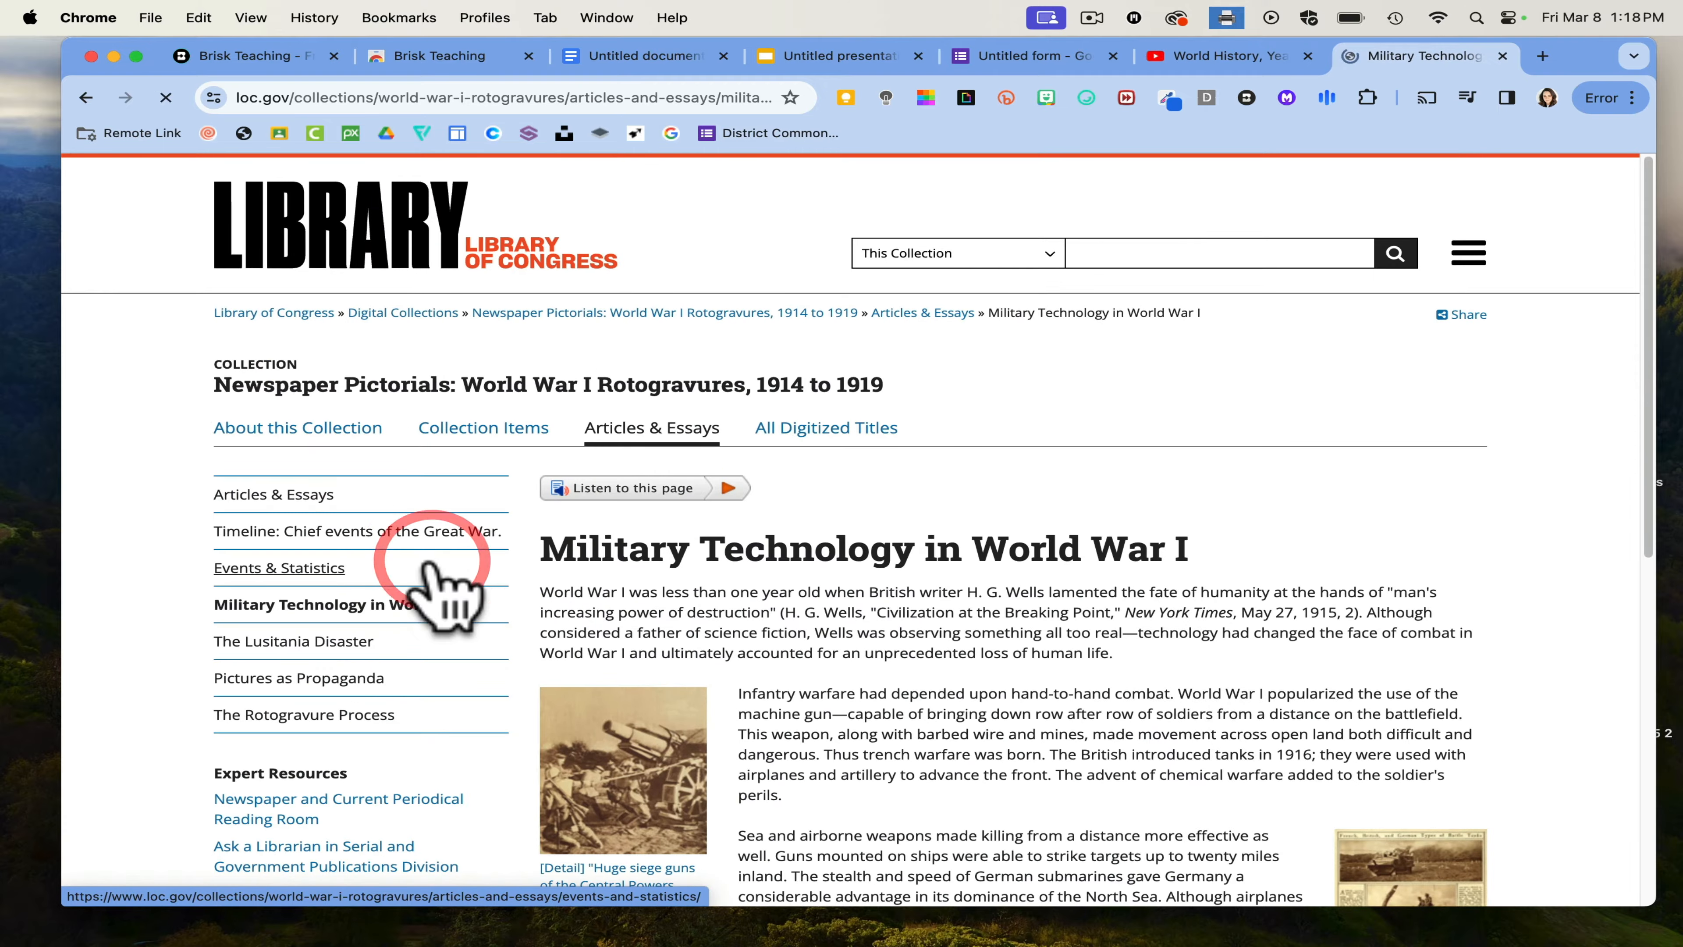
scroll(838, 607, "down", 10)
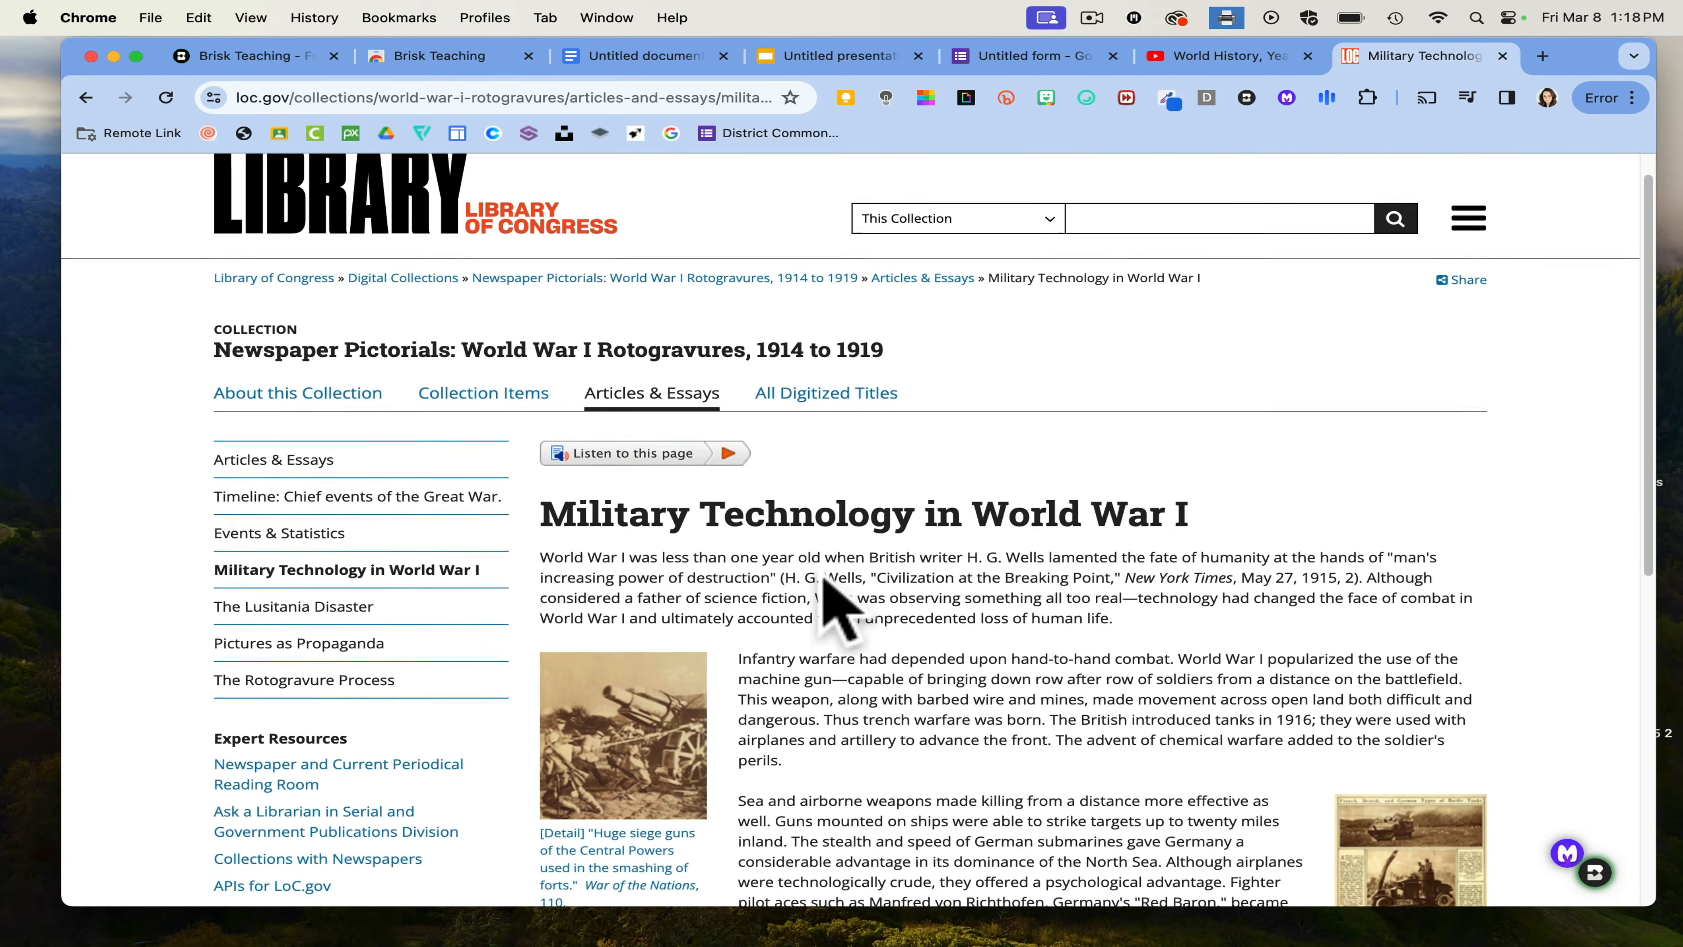
scroll(822, 573, "up", 6)
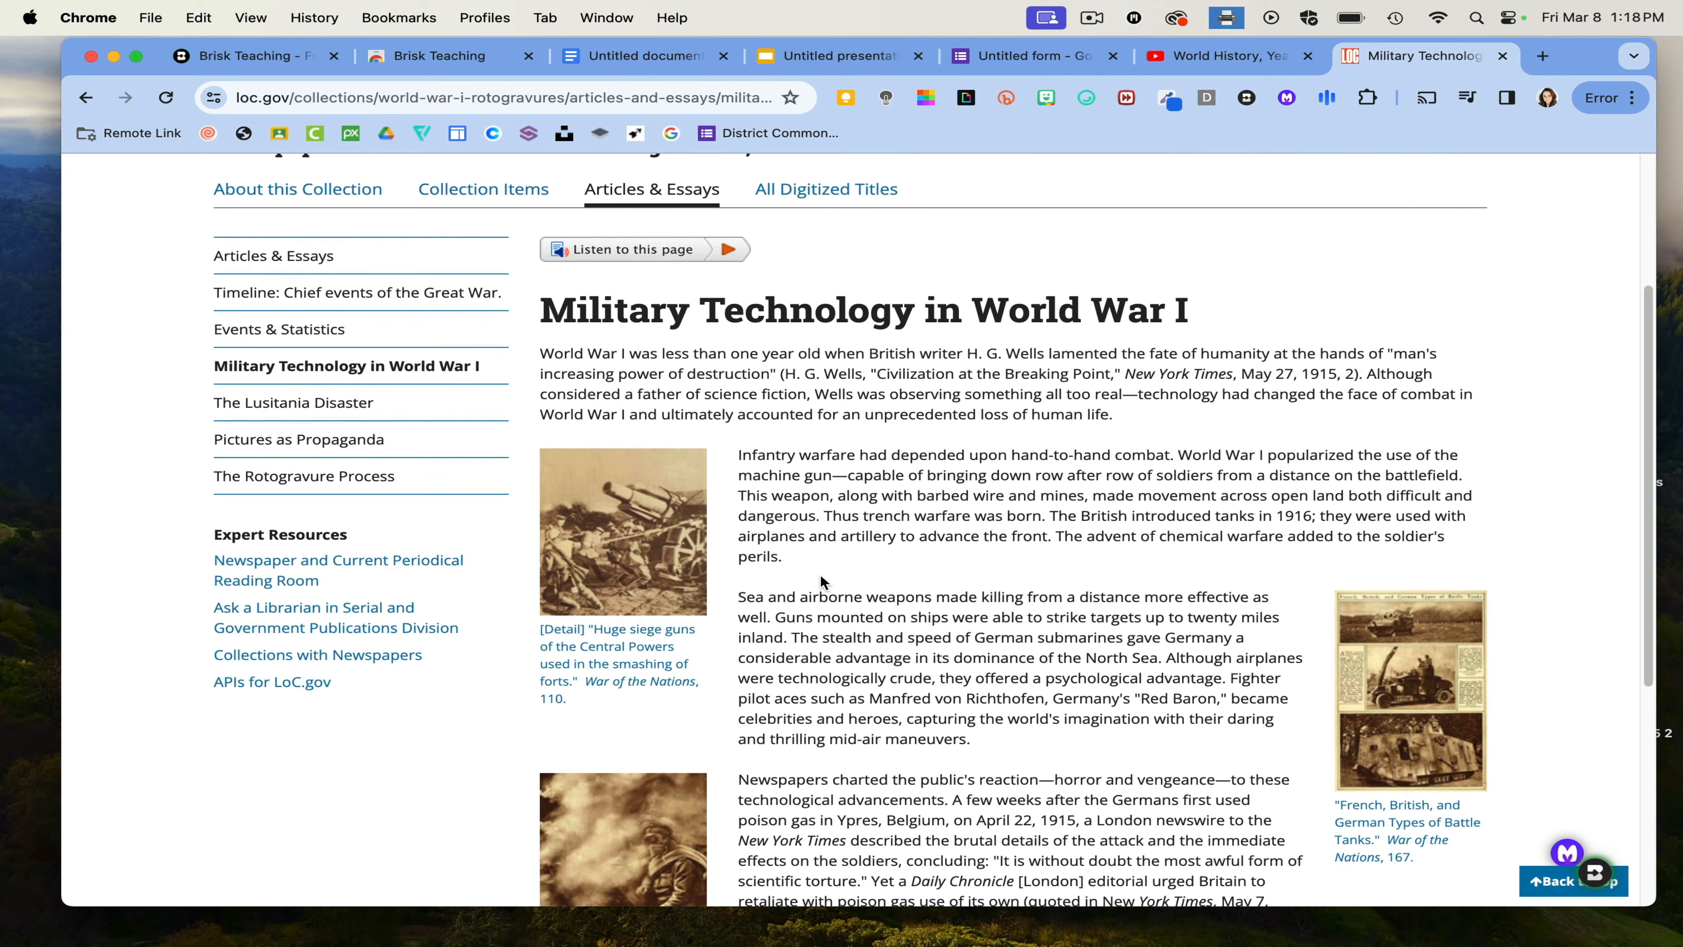
scroll(820, 573, "down", 2)
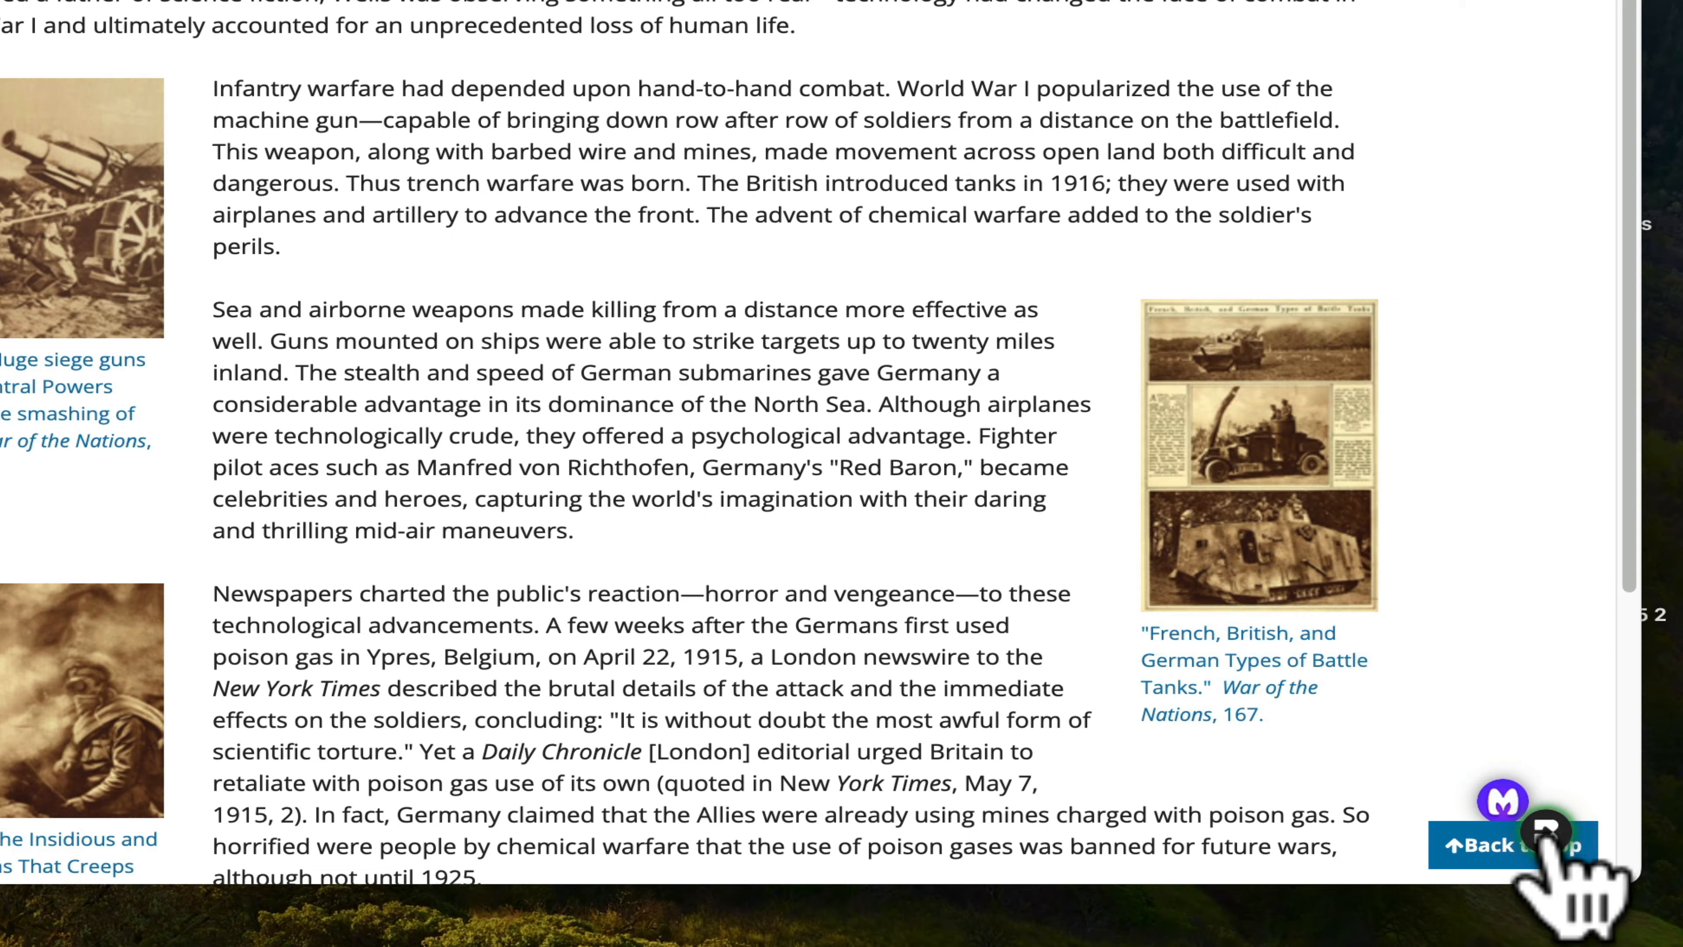
- Use Brisk's Change Level on the web article to rewrite it at a 7th Grade reading level
left_click(1546, 832)
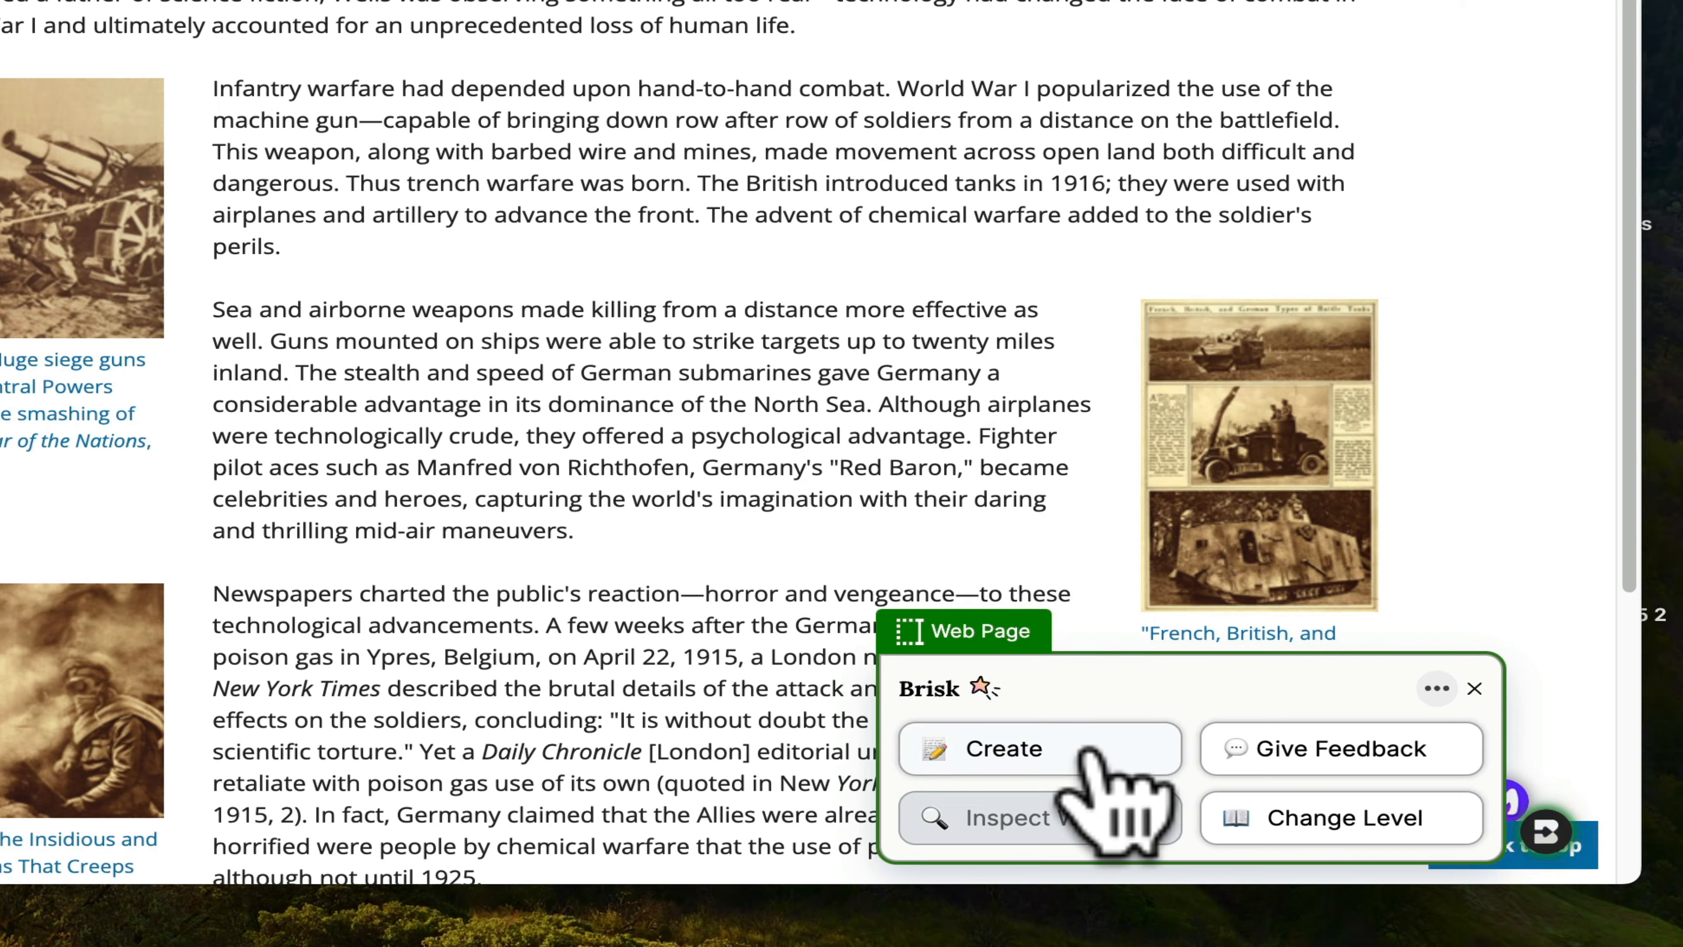
left_click(1238, 820)
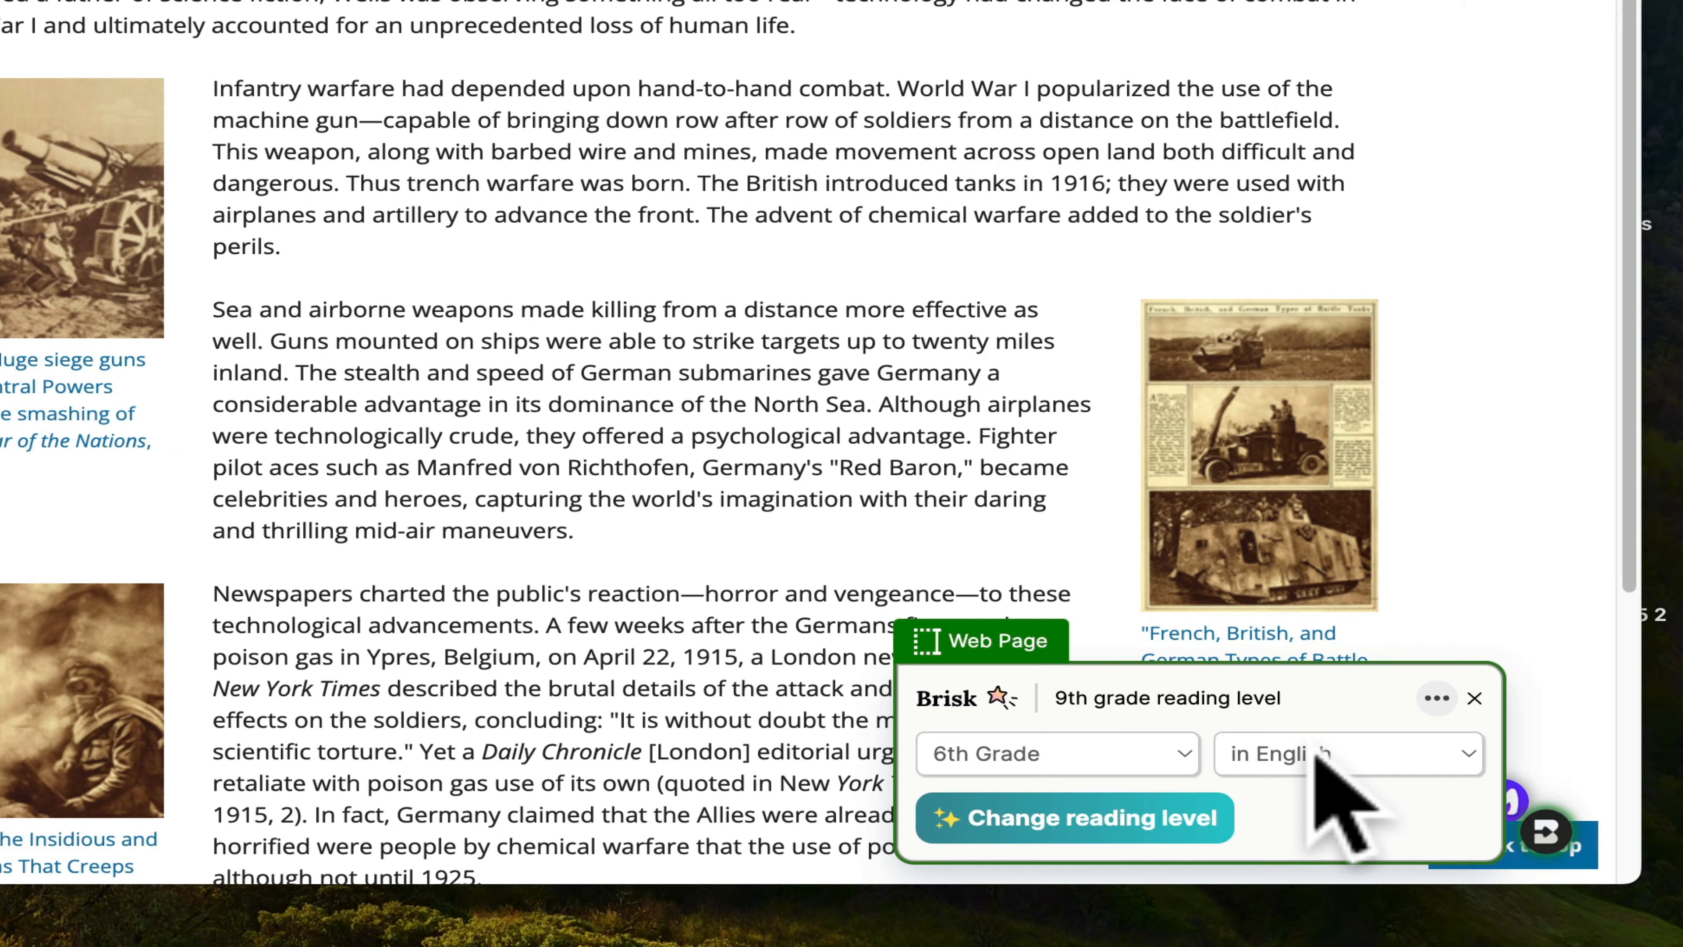
left_click(1163, 753)
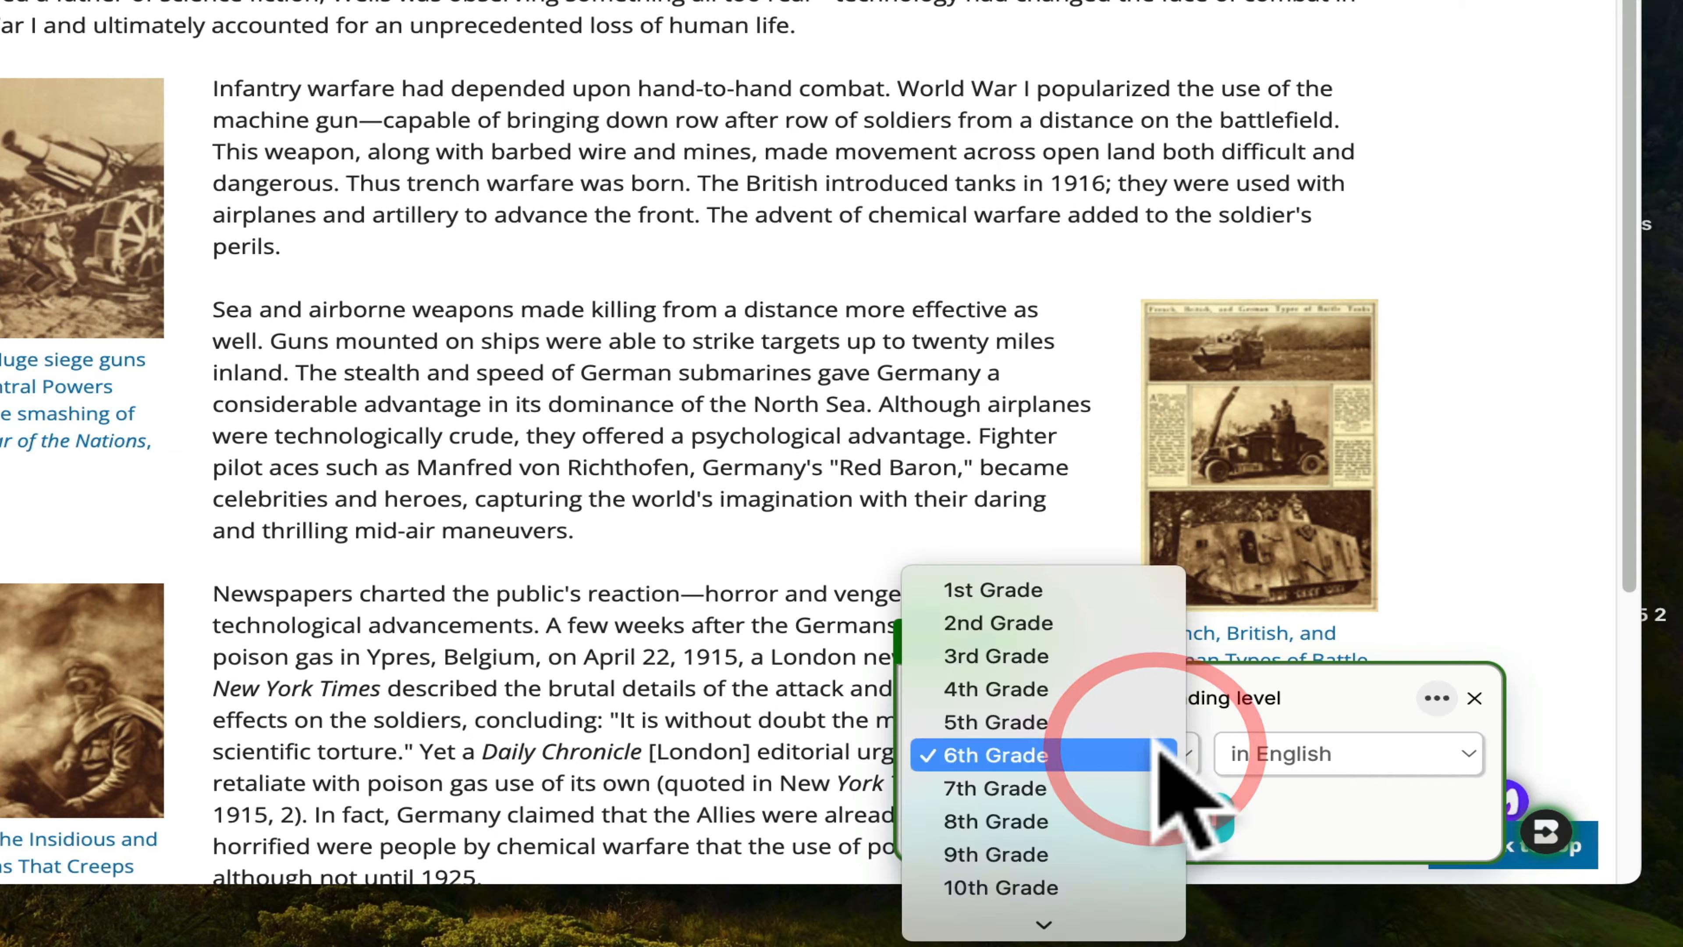
scroll(1112, 819, "down", 2)
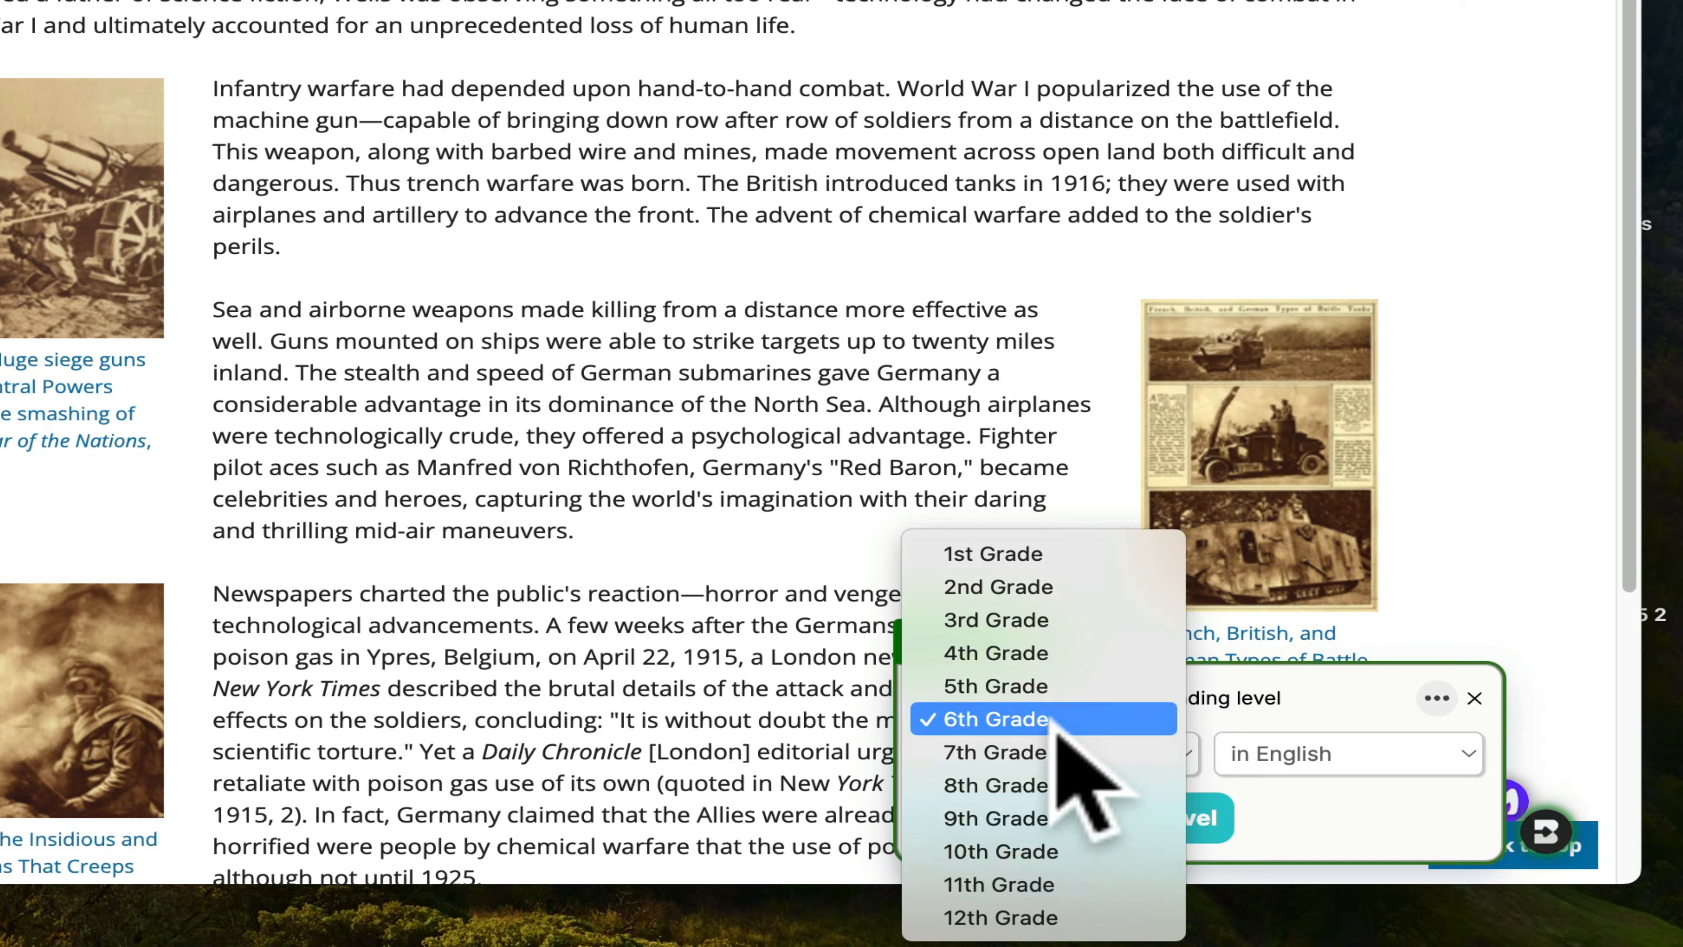
left_click(1051, 742)
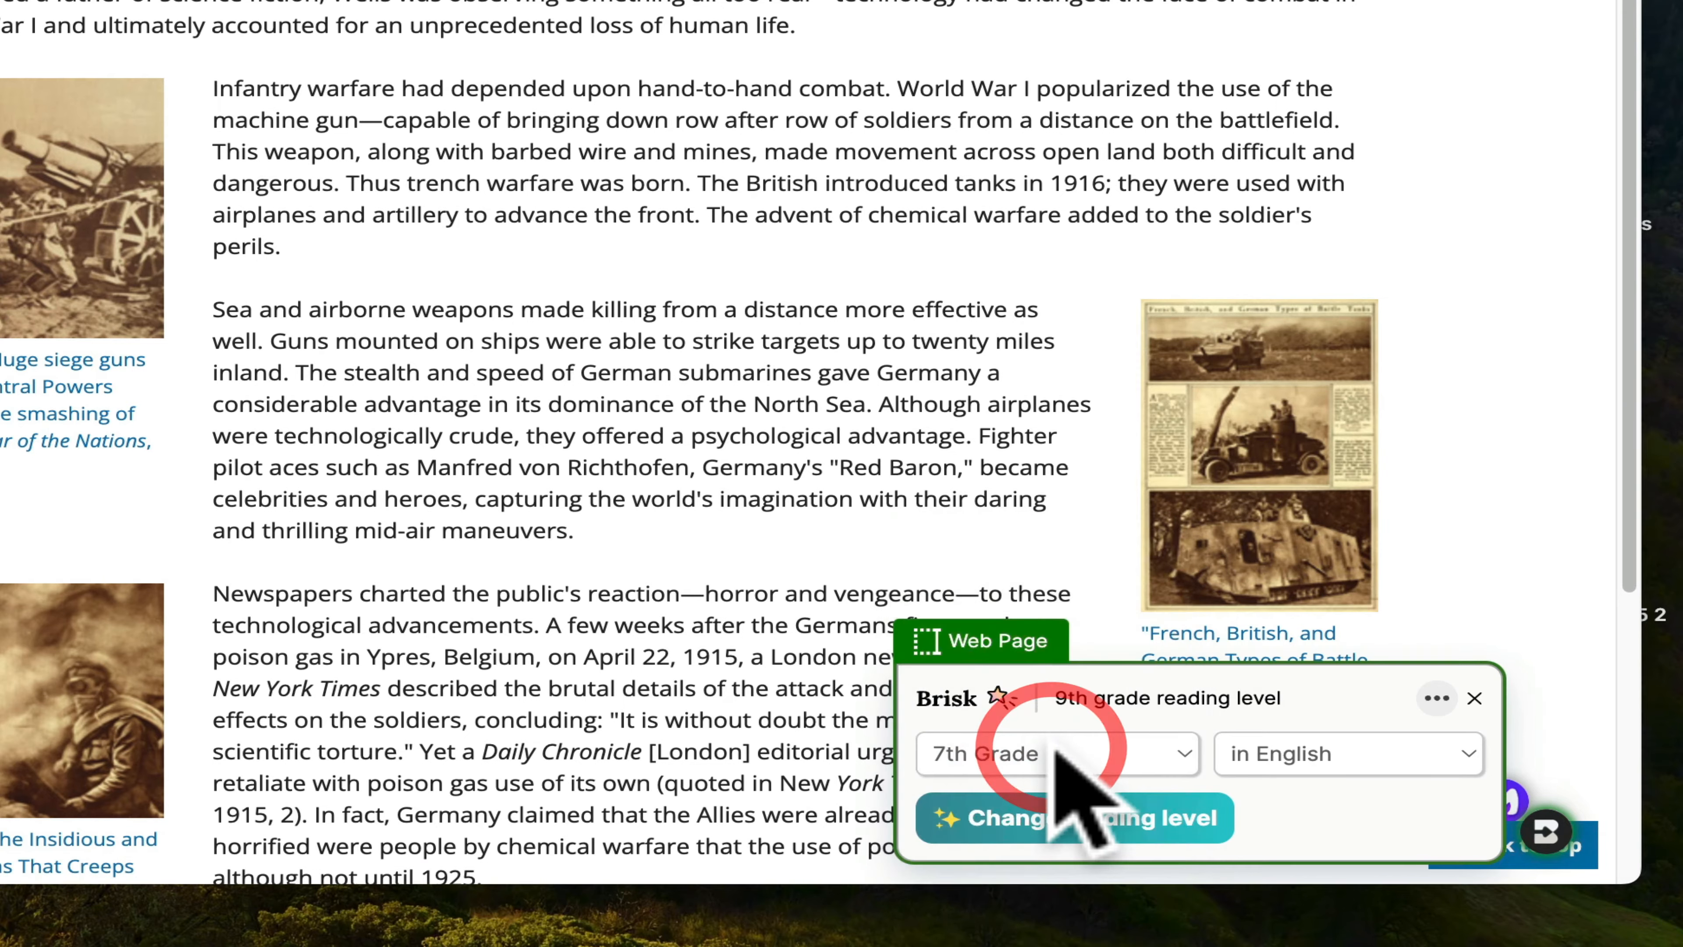
left_click(1071, 820)
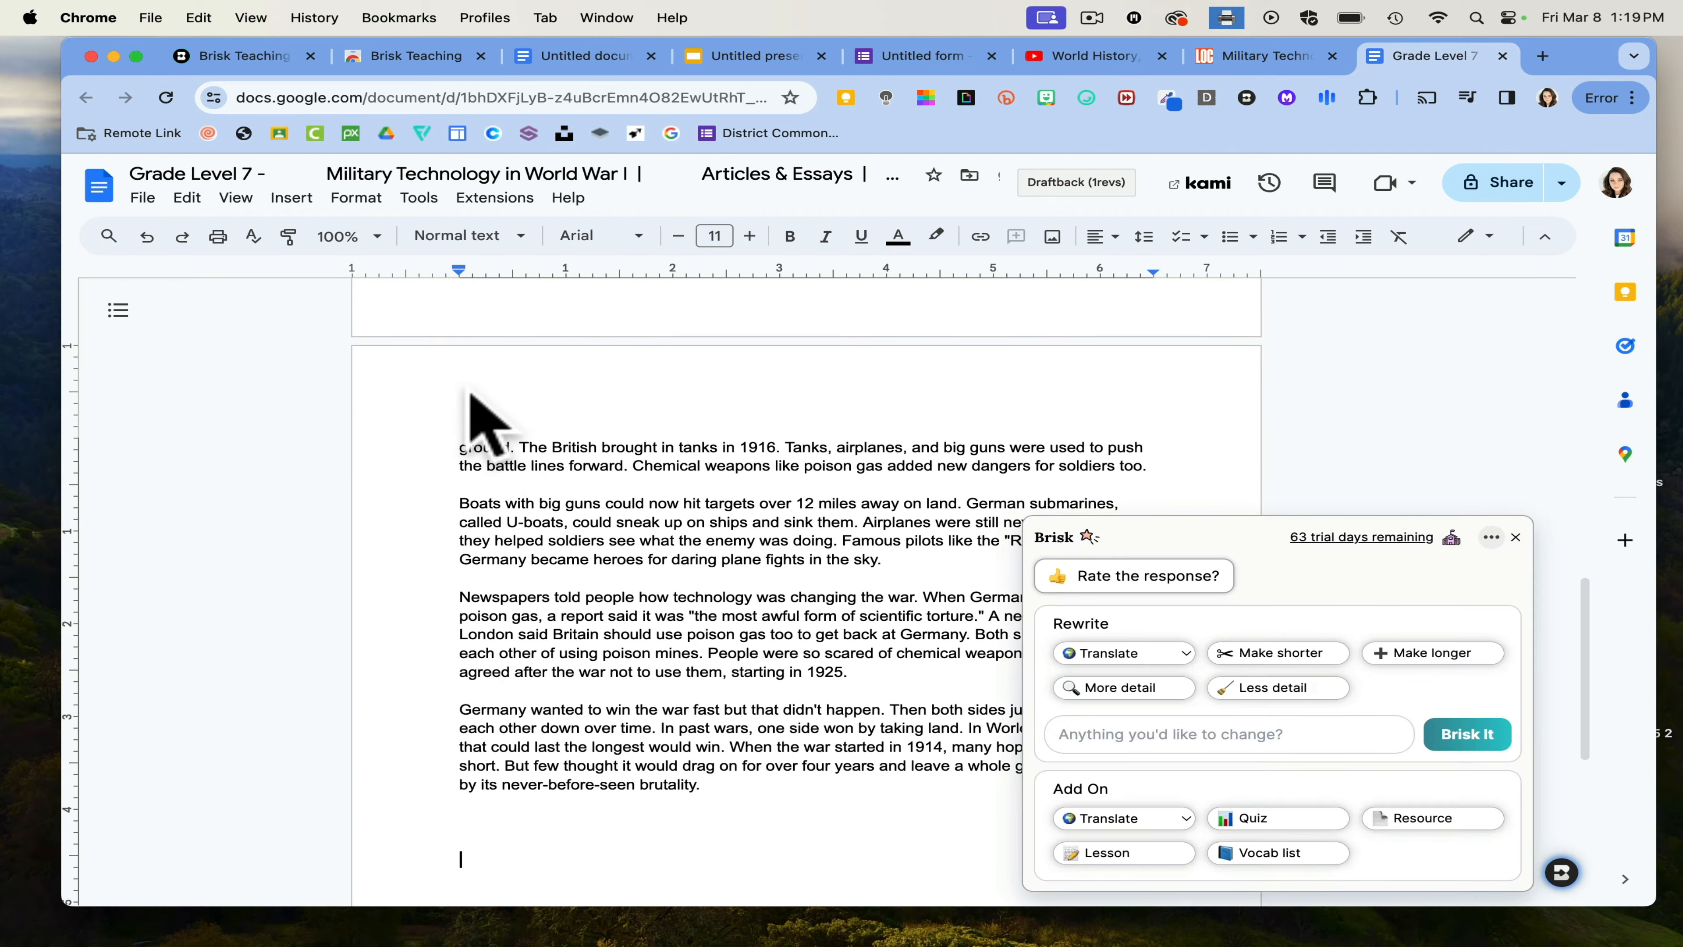
- Review the Grade Level 7 document and have Brisk add a vocabulary list with definitions based on the article
scroll(477, 412, "up", 15)
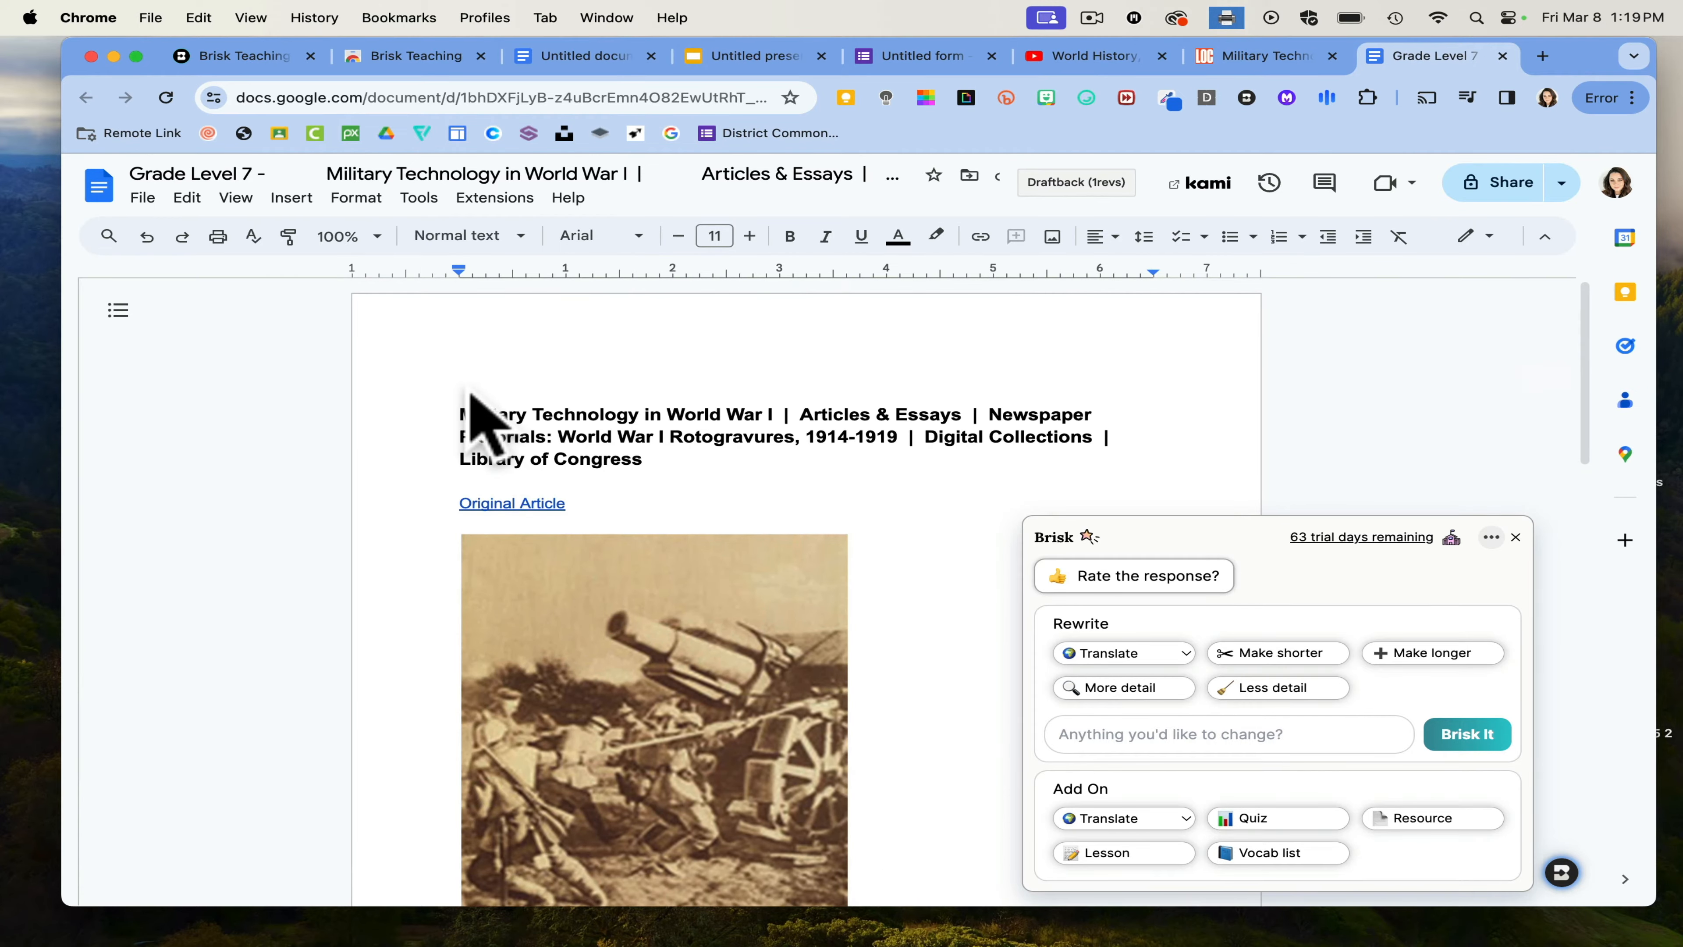
scroll(591, 524, "down", 8)
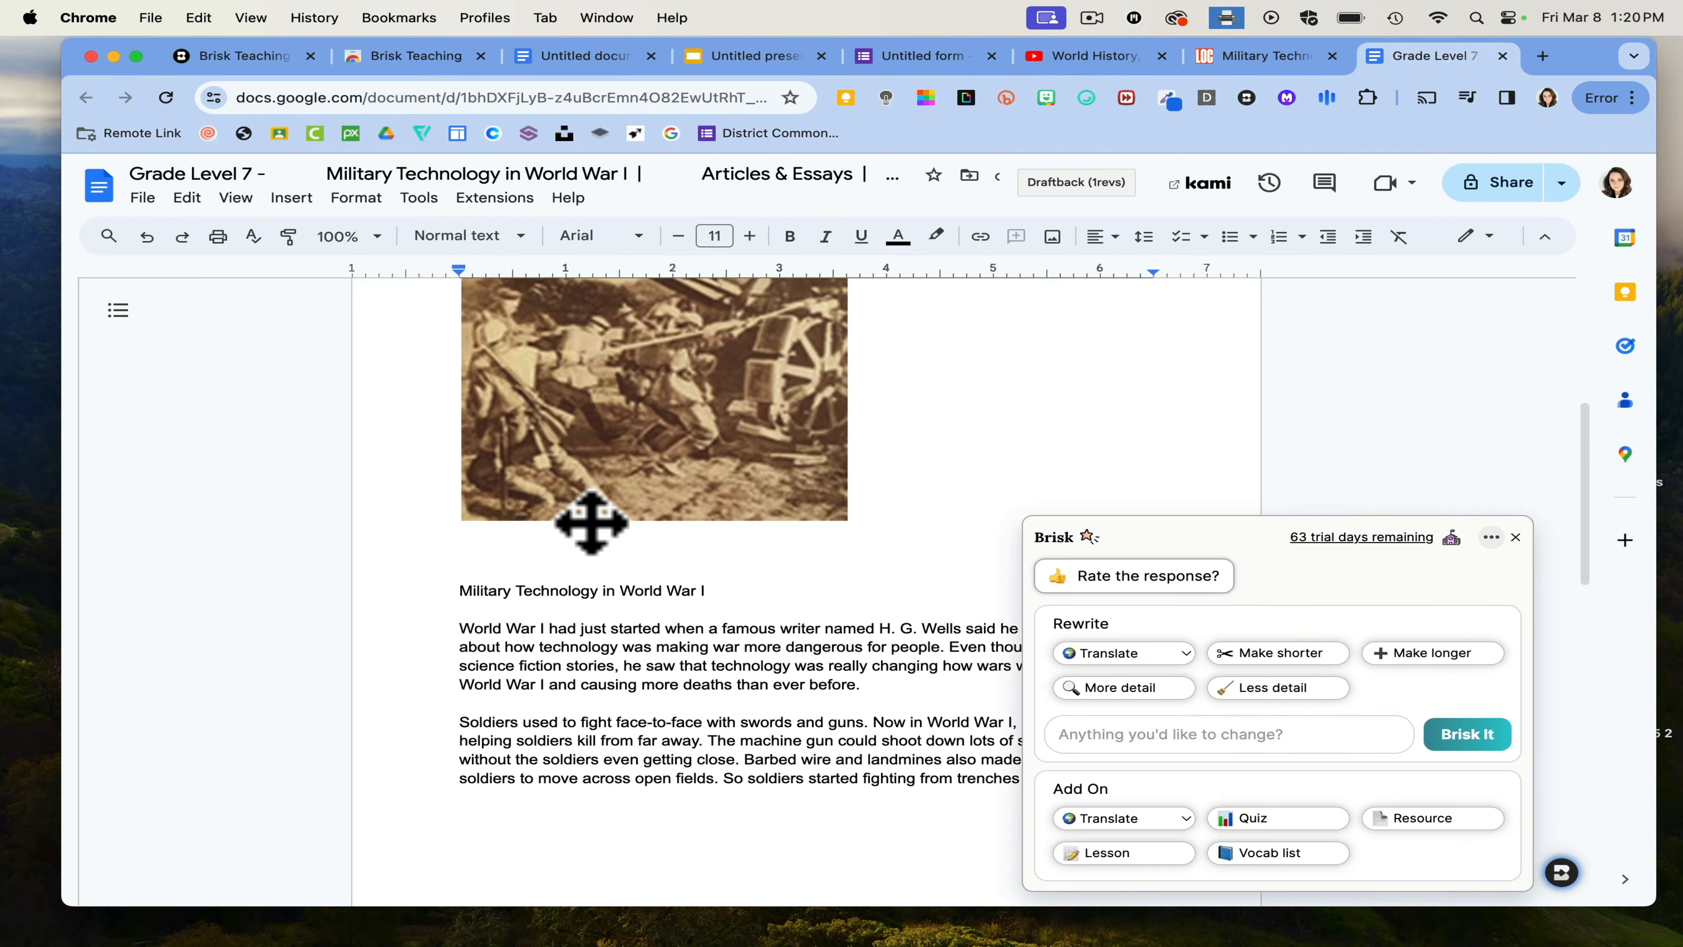
scroll(591, 523, "down", 10)
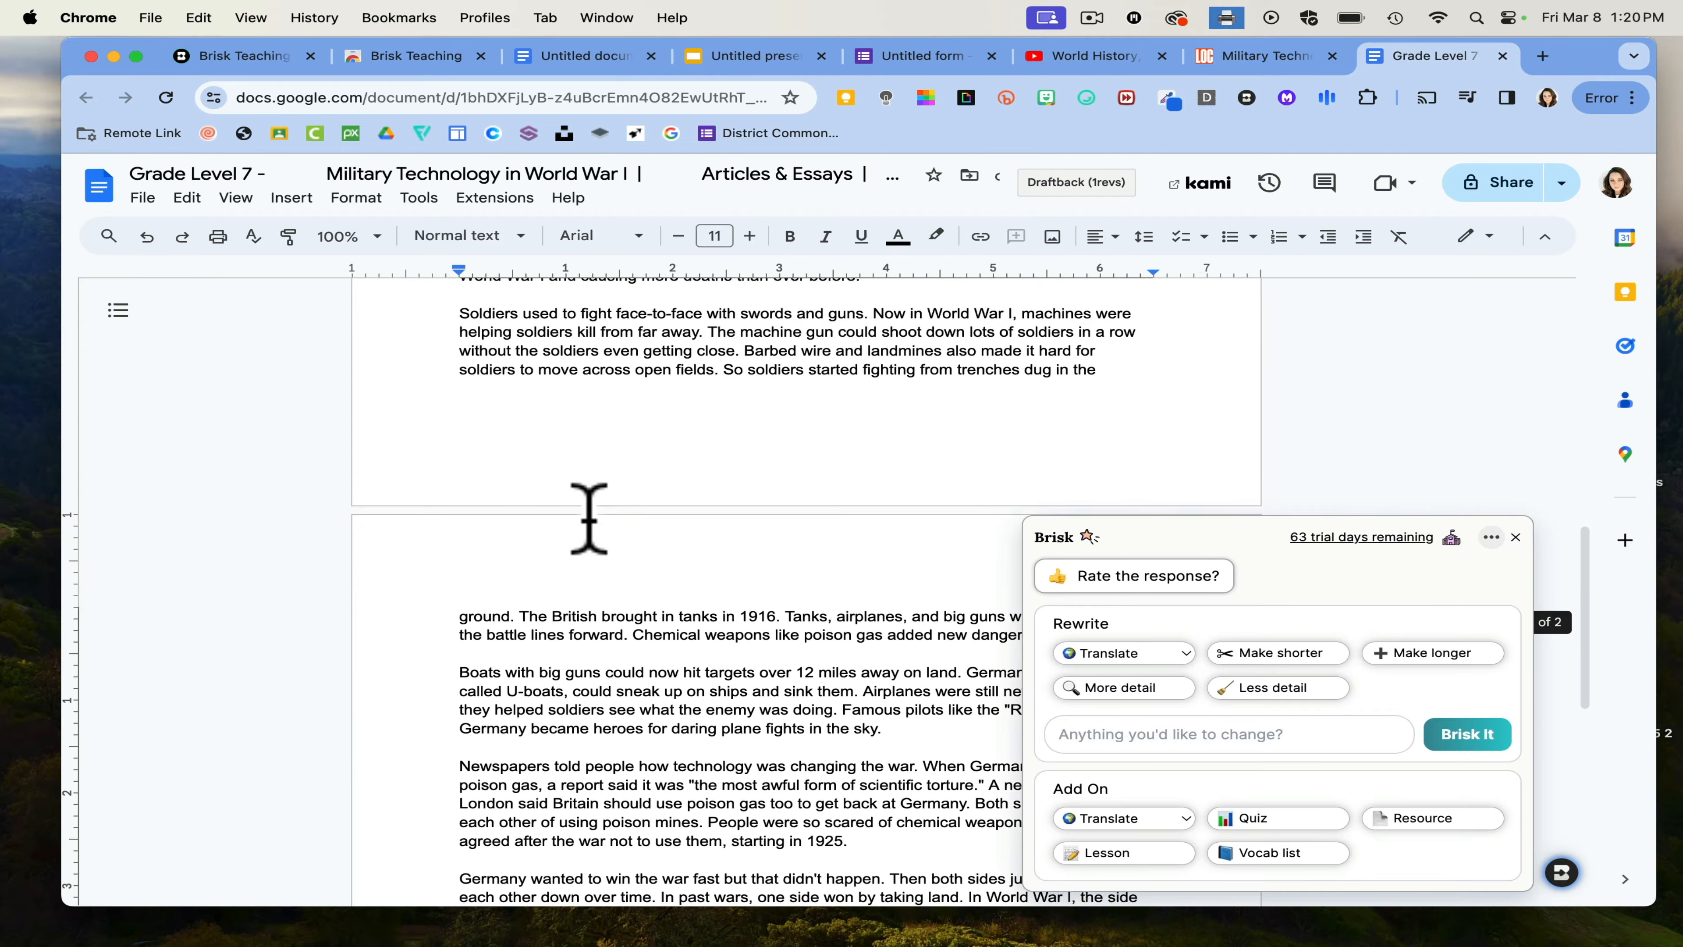
scroll(589, 517, "down", 5)
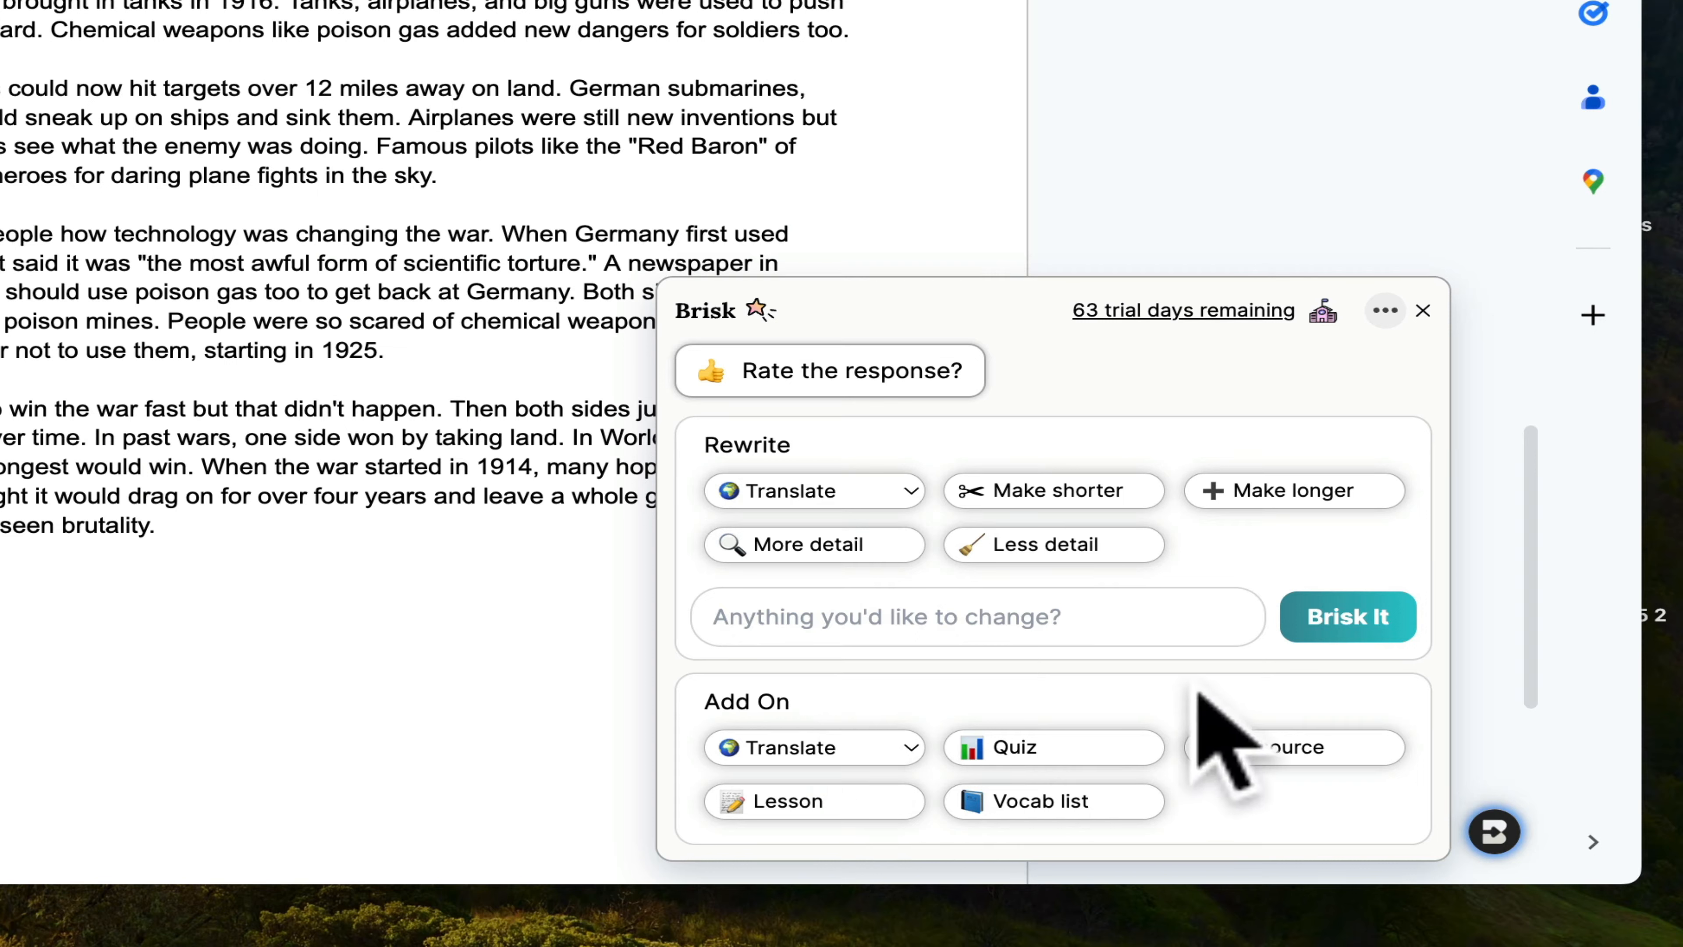
left_click(981, 799)
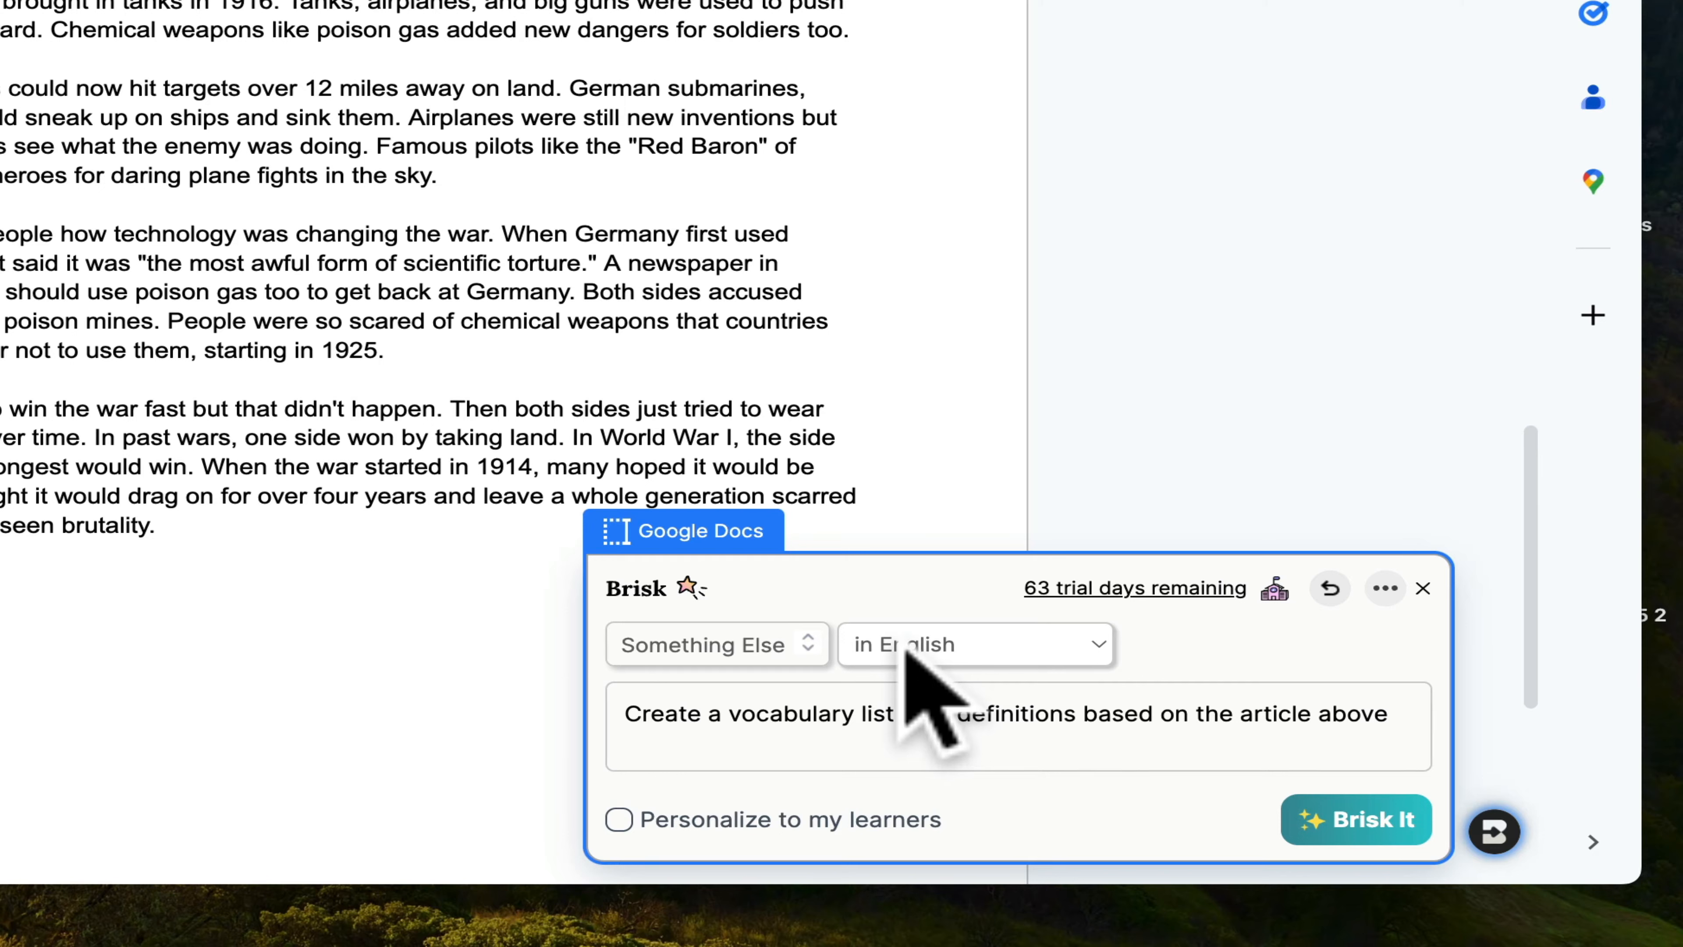
left_click(904, 716)
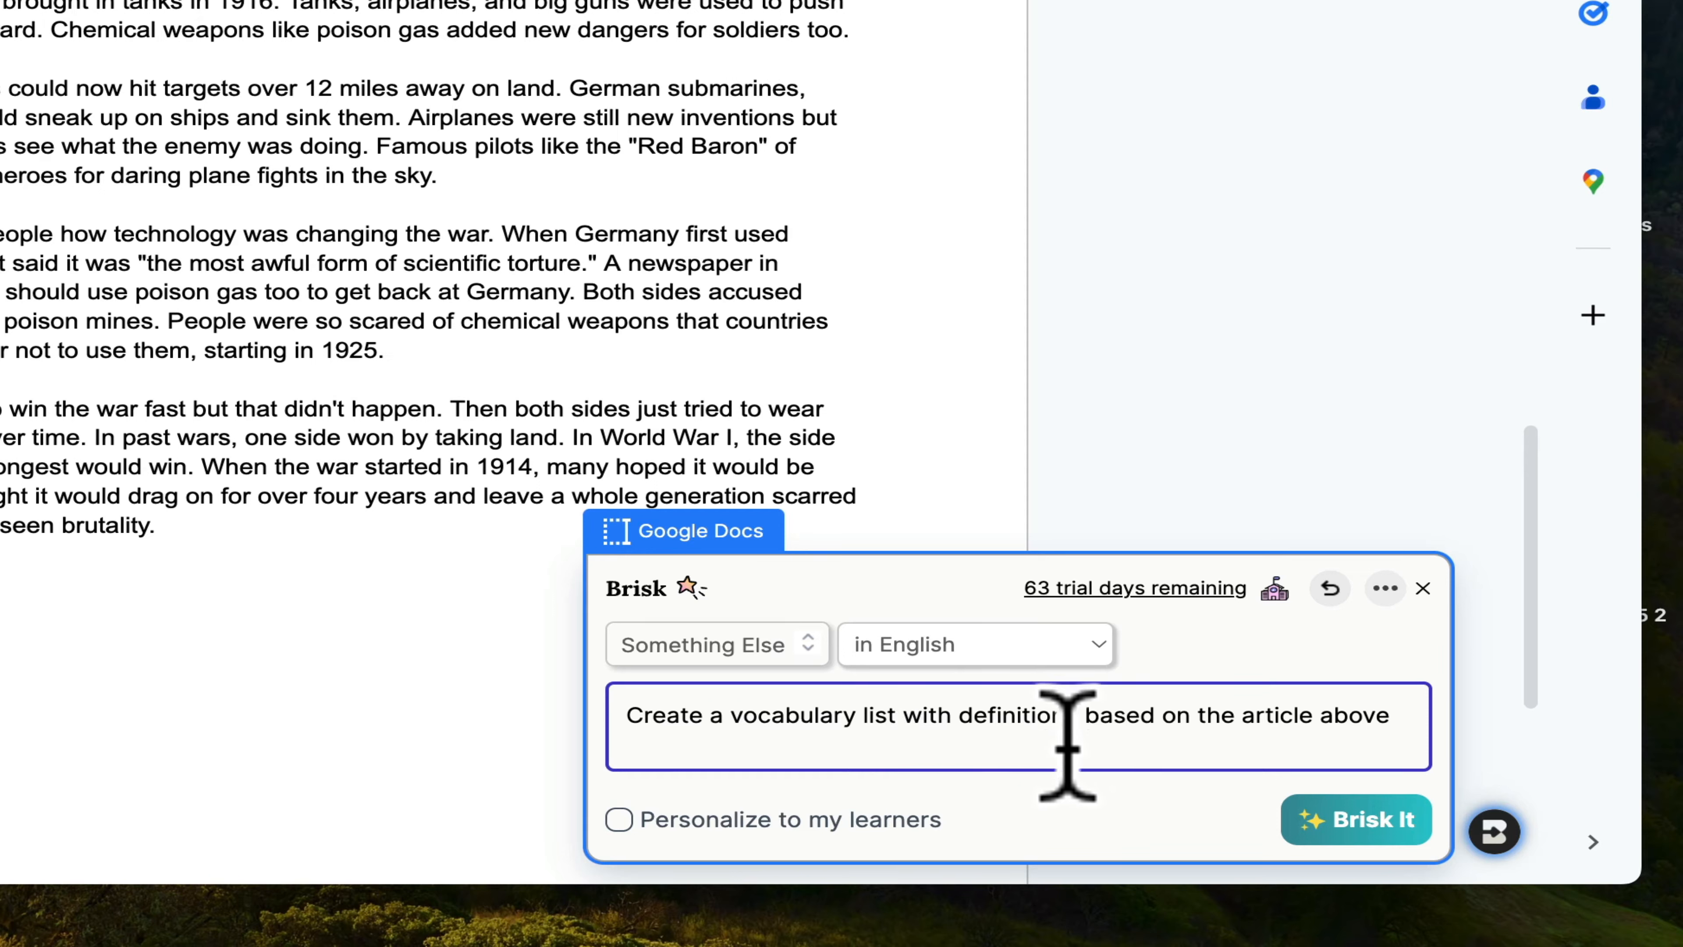
left_click(1319, 823)
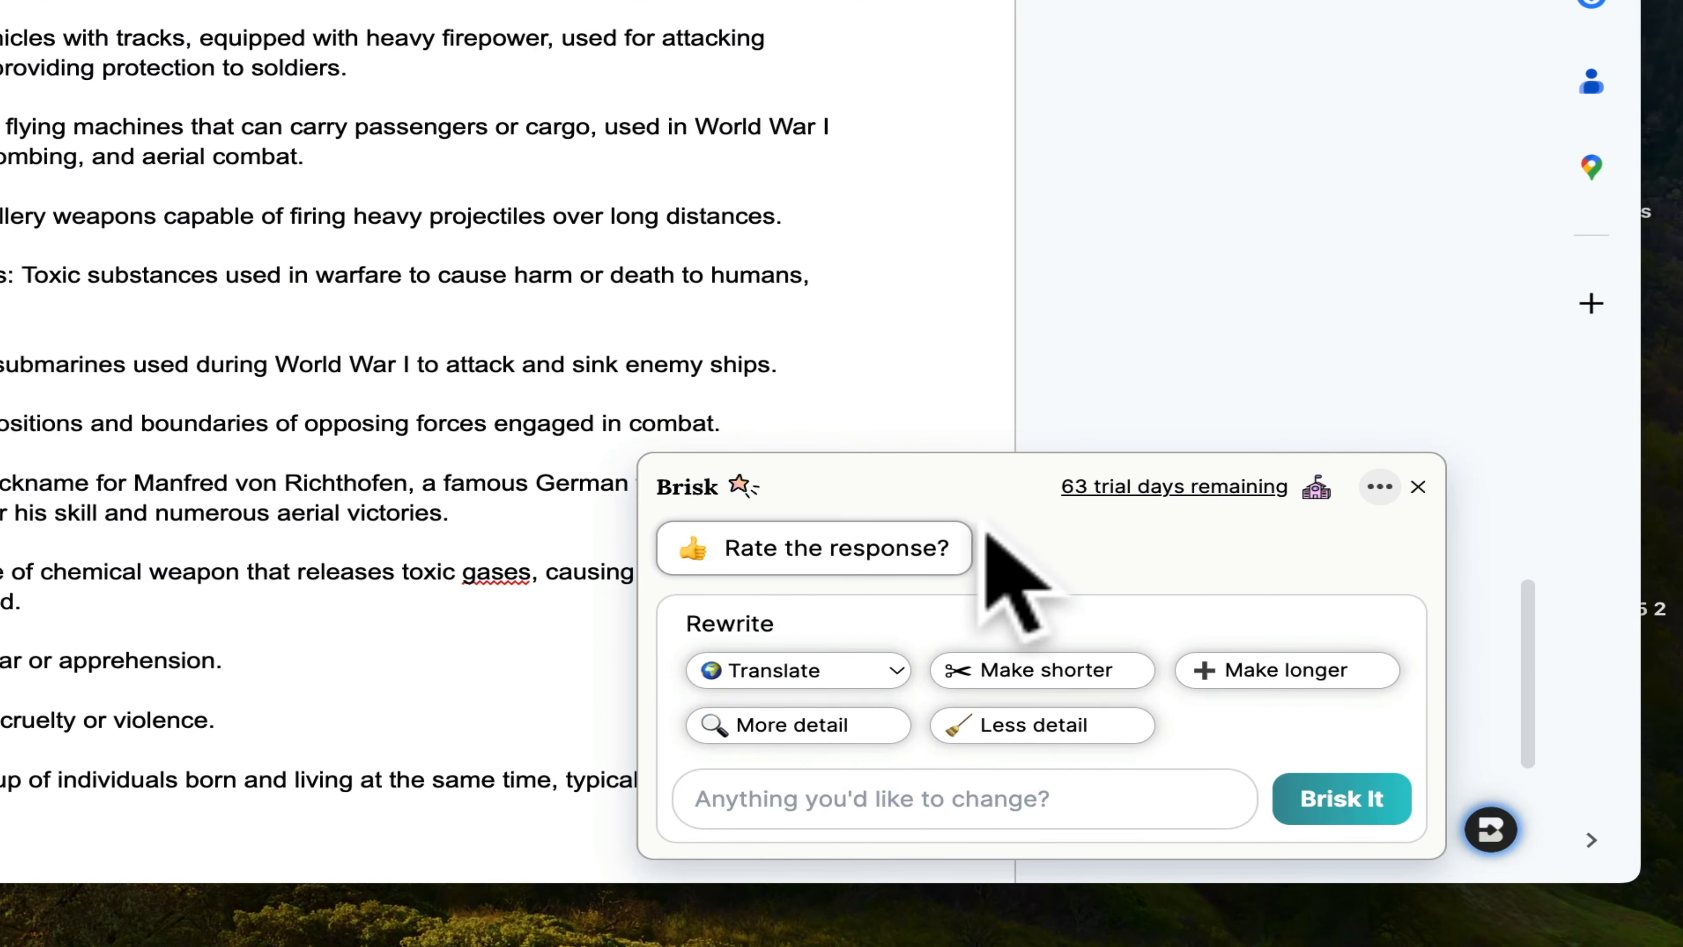
- Reopen Brisk's main options in the document and display the Create library of content types
left_click(1494, 832)
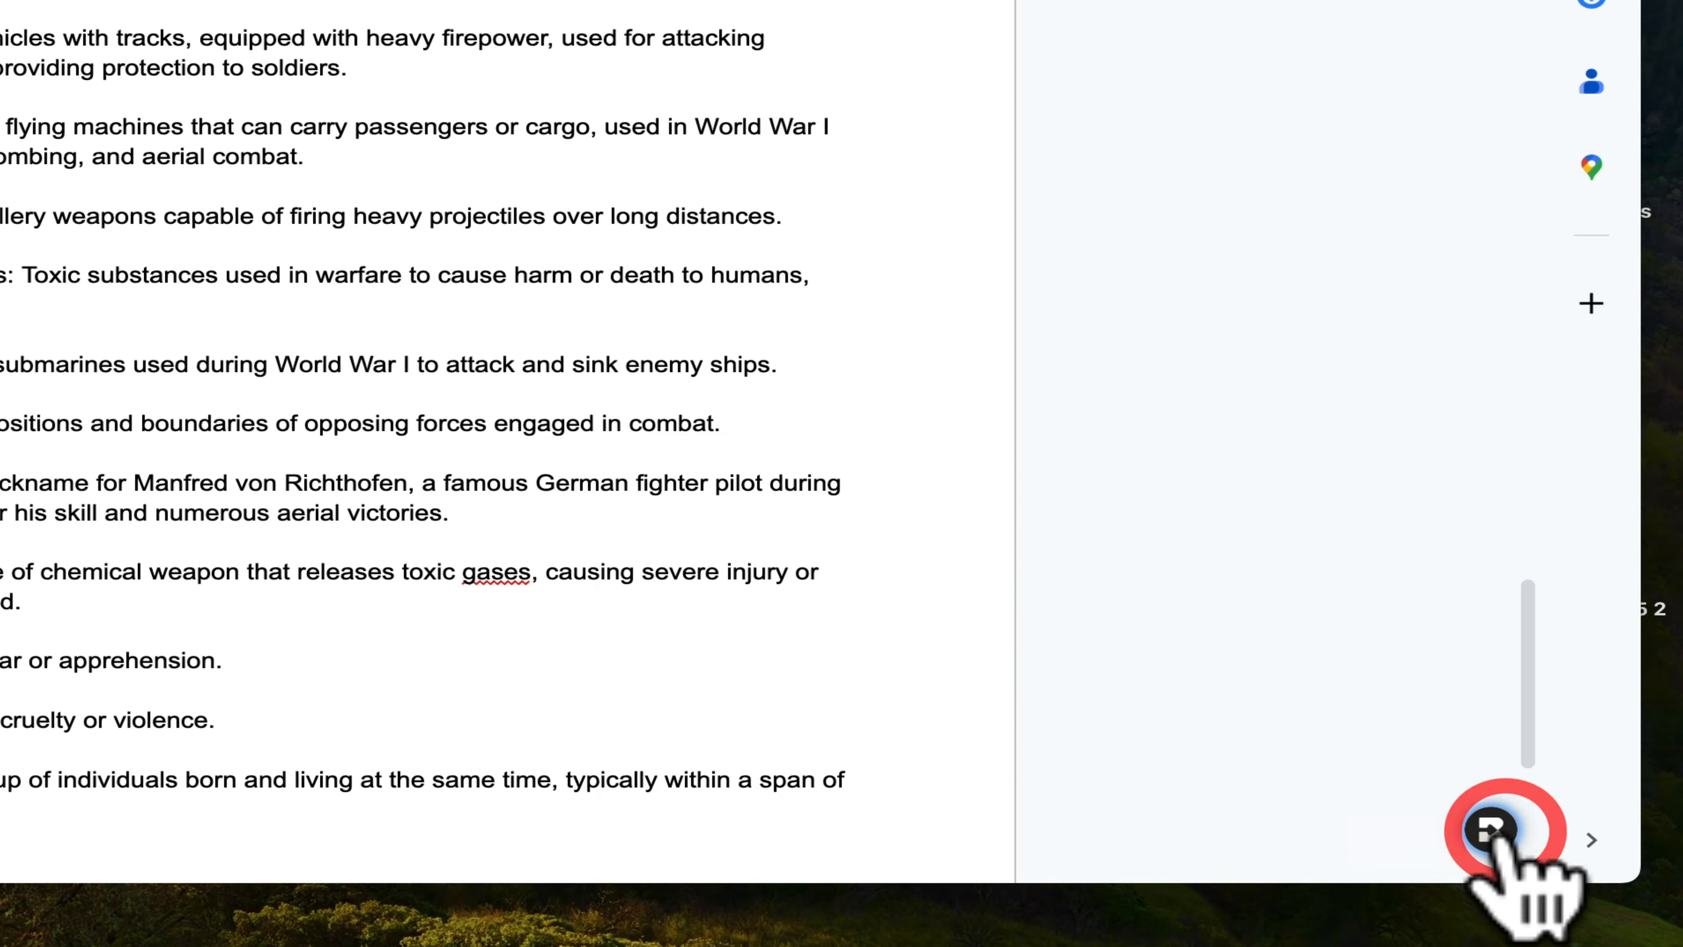
left_click(1492, 829)
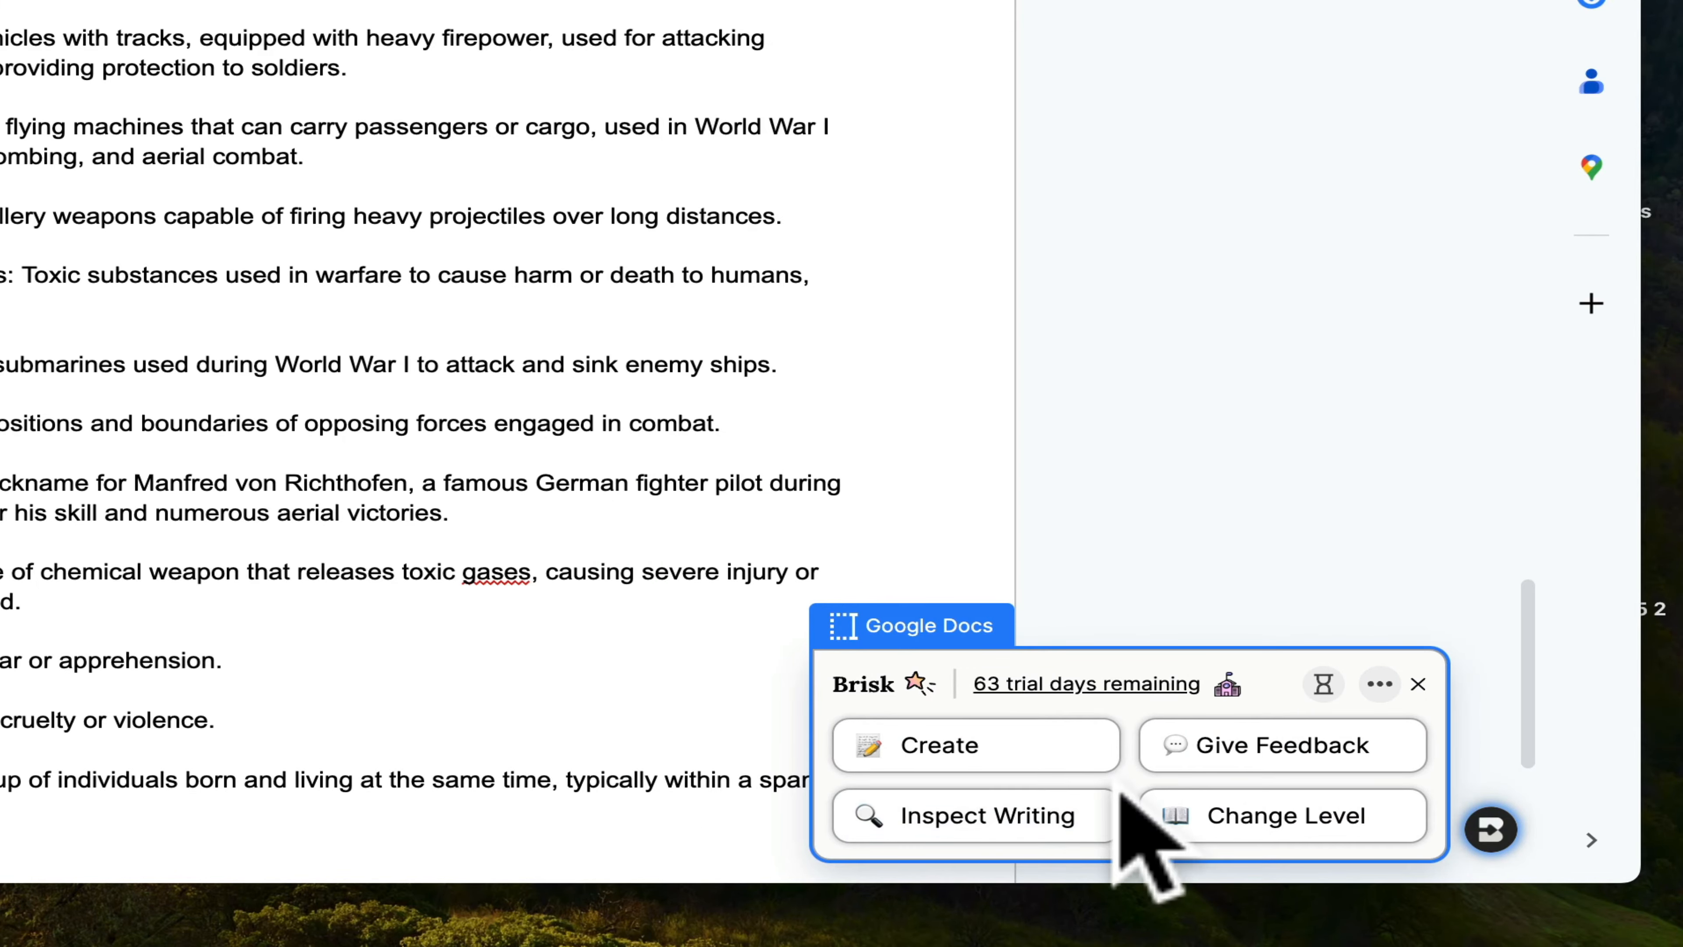
left_click(1020, 753)
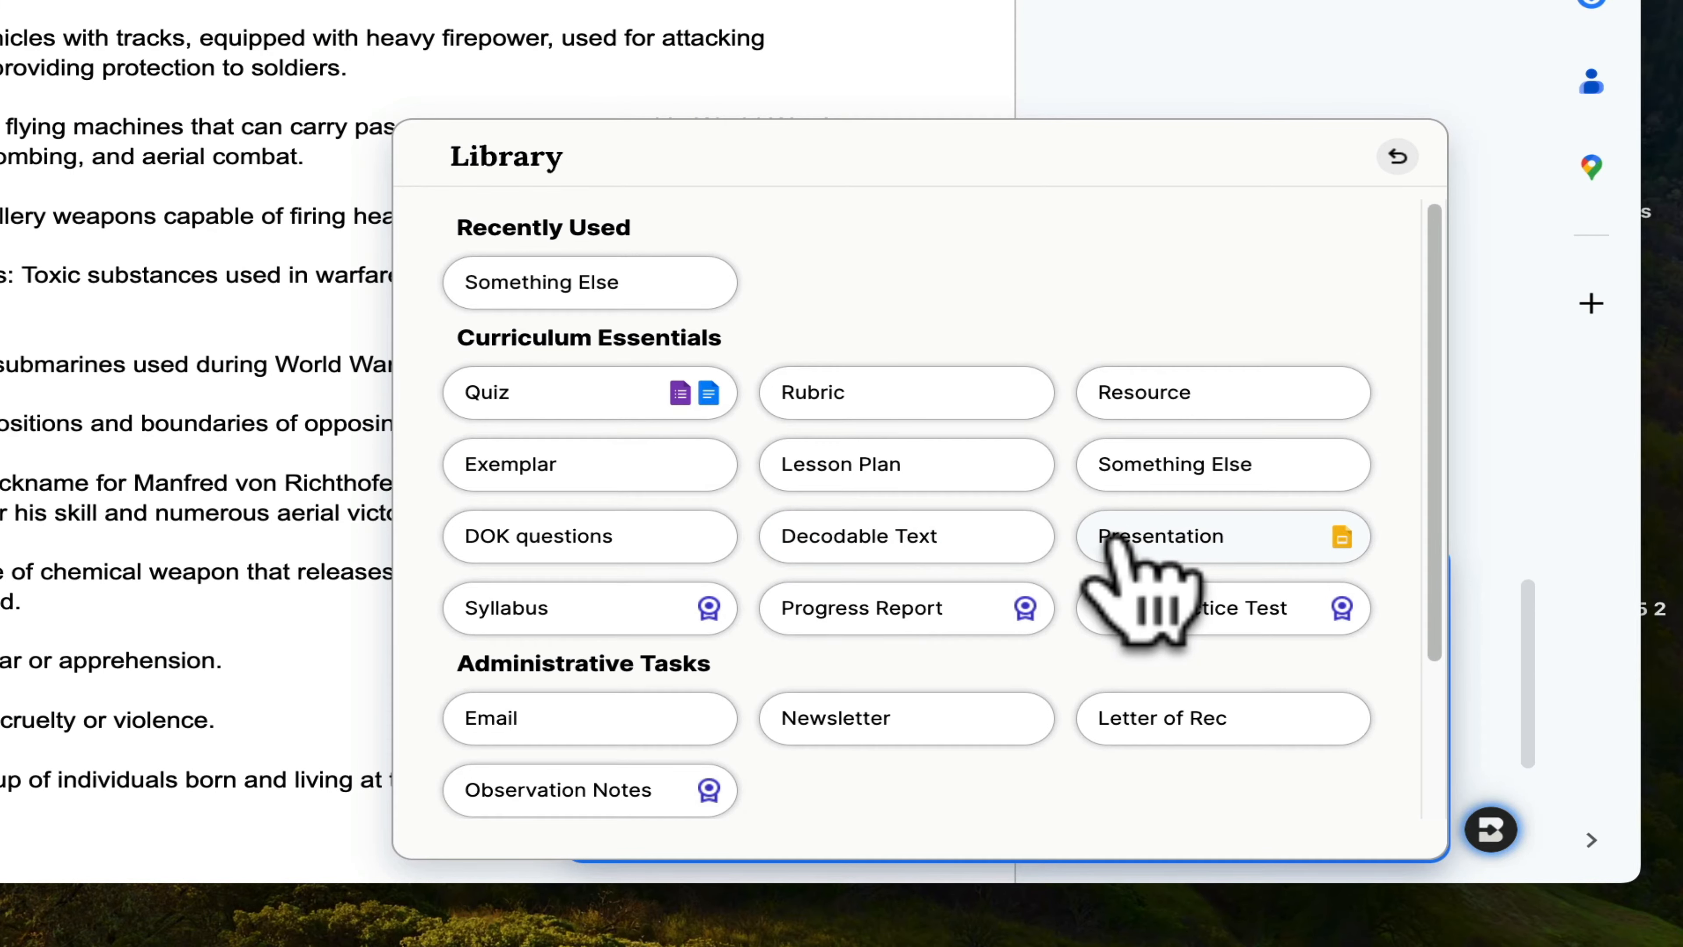
- Look through the content types in Brisk's Library and skim the leveled article and its vocabulary list behind it
scroll(1115, 542, "down", 3)
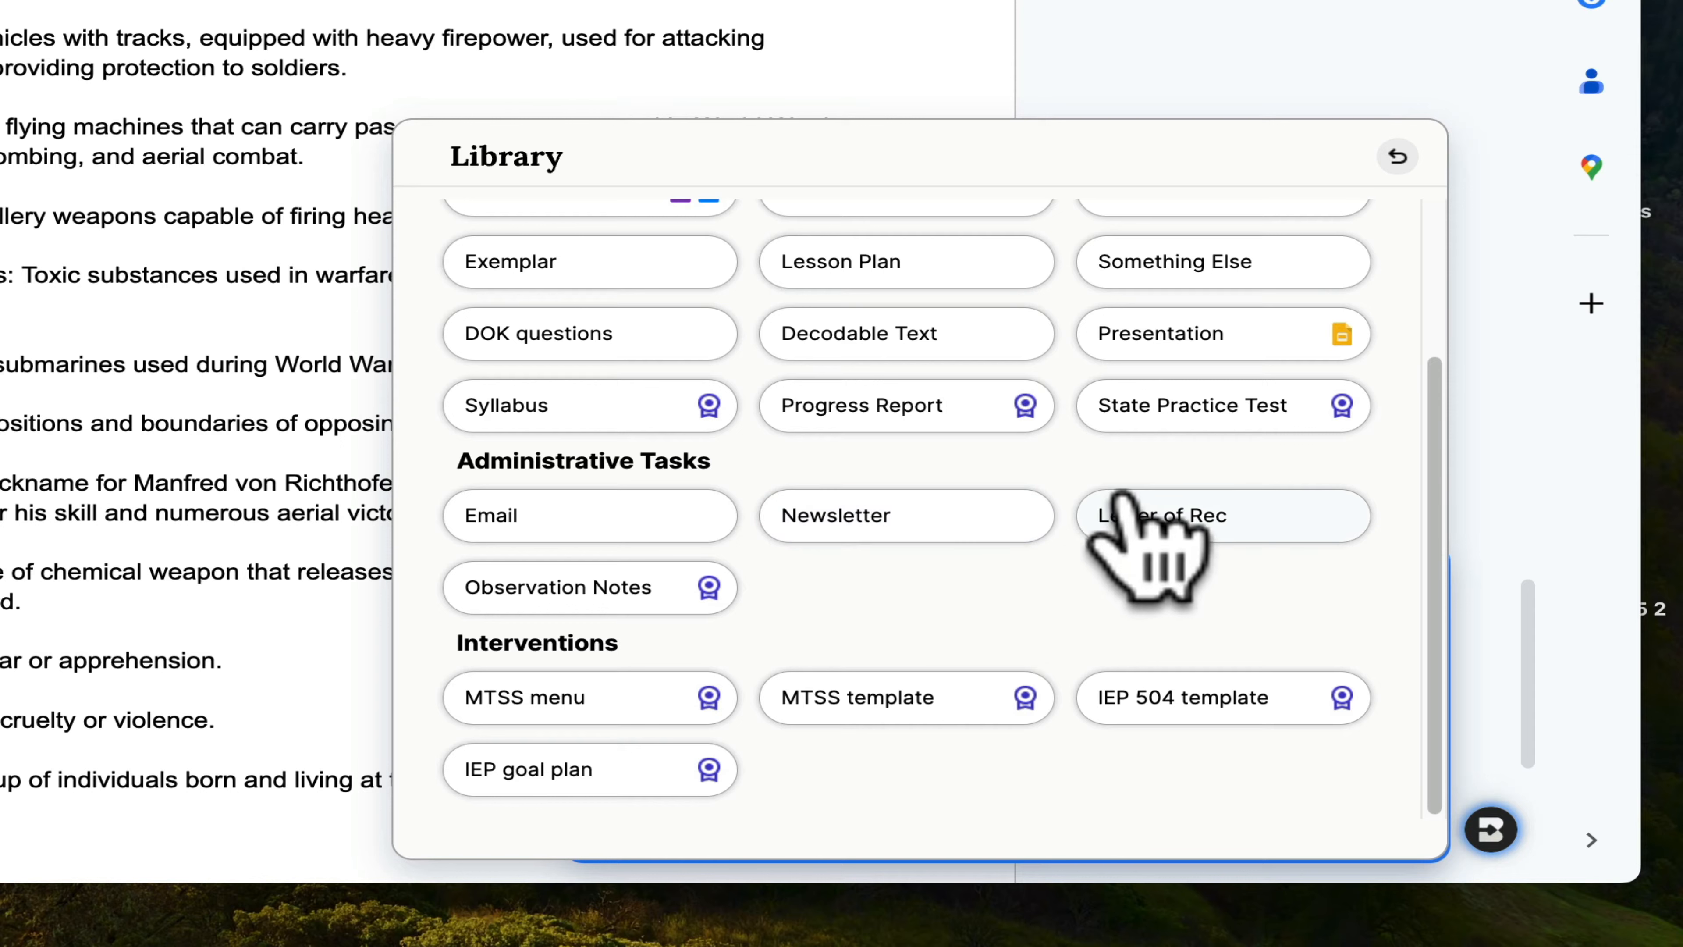
scroll(1169, 517, "up", 3)
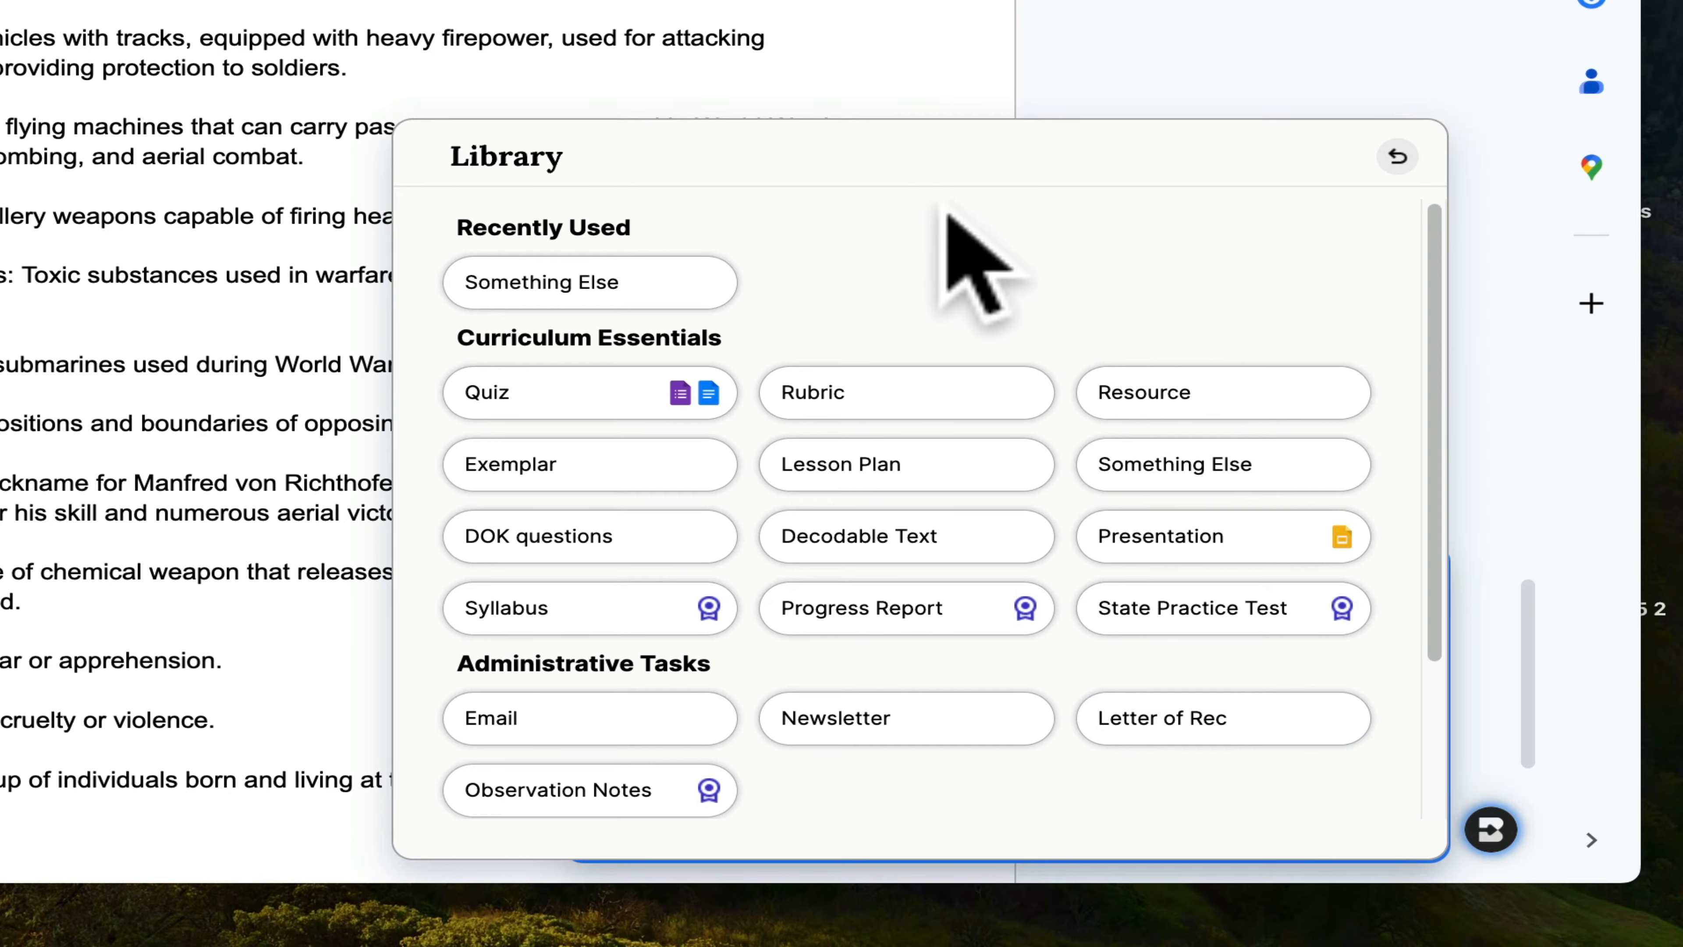
scroll(952, 232, "down", 2)
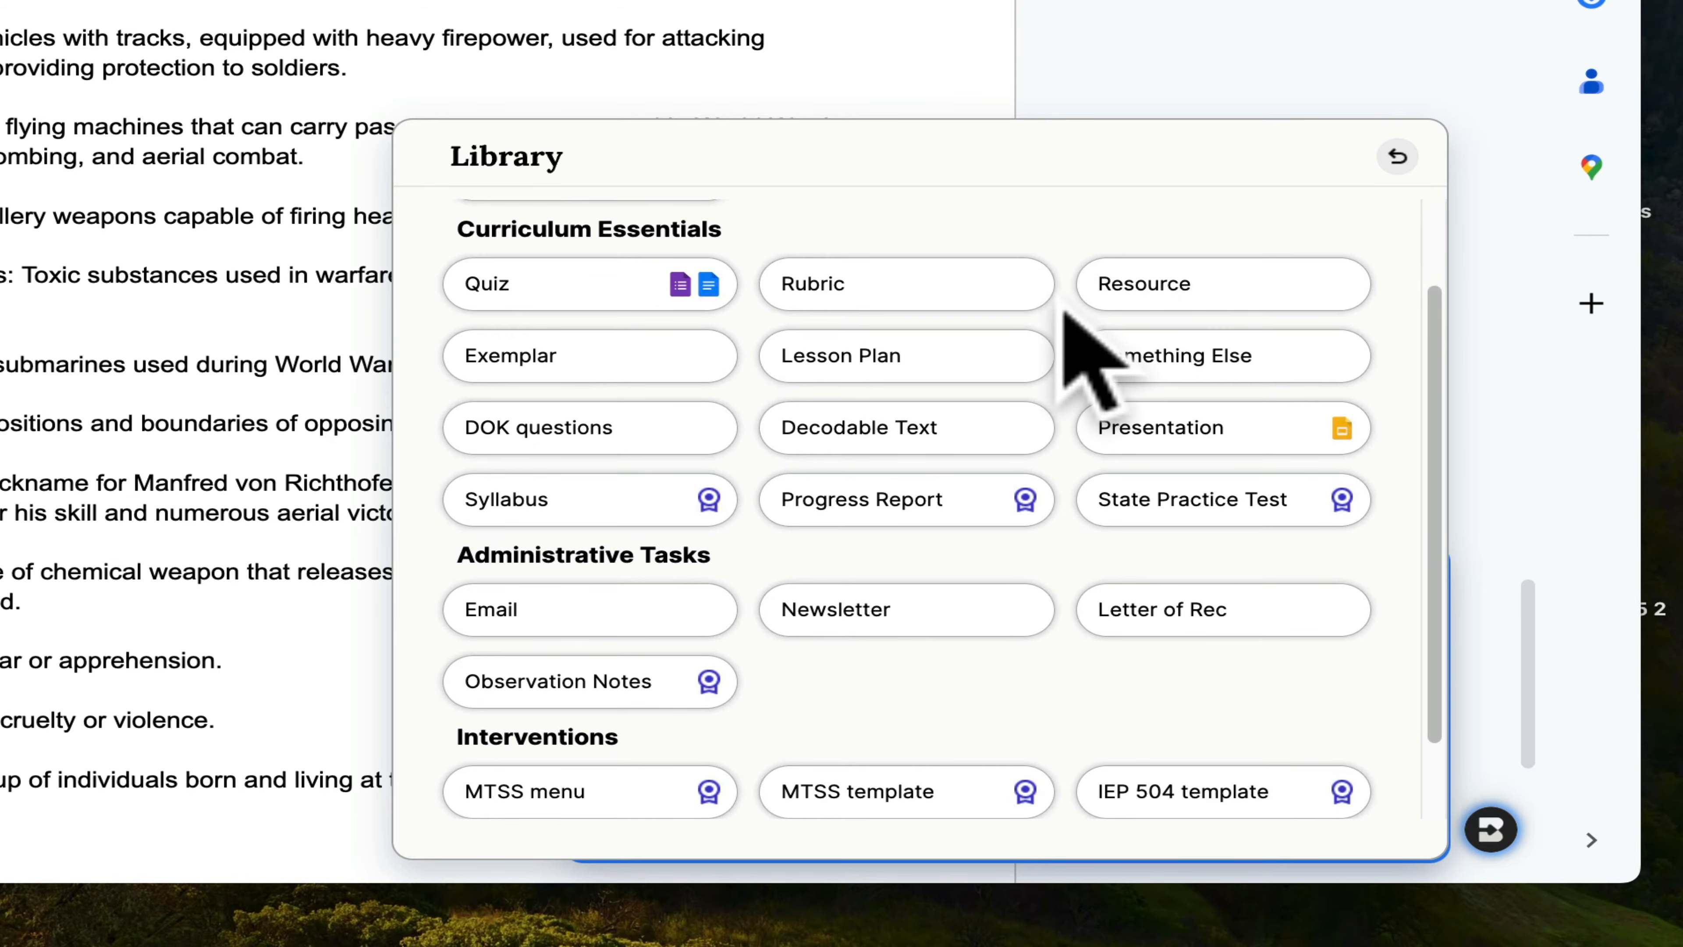
scroll(1065, 313, "up", 2)
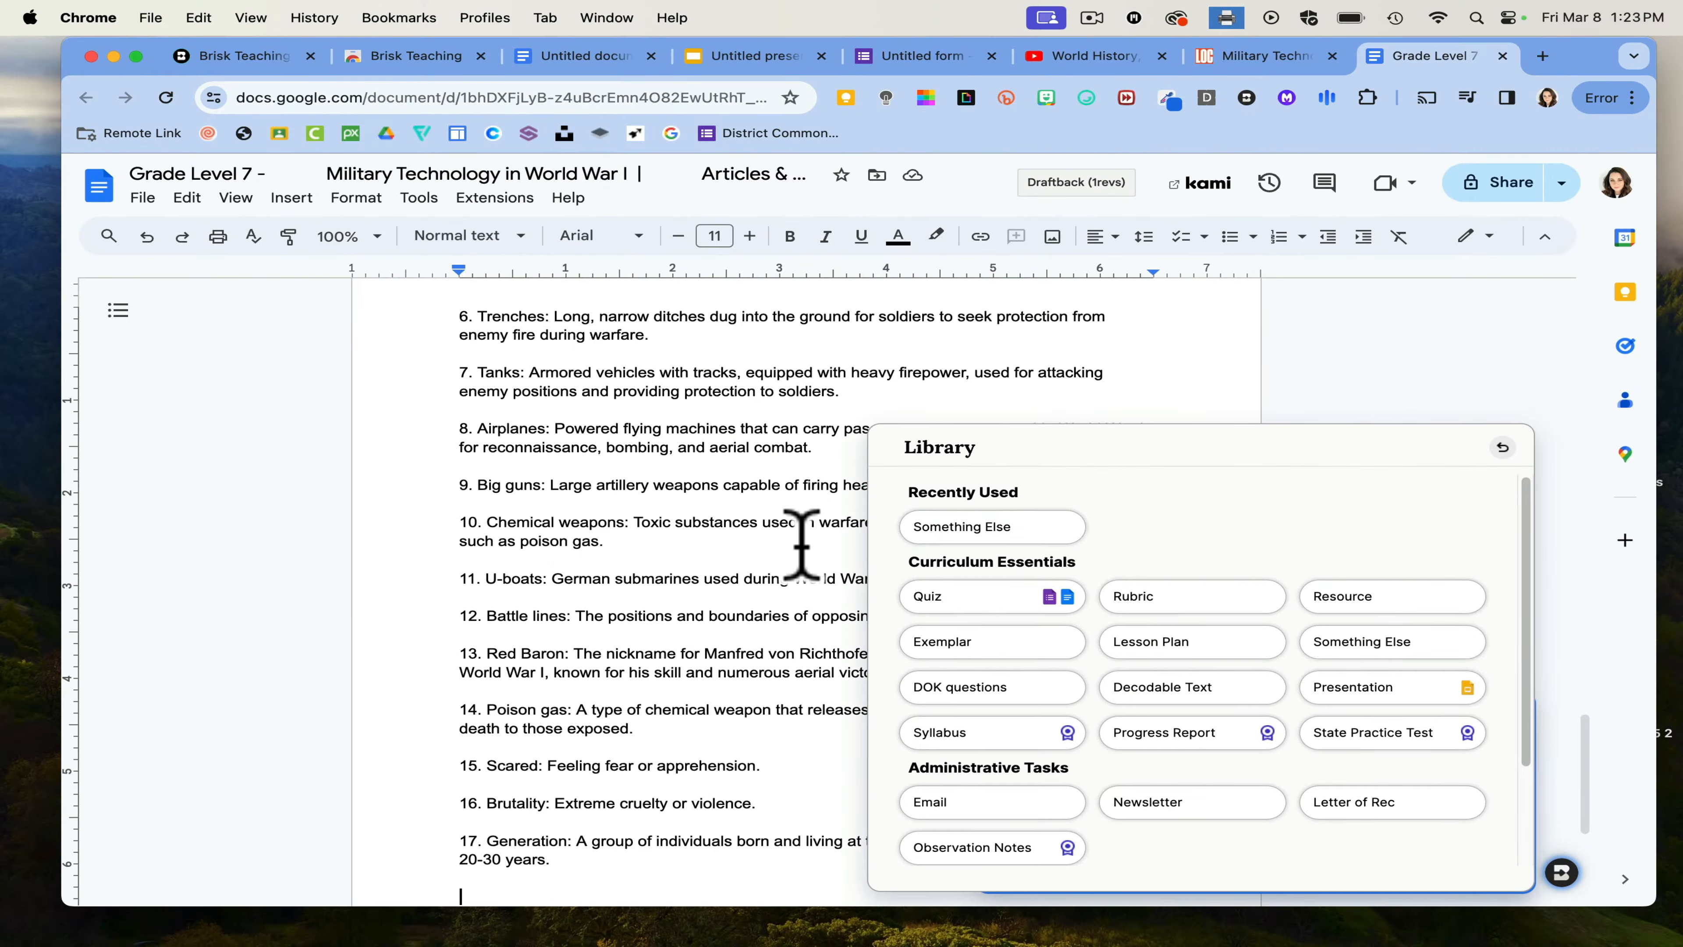
scroll(289, 311, "up", 6)
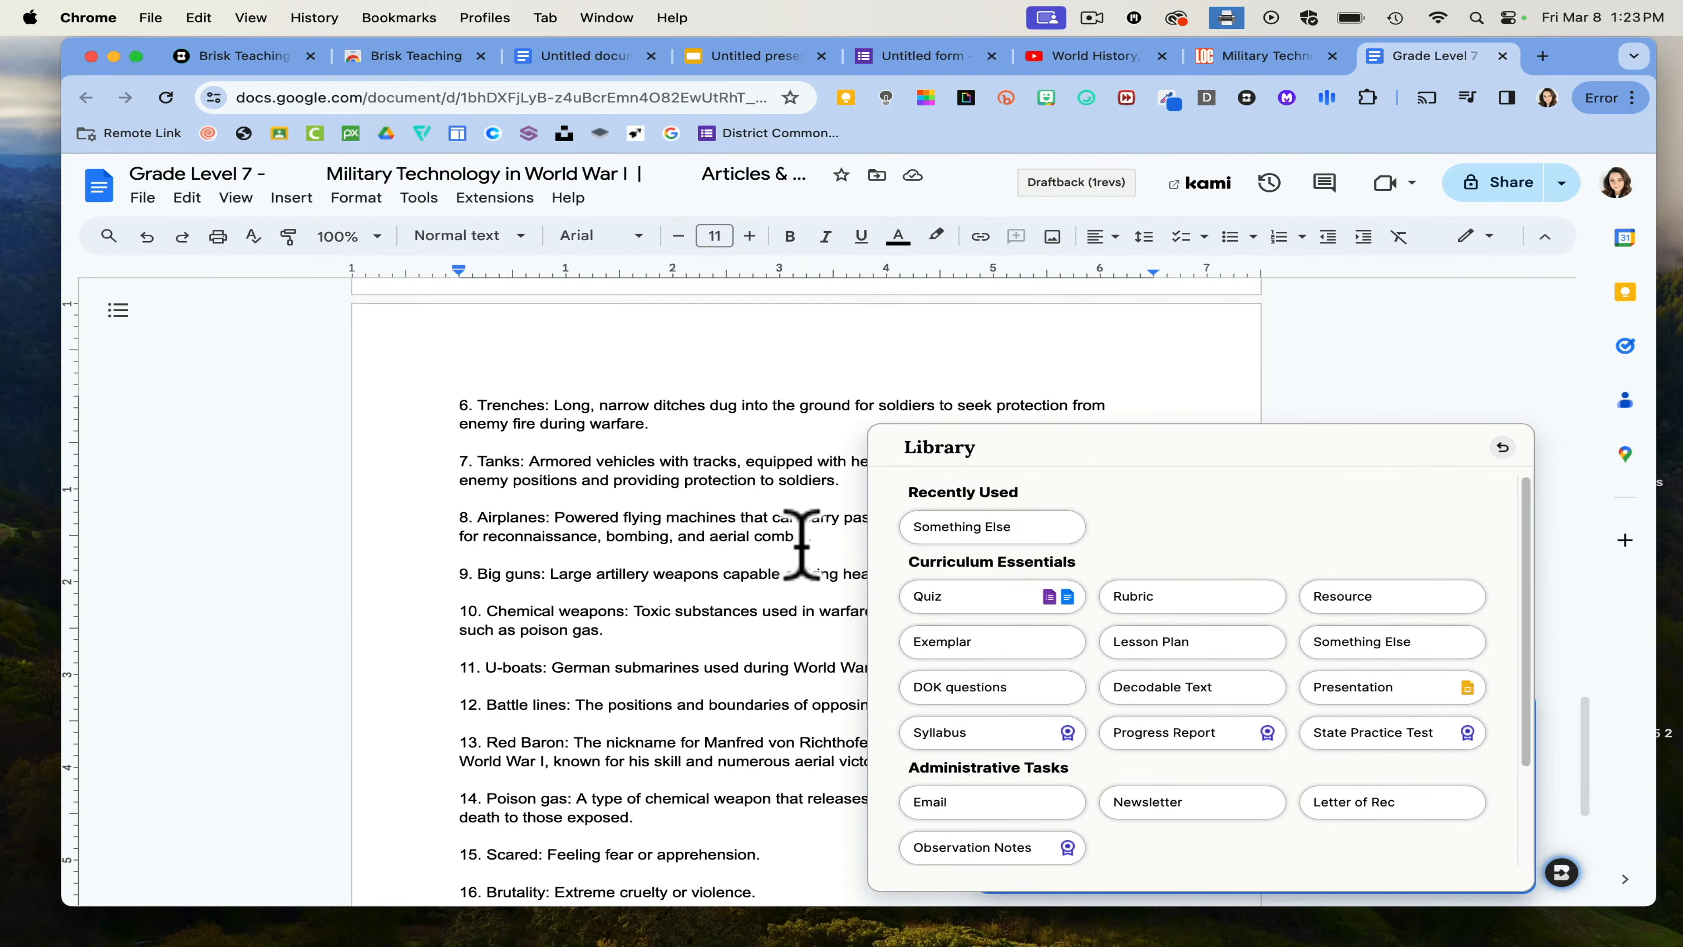
scroll(802, 544, "up", 15)
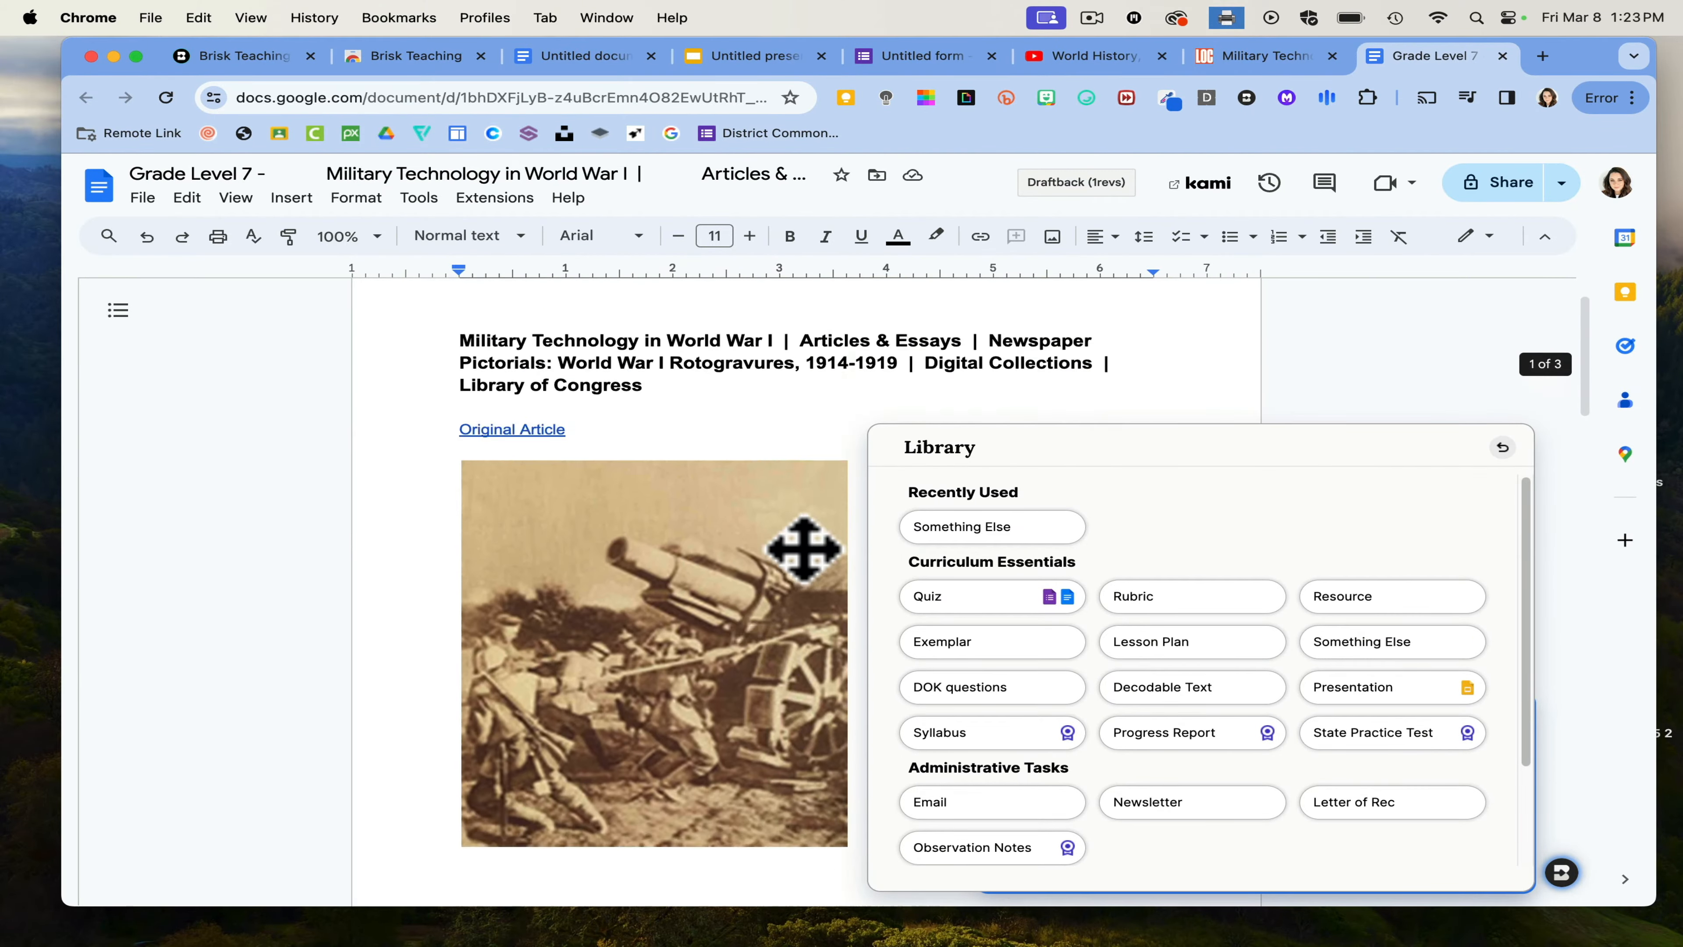
scroll(804, 549, "down", 15)
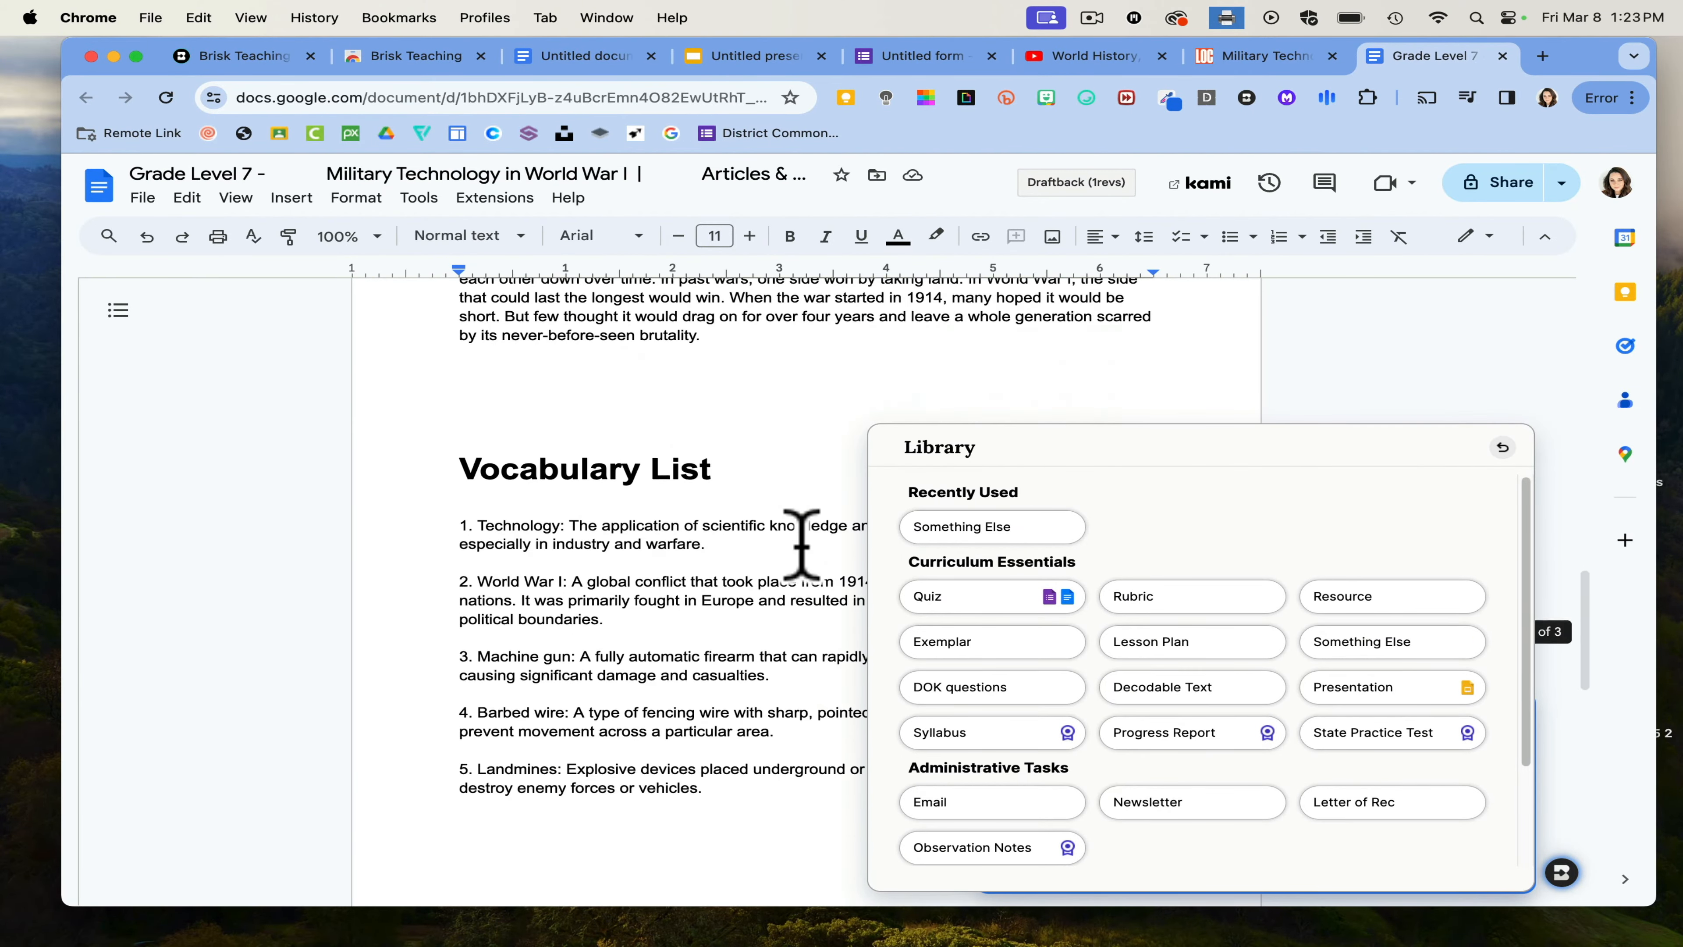
scroll(802, 543, "down", 8)
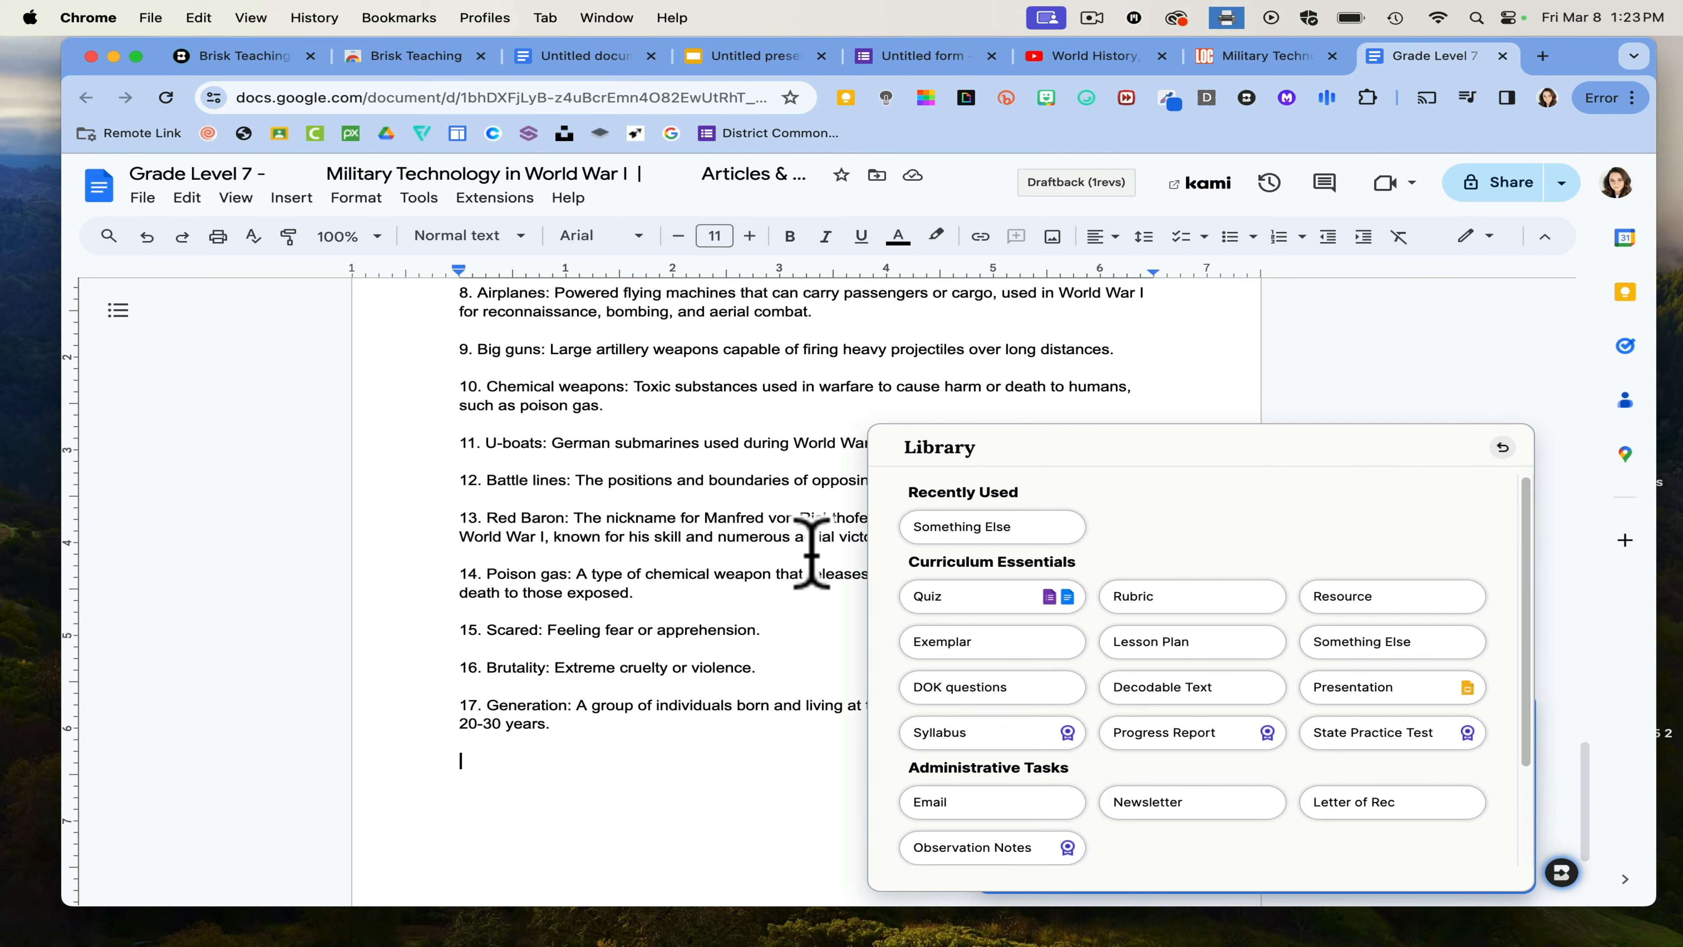
- Choose Lesson Plan from the Curriculum Essentials as the content for Brisk to create
left_click(1120, 640)
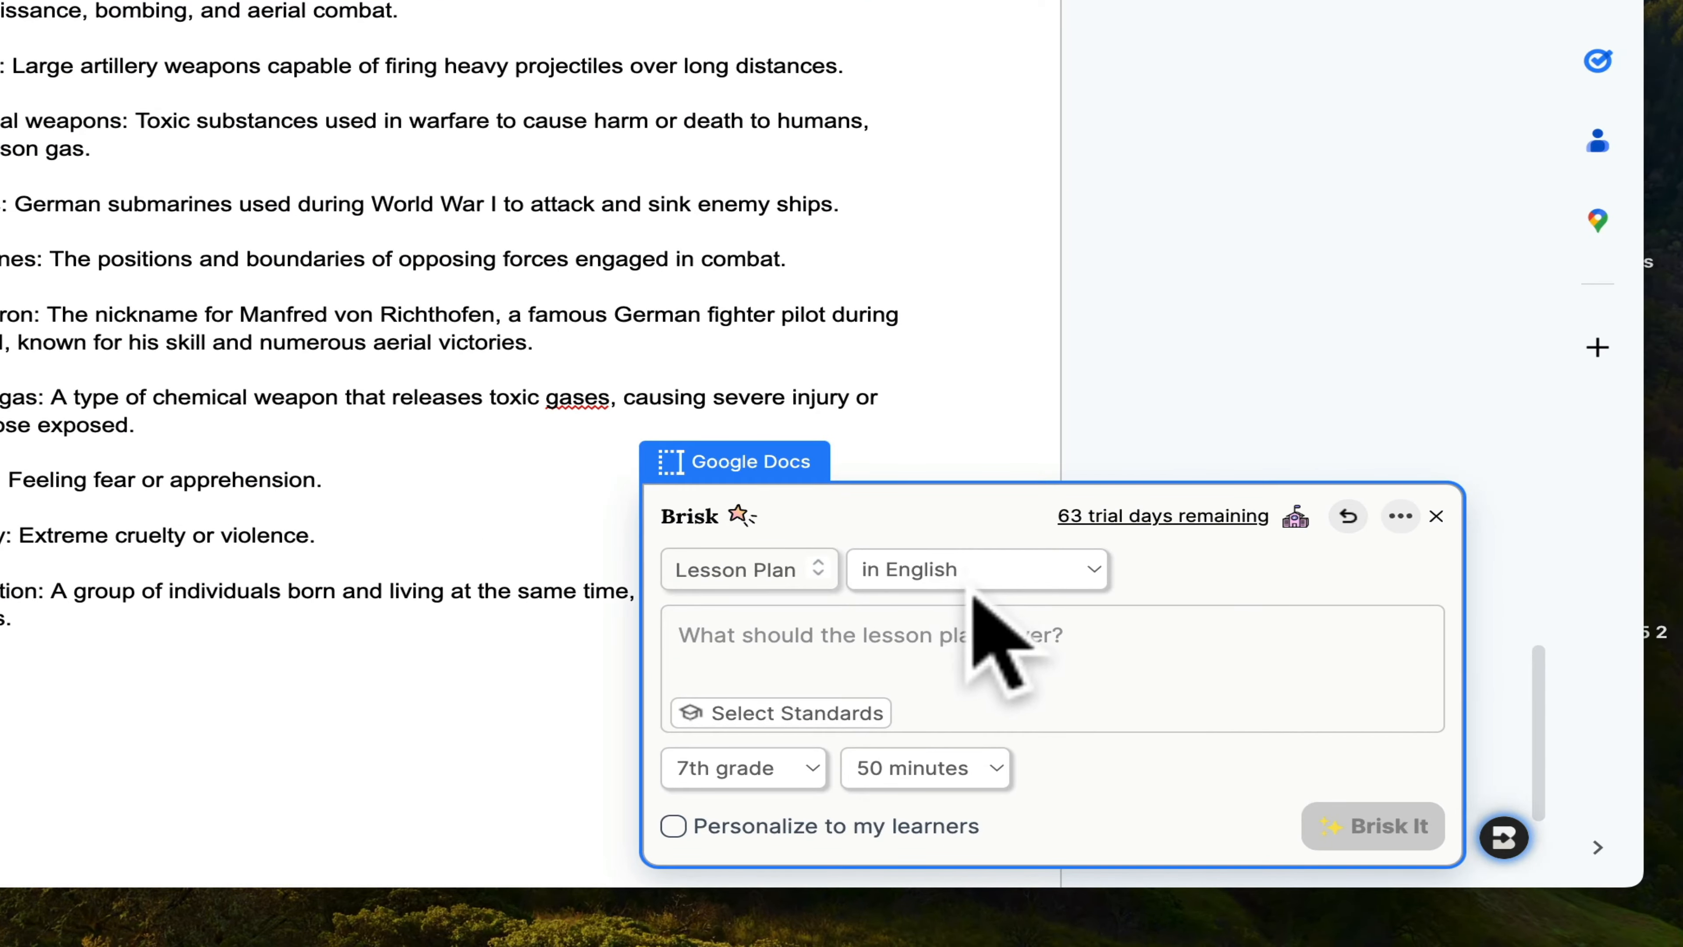
left_click(803, 637)
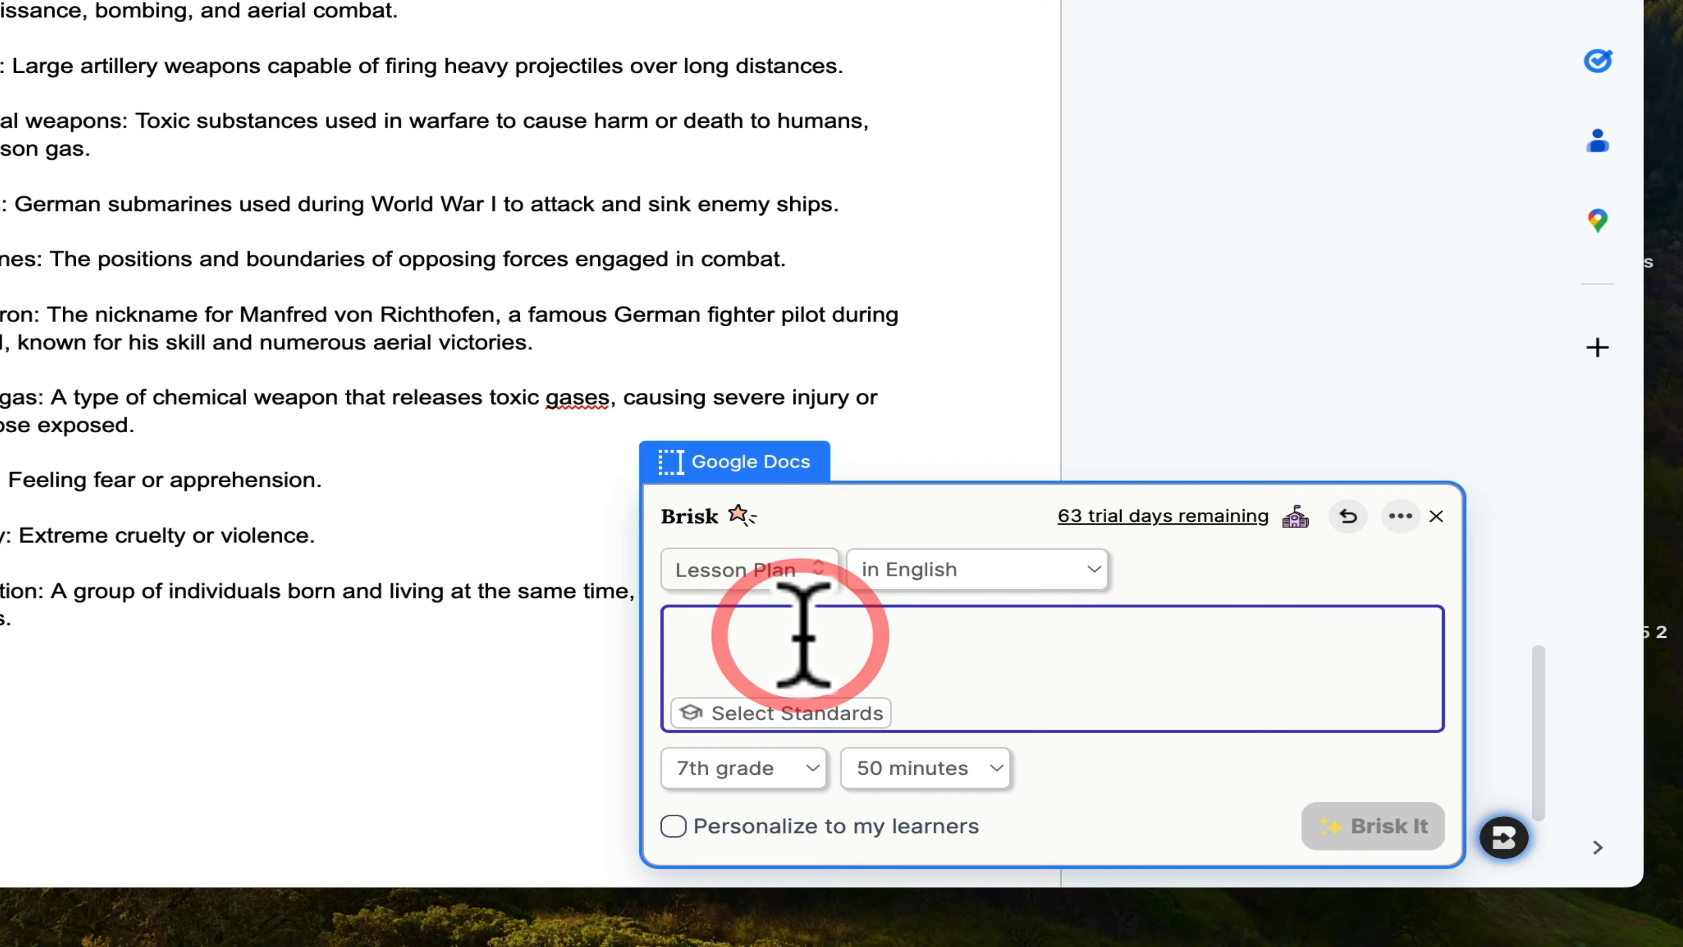
- Browse the Georgia standards for the lesson plan and check the subject, grade and strand filter options without selecting a standard
left_click(792, 715)
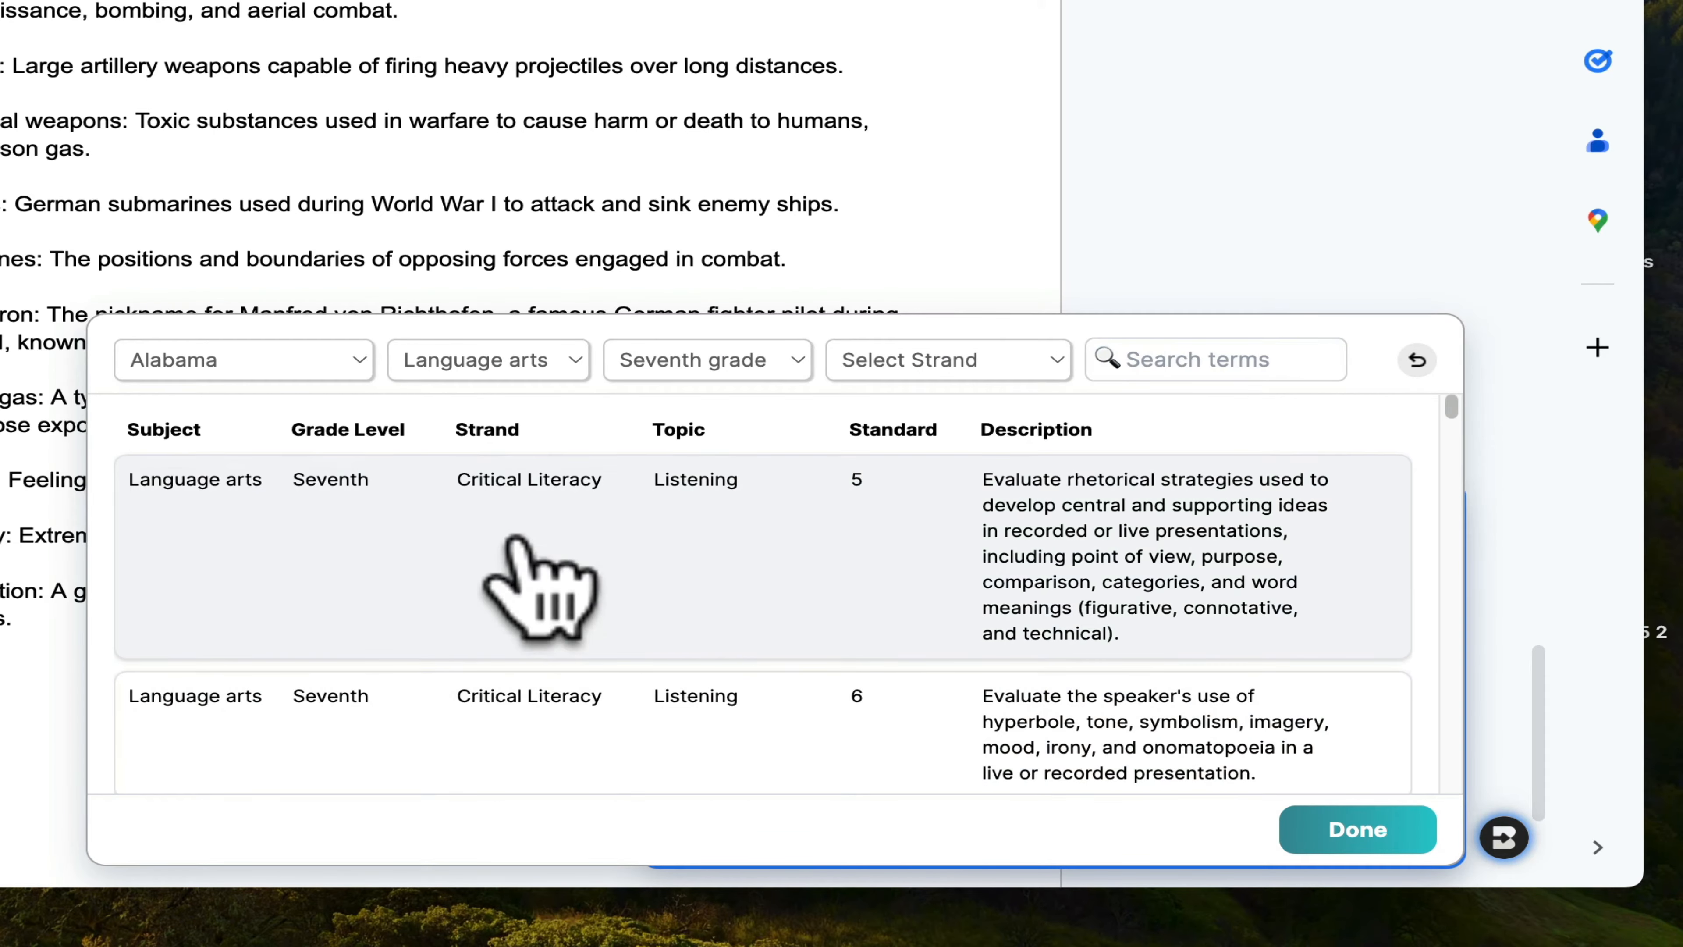
left_click(351, 361)
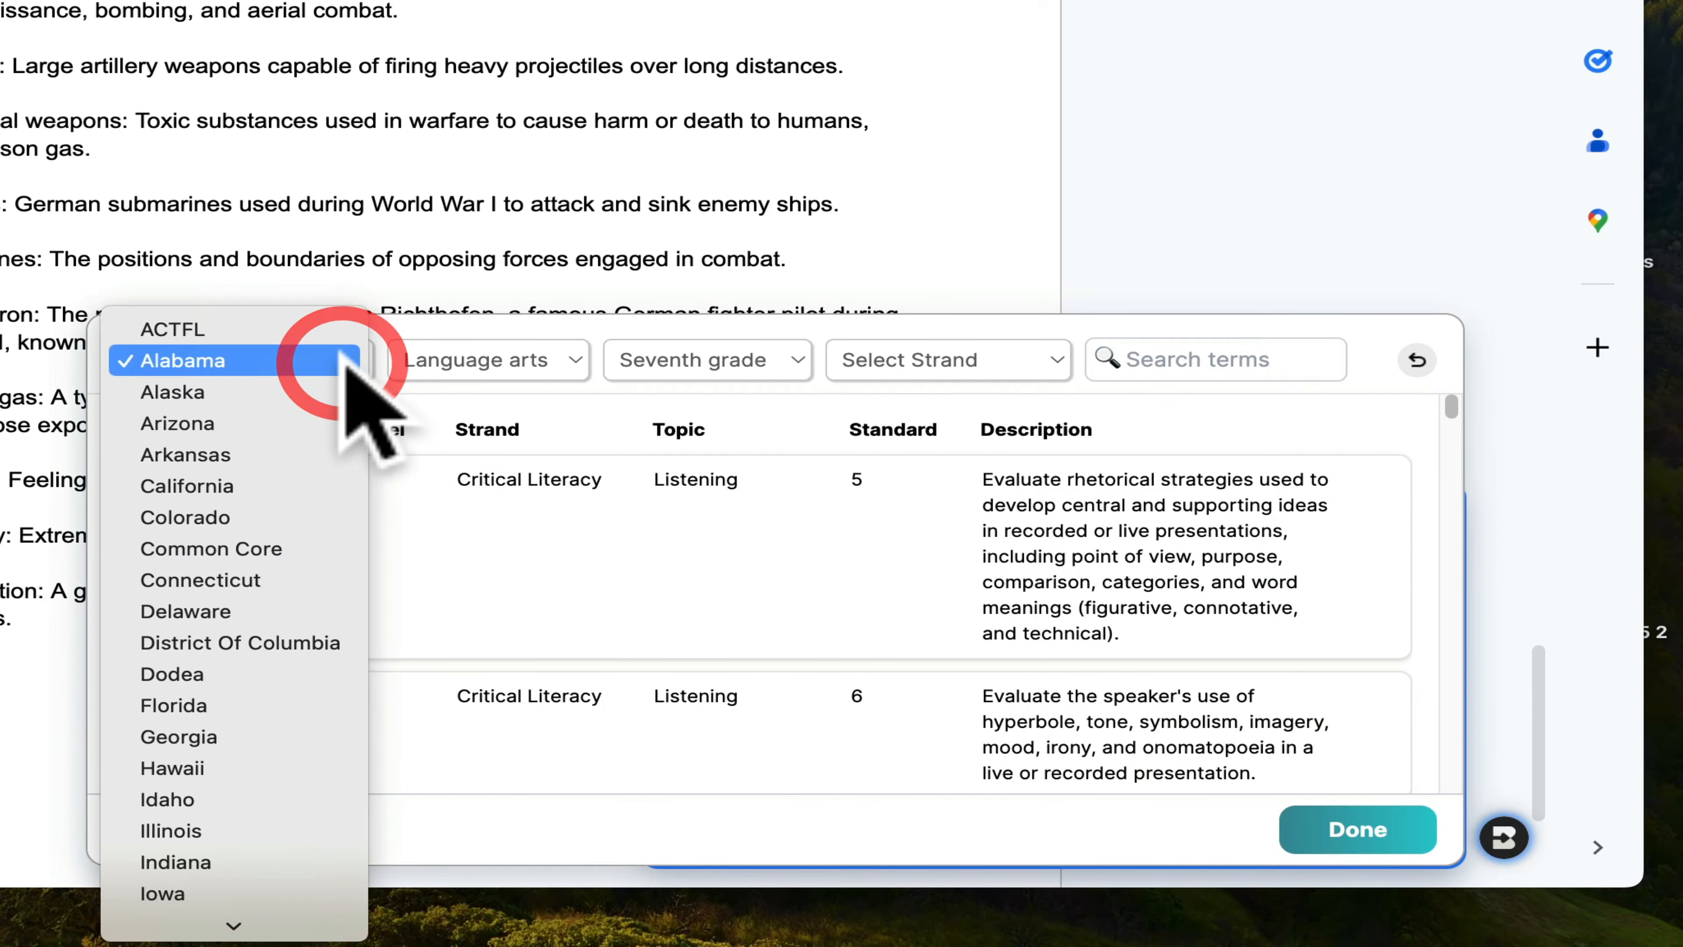
left_click(306, 734)
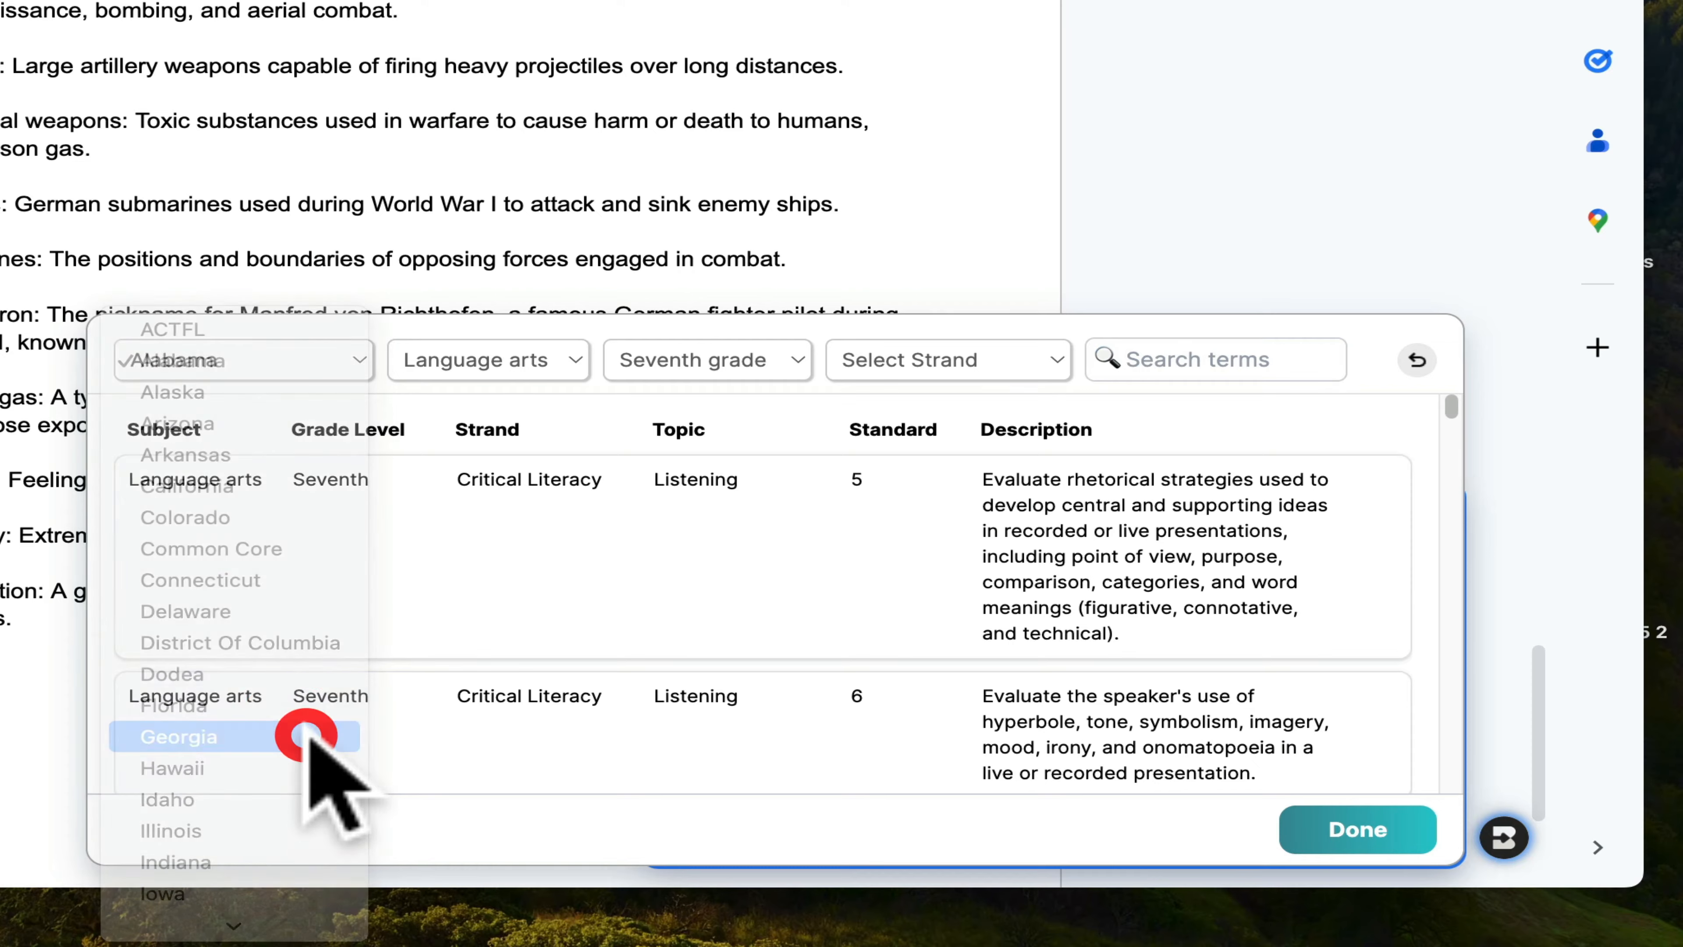
left_click(473, 361)
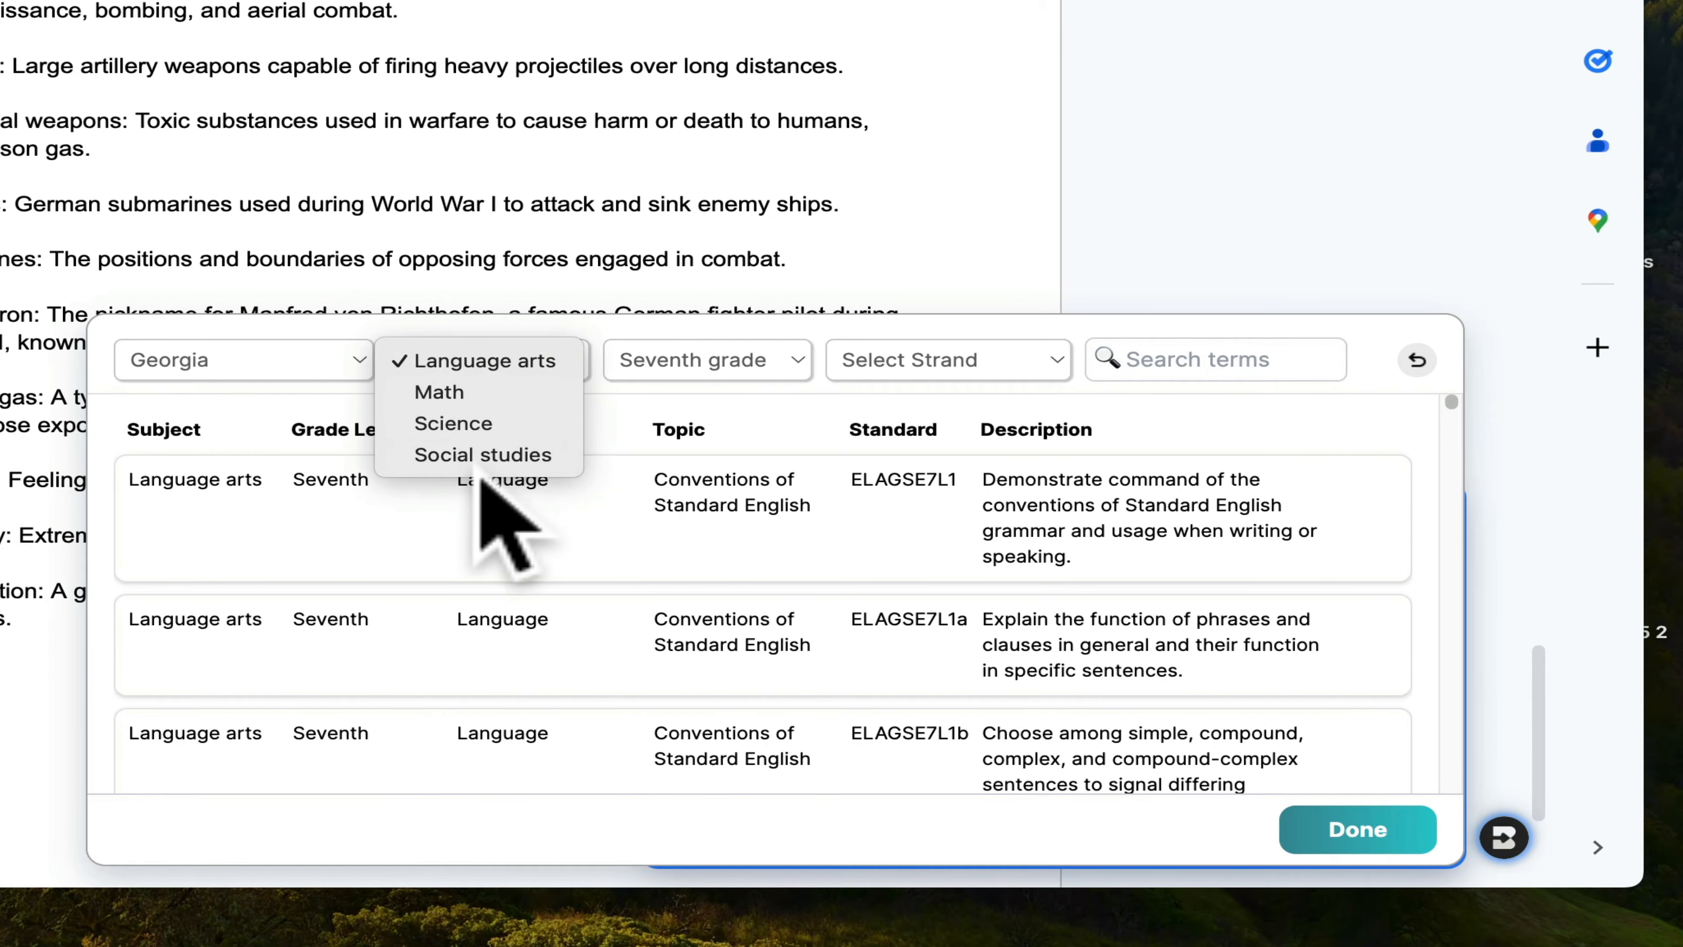
left_click(762, 369)
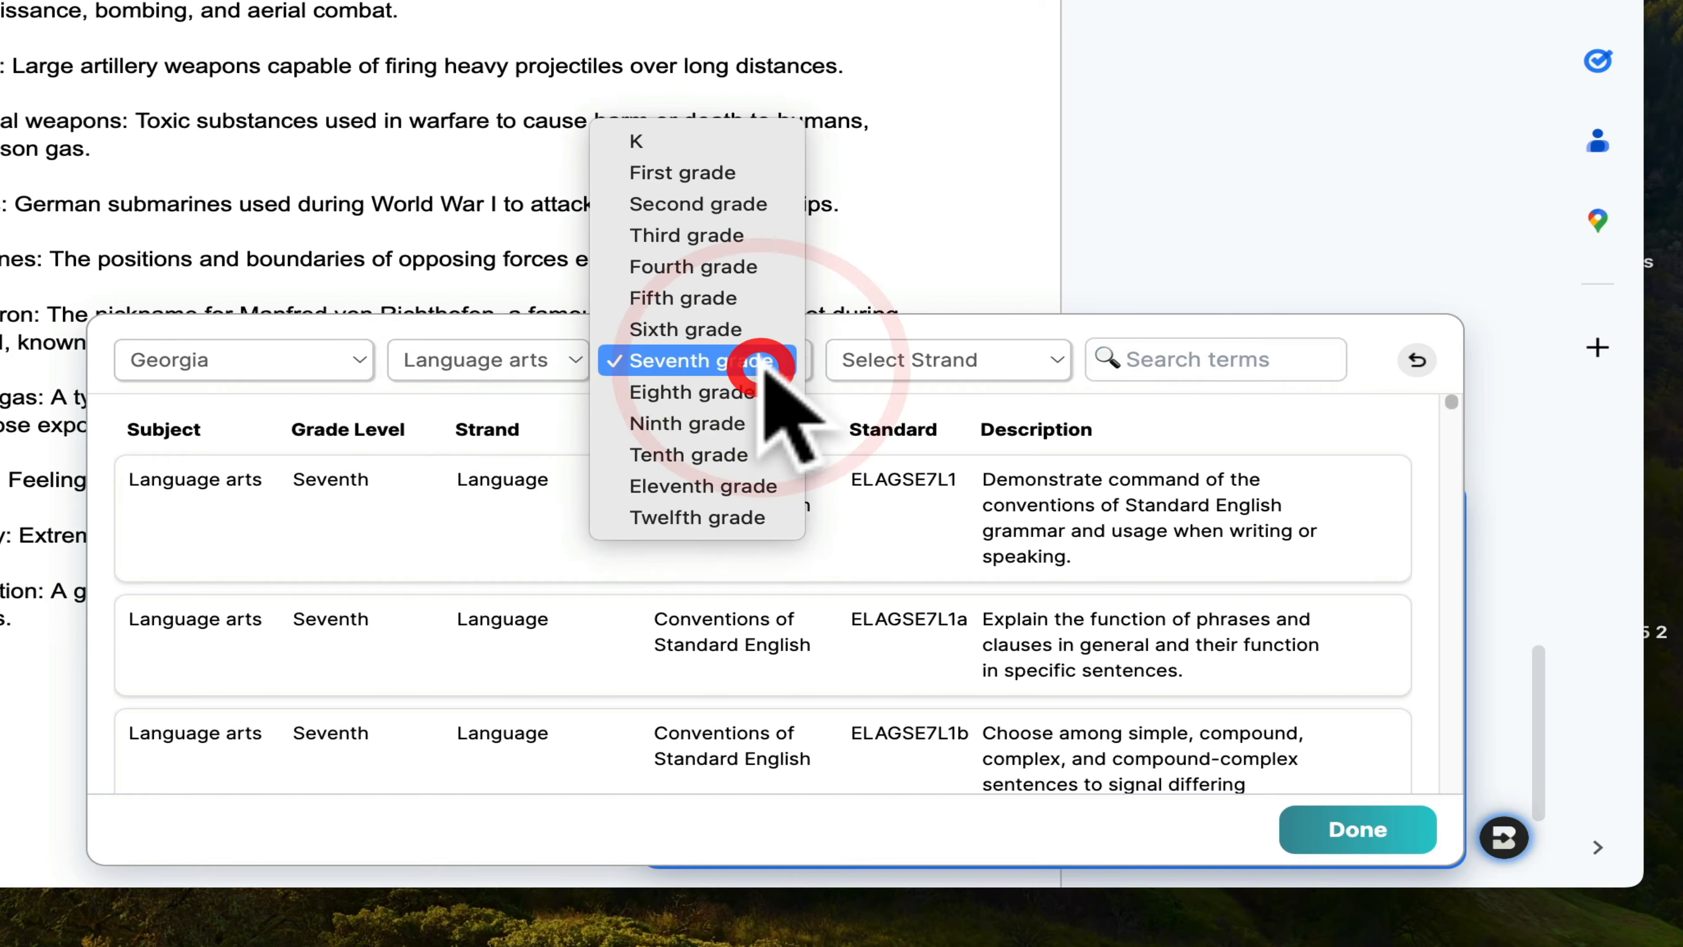
left_click(914, 370)
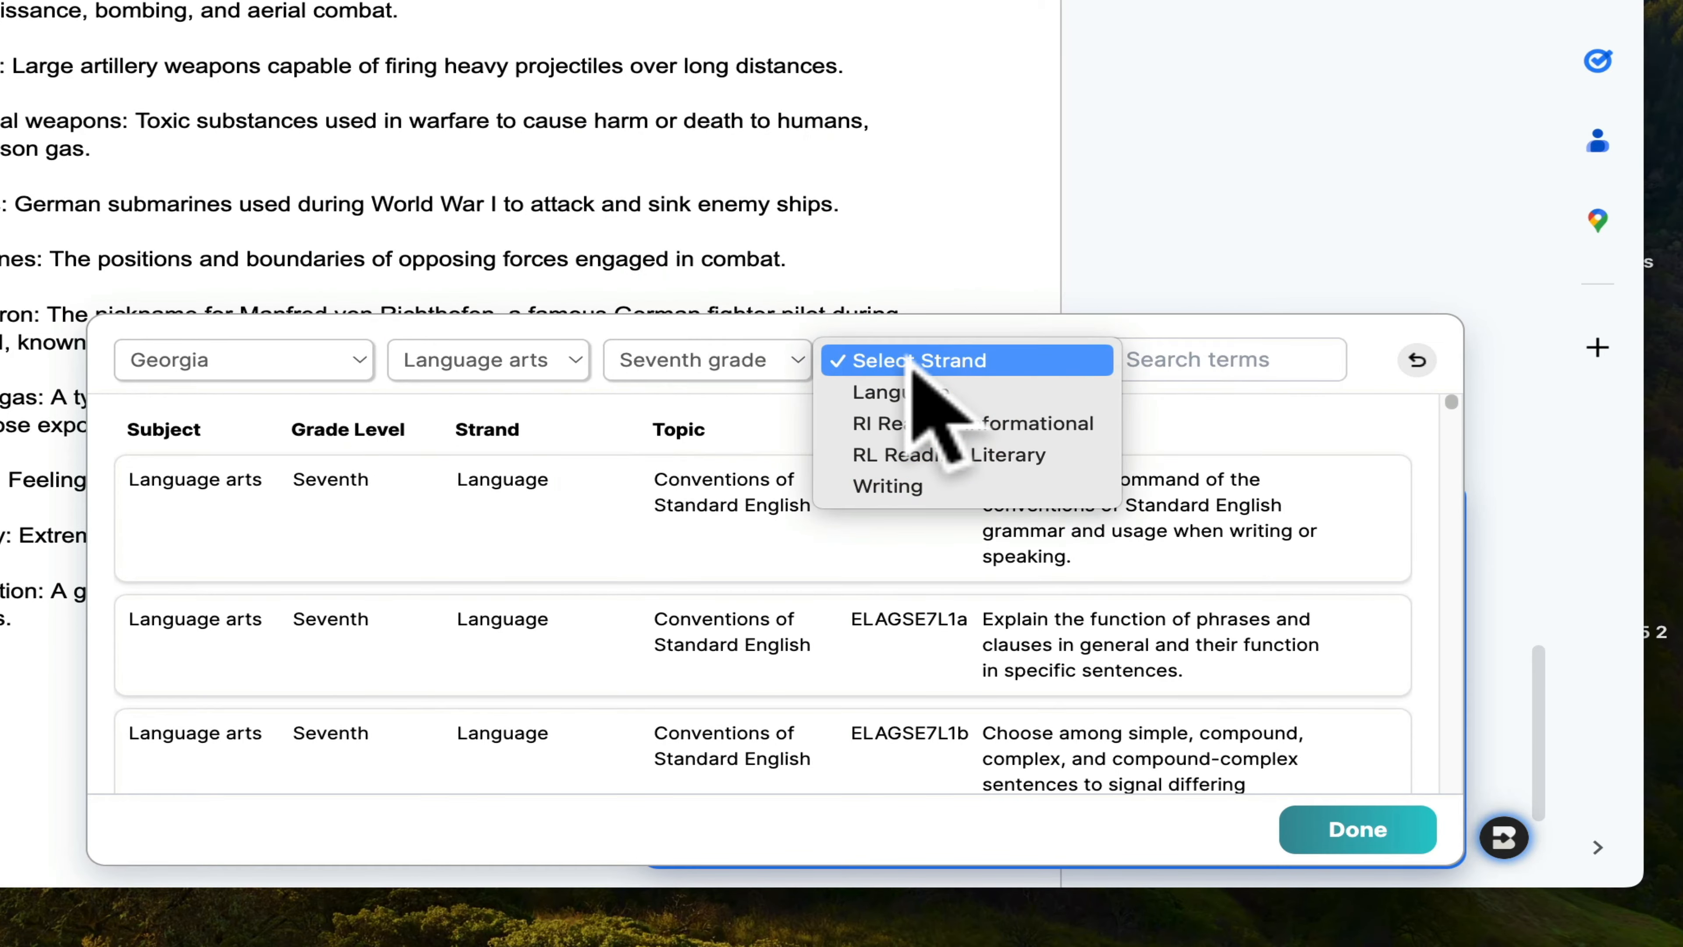
left_click(879, 329)
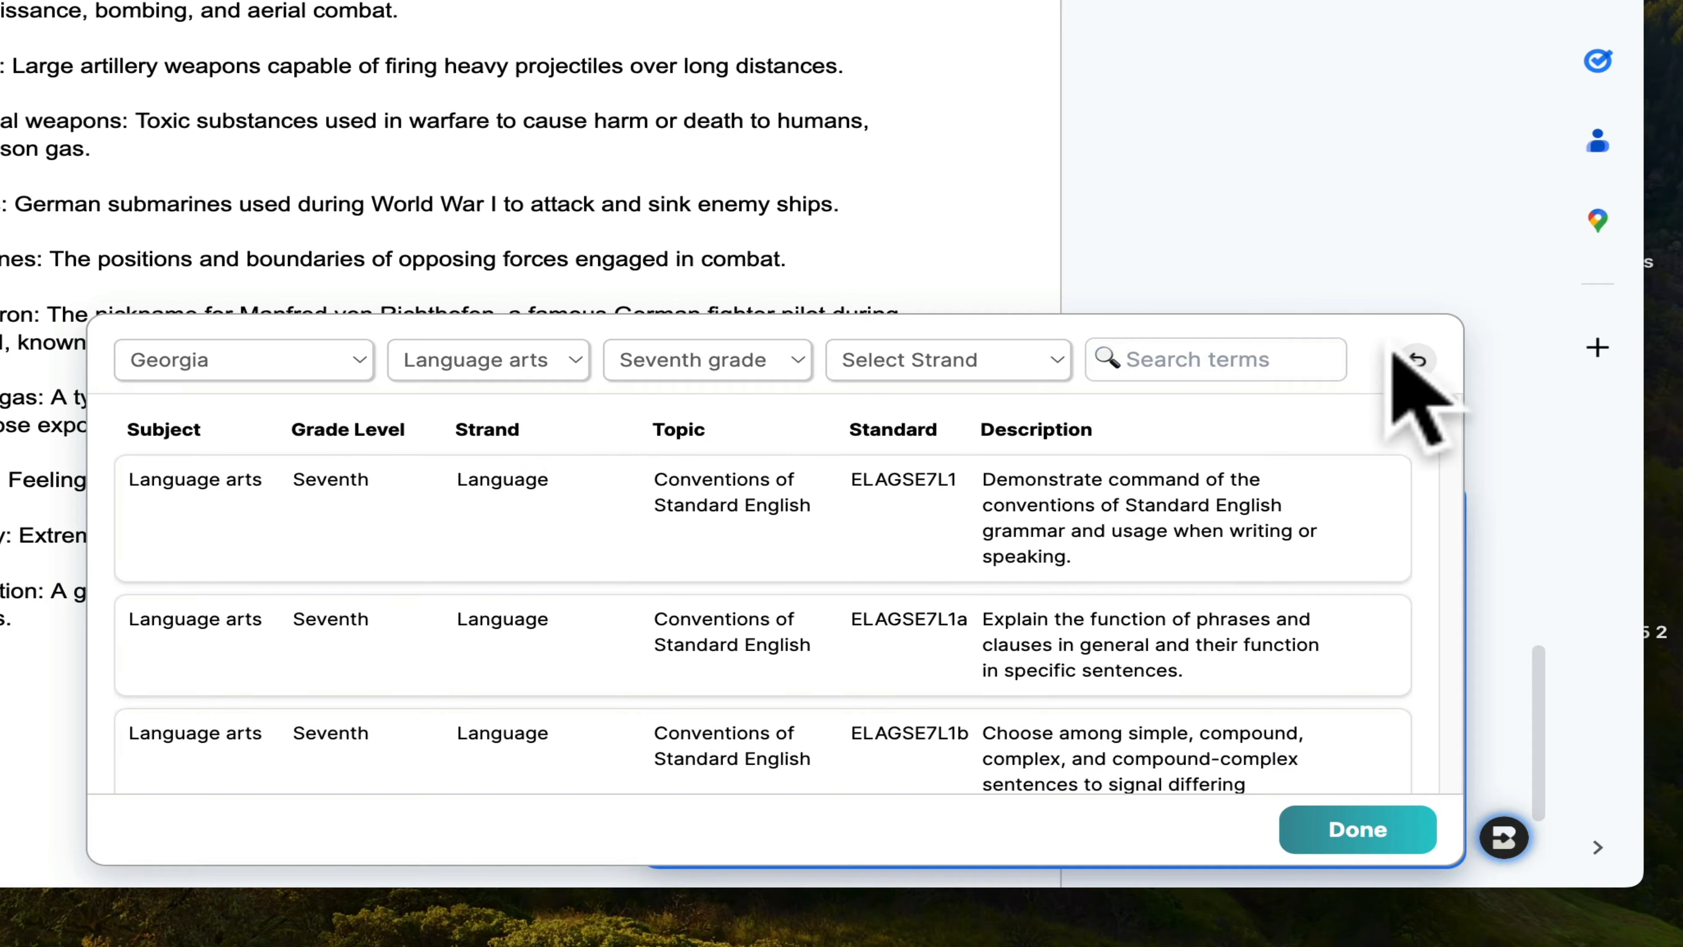
left_click(1416, 361)
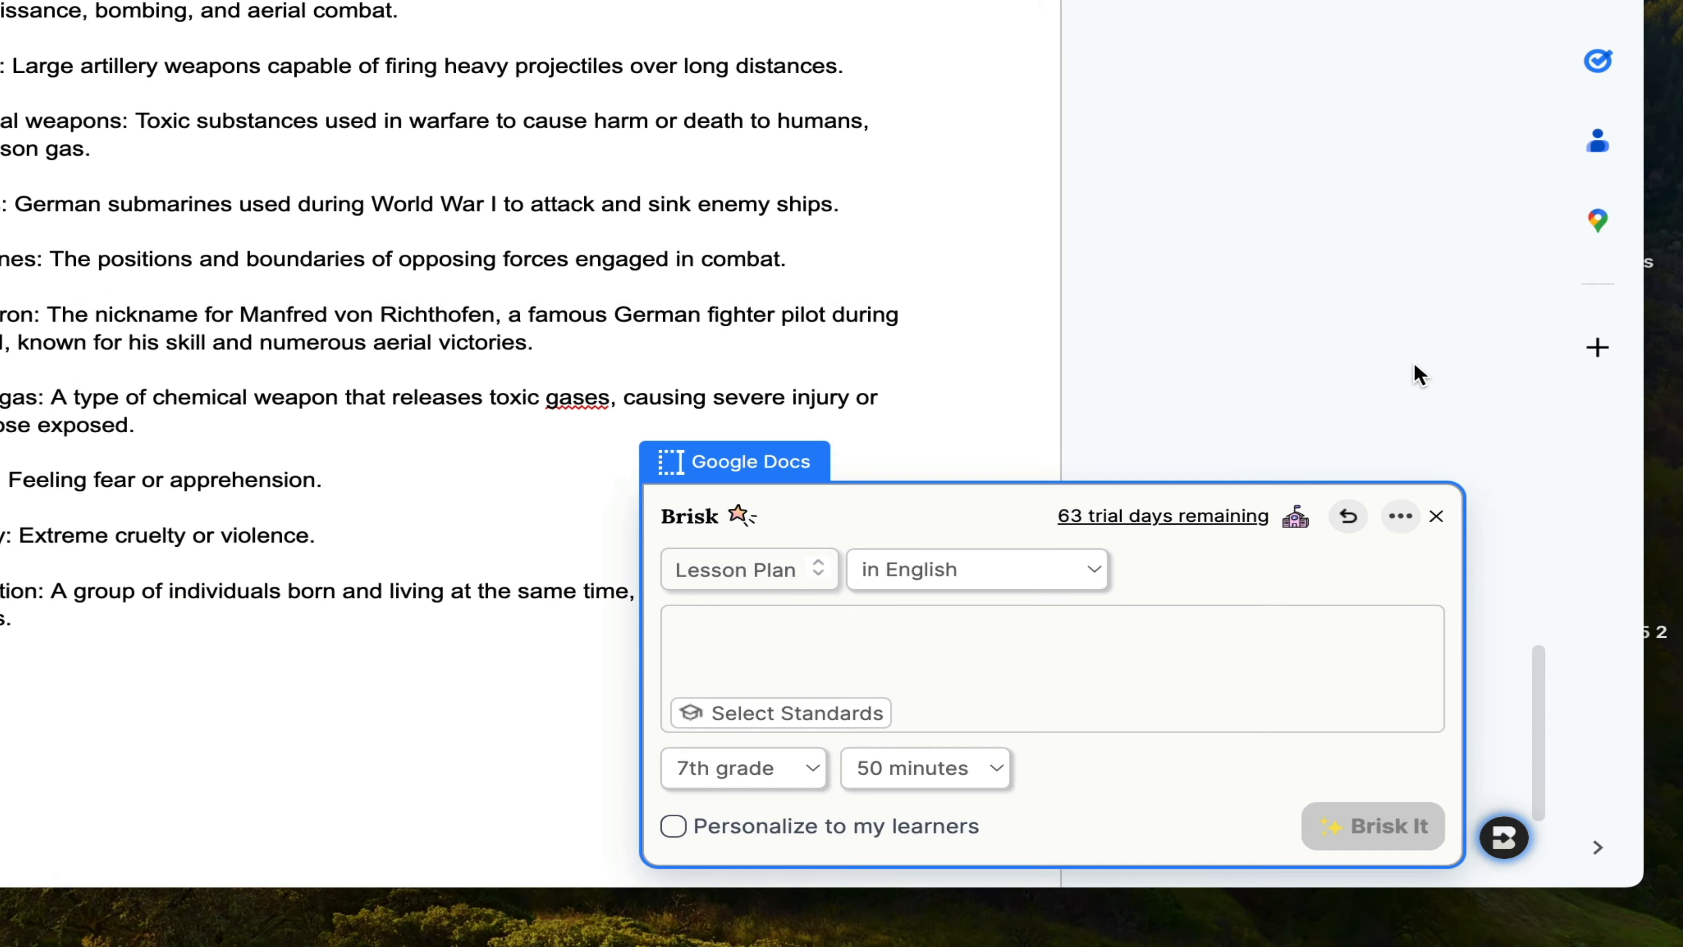
- Generate a 10th grade, 60-minute lesson plan from the prompt "Create a lesson plan based on Georgia Standard of Excellence SSWH17 about World War I"
left_click(967, 643)
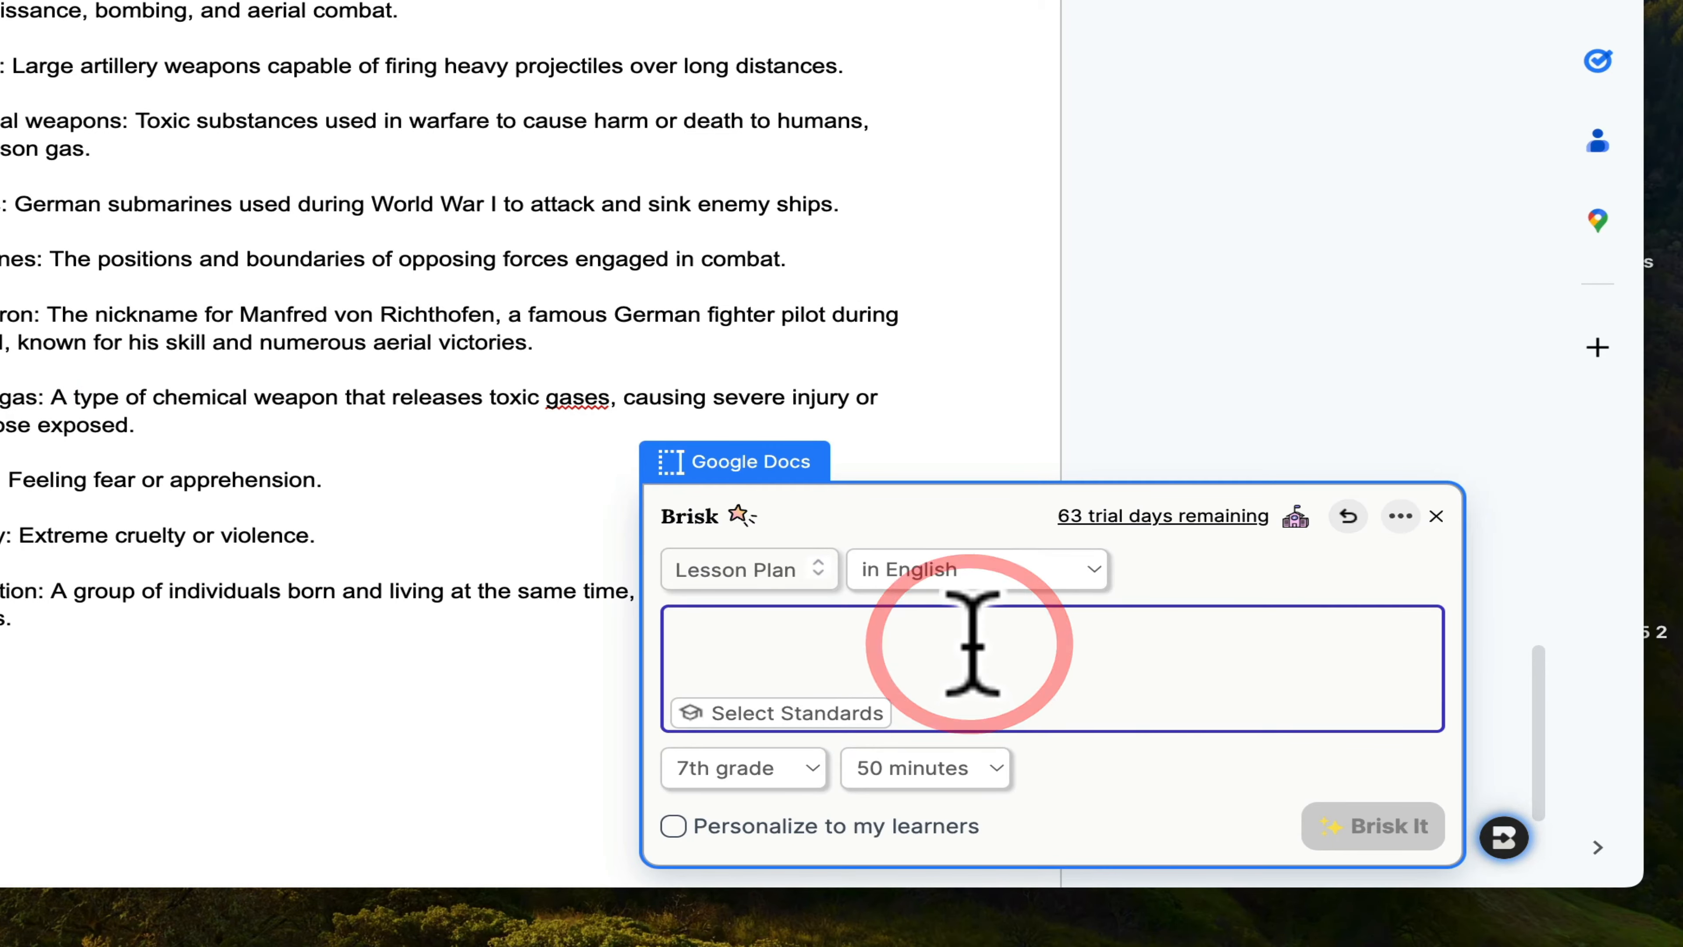
type("C")
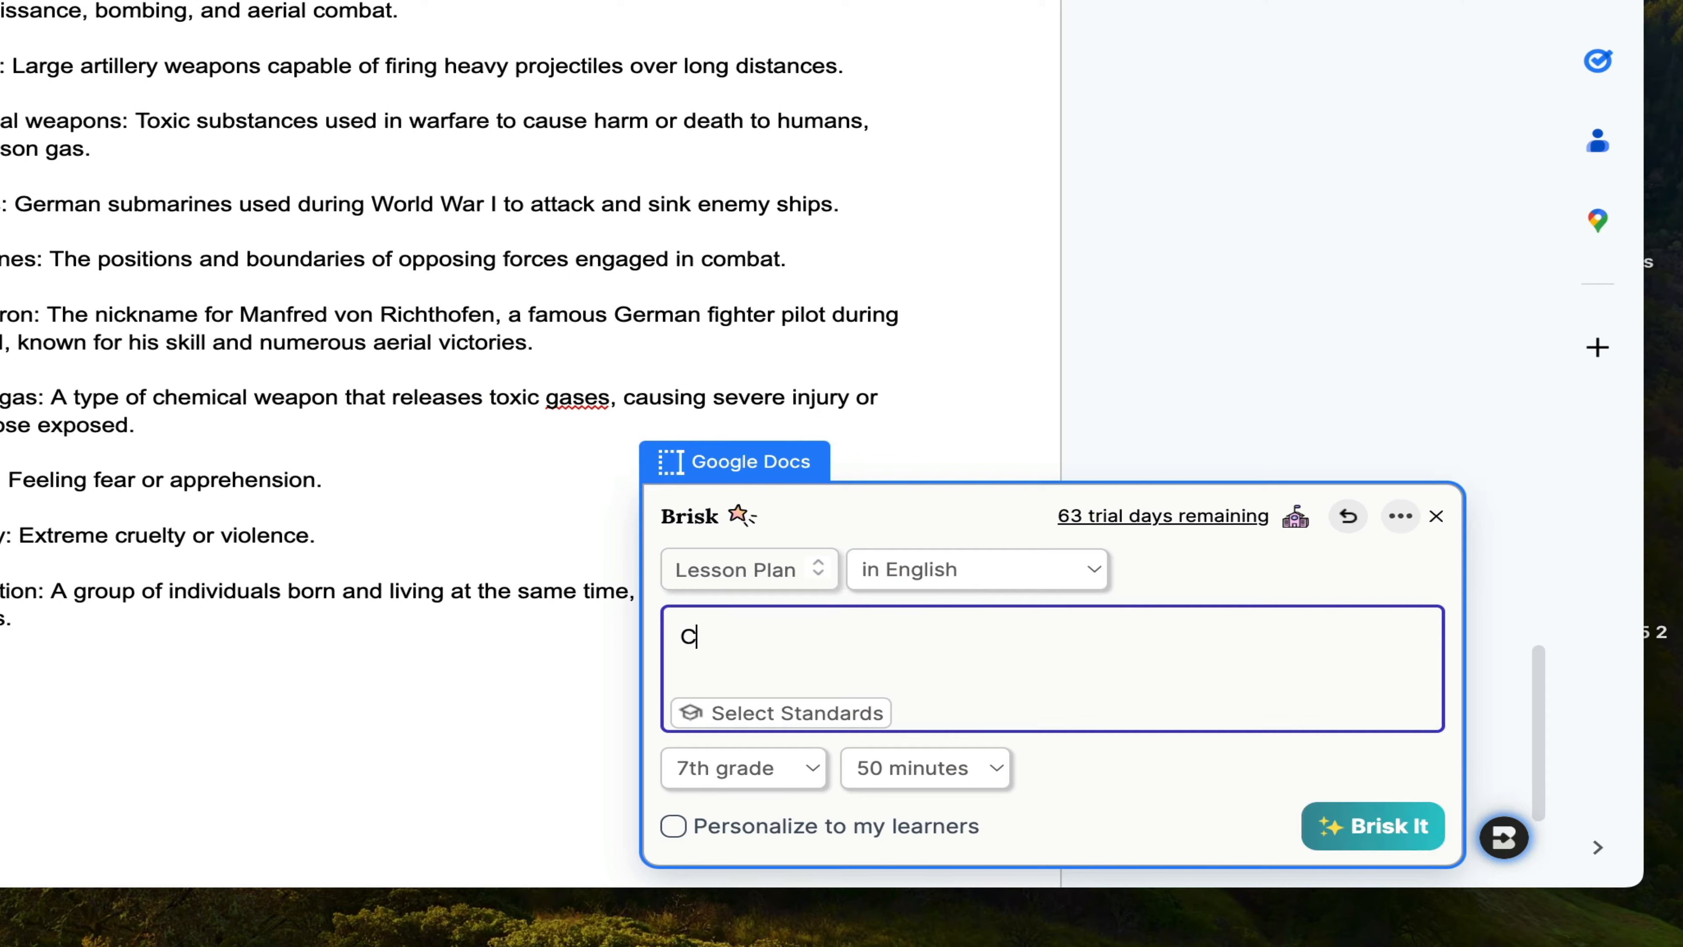
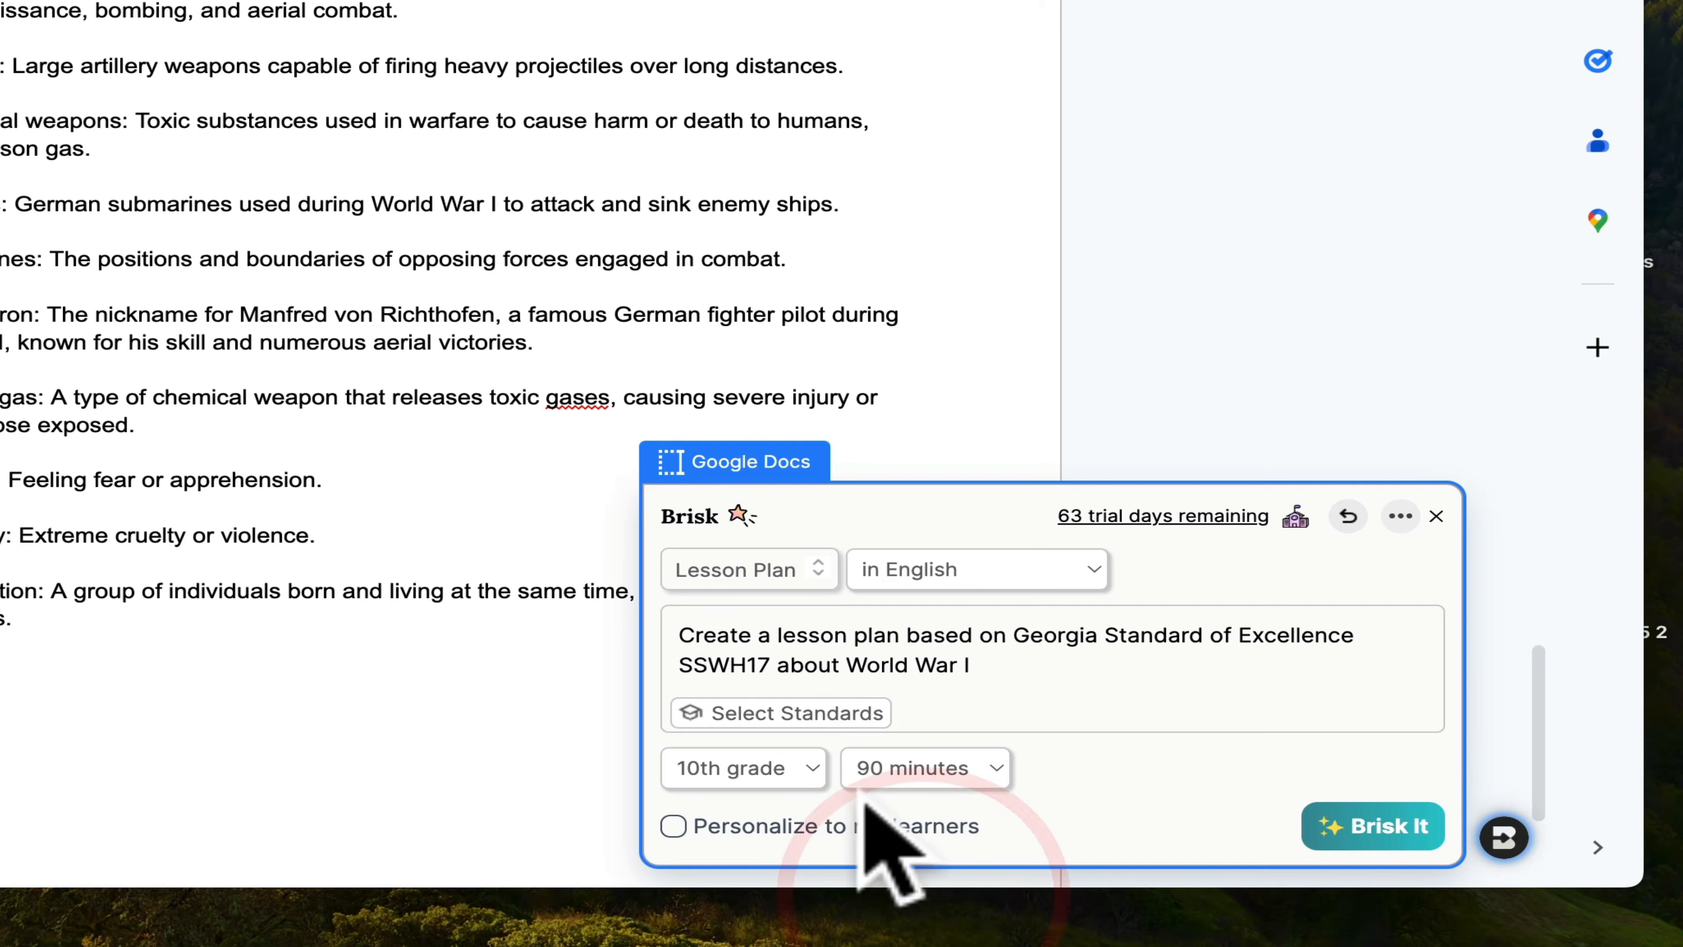
left_click(948, 769)
left_click(931, 683)
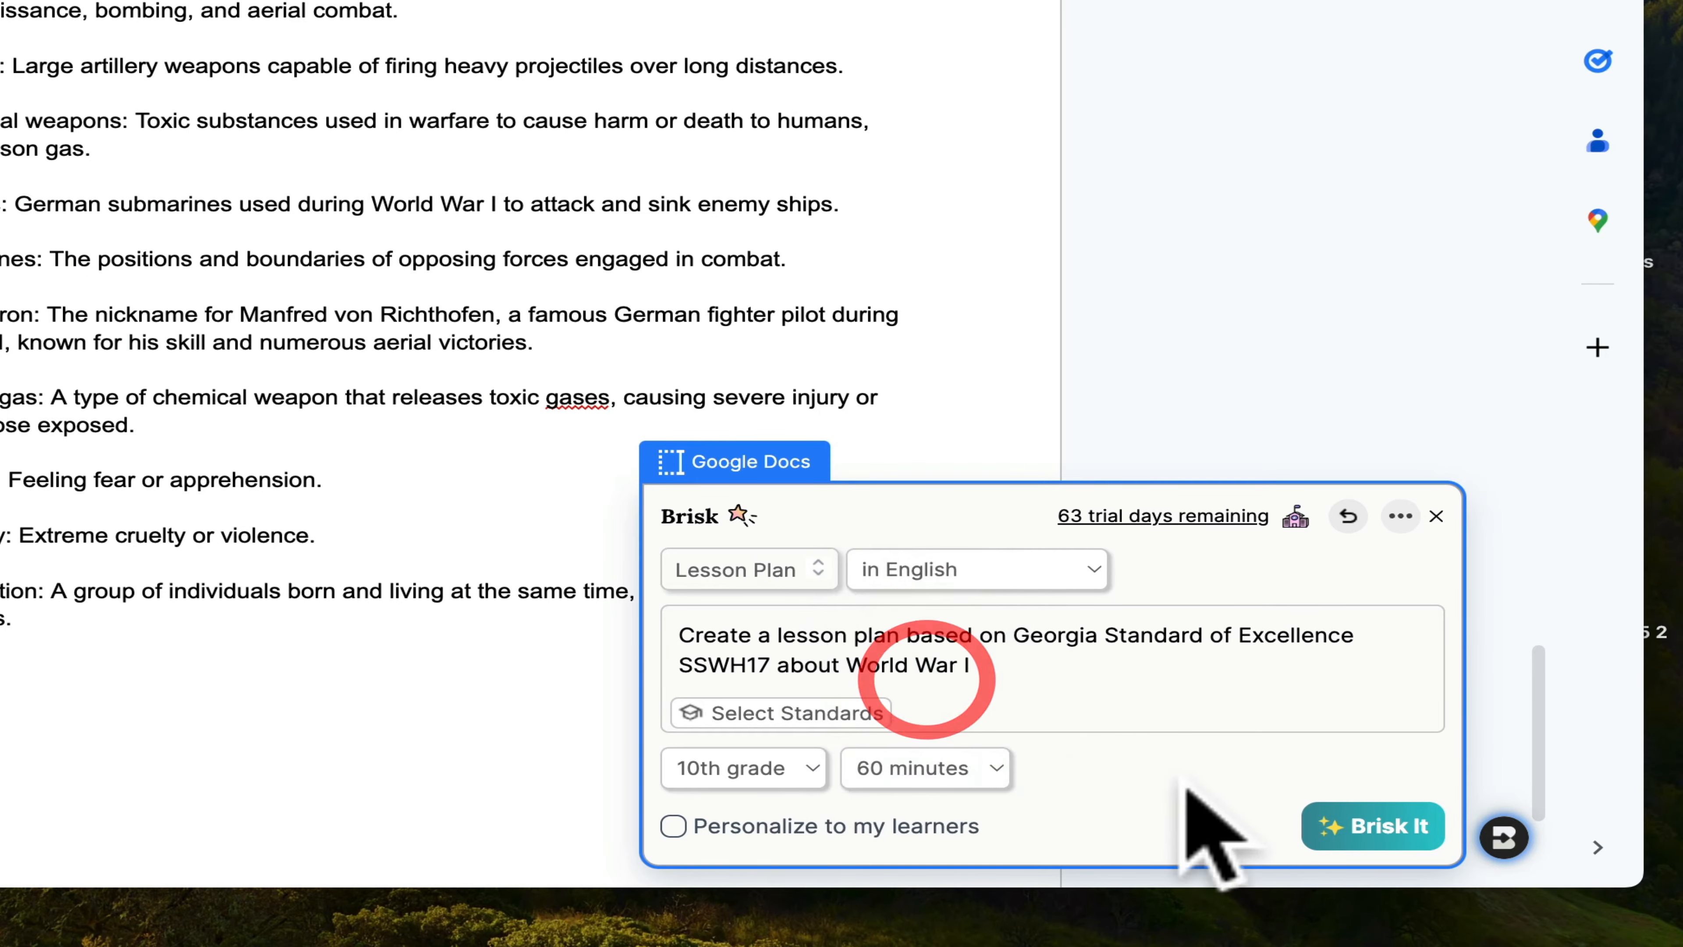
left_click(1344, 830)
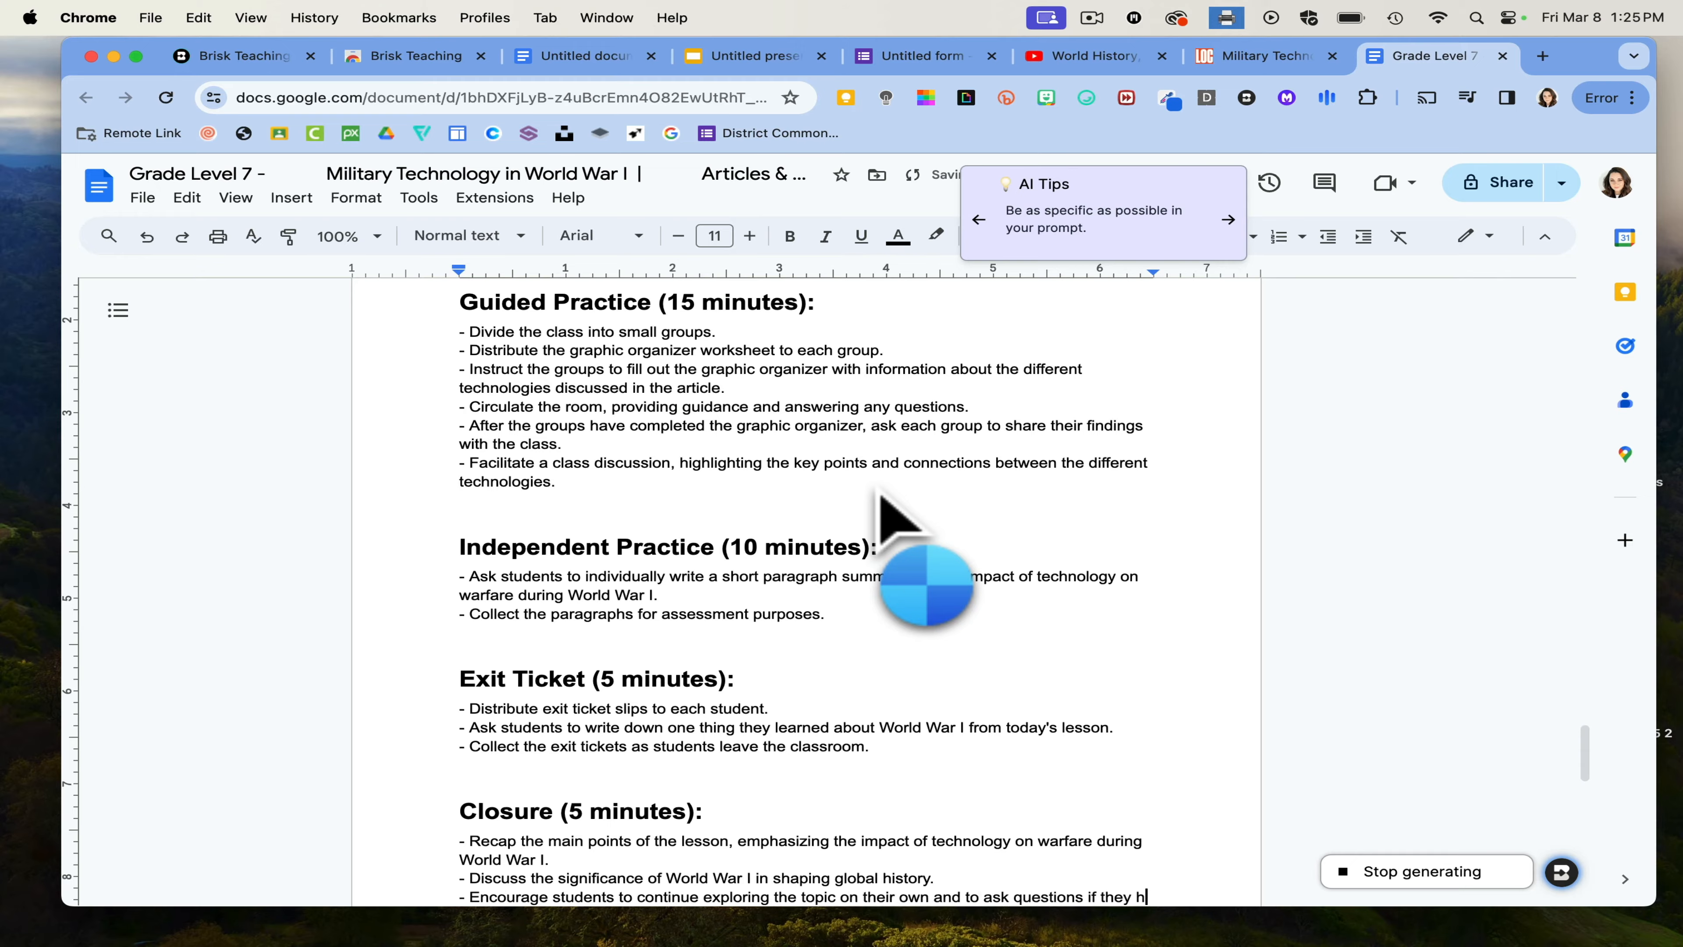
- Review the generated lesson plan section by section, from Objectives and Materials through to the Exit Ticket and Closure
scroll(883, 494, "up", 20)
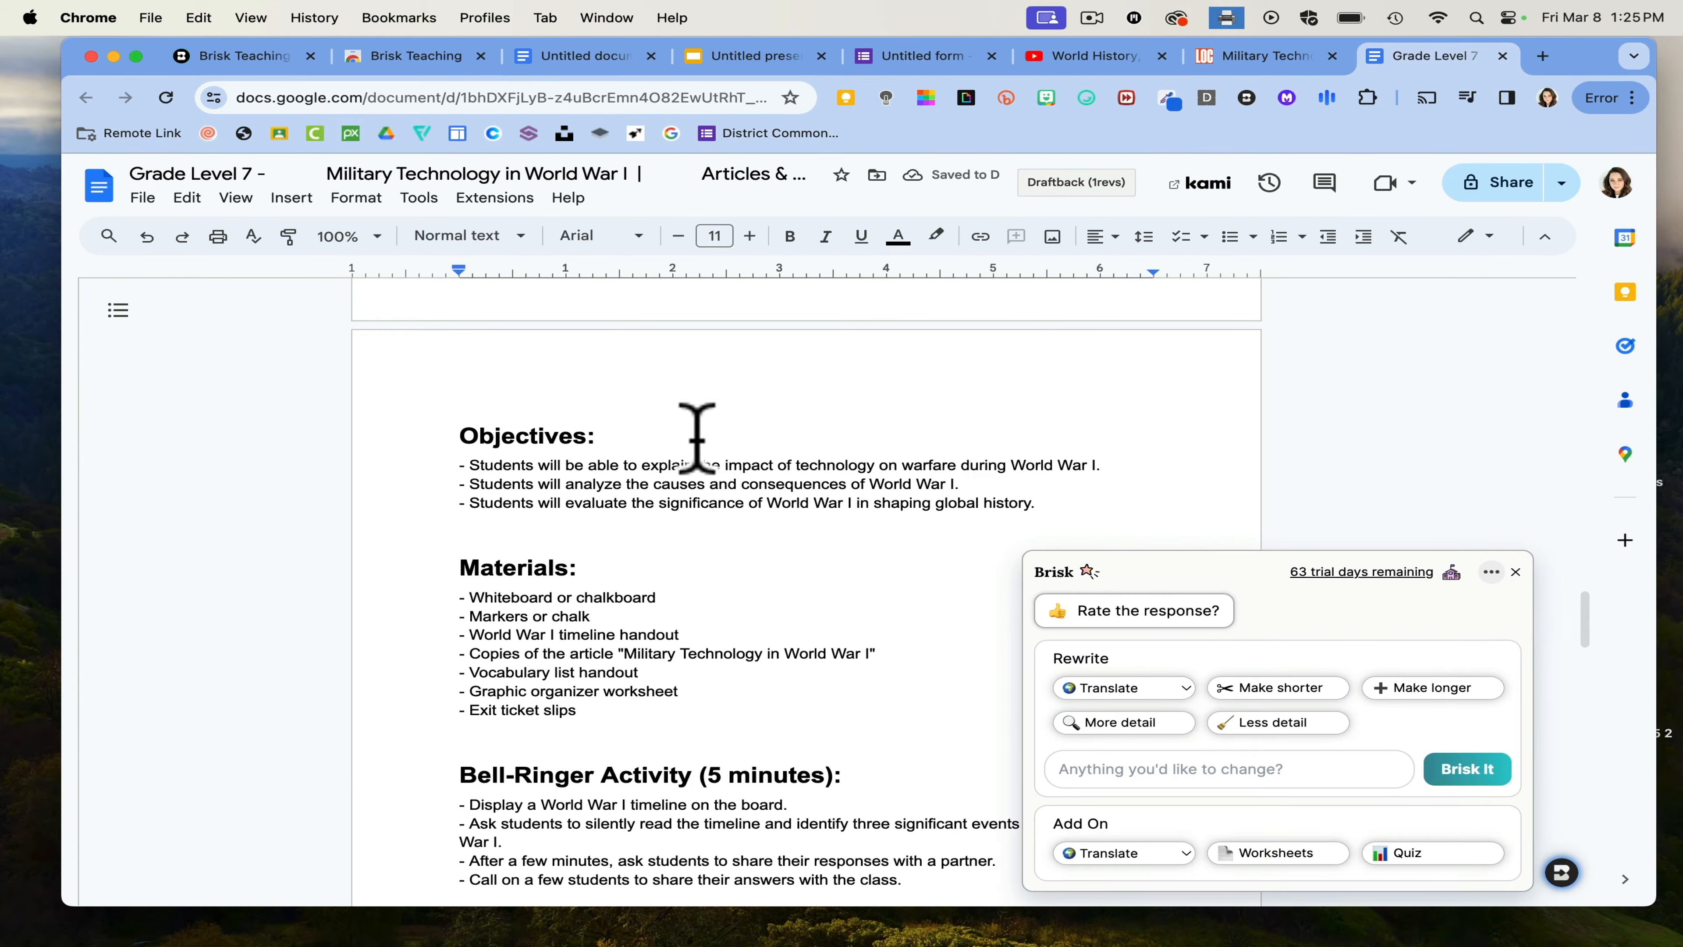
scroll(696, 437, "up", 3)
scroll(696, 437, "down", 5)
scroll(696, 438, "down", 3)
scroll(697, 437, "down", 5)
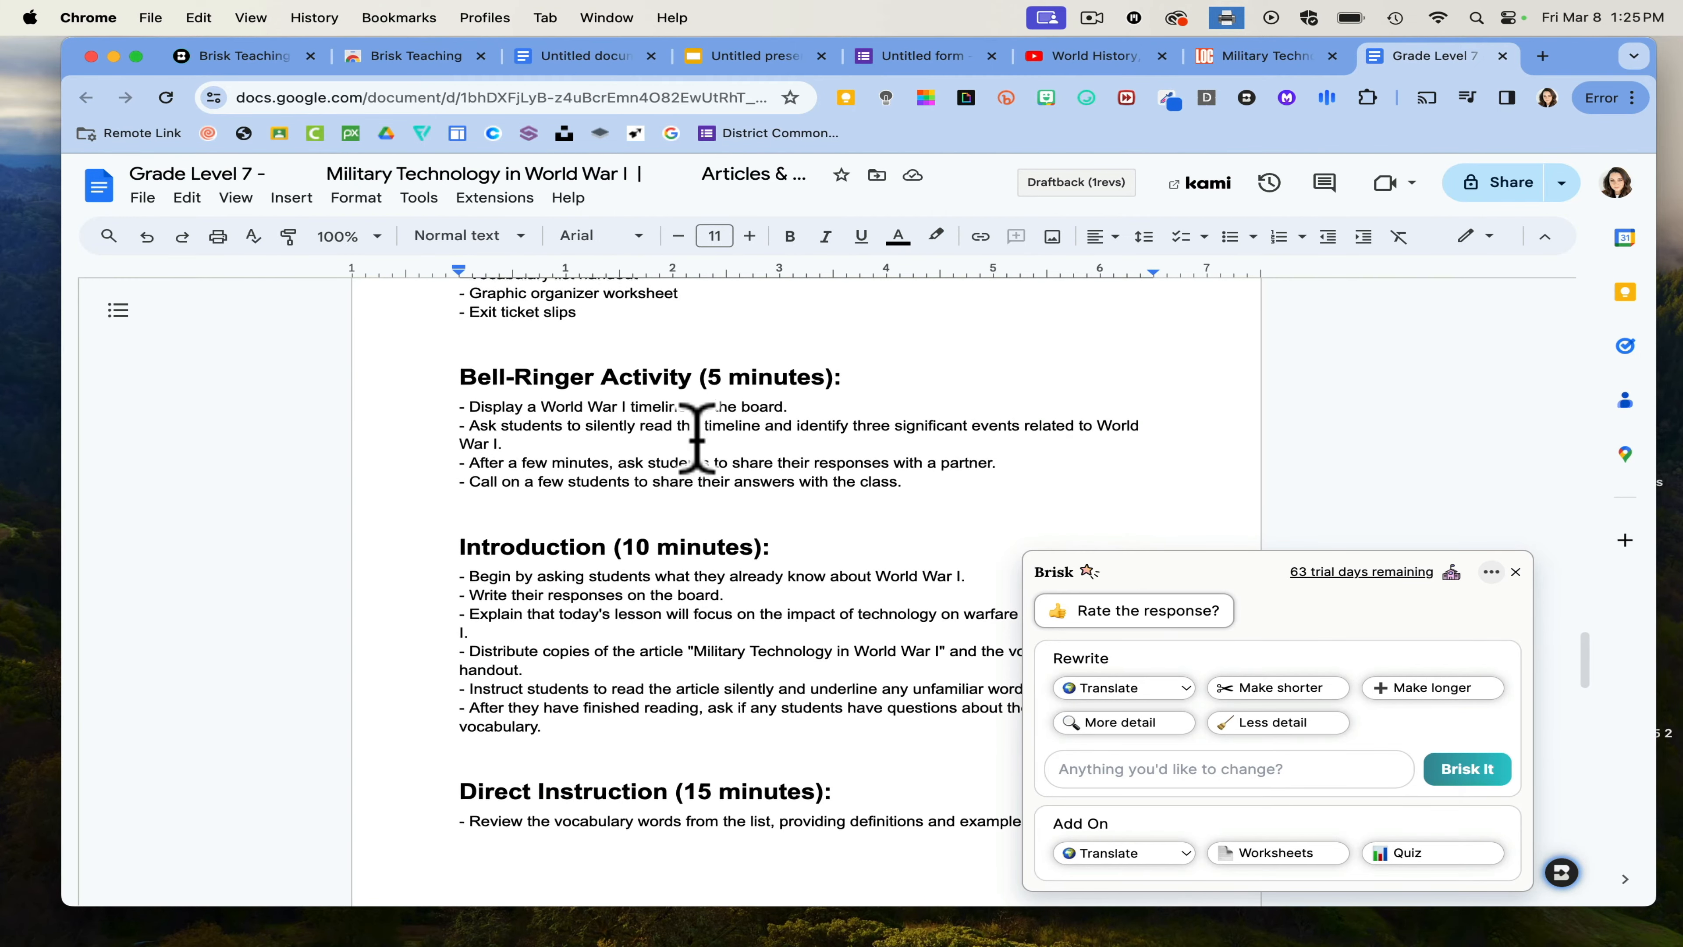
scroll(696, 437, "down", 1)
scroll(696, 437, "down", 4)
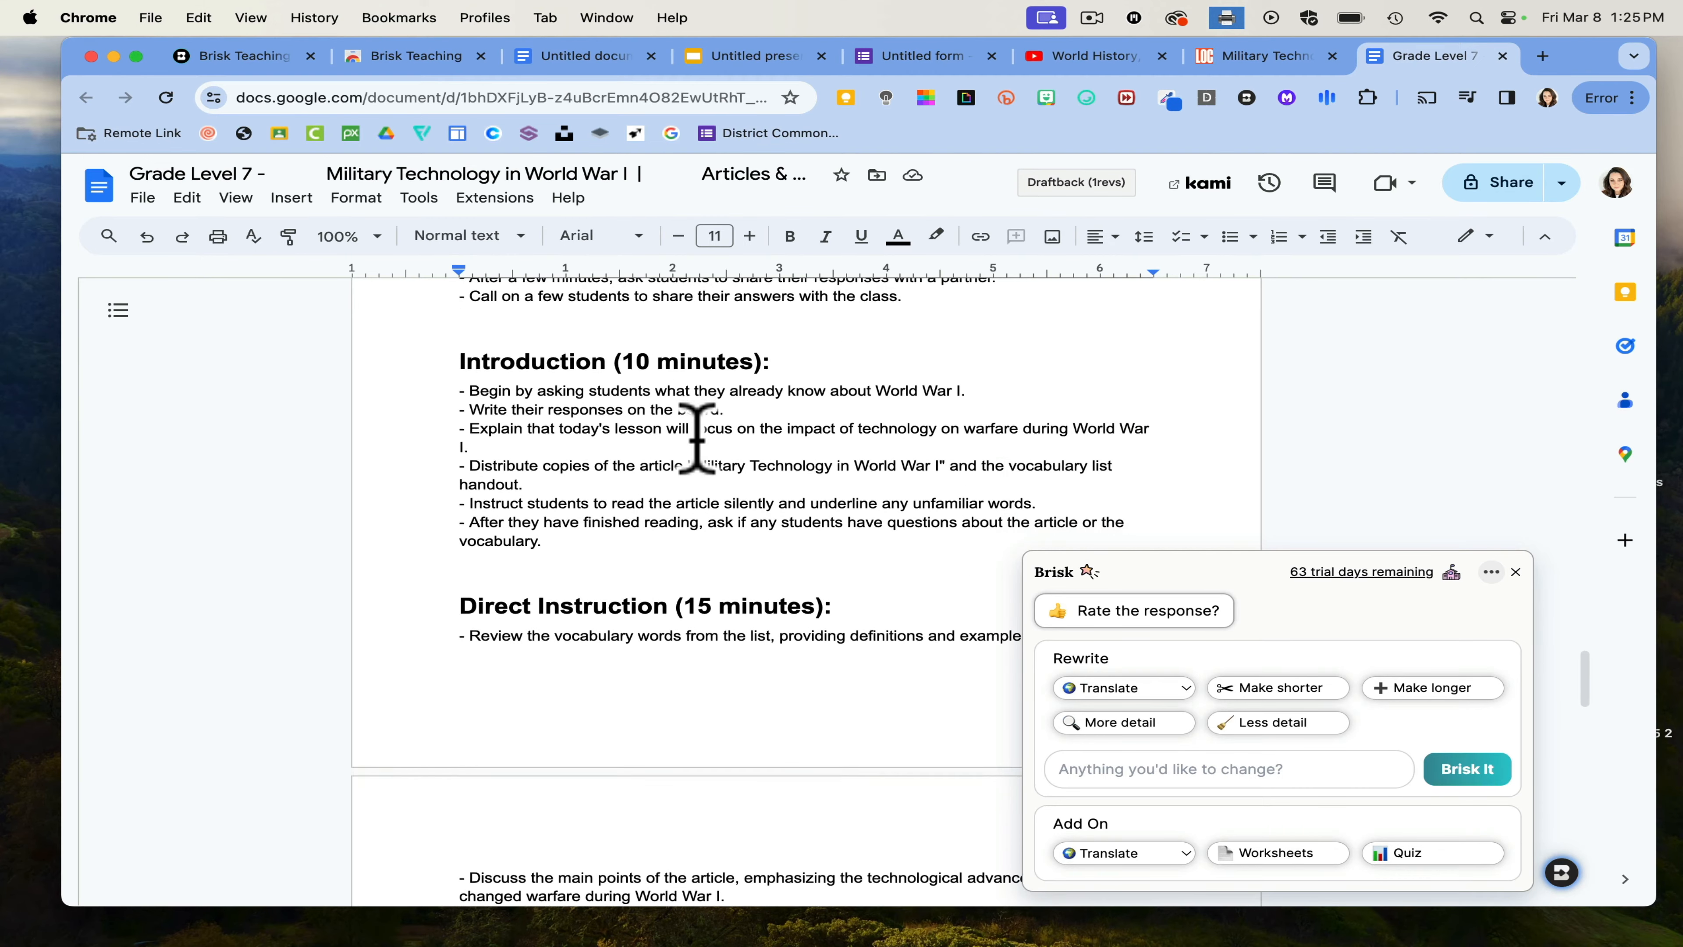
scroll(697, 438, "down", 8)
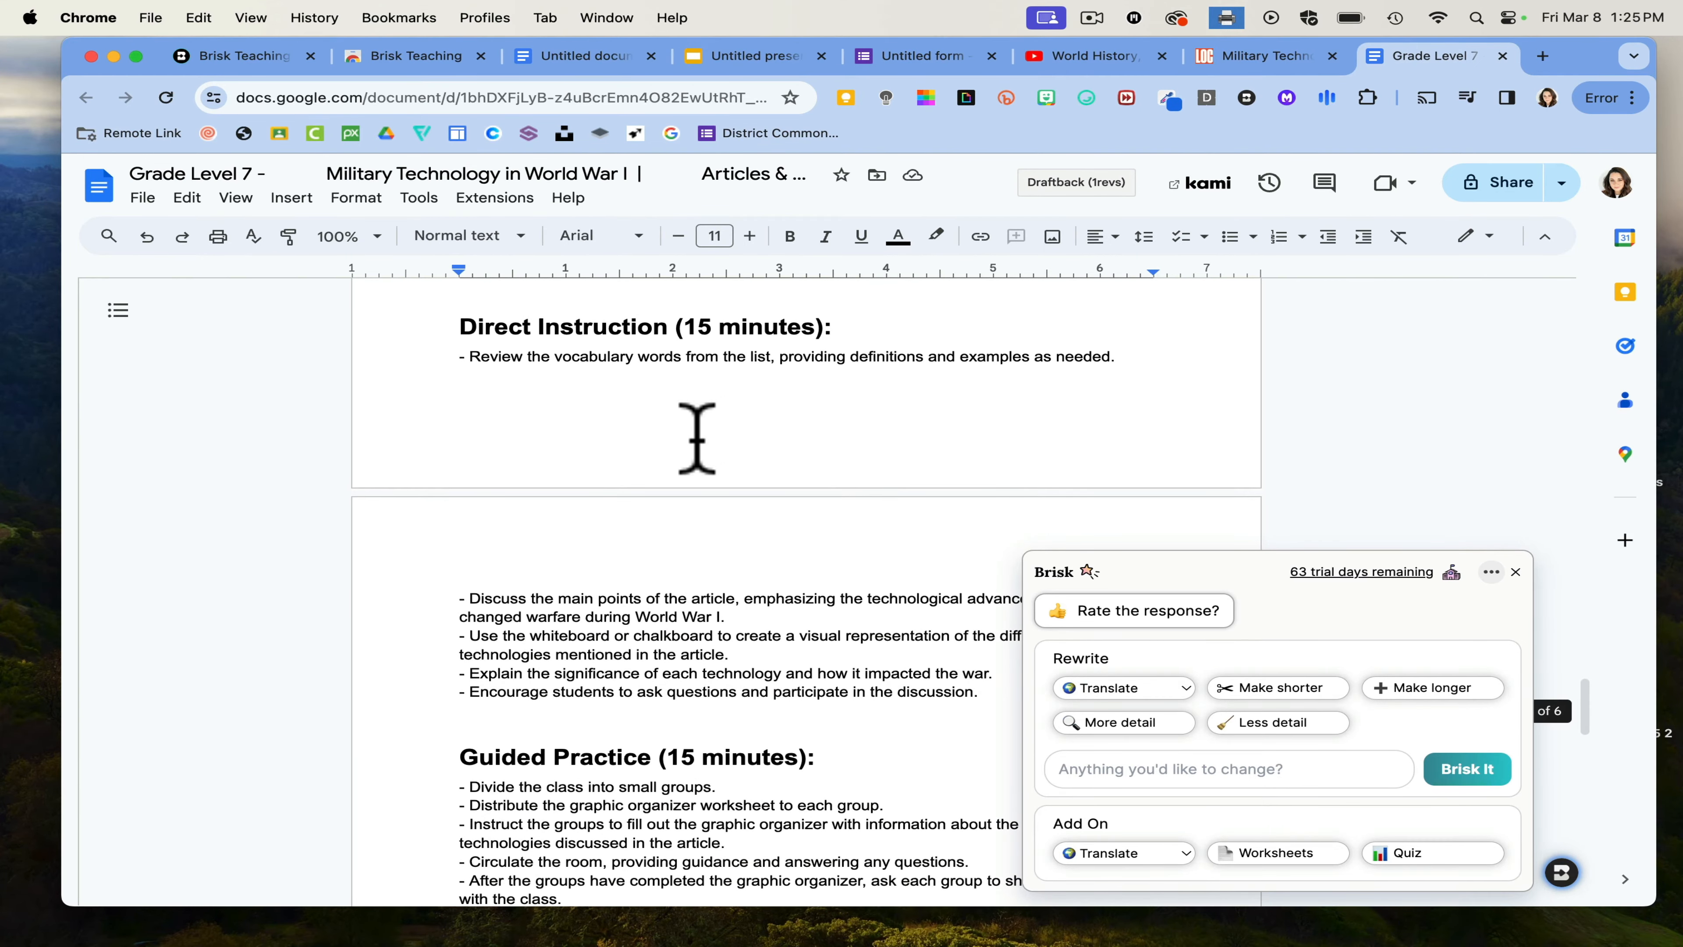
scroll(696, 437, "down", 6)
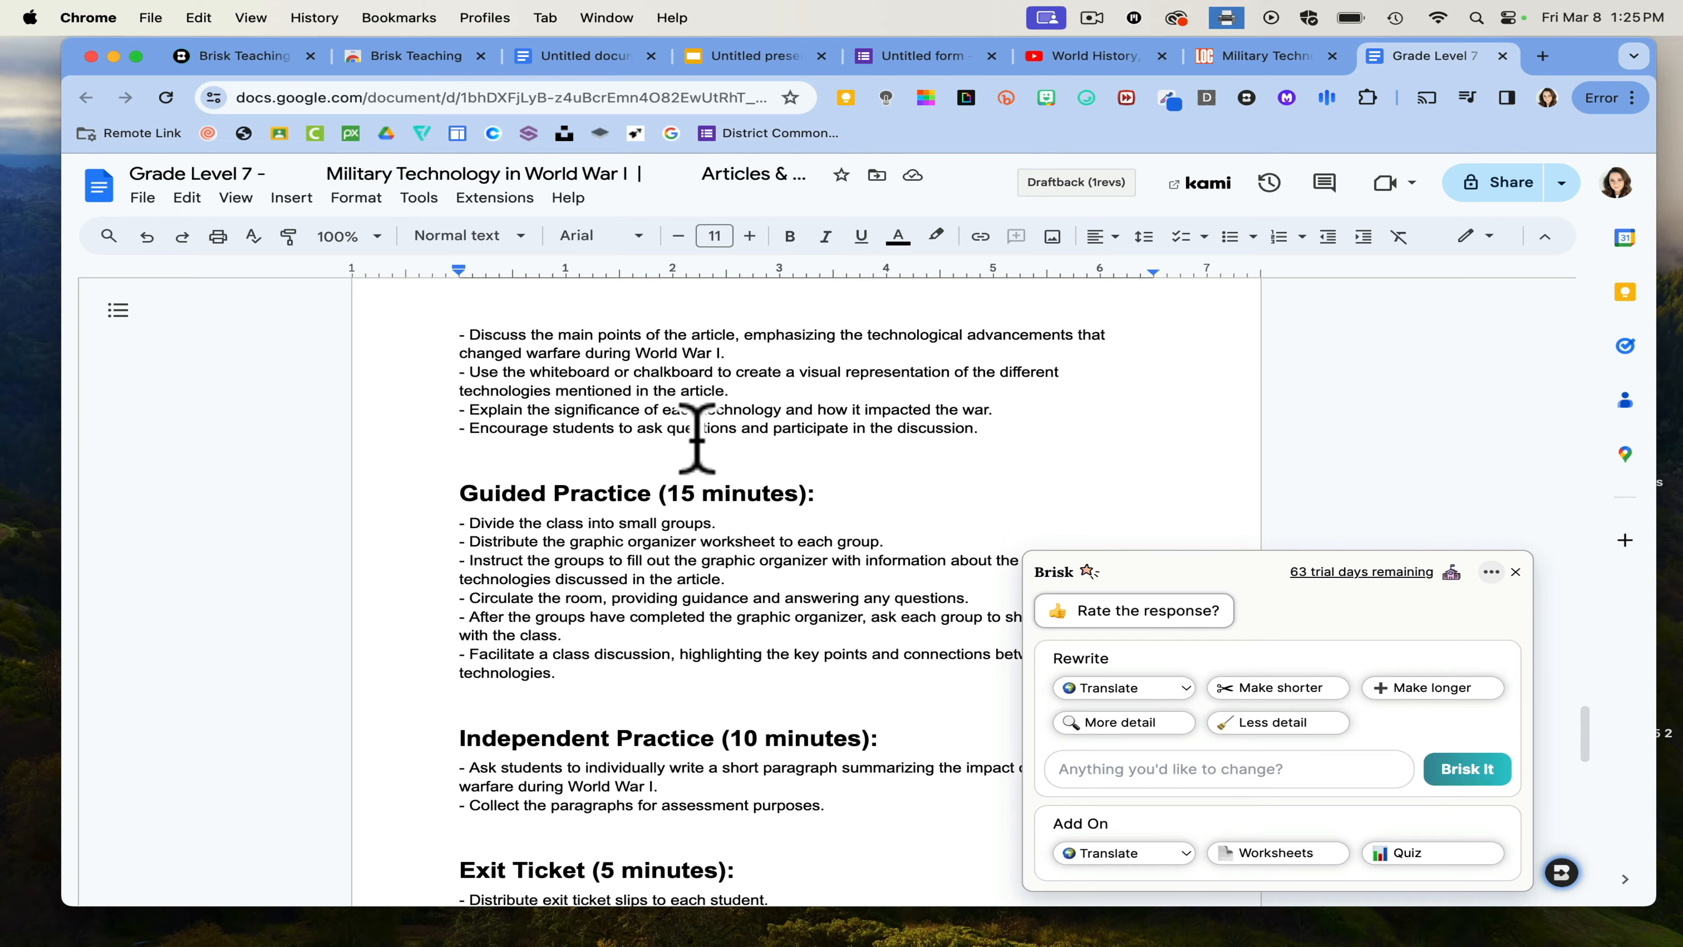
scroll(696, 438, "down", 8)
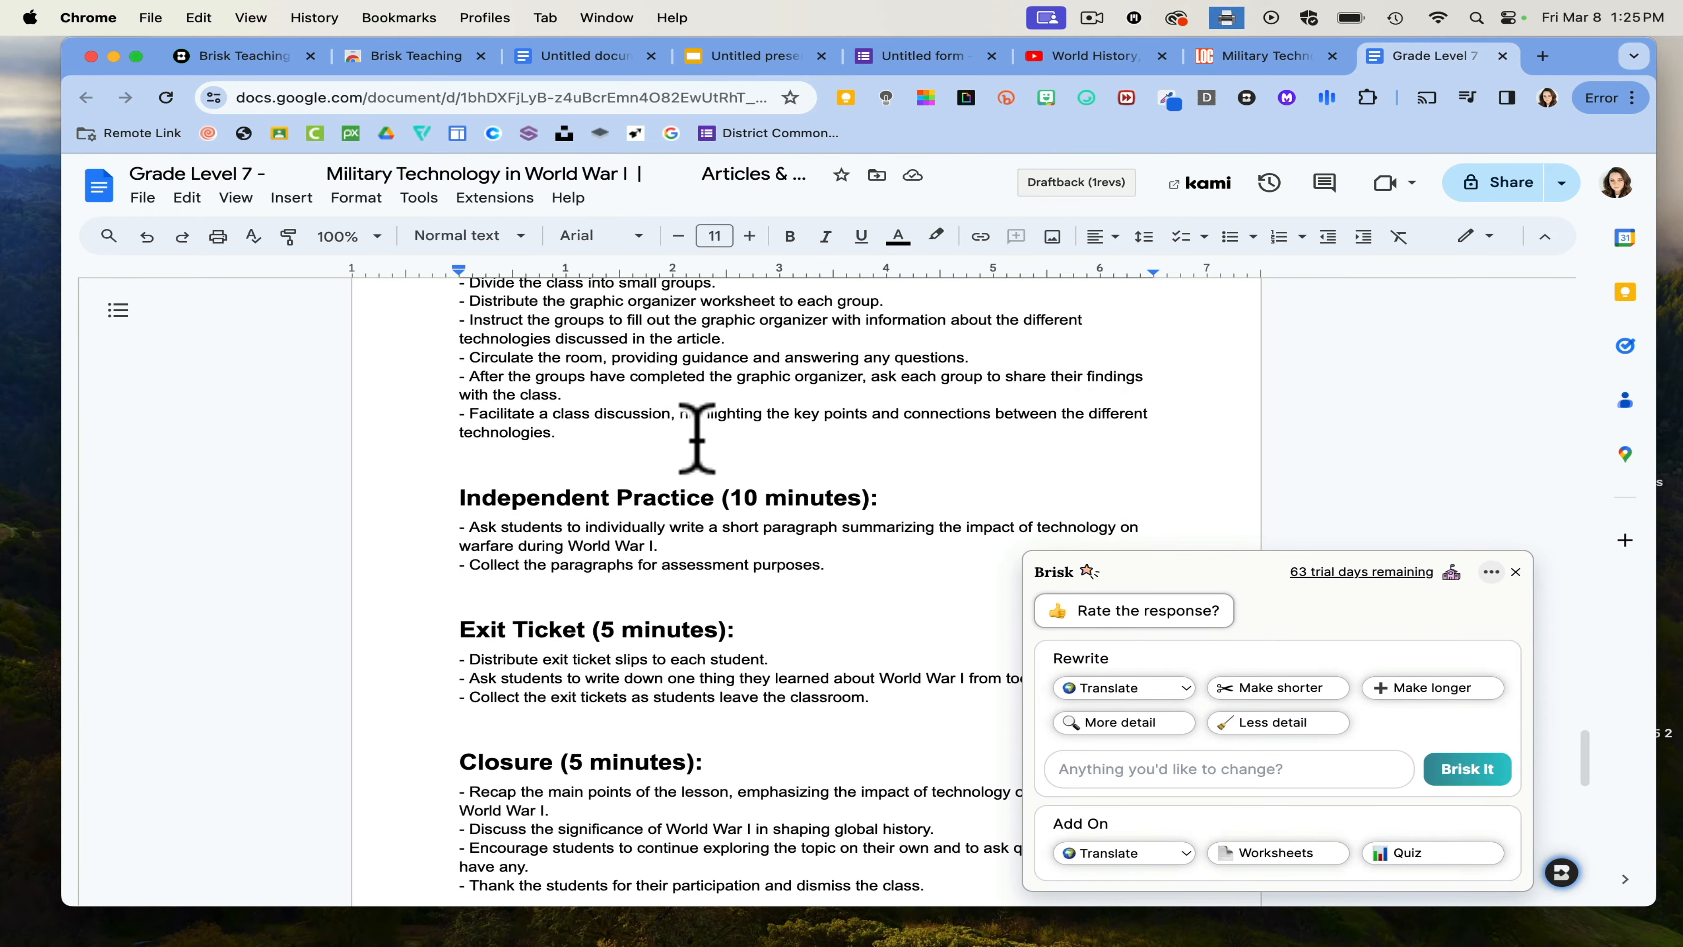
scroll(697, 438, "down", 6)
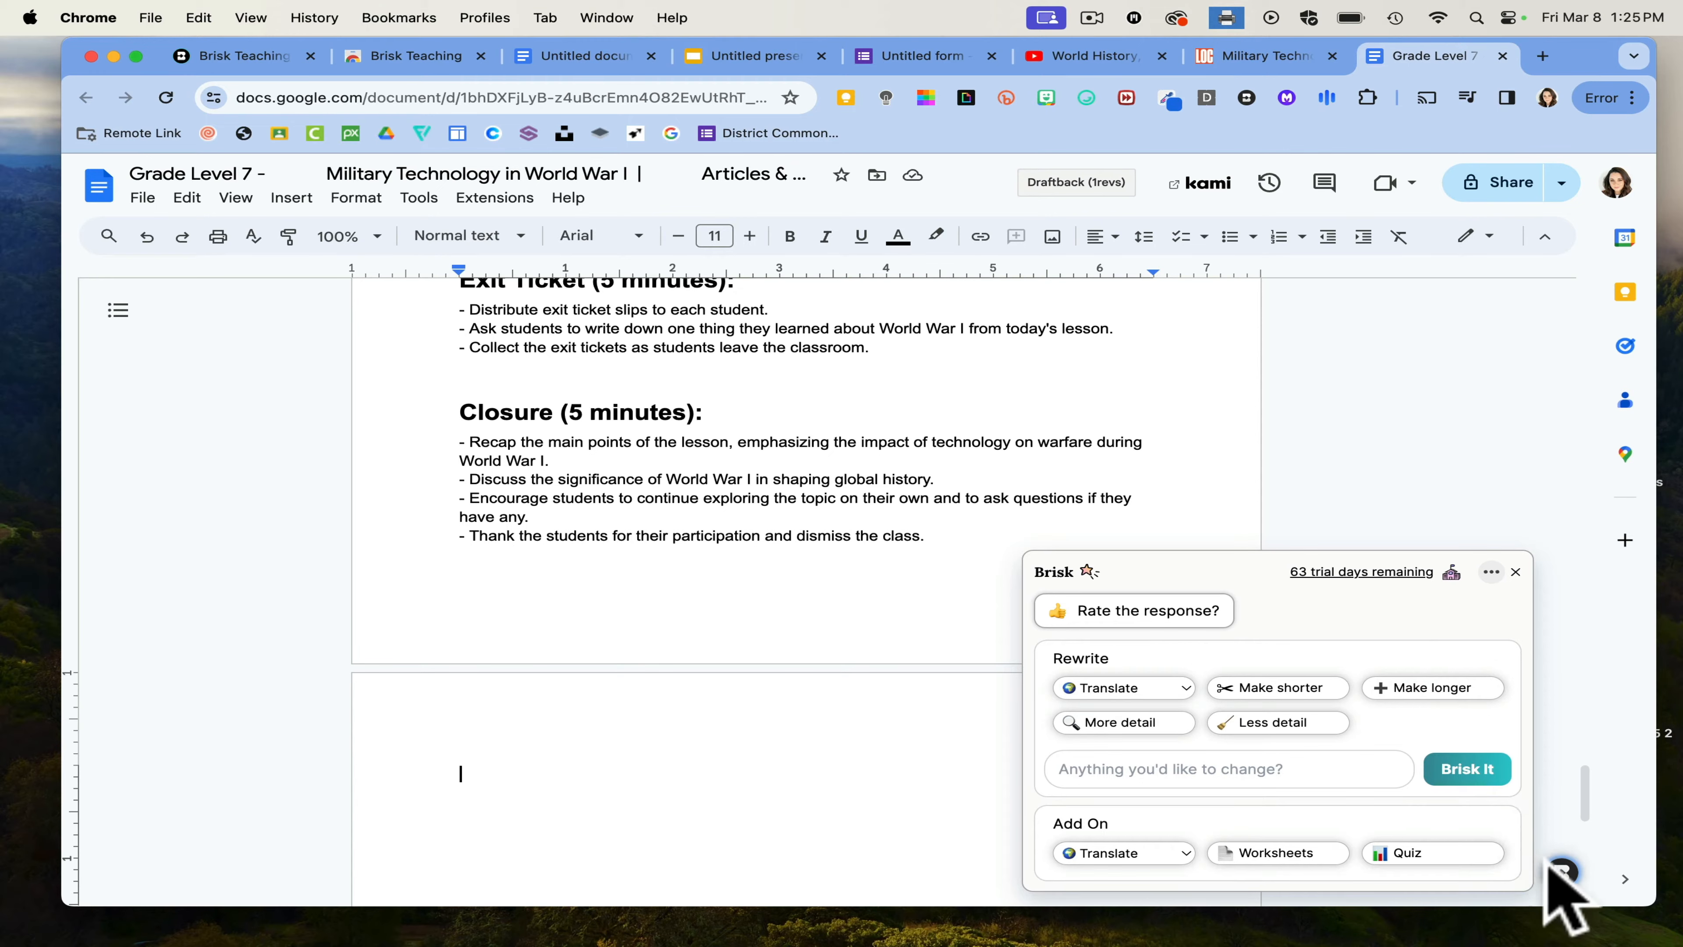
- Generate English content with the Something Else option from the prompt "Create the worksheets for this lesson plan"
left_click(1561, 873)
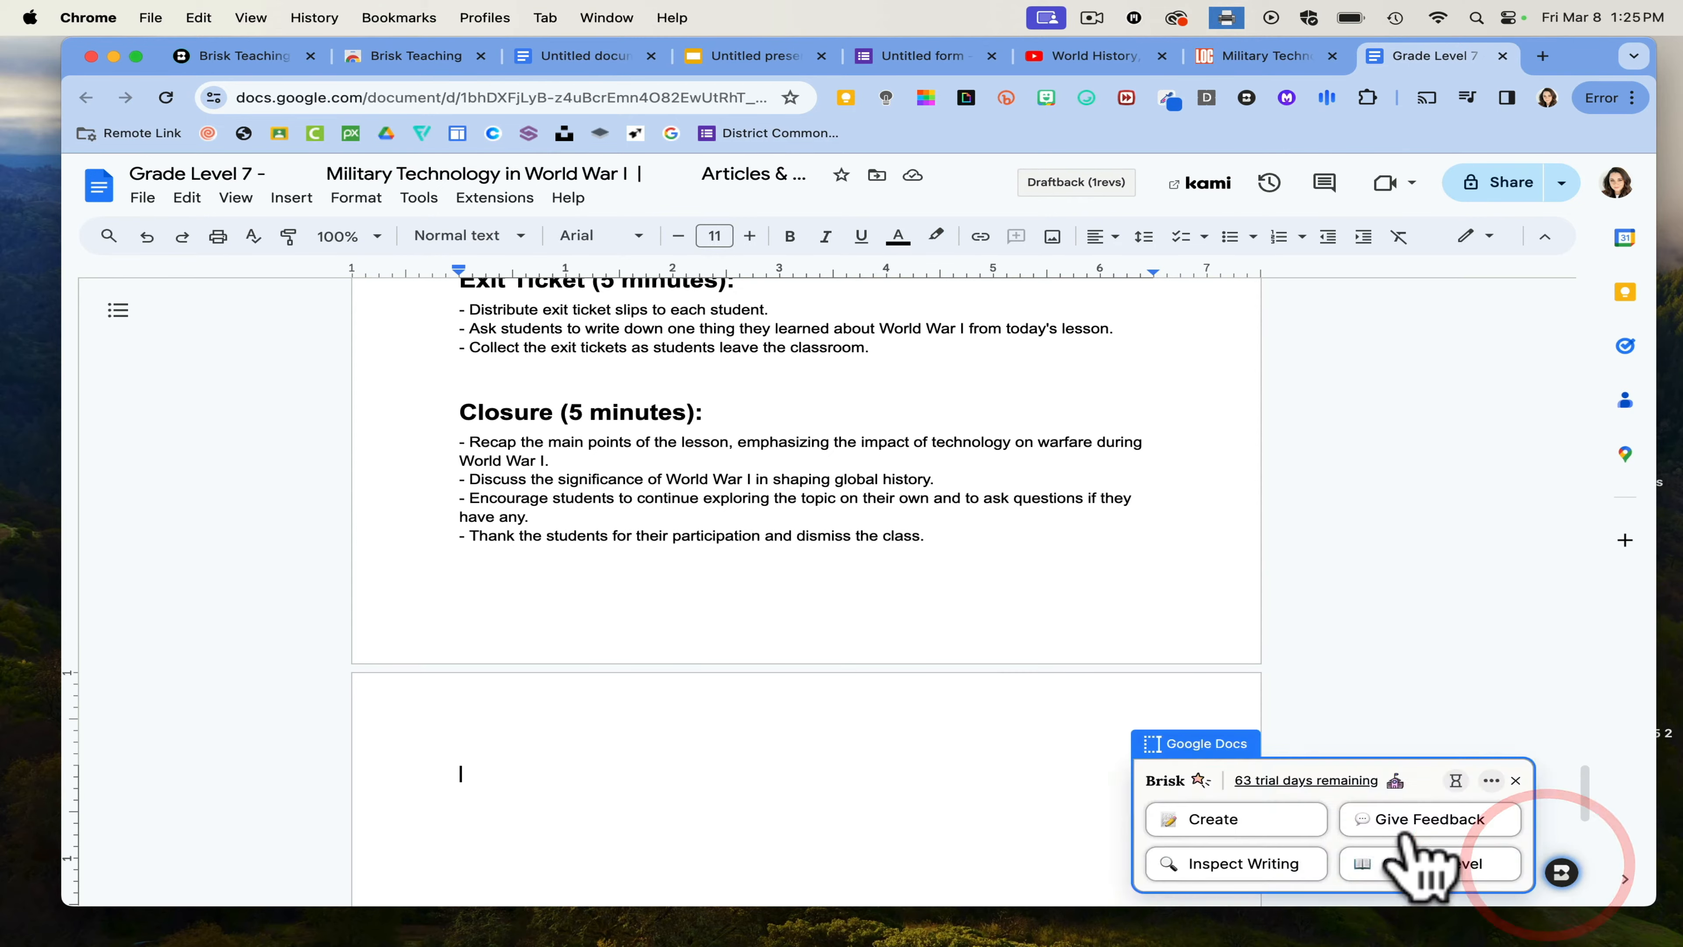
left_click(1236, 819)
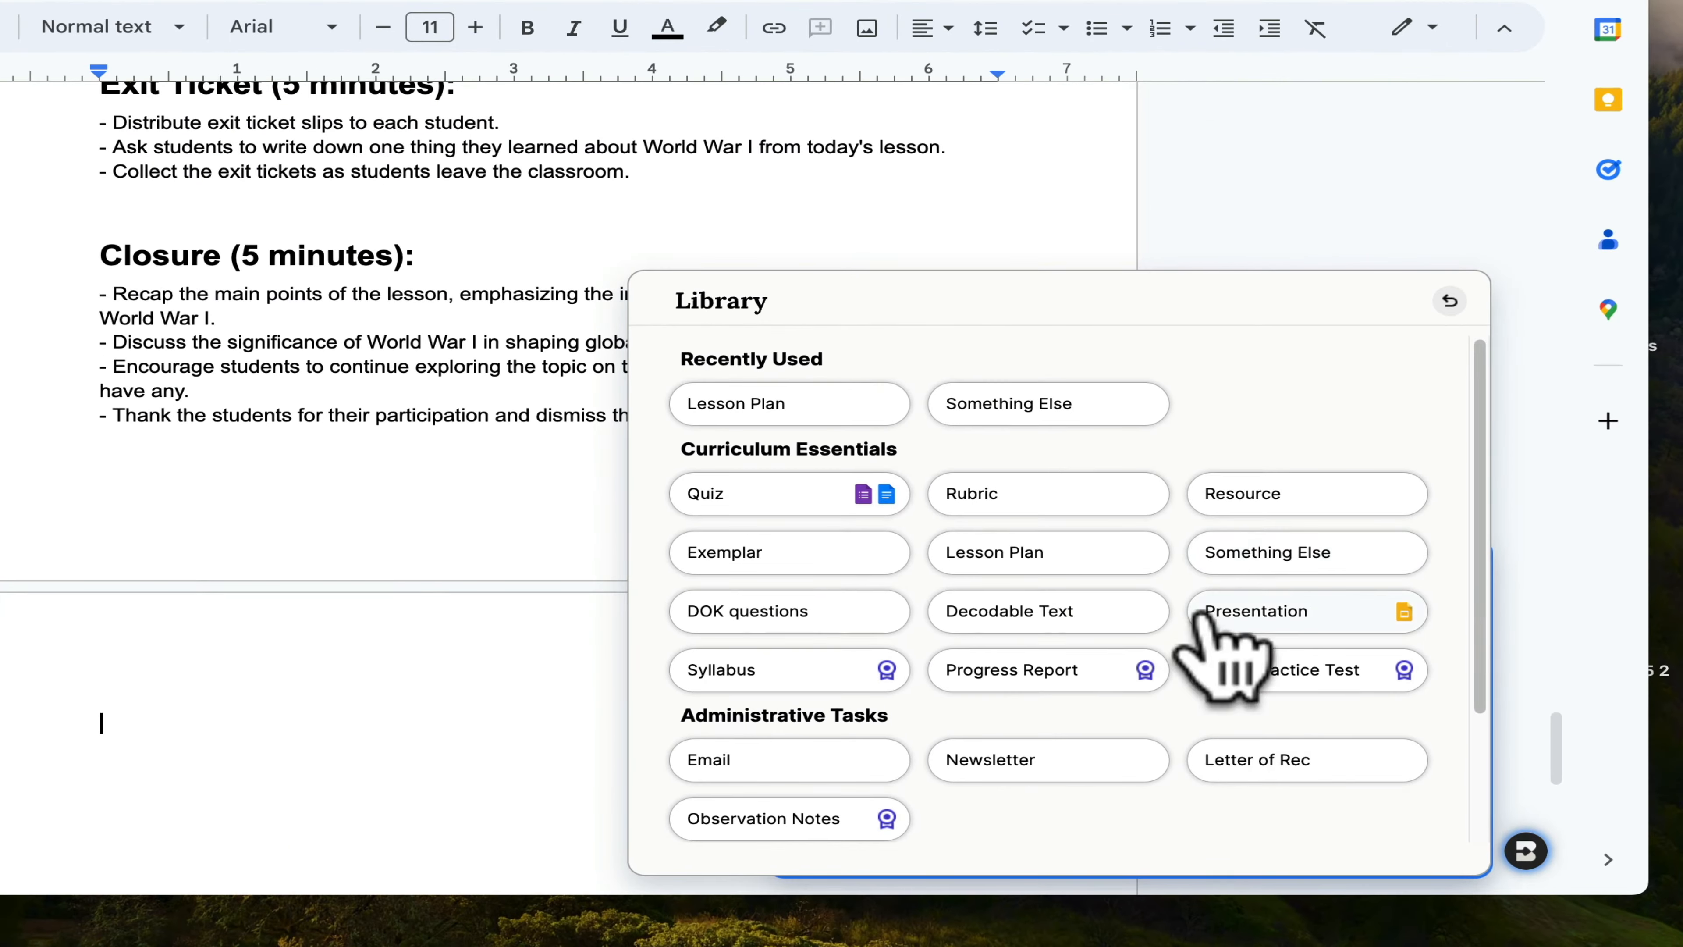
left_click(1234, 560)
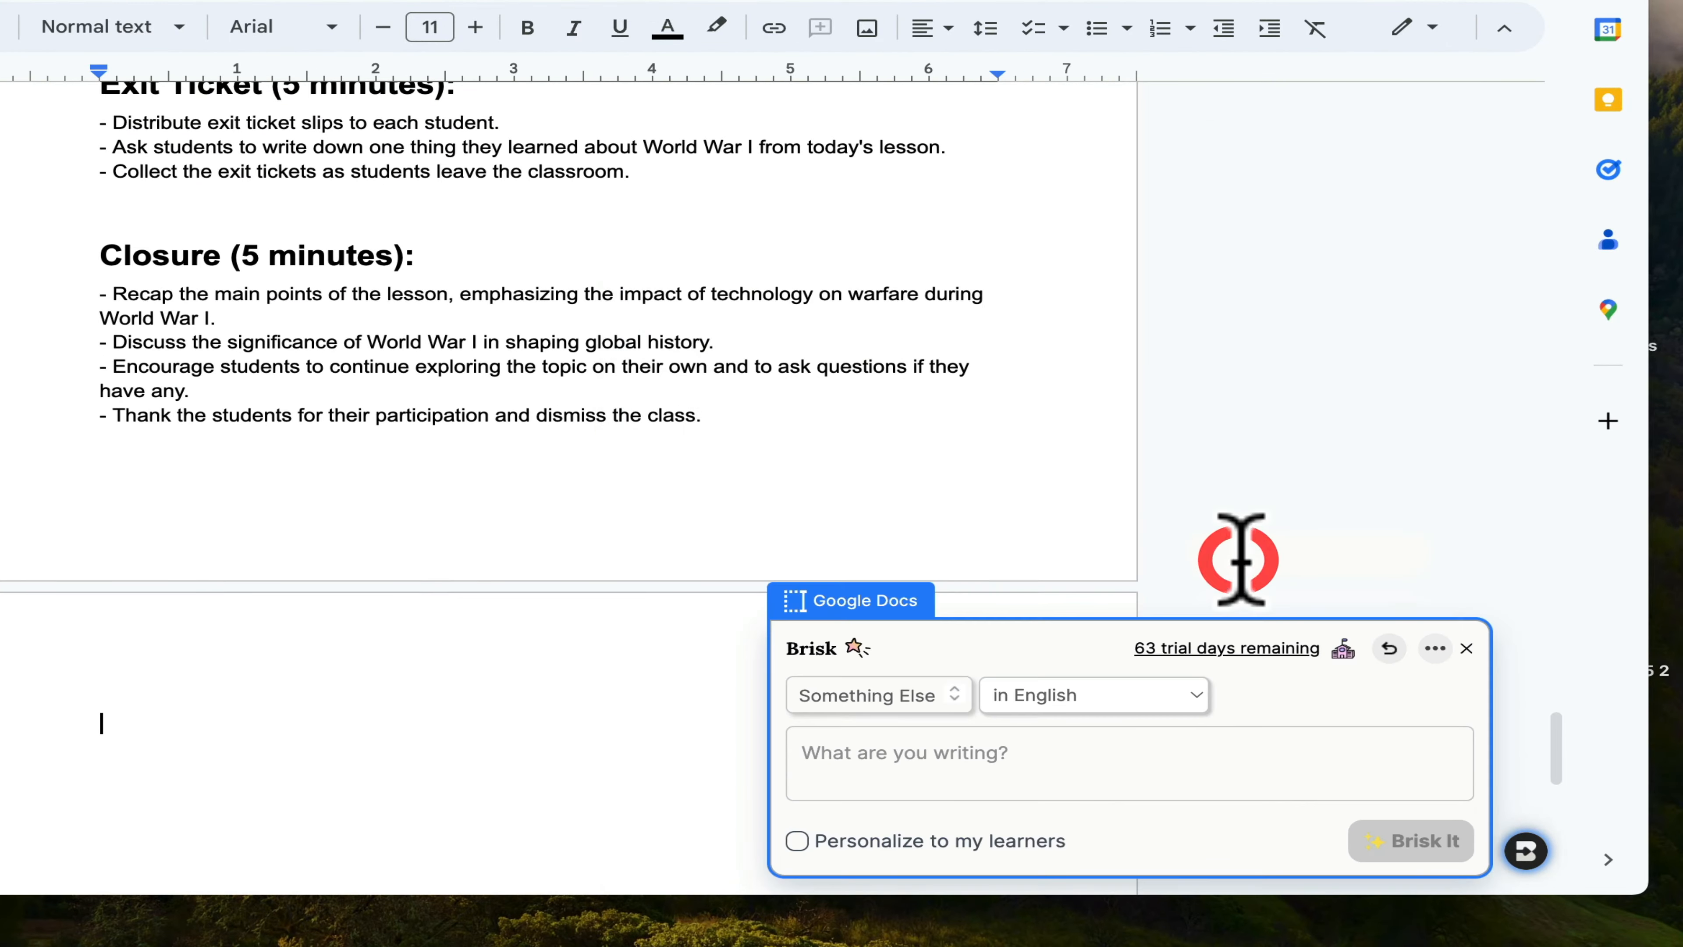
left_click(966, 744)
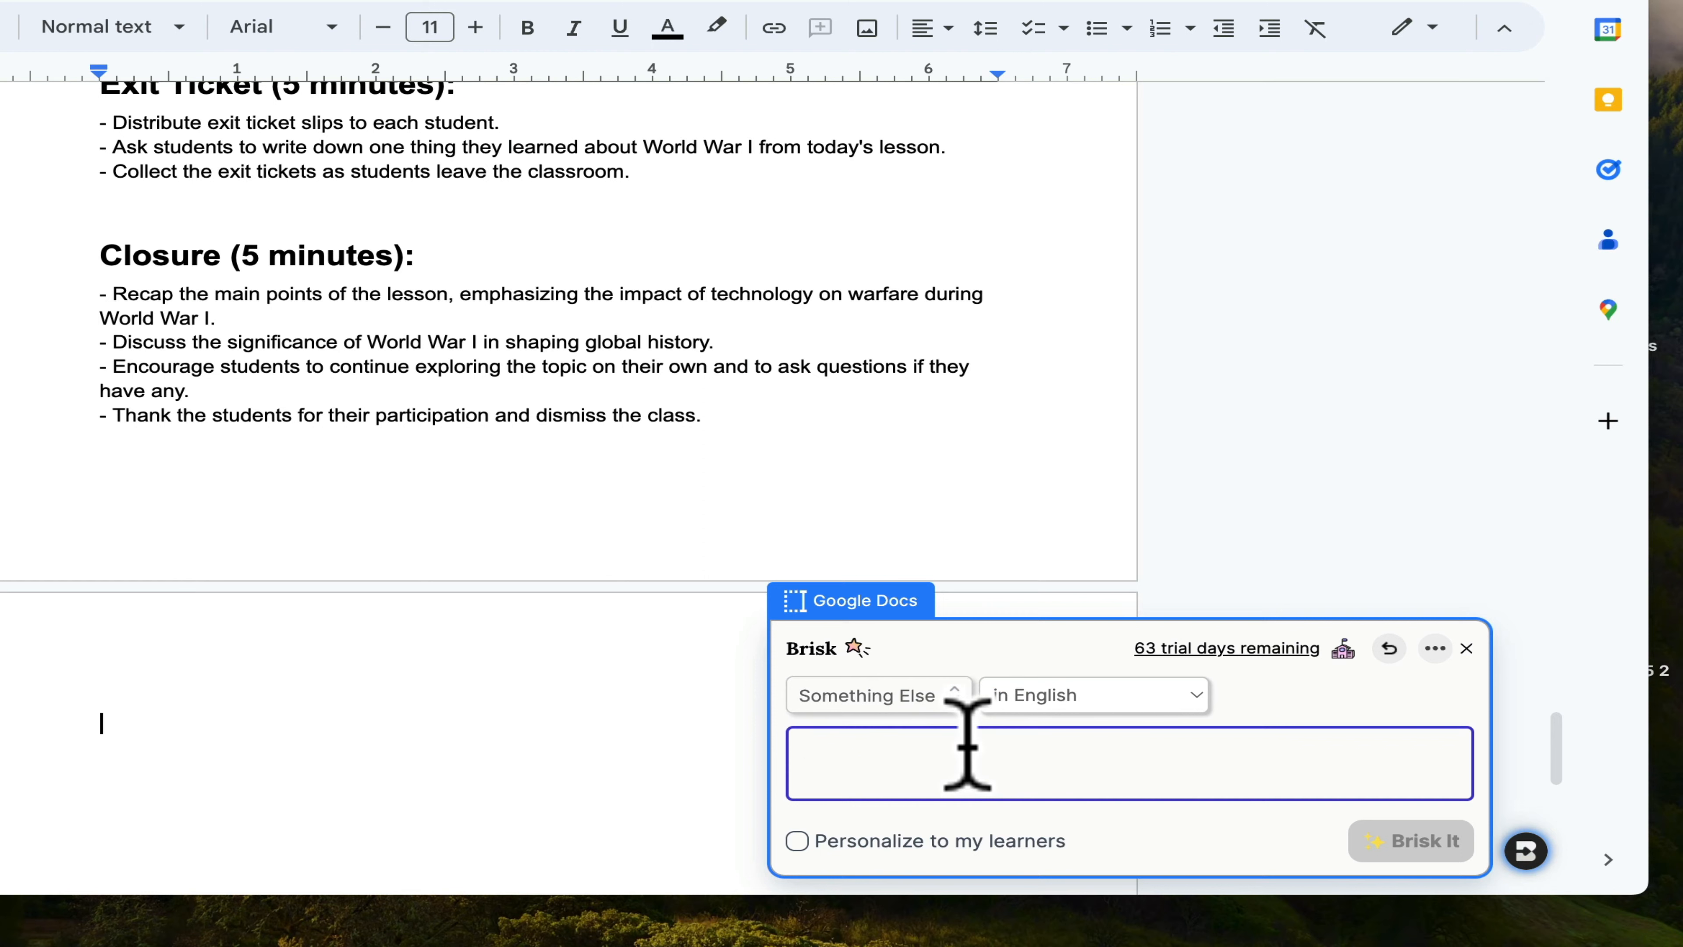
type("Cr")
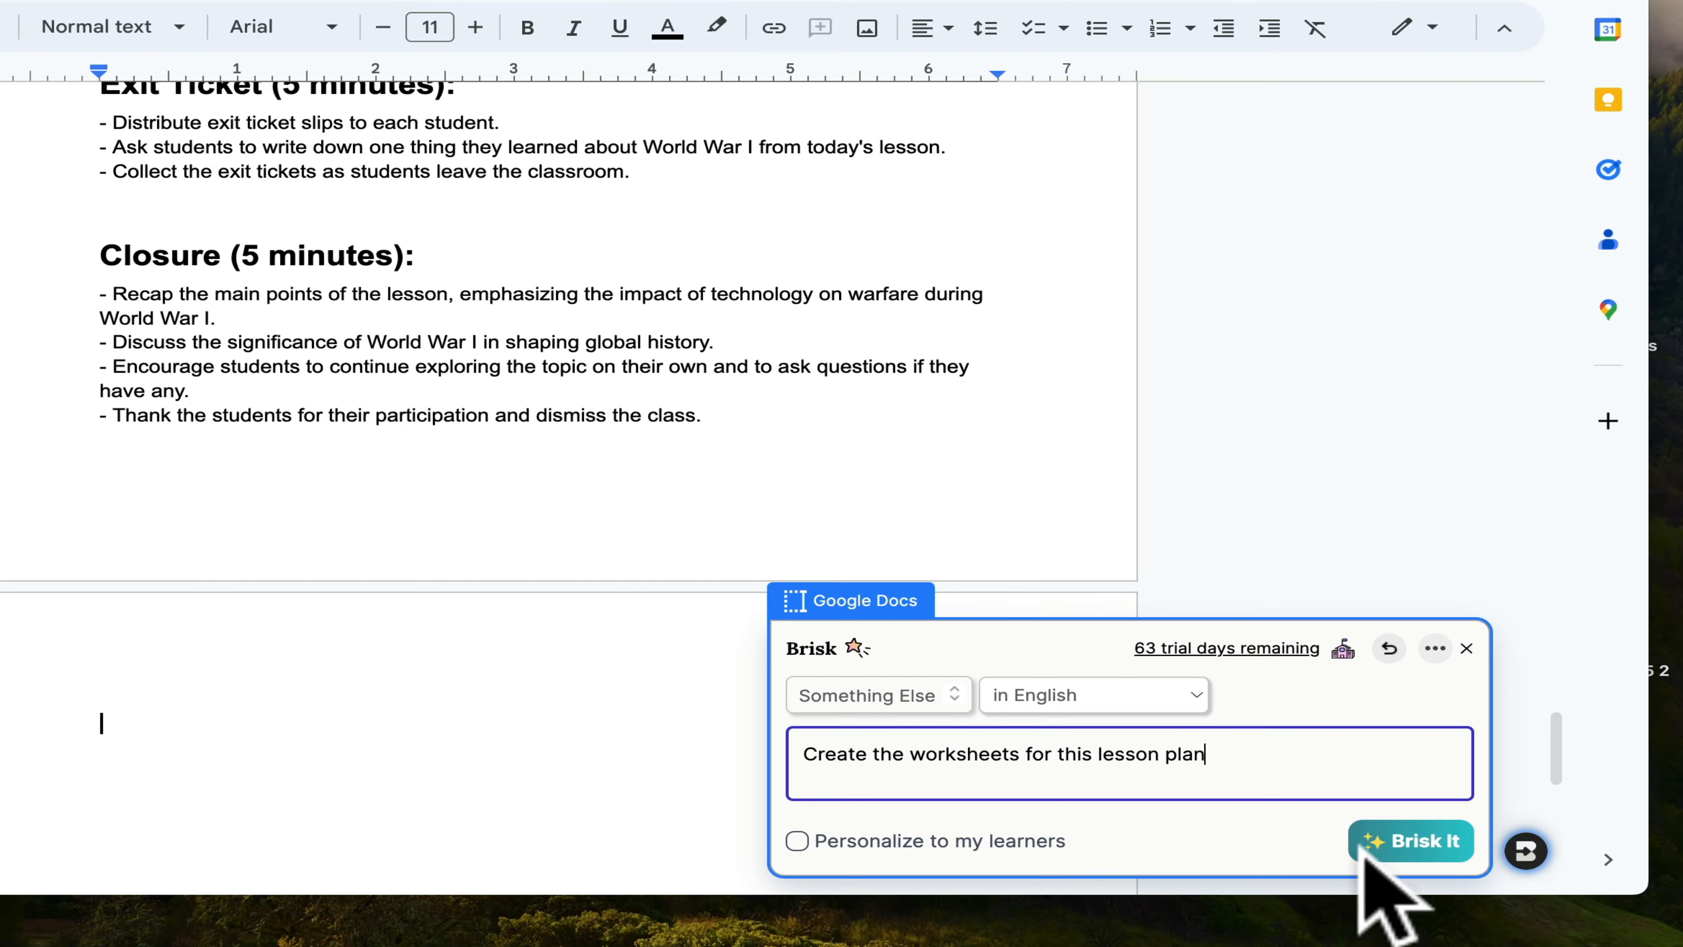
left_click(1411, 841)
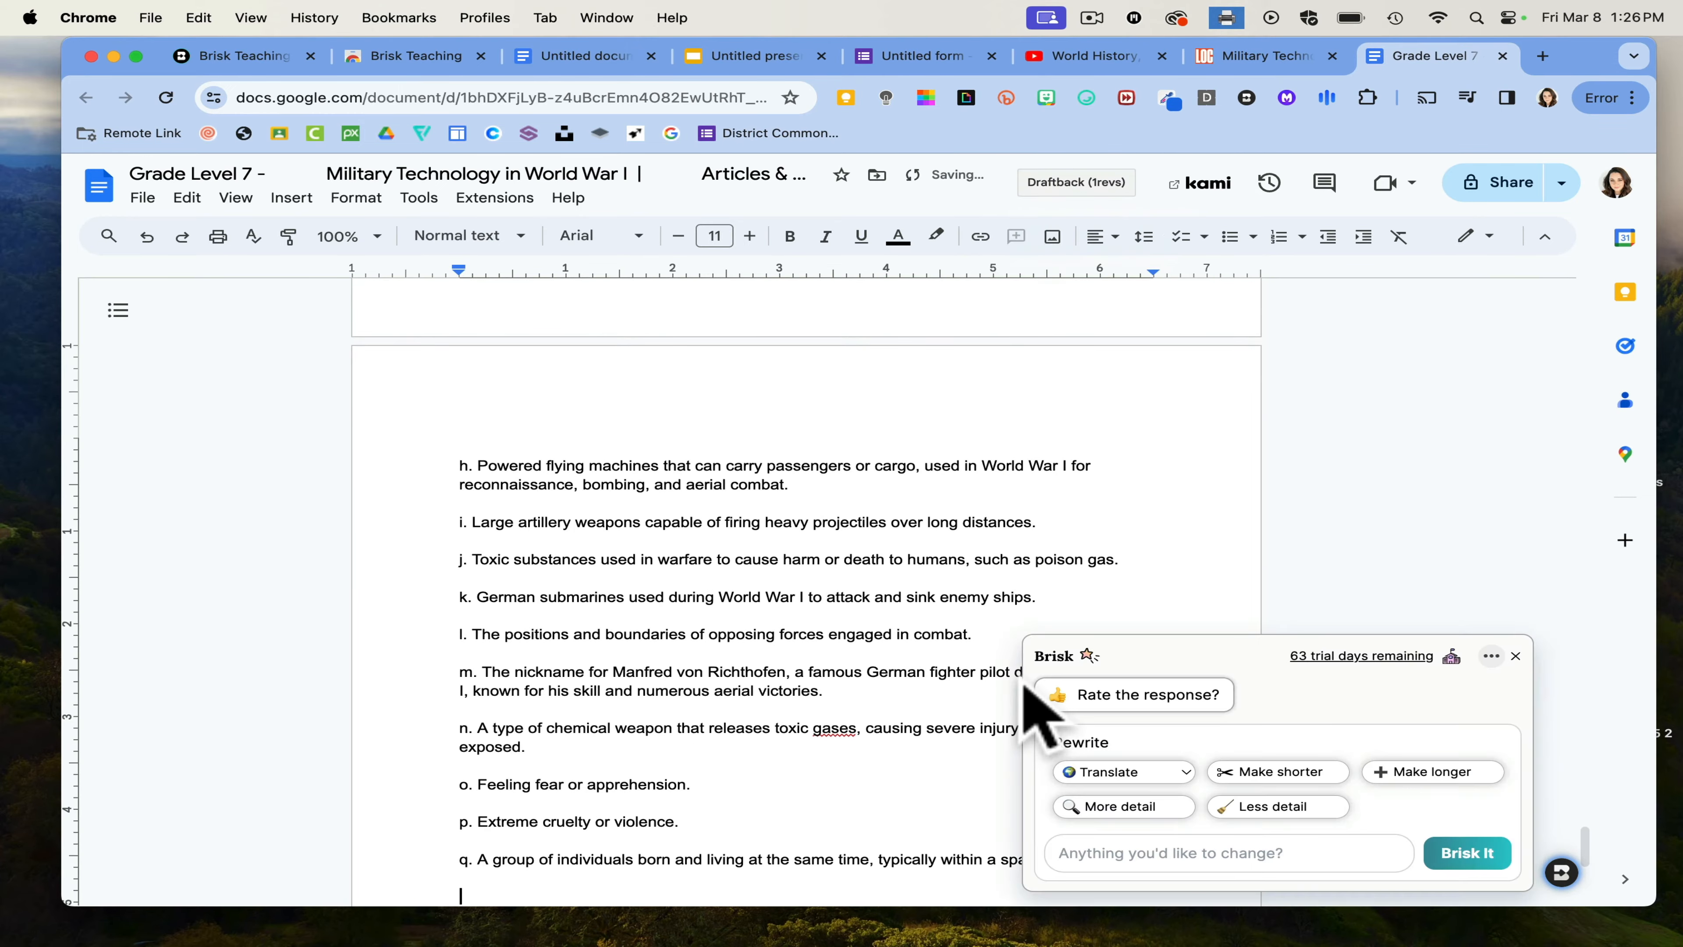
- Check the generated vocabulary matching worksheet and the lesson plan, and have Brisk generate further World War I worksheets
scroll(853, 575, "up", 20)
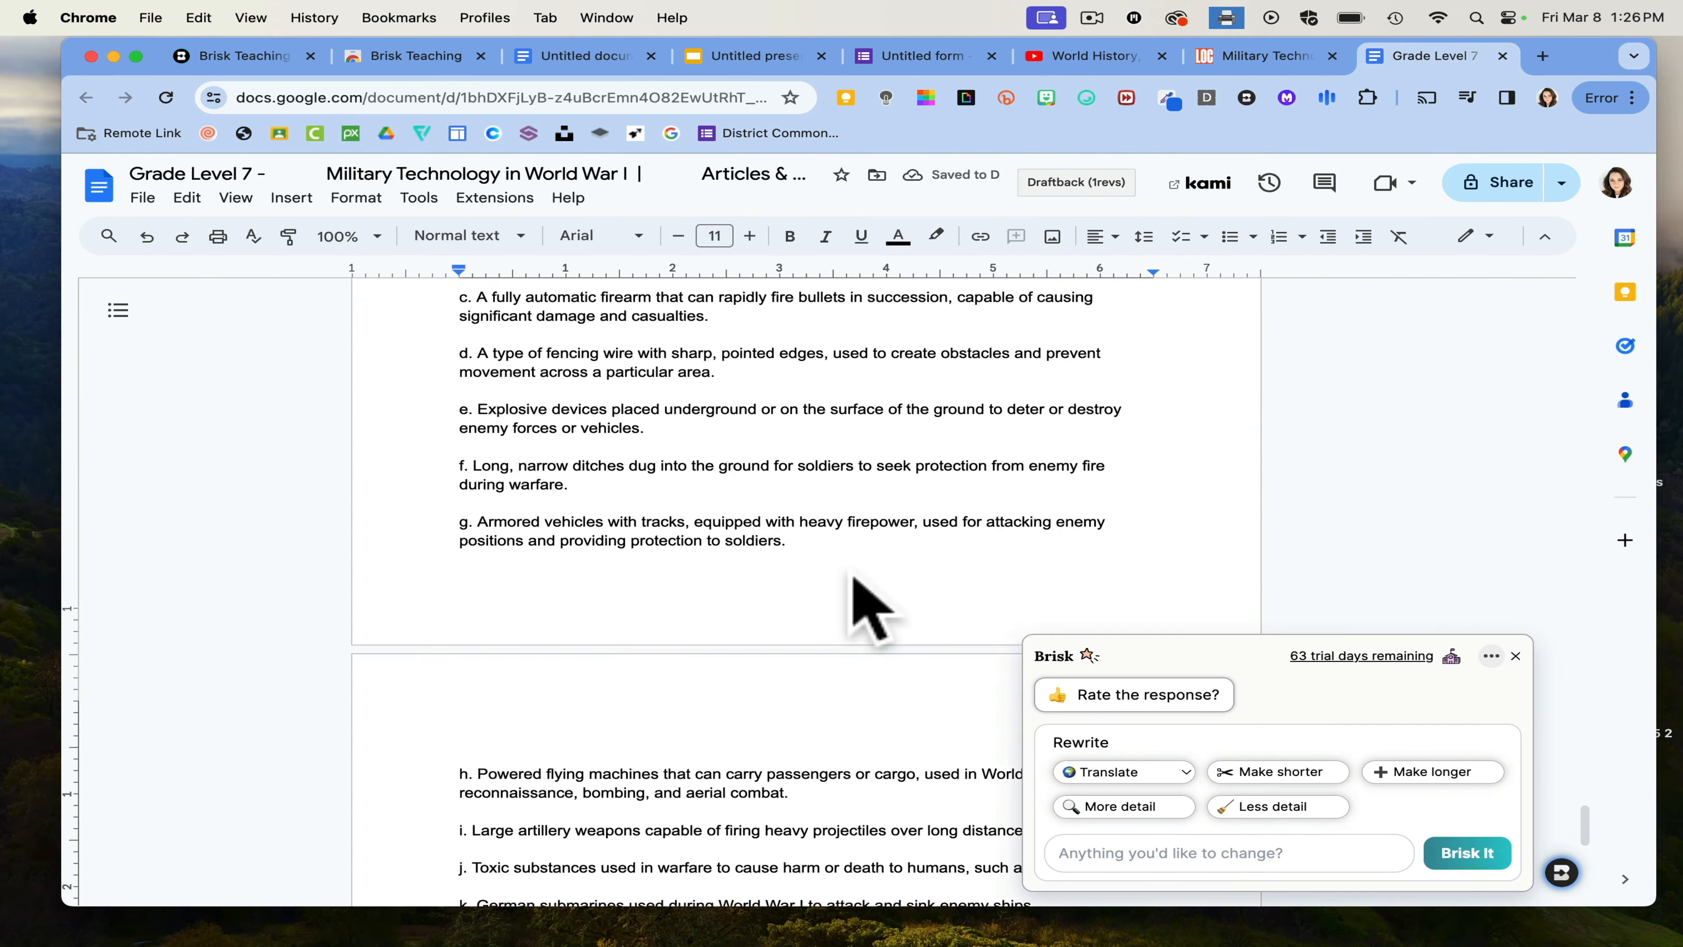
scroll(853, 574, "up", 10)
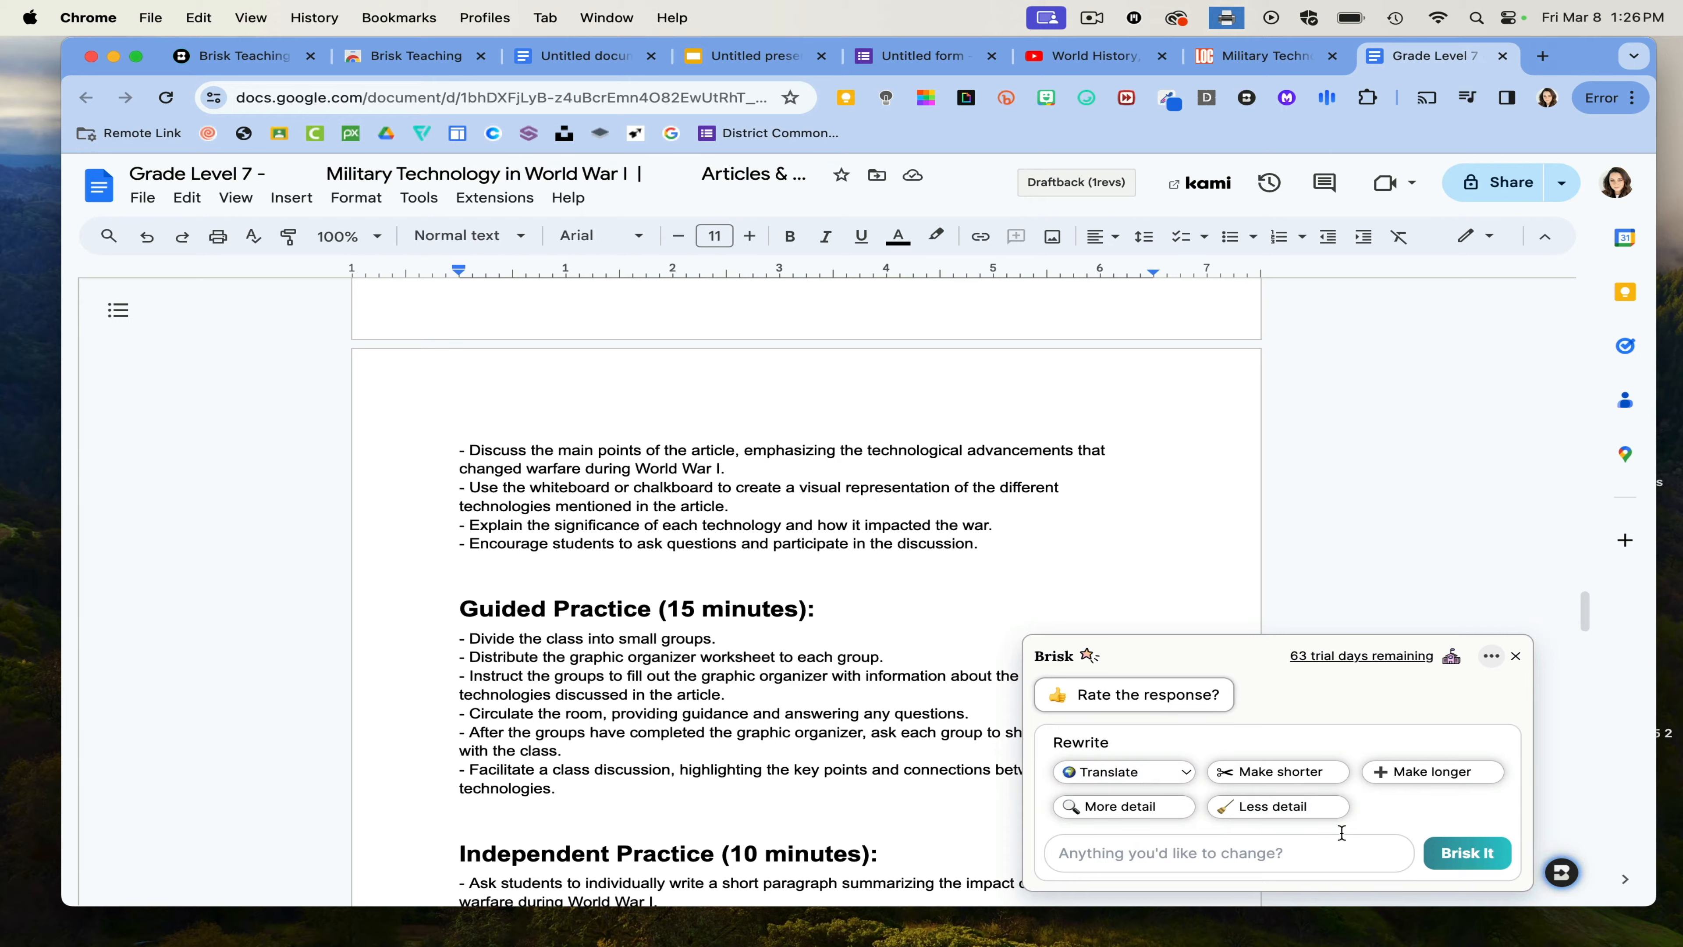
left_click(1464, 855)
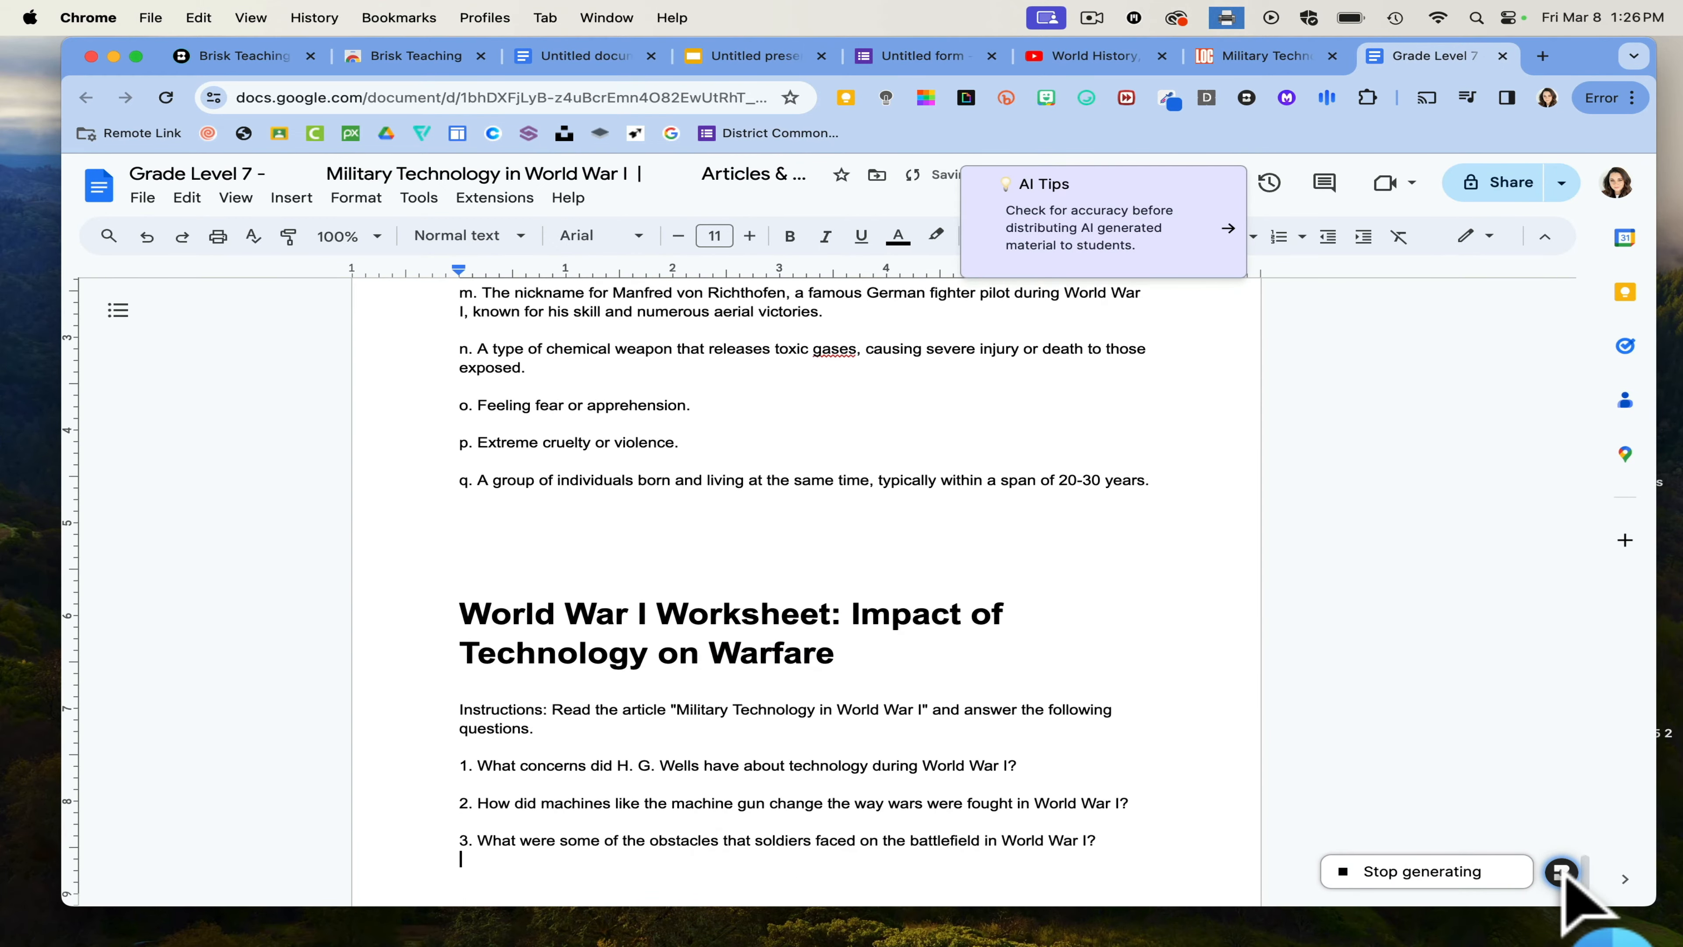
left_click(1471, 878)
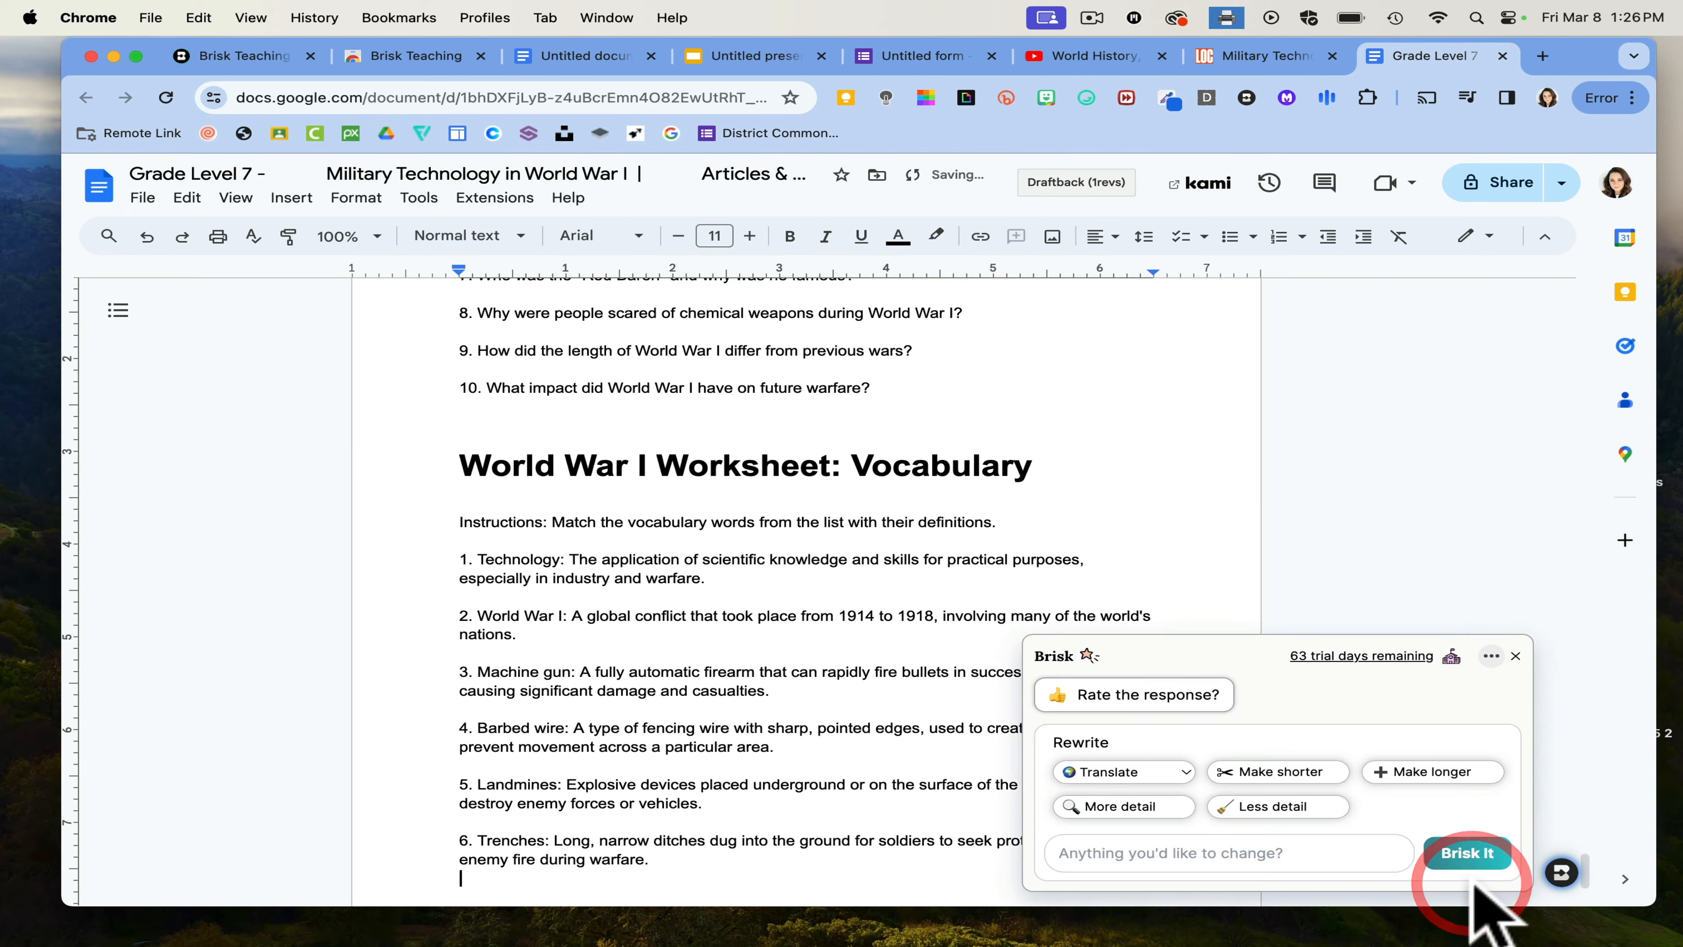
left_click(1563, 871)
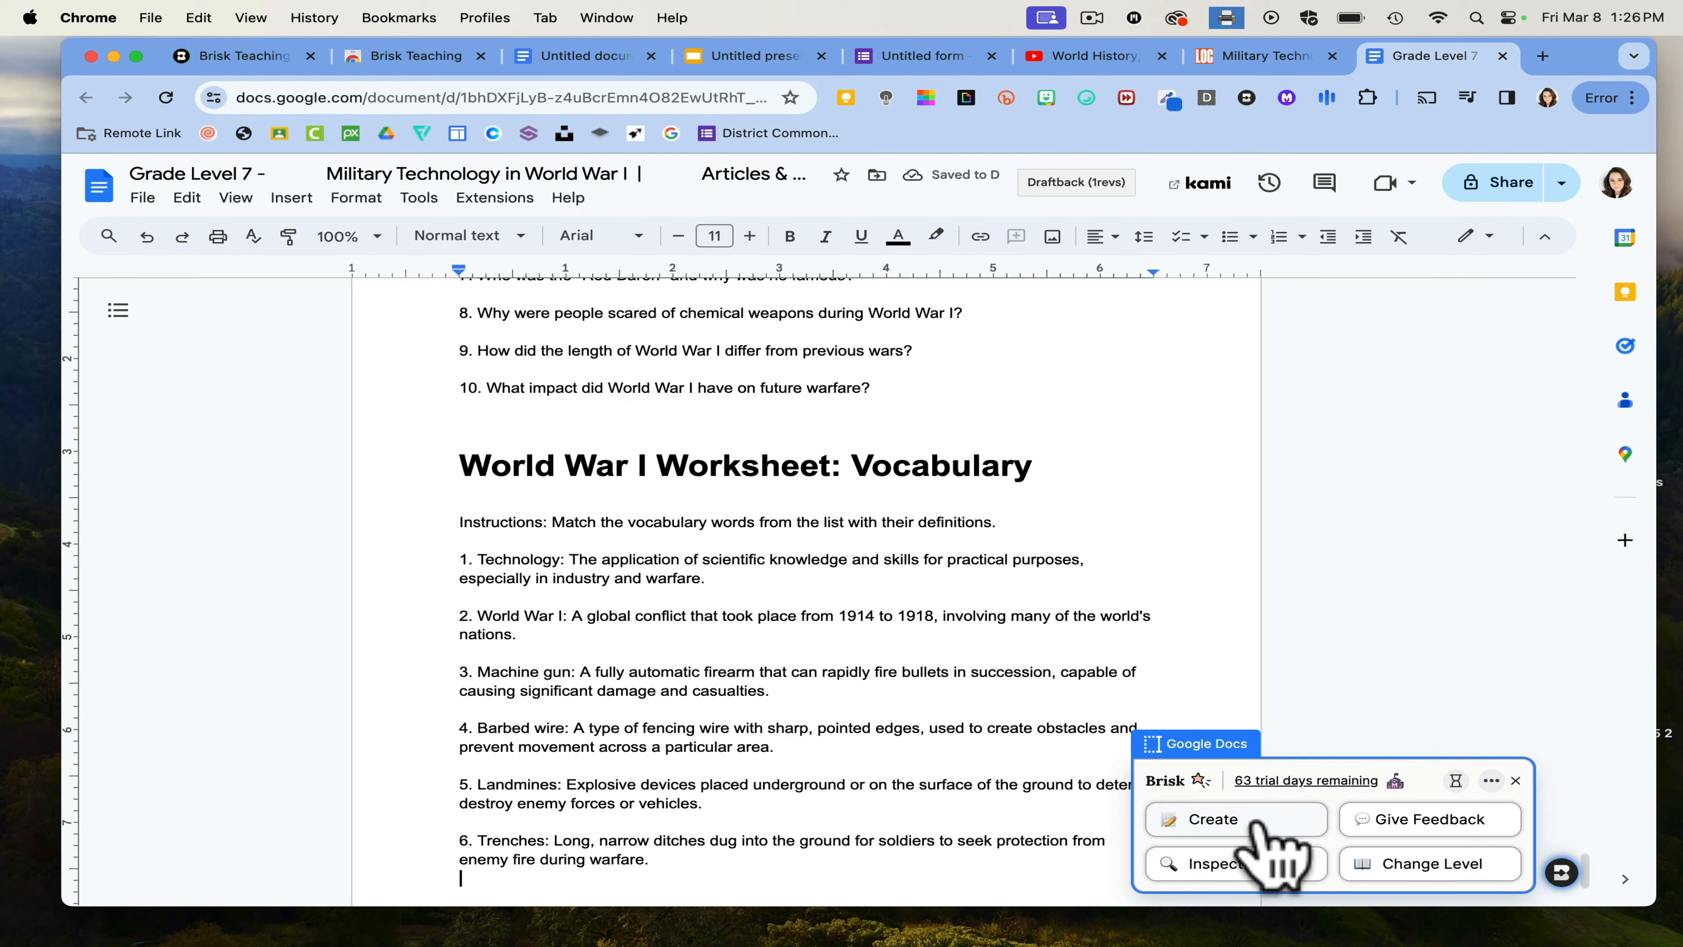
left_click(1256, 826)
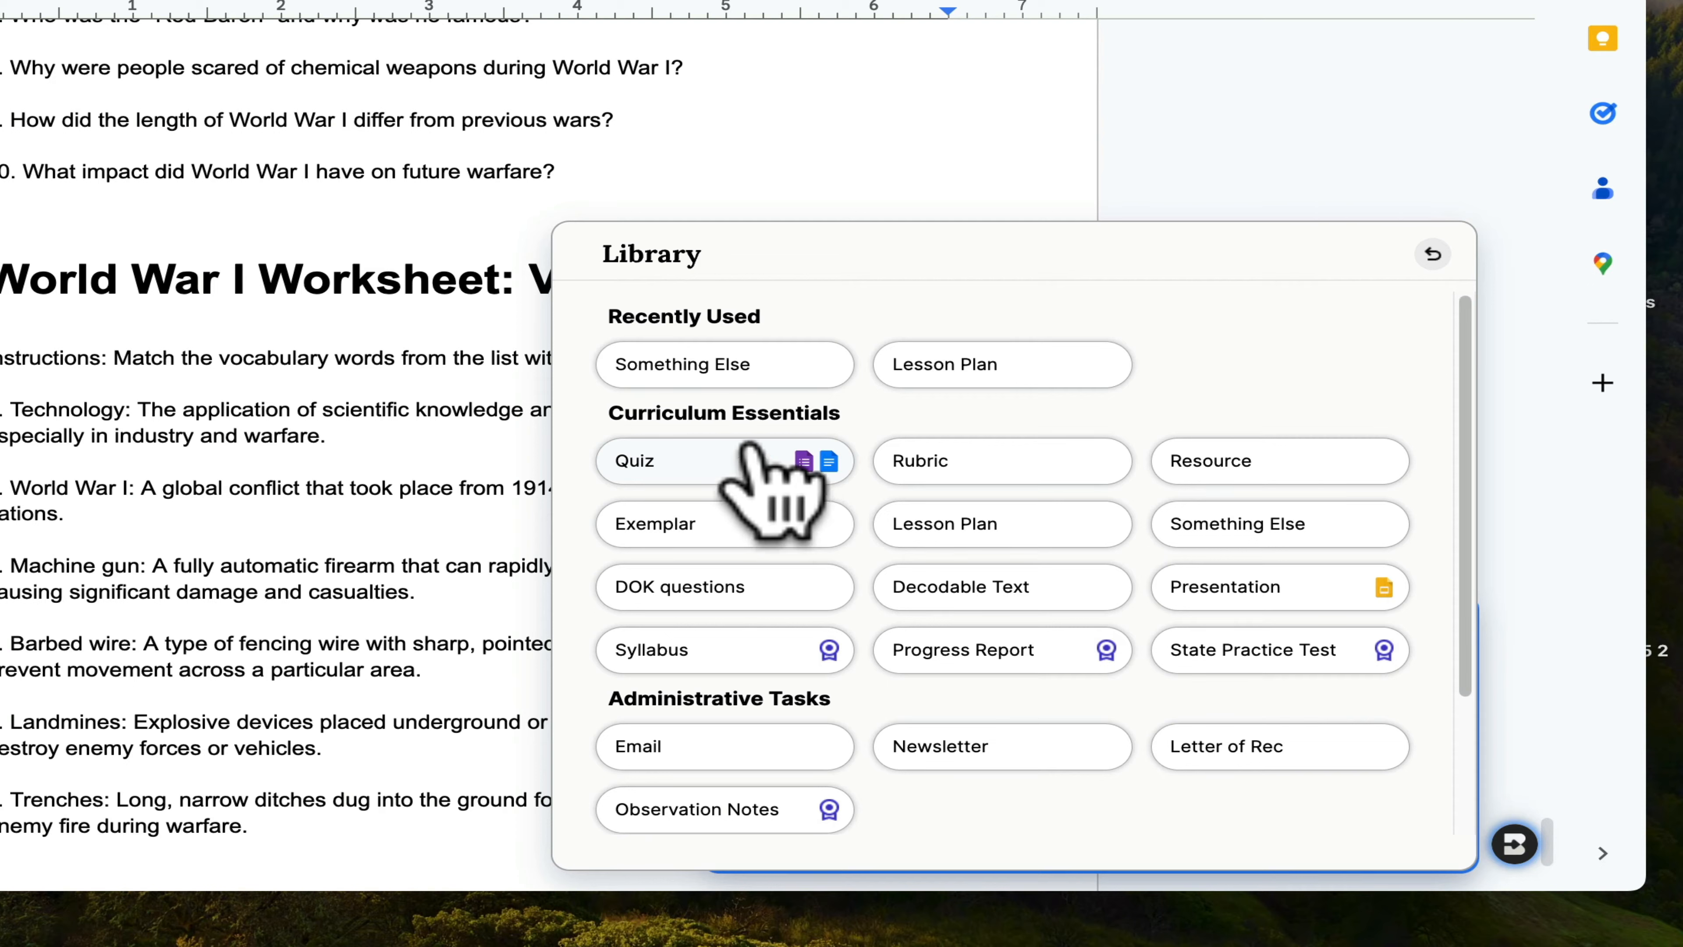
left_click(675, 130)
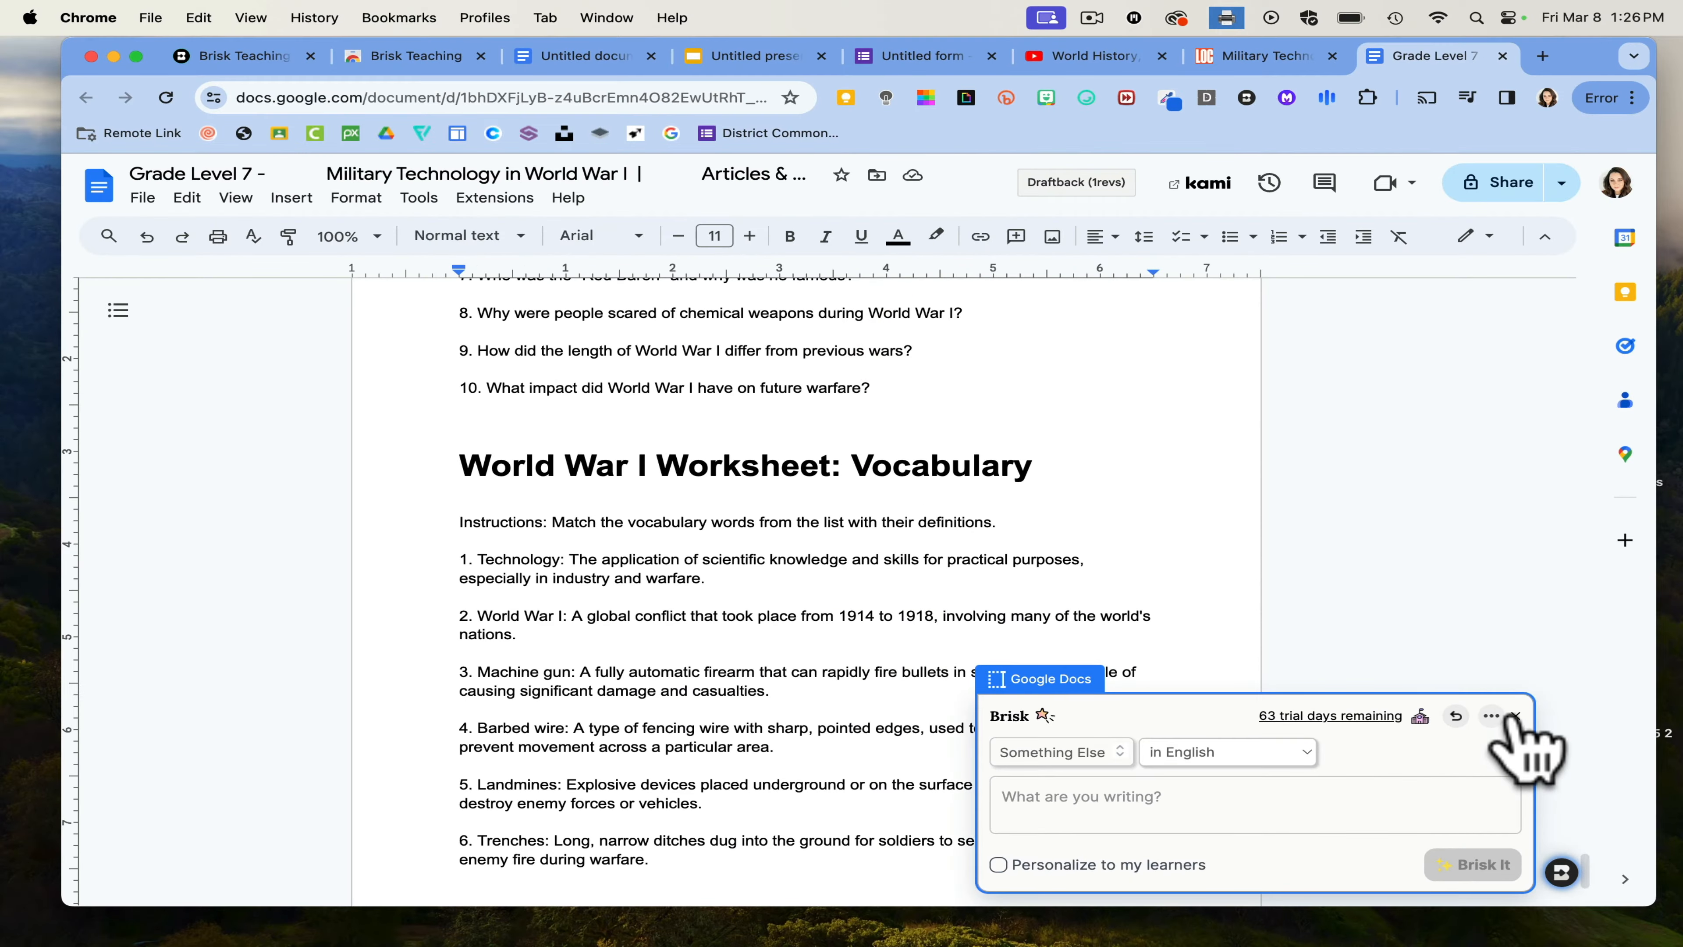
left_click(1516, 715)
- Select the full article text from the heading "Military Technology in World War I" through the paragraph above the Vocabulary List
scroll(950, 473, "up", 8)
scroll(953, 477, "down", 3)
scroll(953, 479, "up", 20)
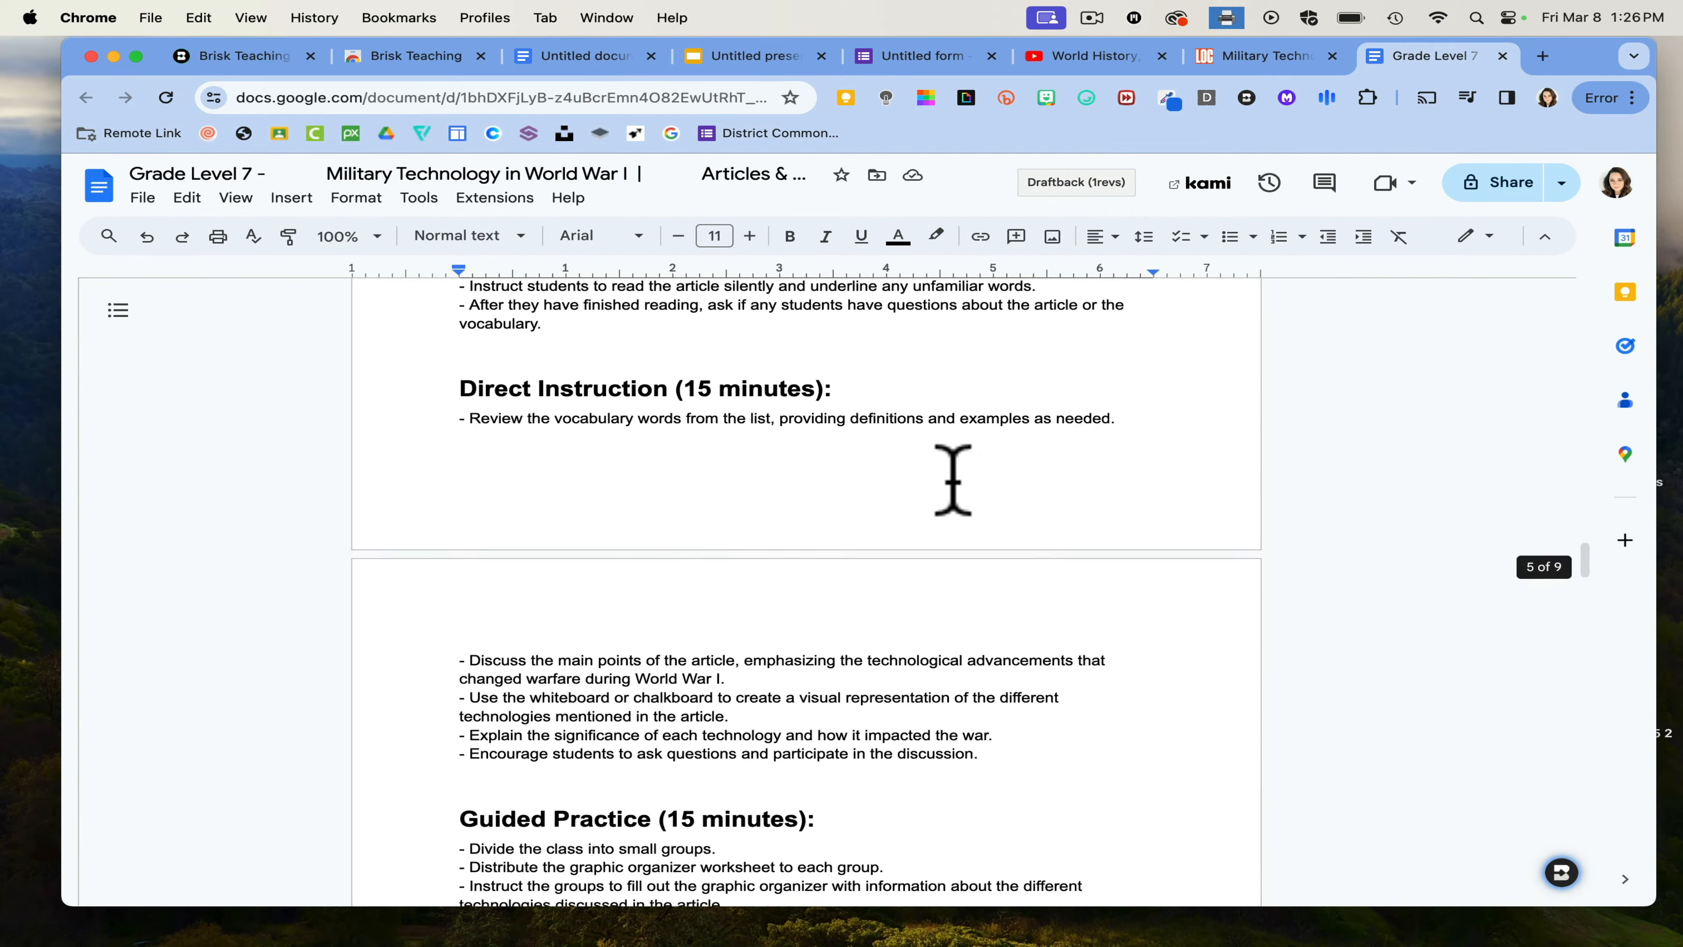
scroll(953, 479, "down", 13)
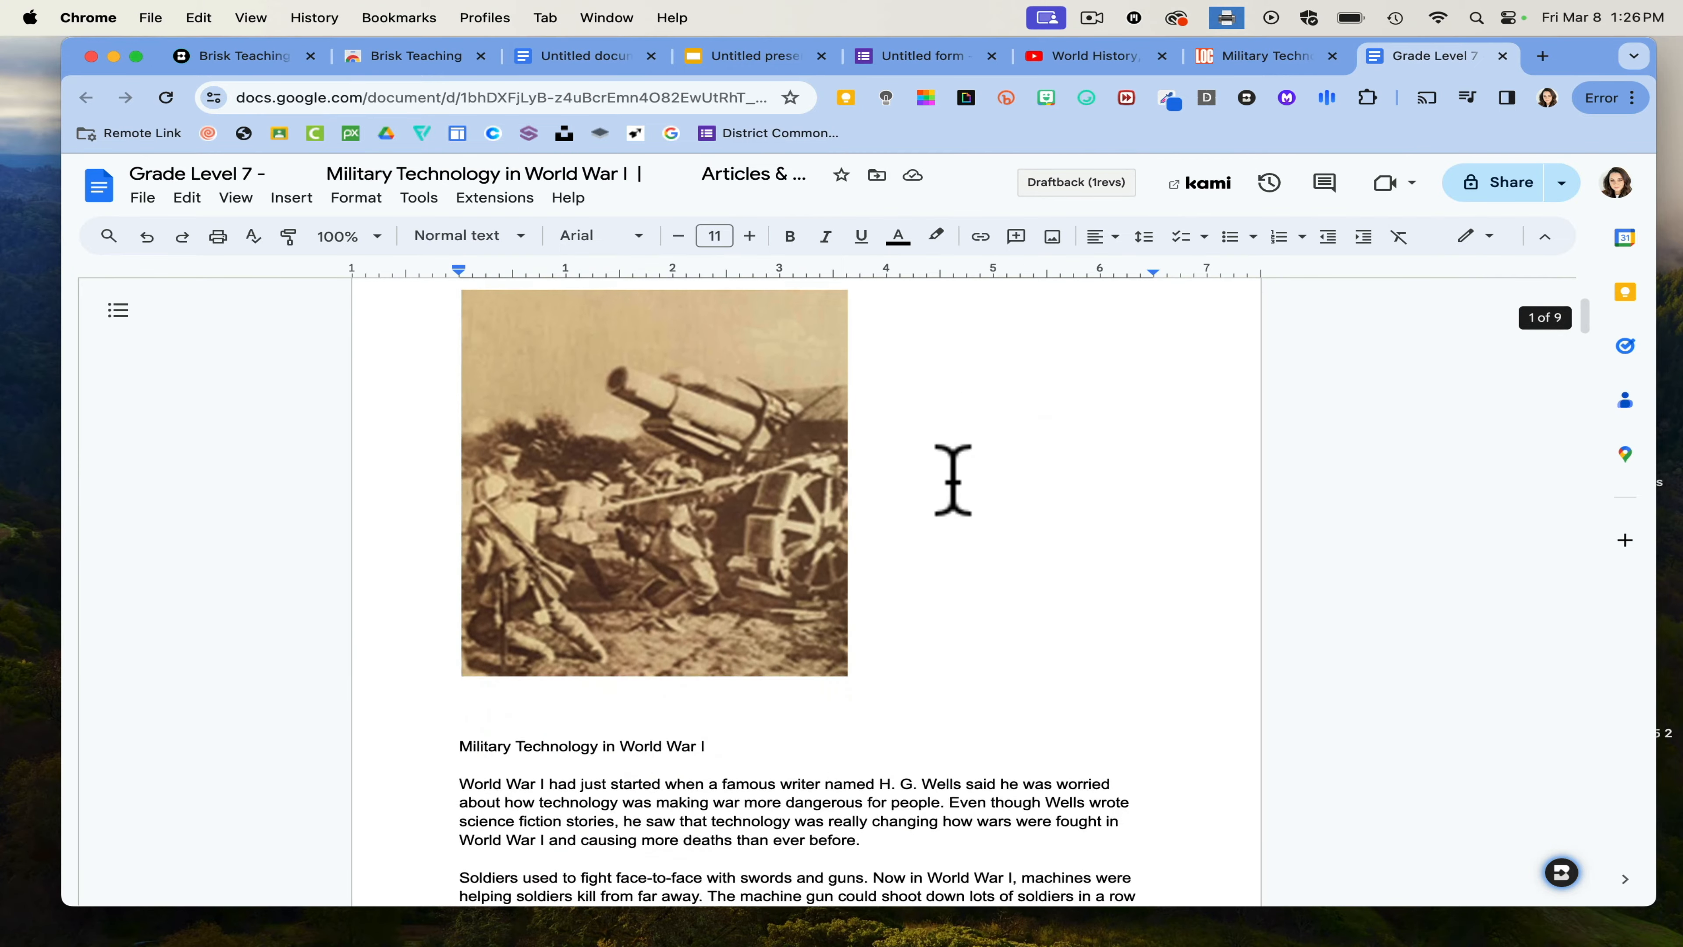
scroll(950, 478, "up", 5)
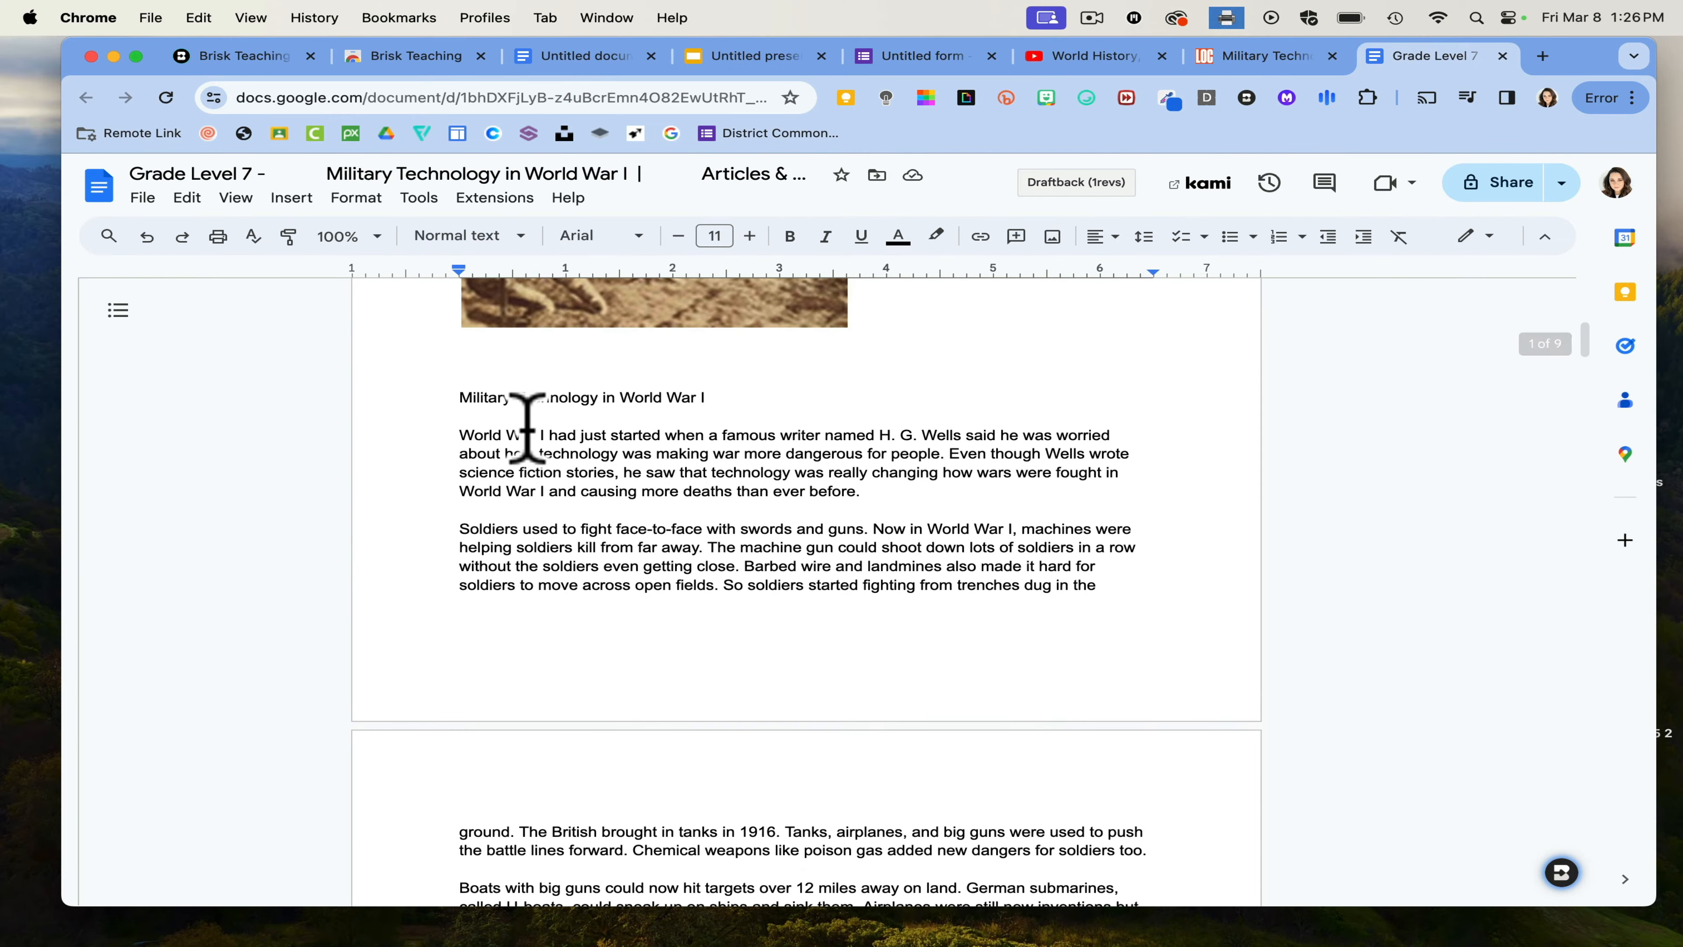
left_click_drag(462, 398, 732, 501)
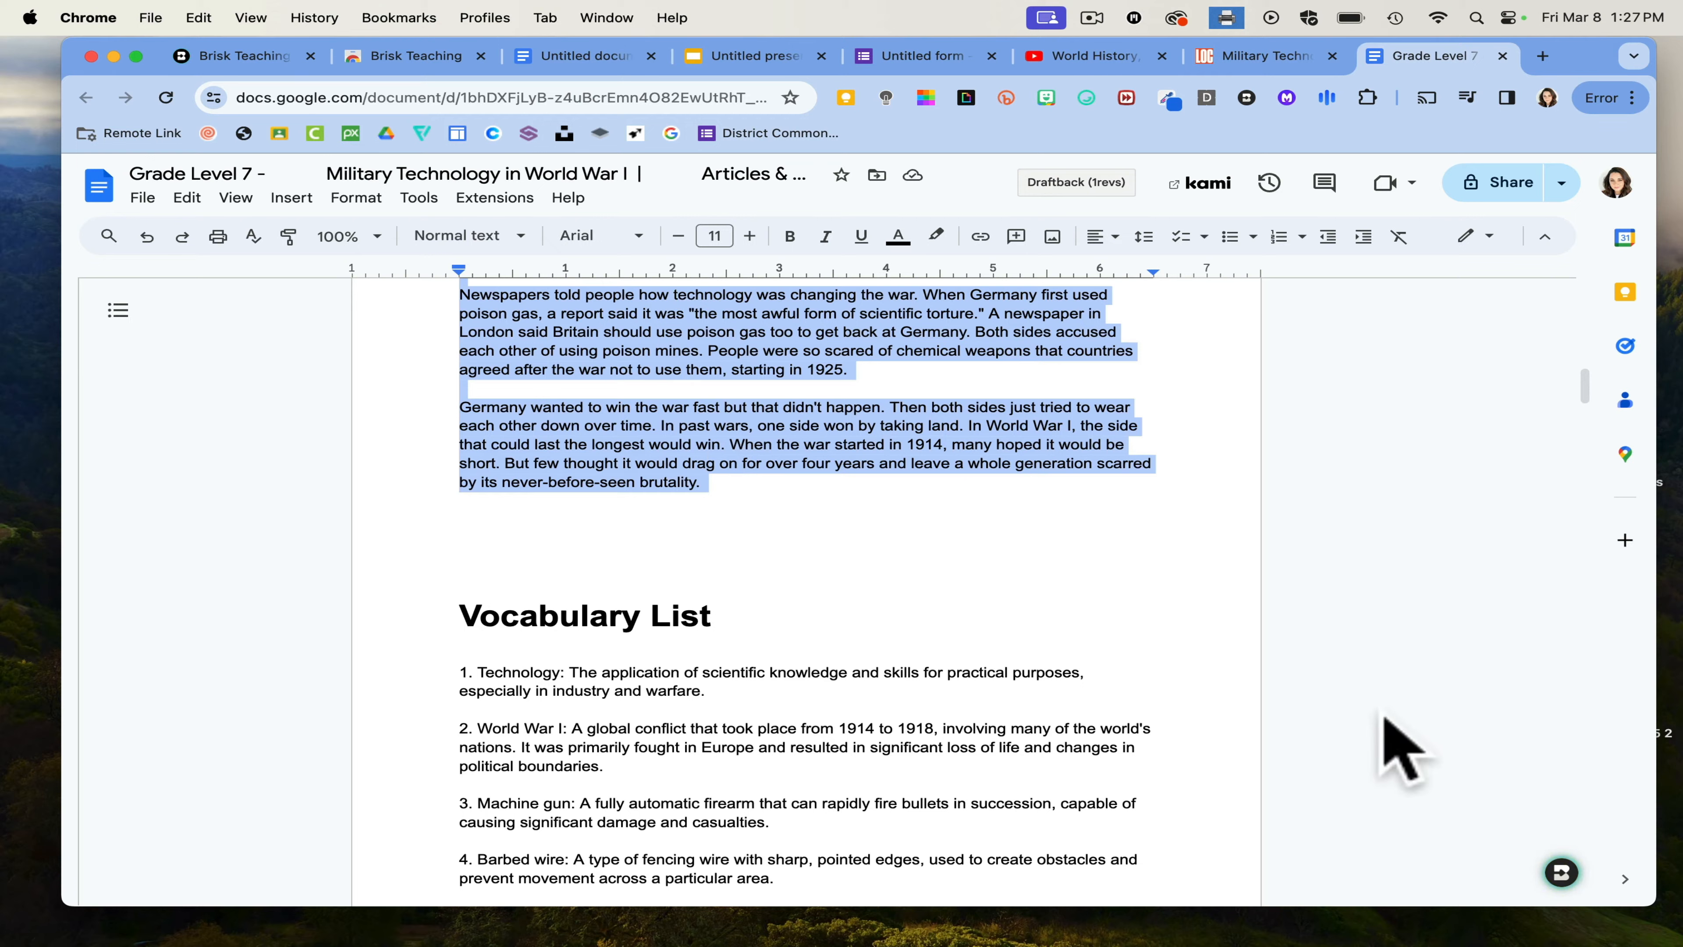
- Set up a 10th grade, multiple-choice quiz with 10 questions in English, covering "the selected text"
left_click(1562, 872)
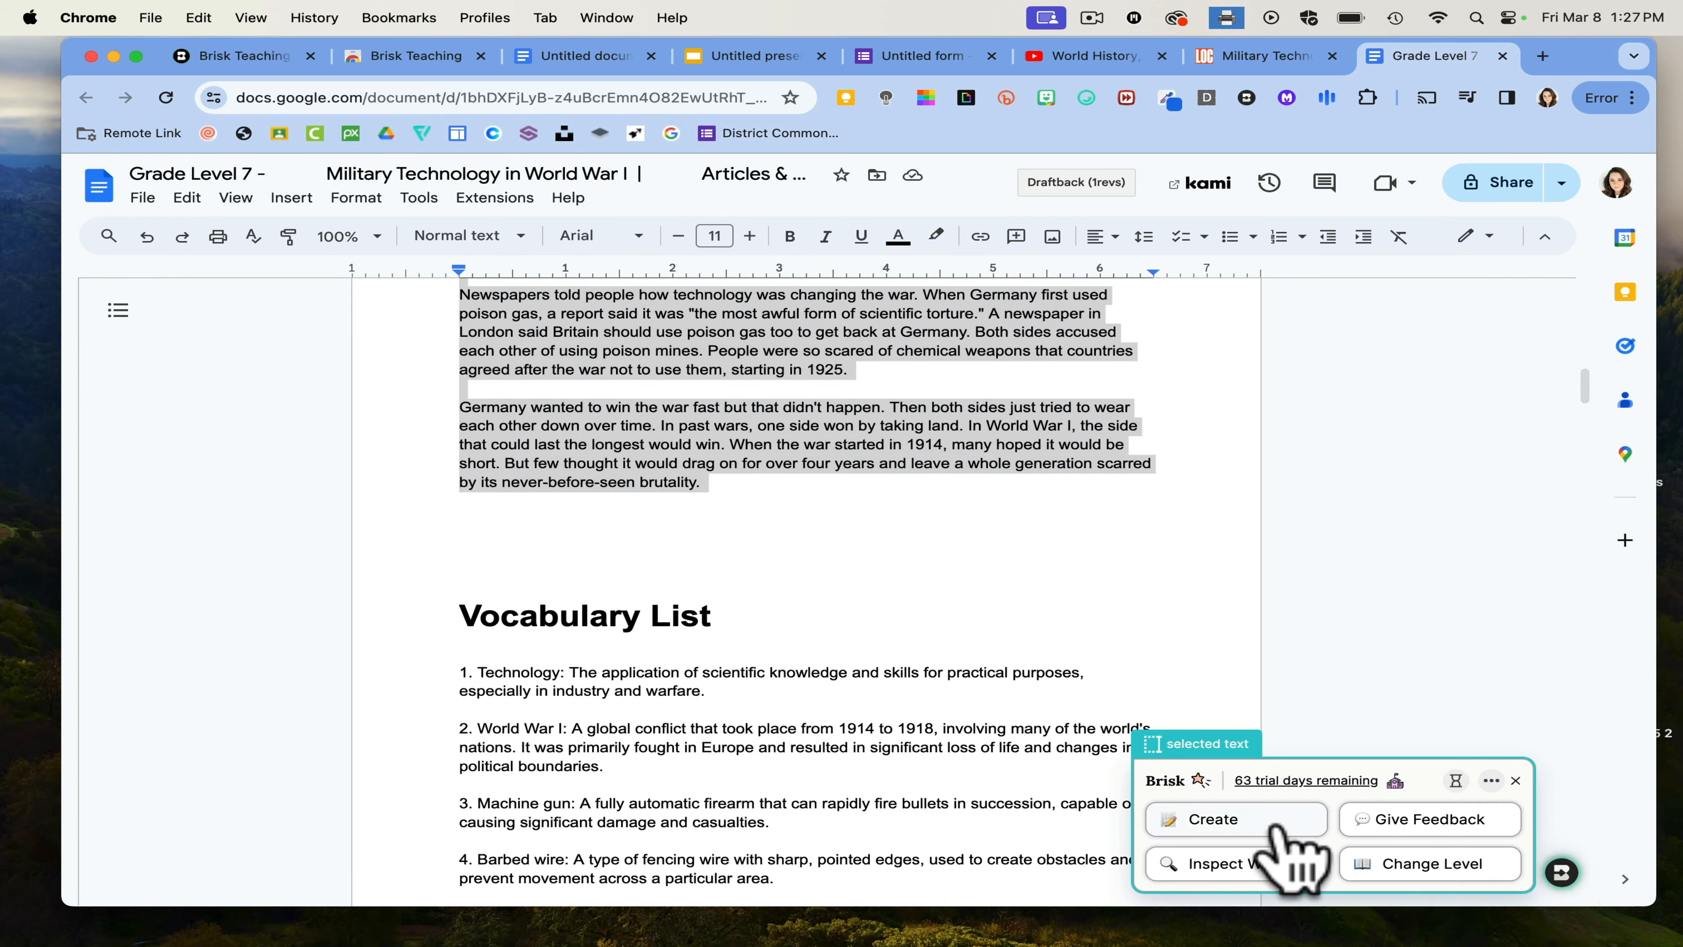
left_click(1275, 828)
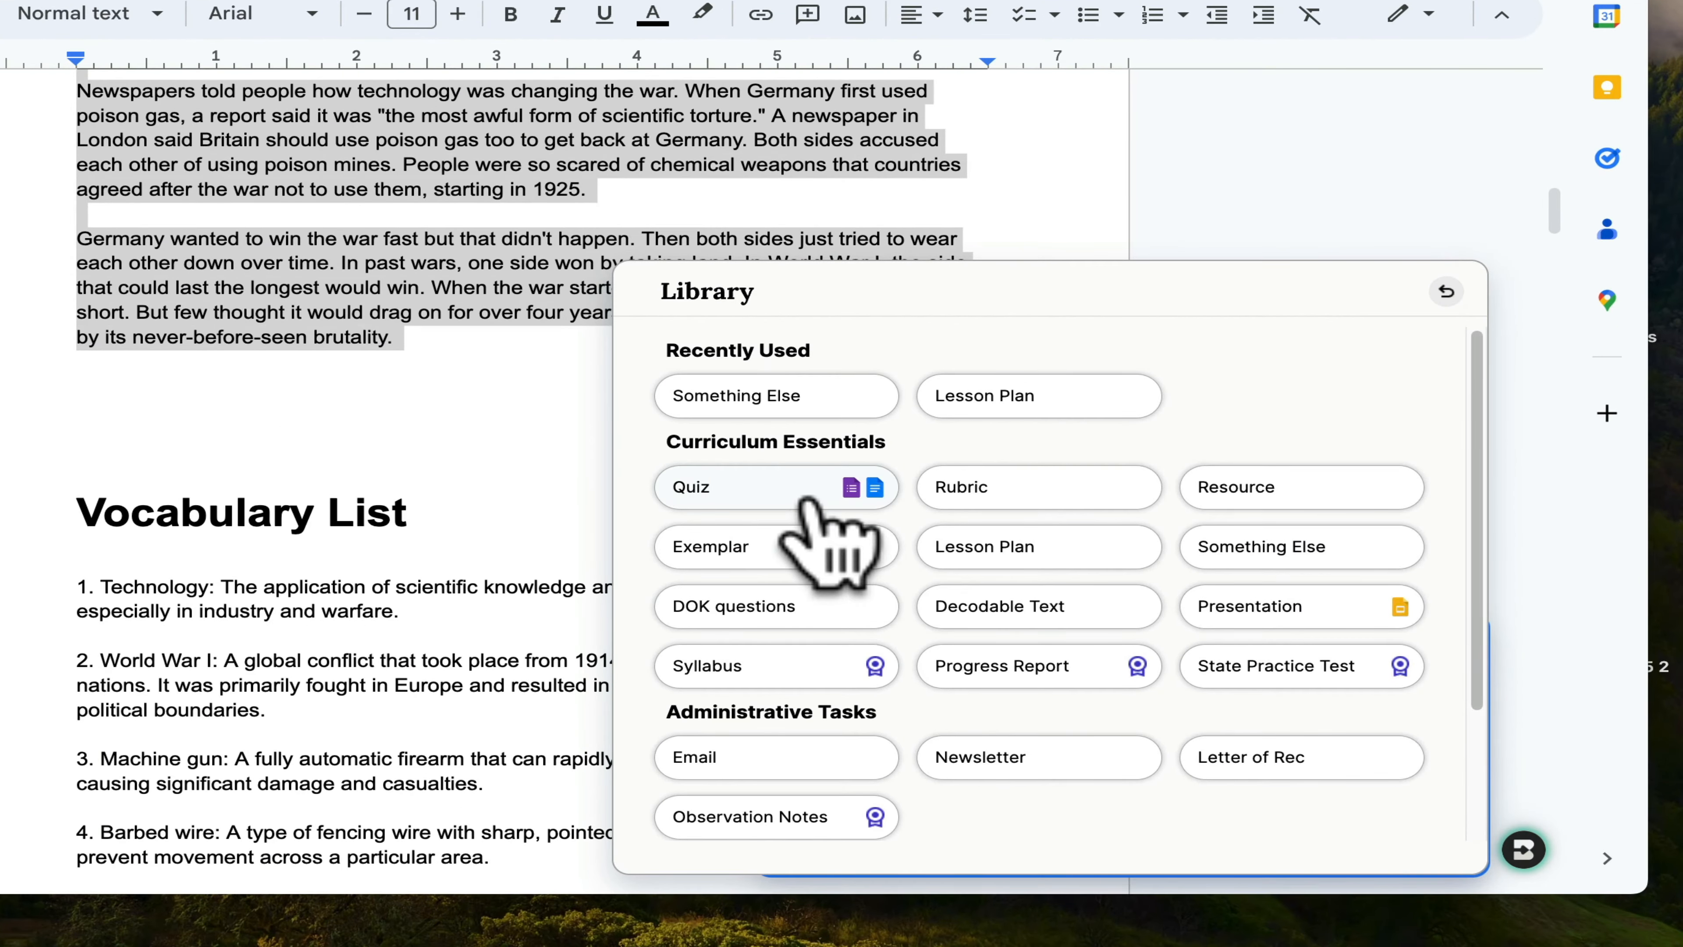
left_click(805, 501)
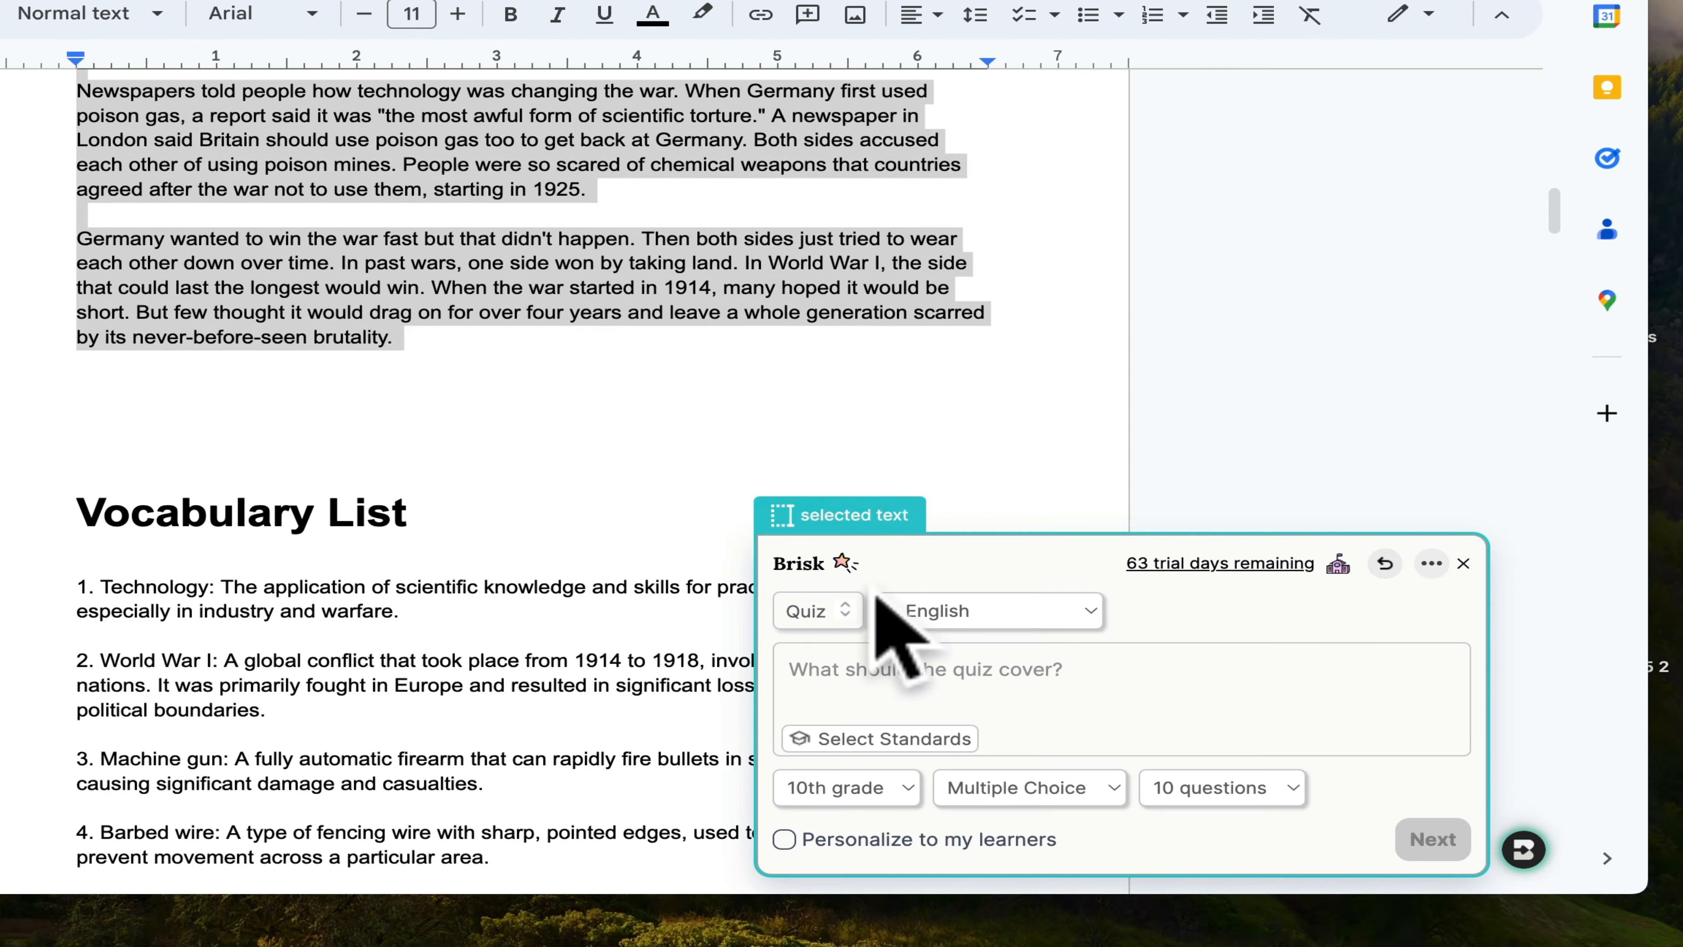
left_click(922, 677)
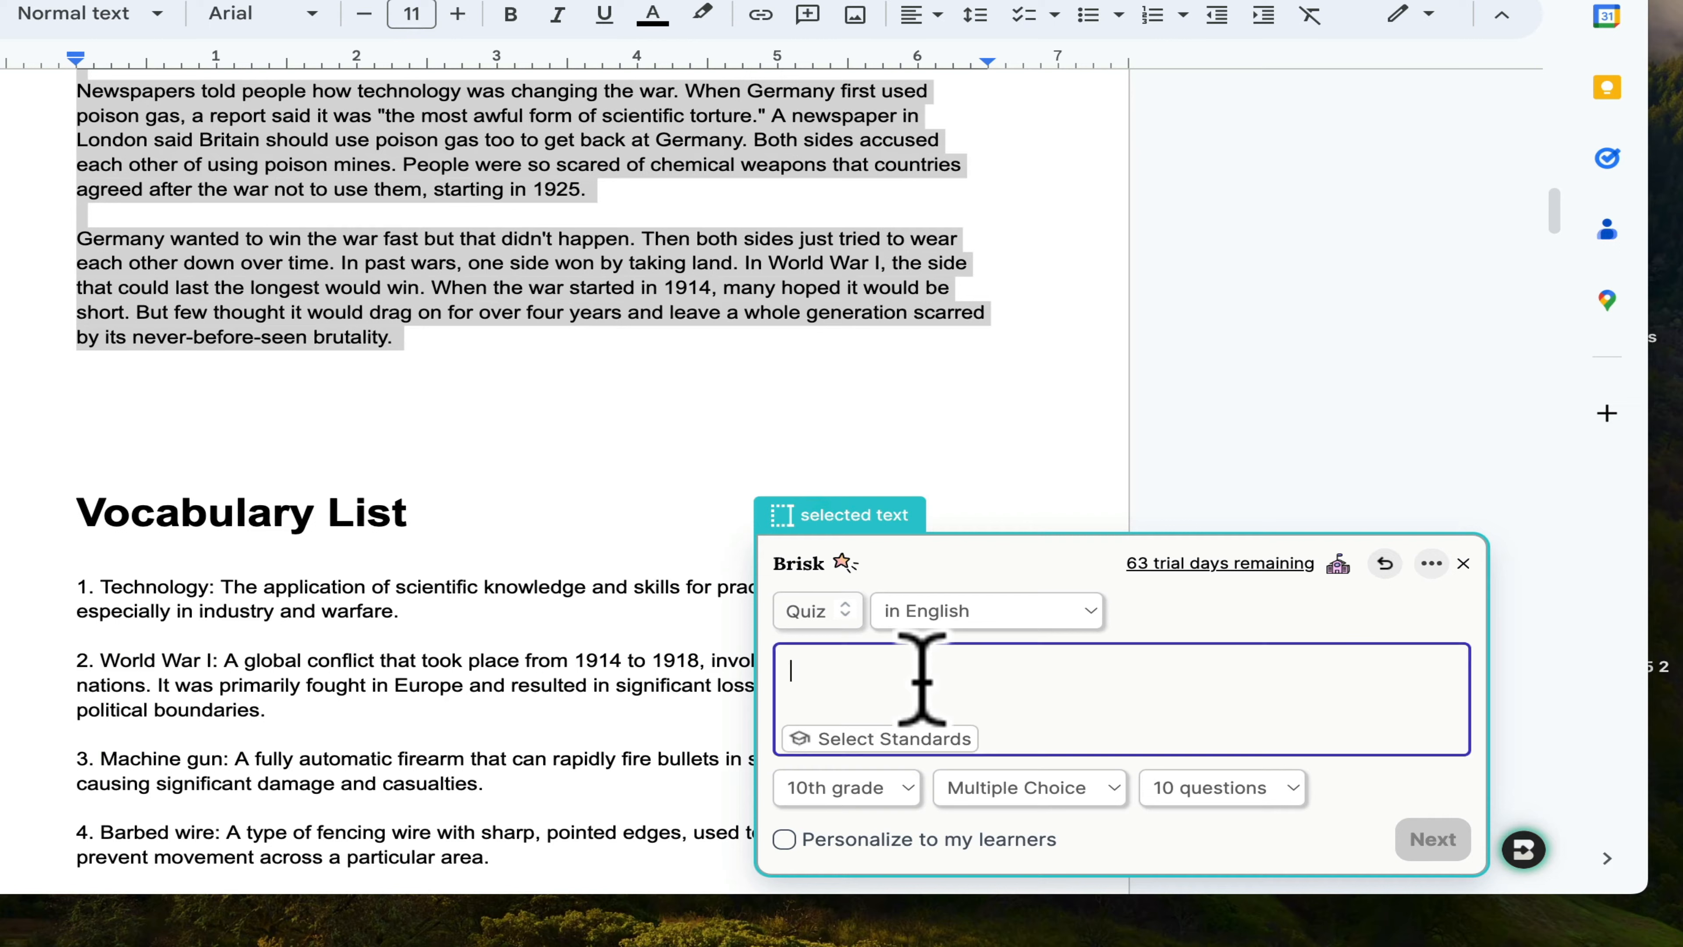
type("the selected text")
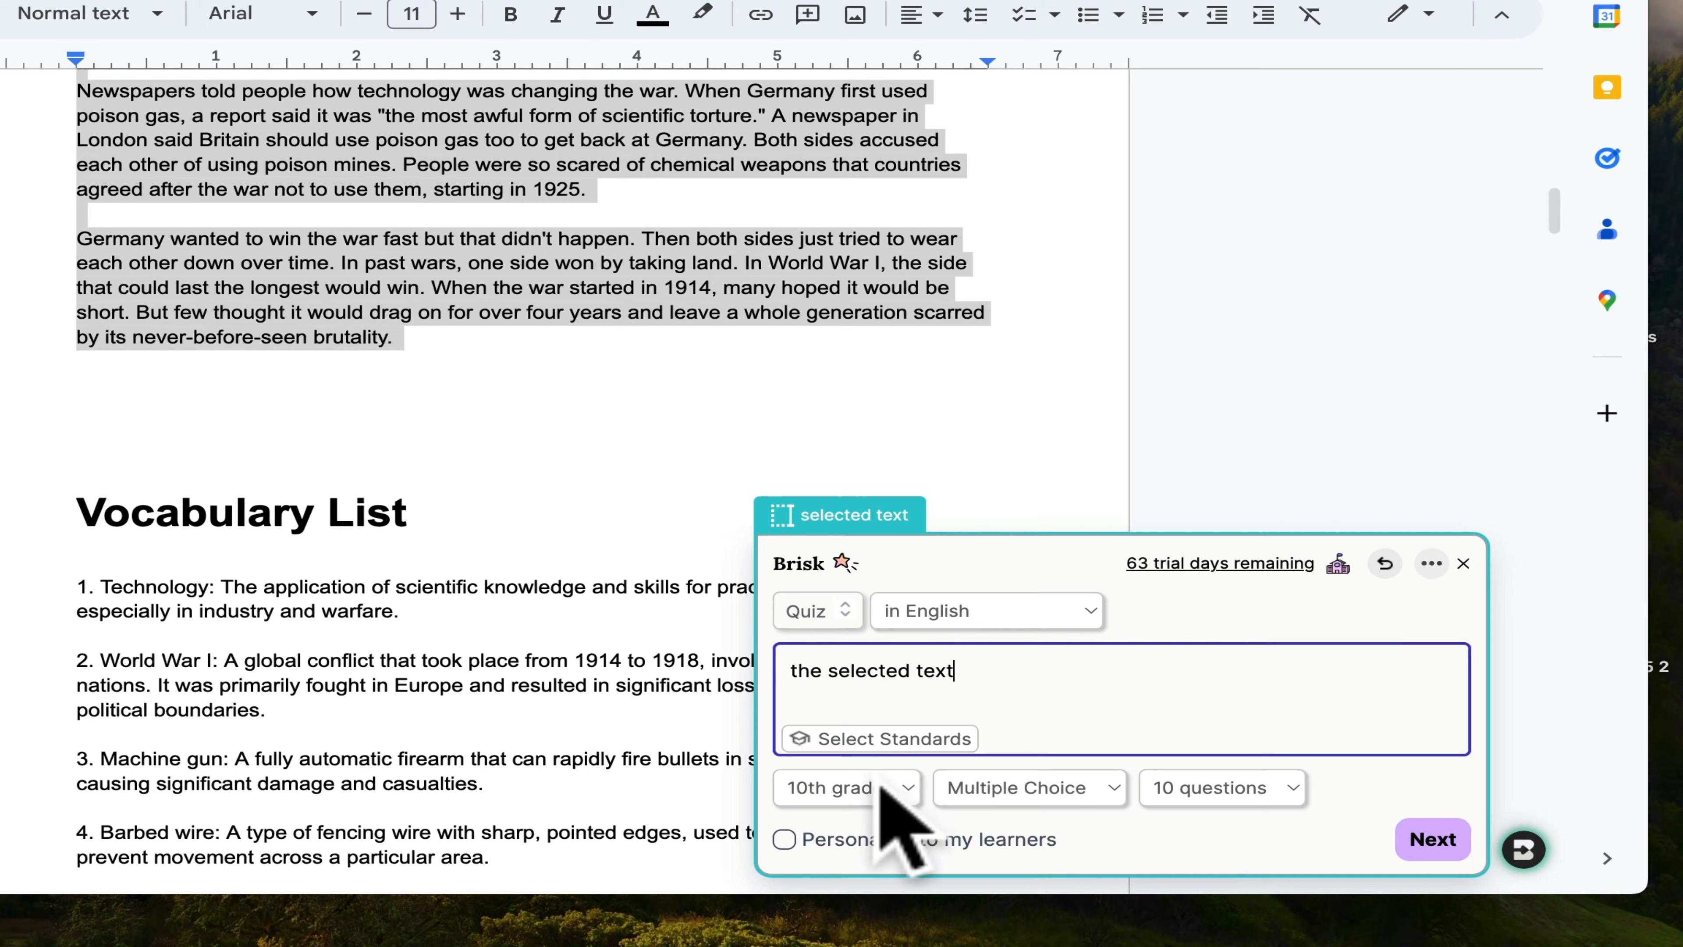
left_click(1000, 790)
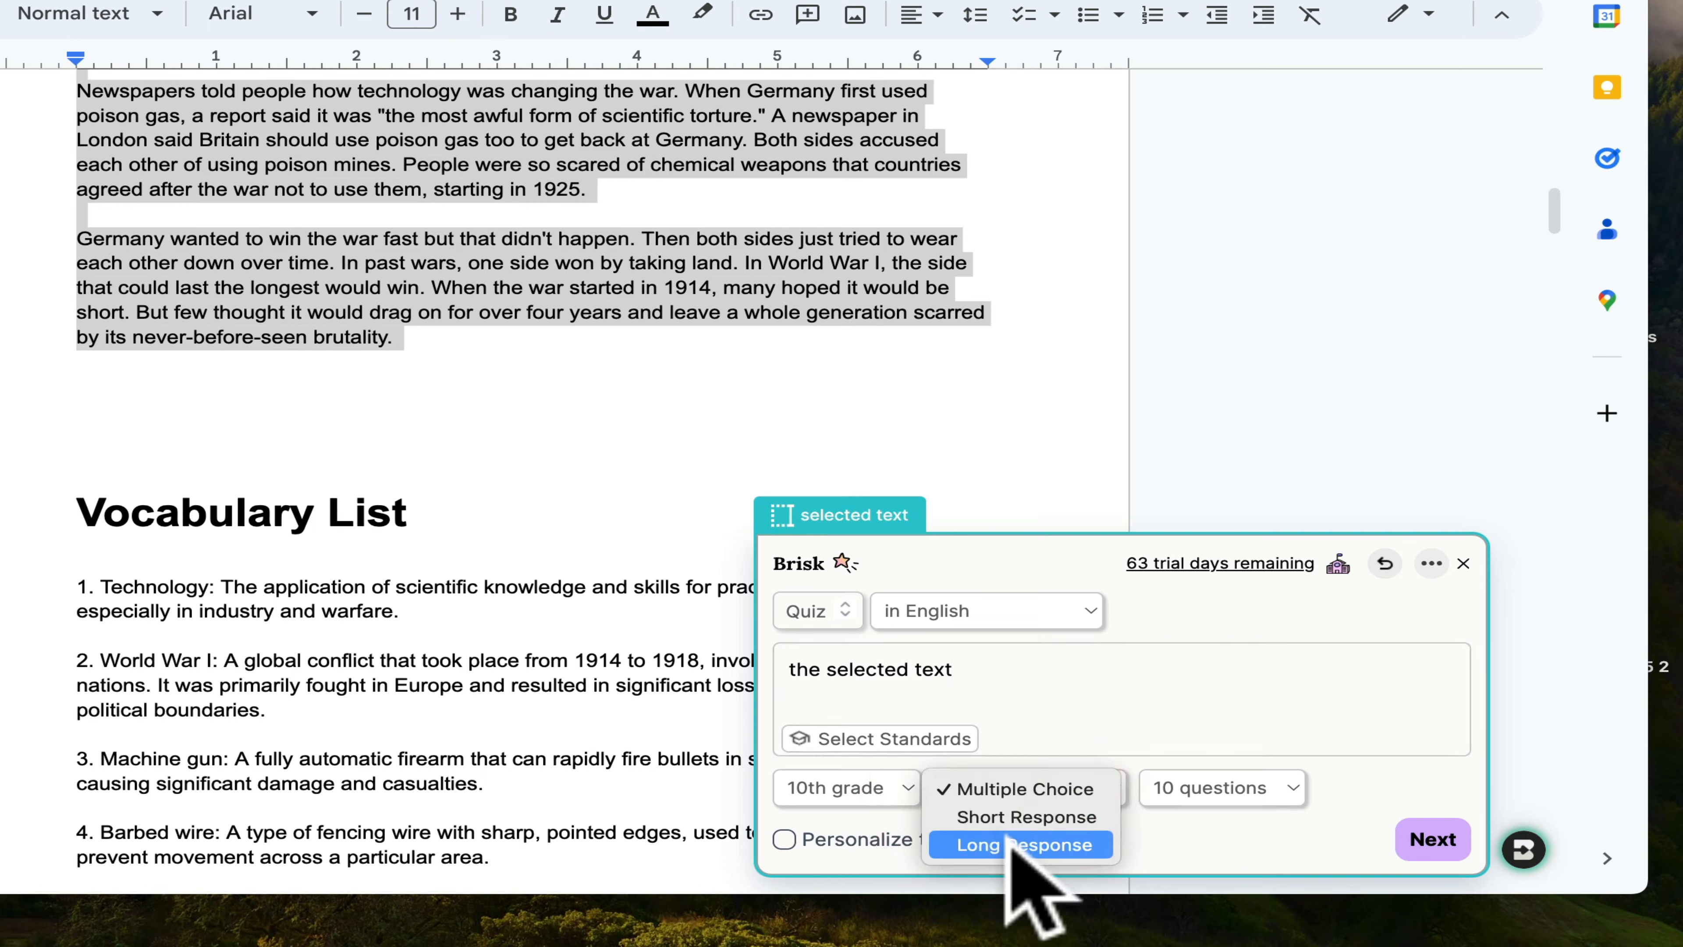
left_click(1186, 849)
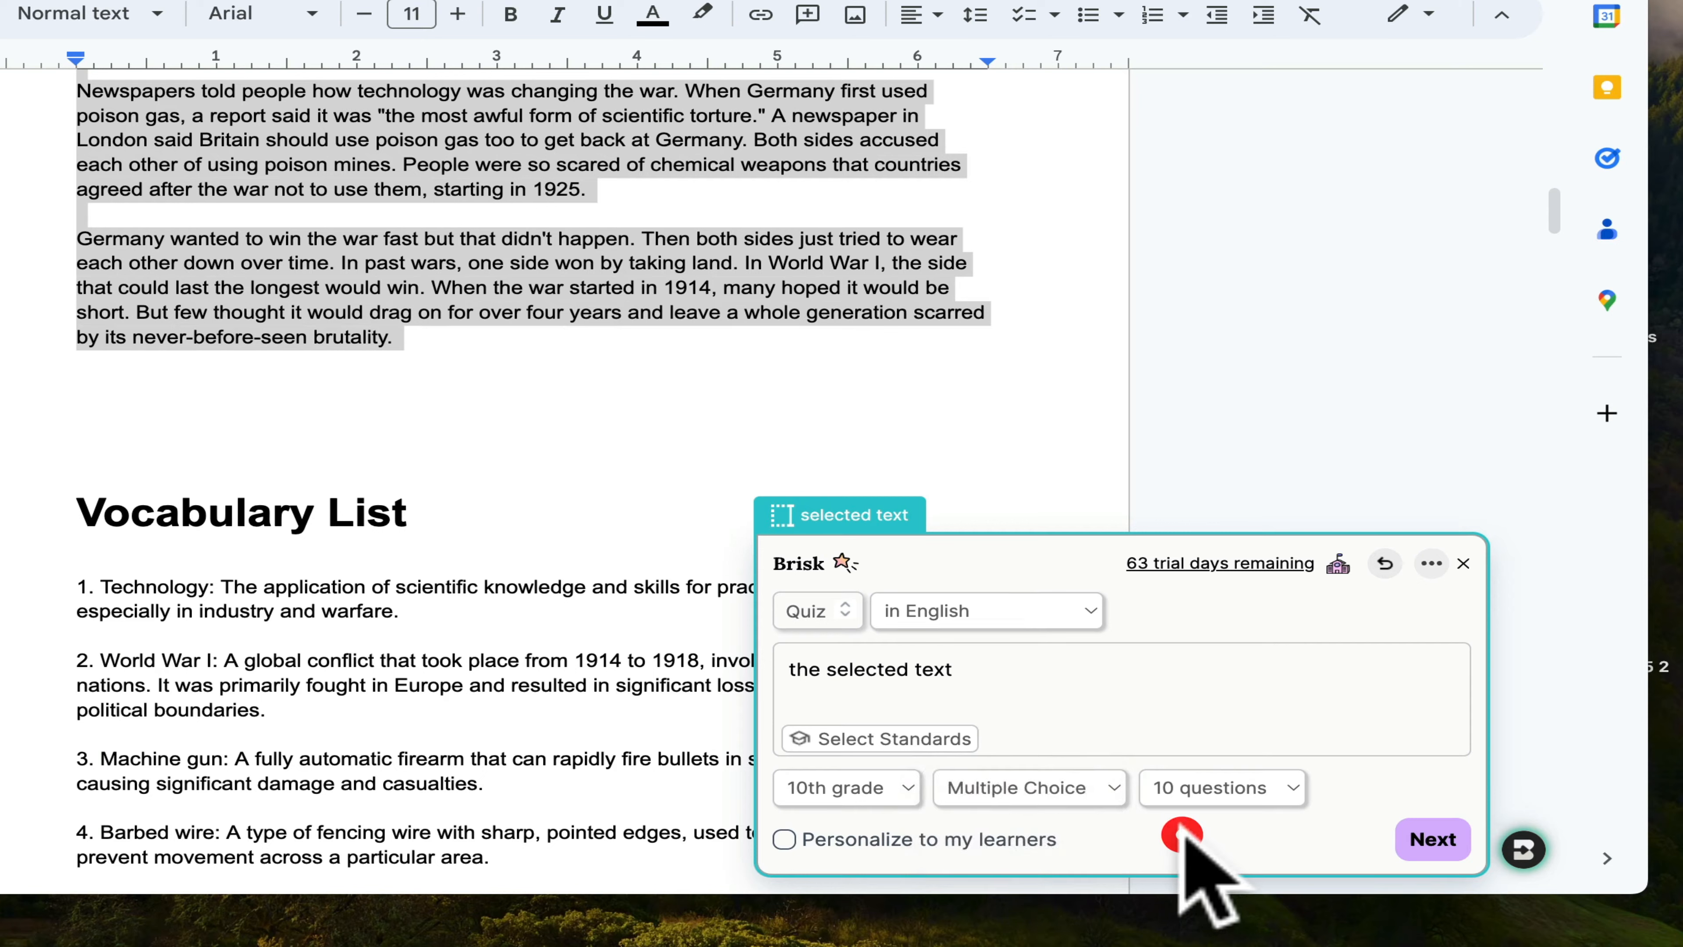
left_click(1191, 789)
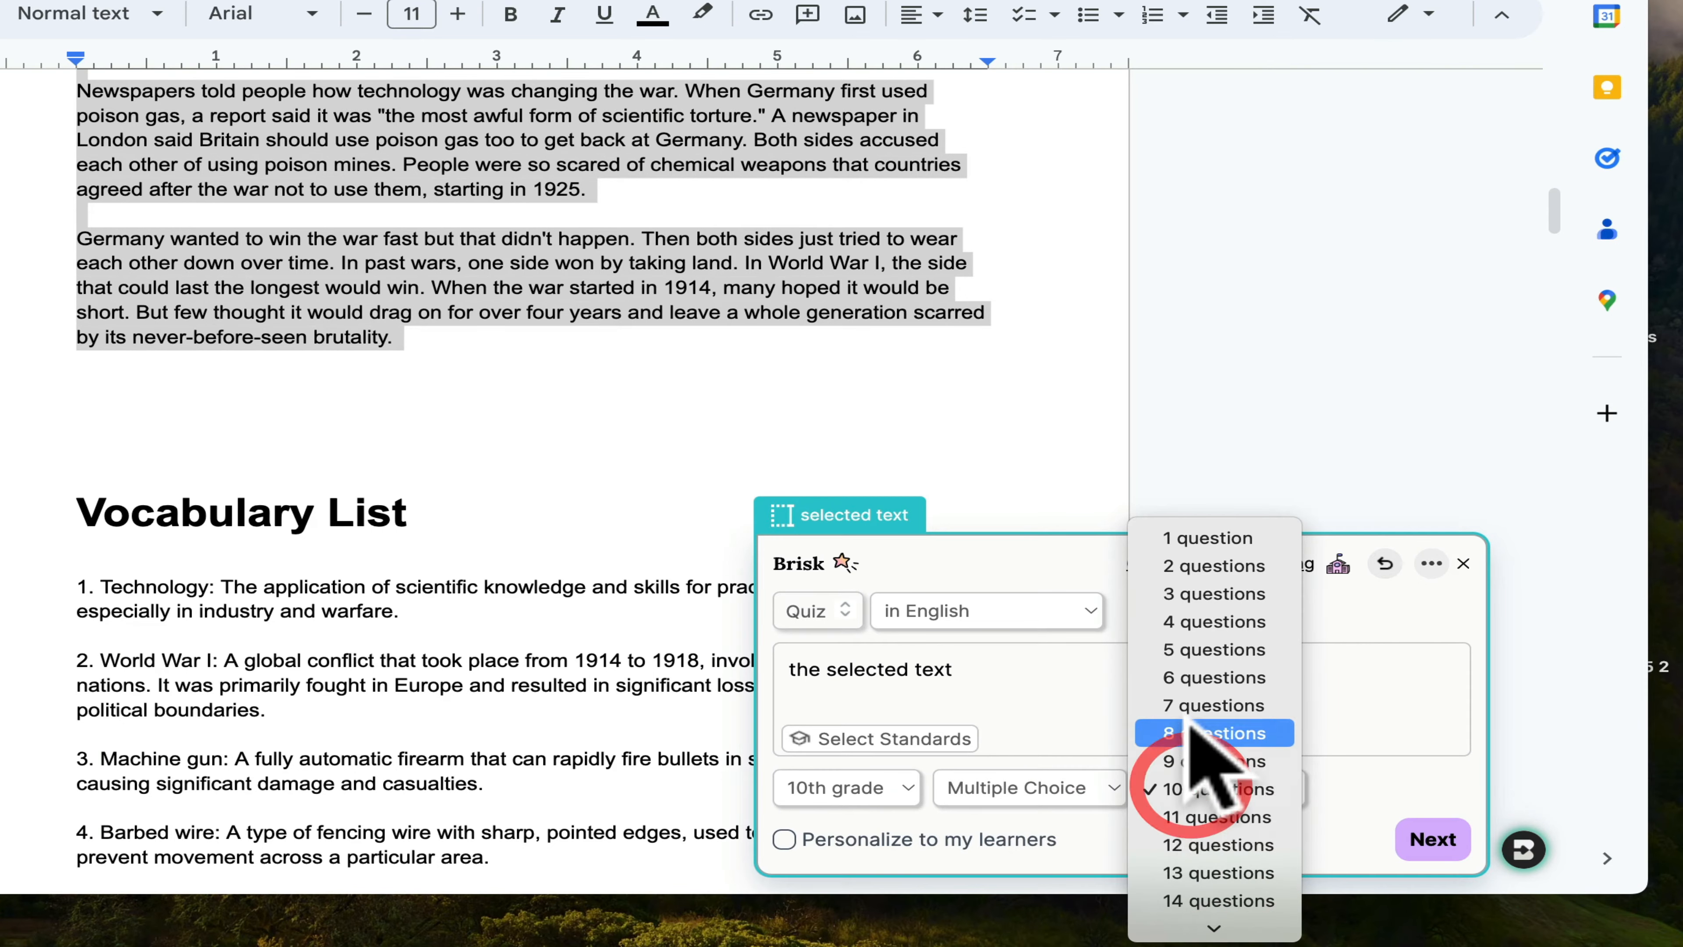
left_click(1200, 789)
left_click(1432, 839)
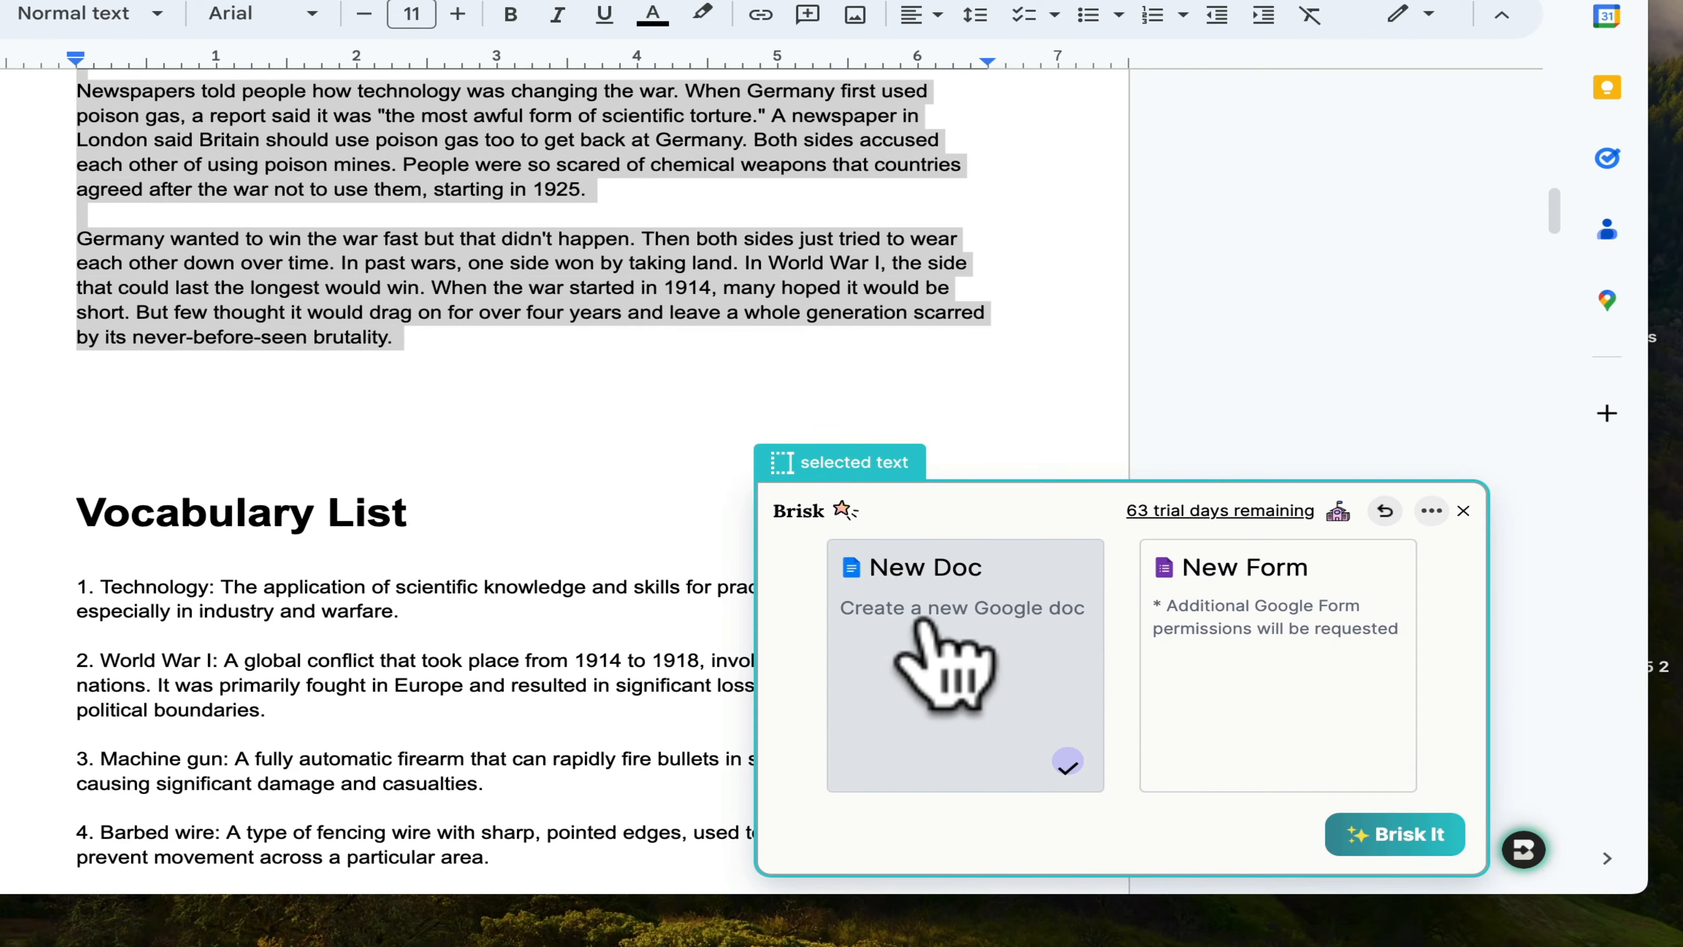
- Generate the quiz as a new Google Form, signing in with the listed account and allowing Brisk Teaching to access Google Forms
left_click(1256, 659)
left_click(1405, 837)
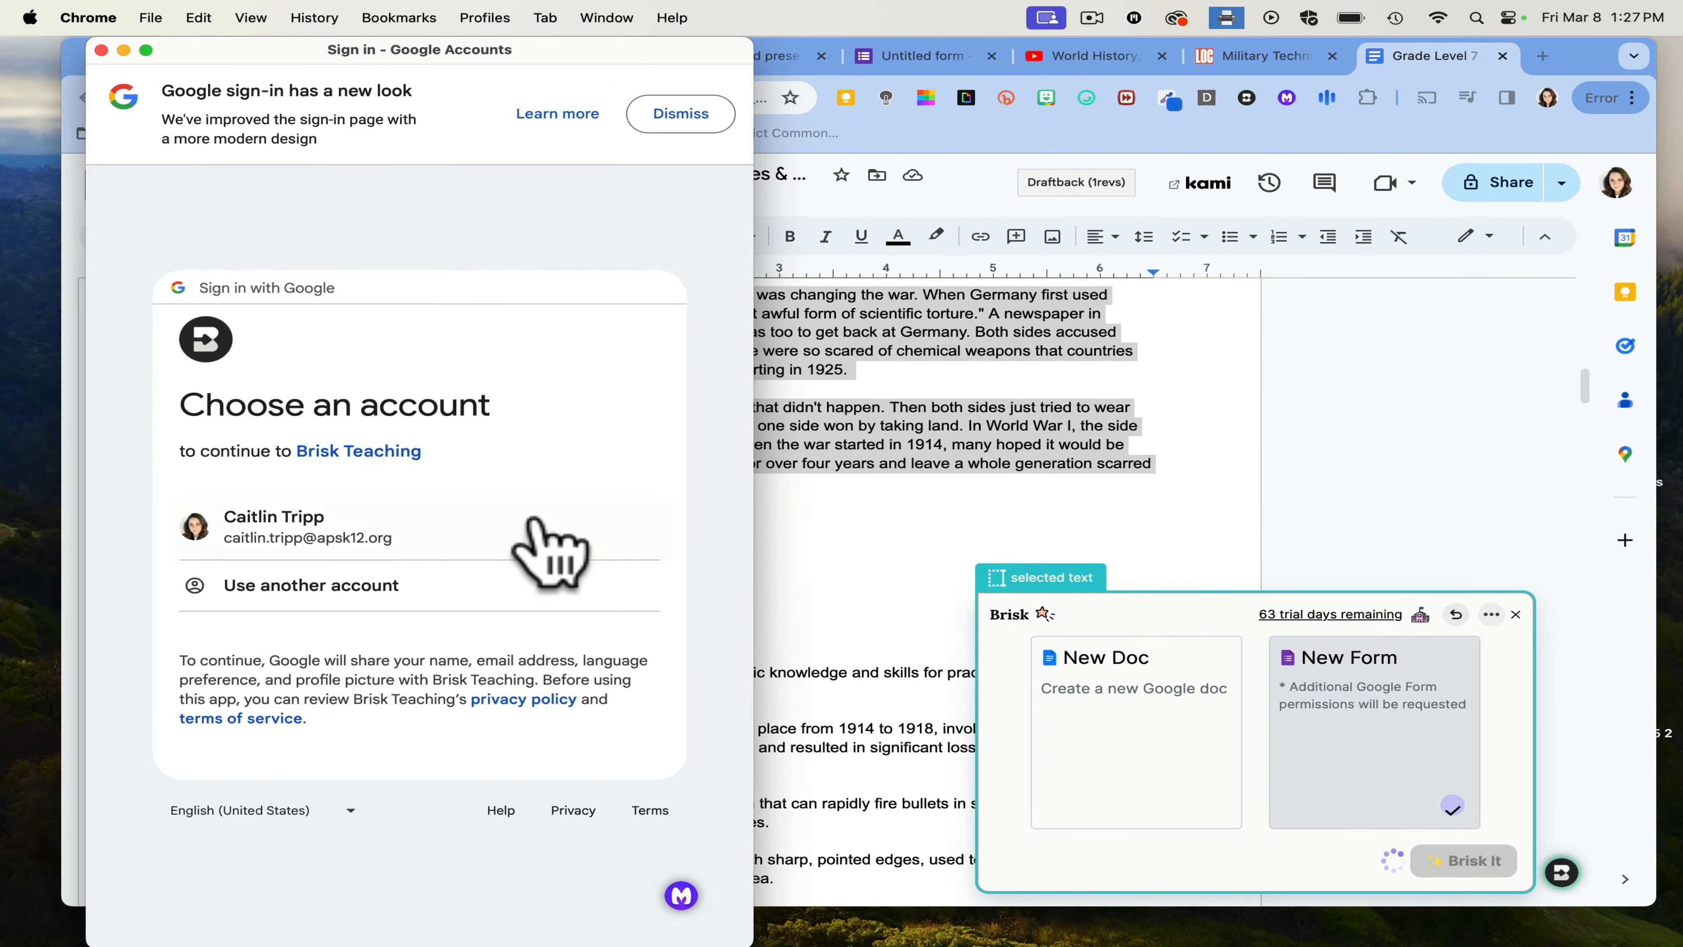
left_click(325, 550)
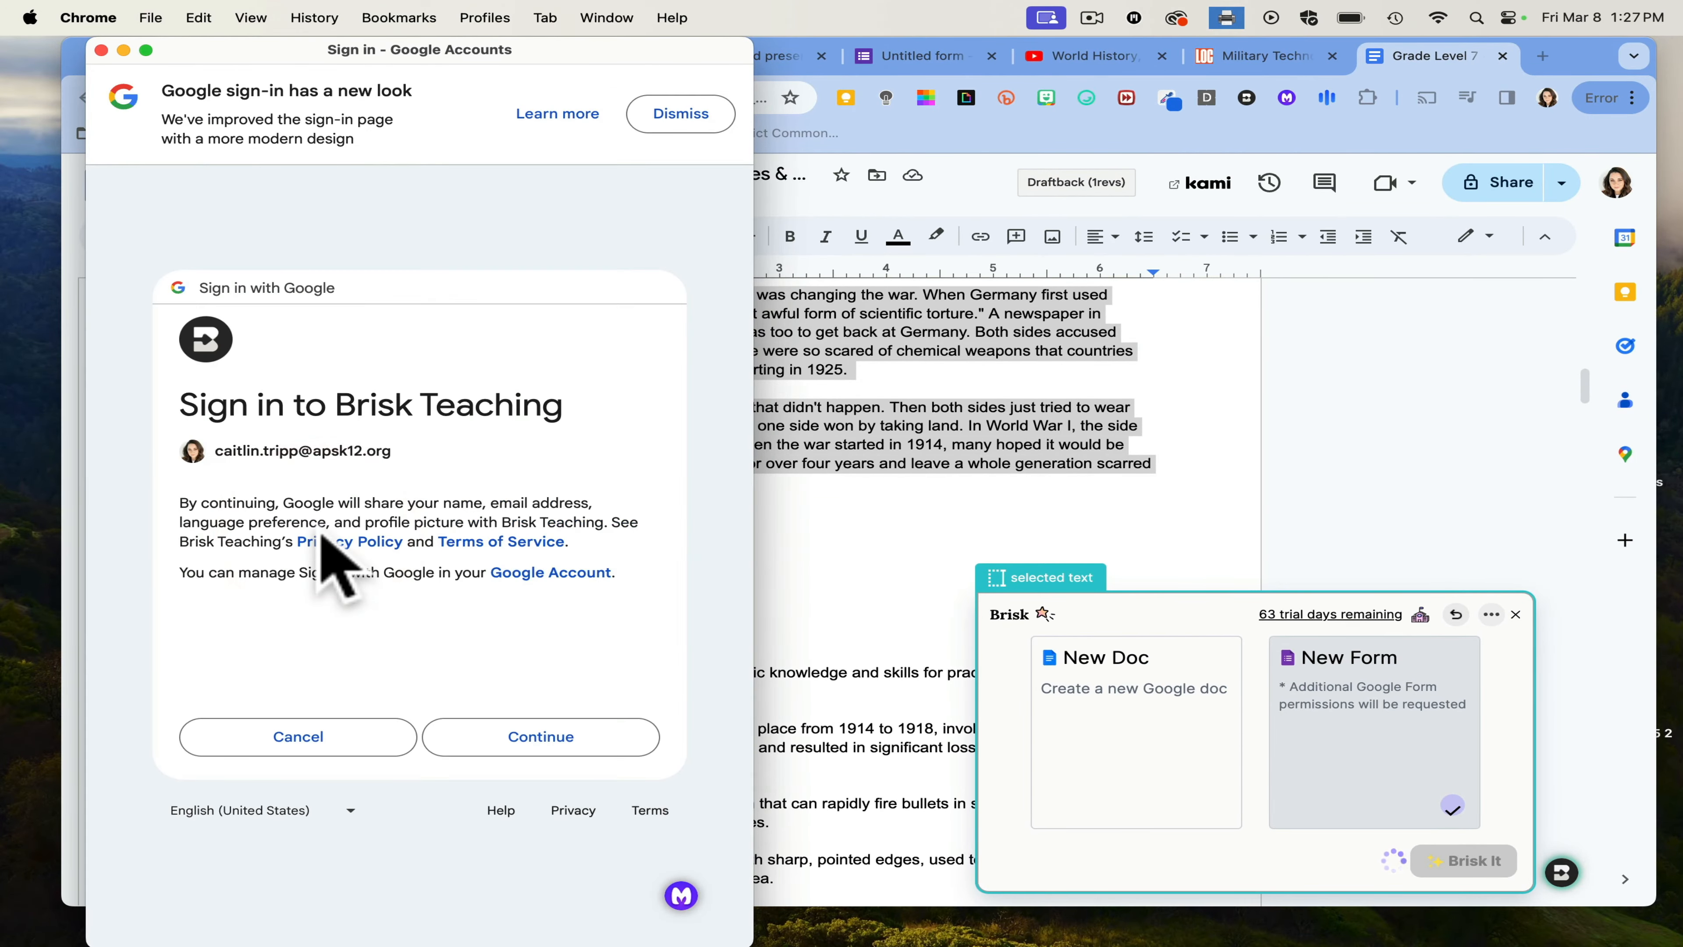
left_click(527, 737)
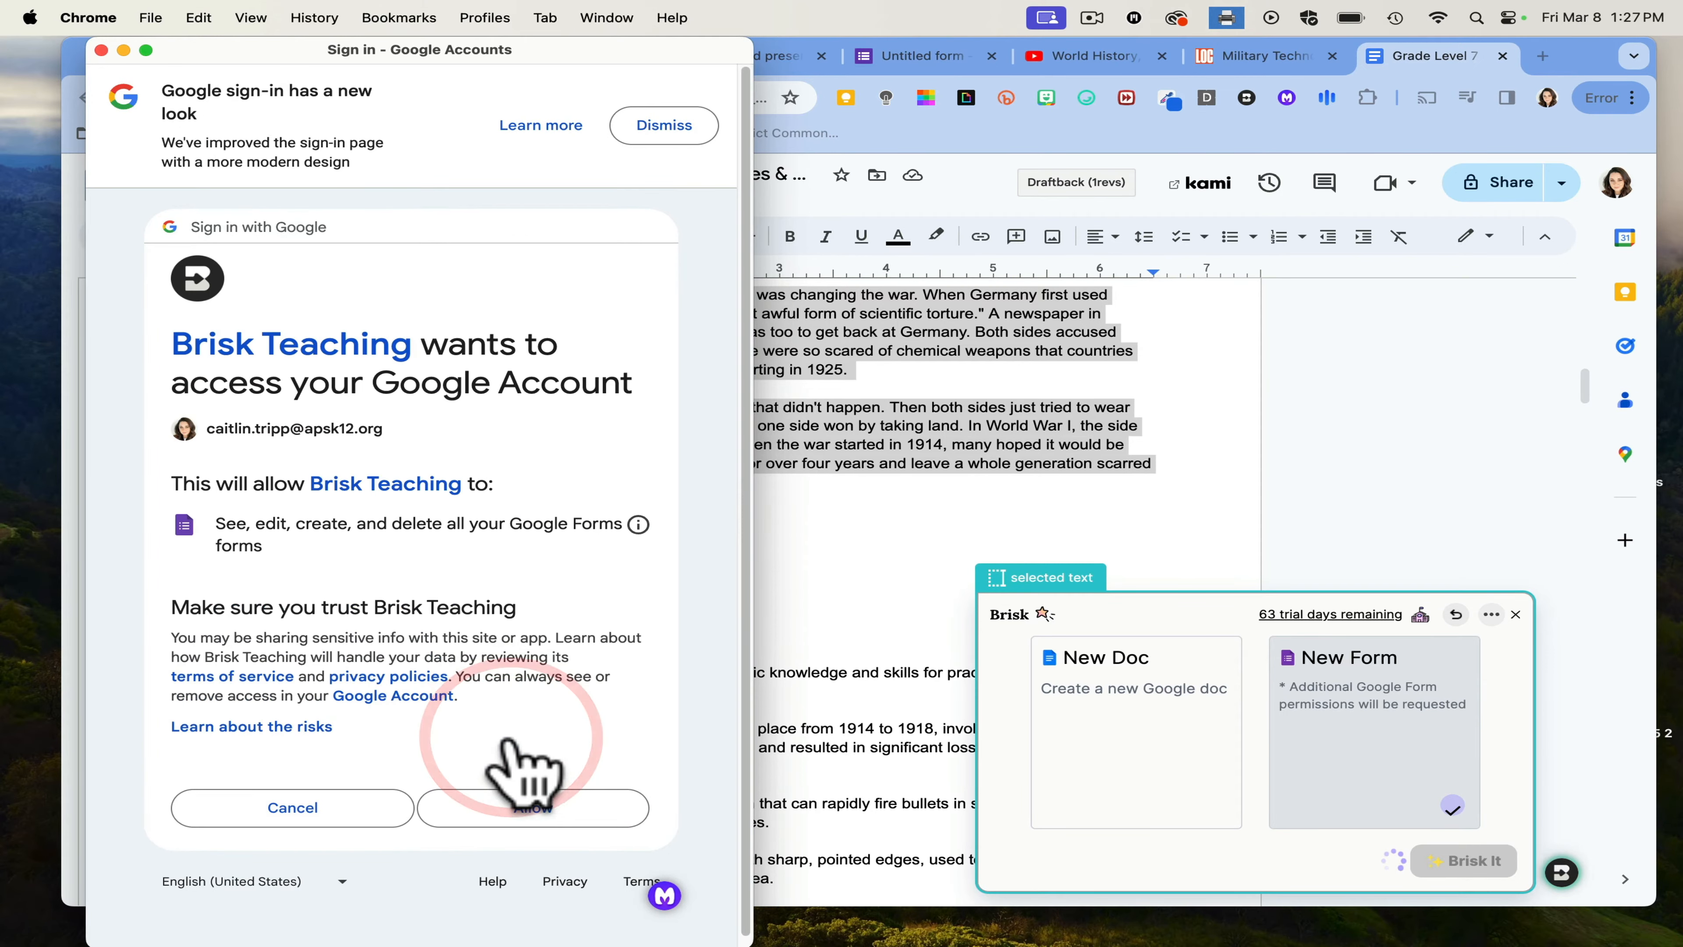
left_click(528, 807)
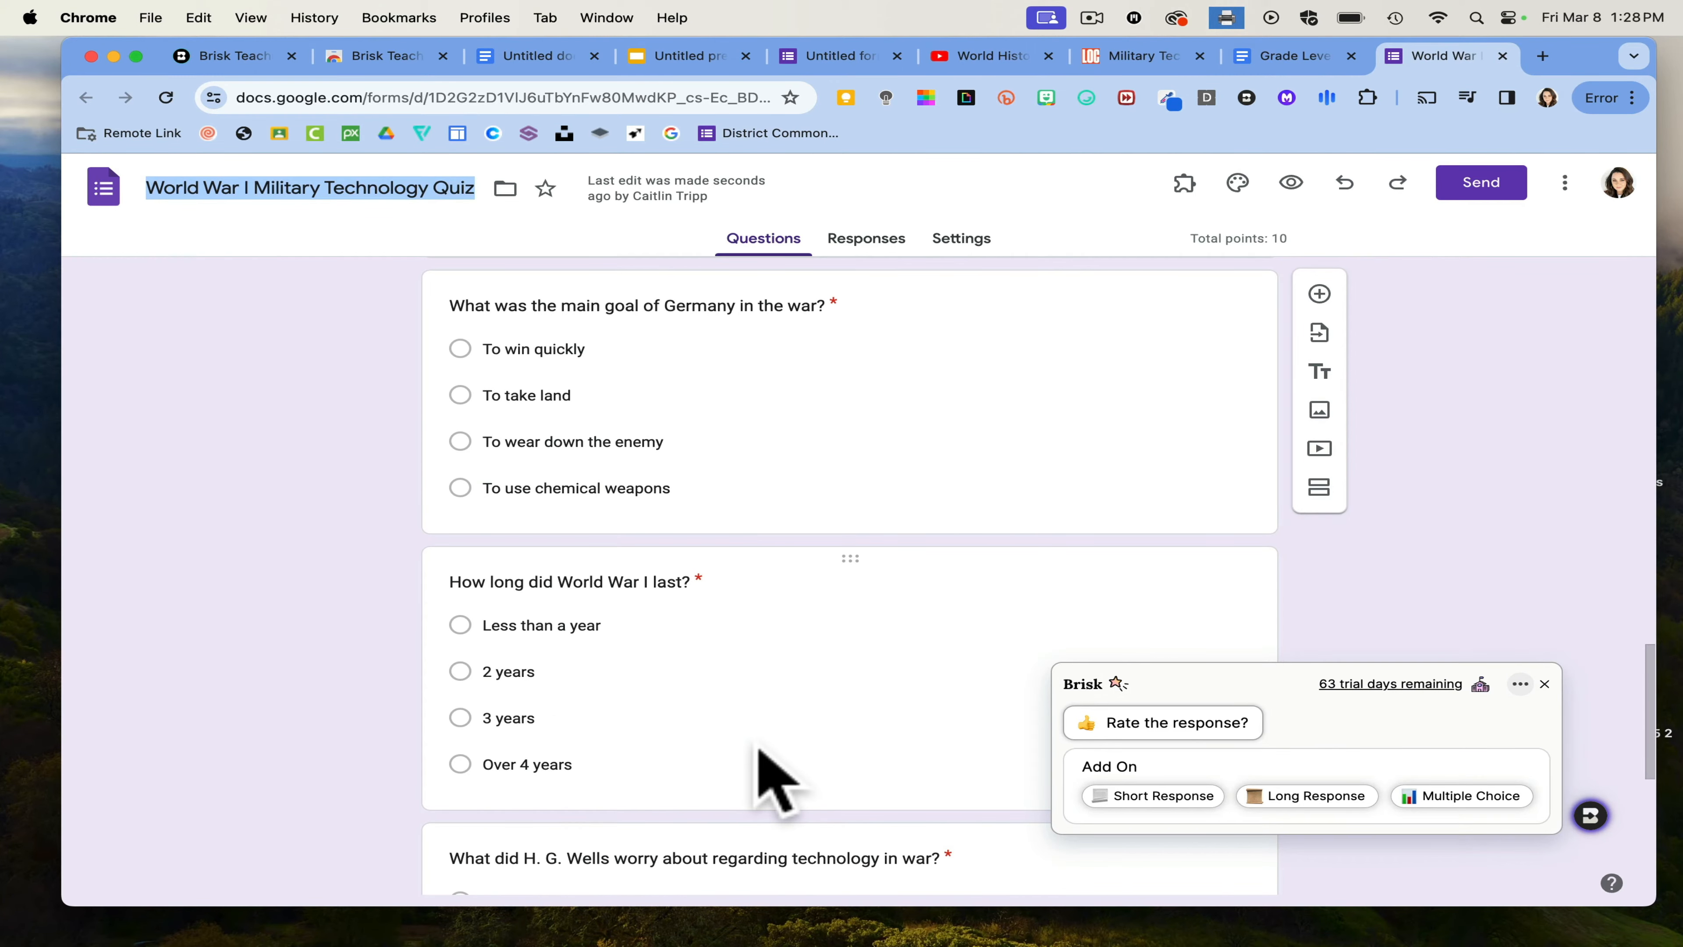
- Review the questions and answer choices throughout the generated World War I Military Technology Quiz form
scroll(759, 749, "down", 8)
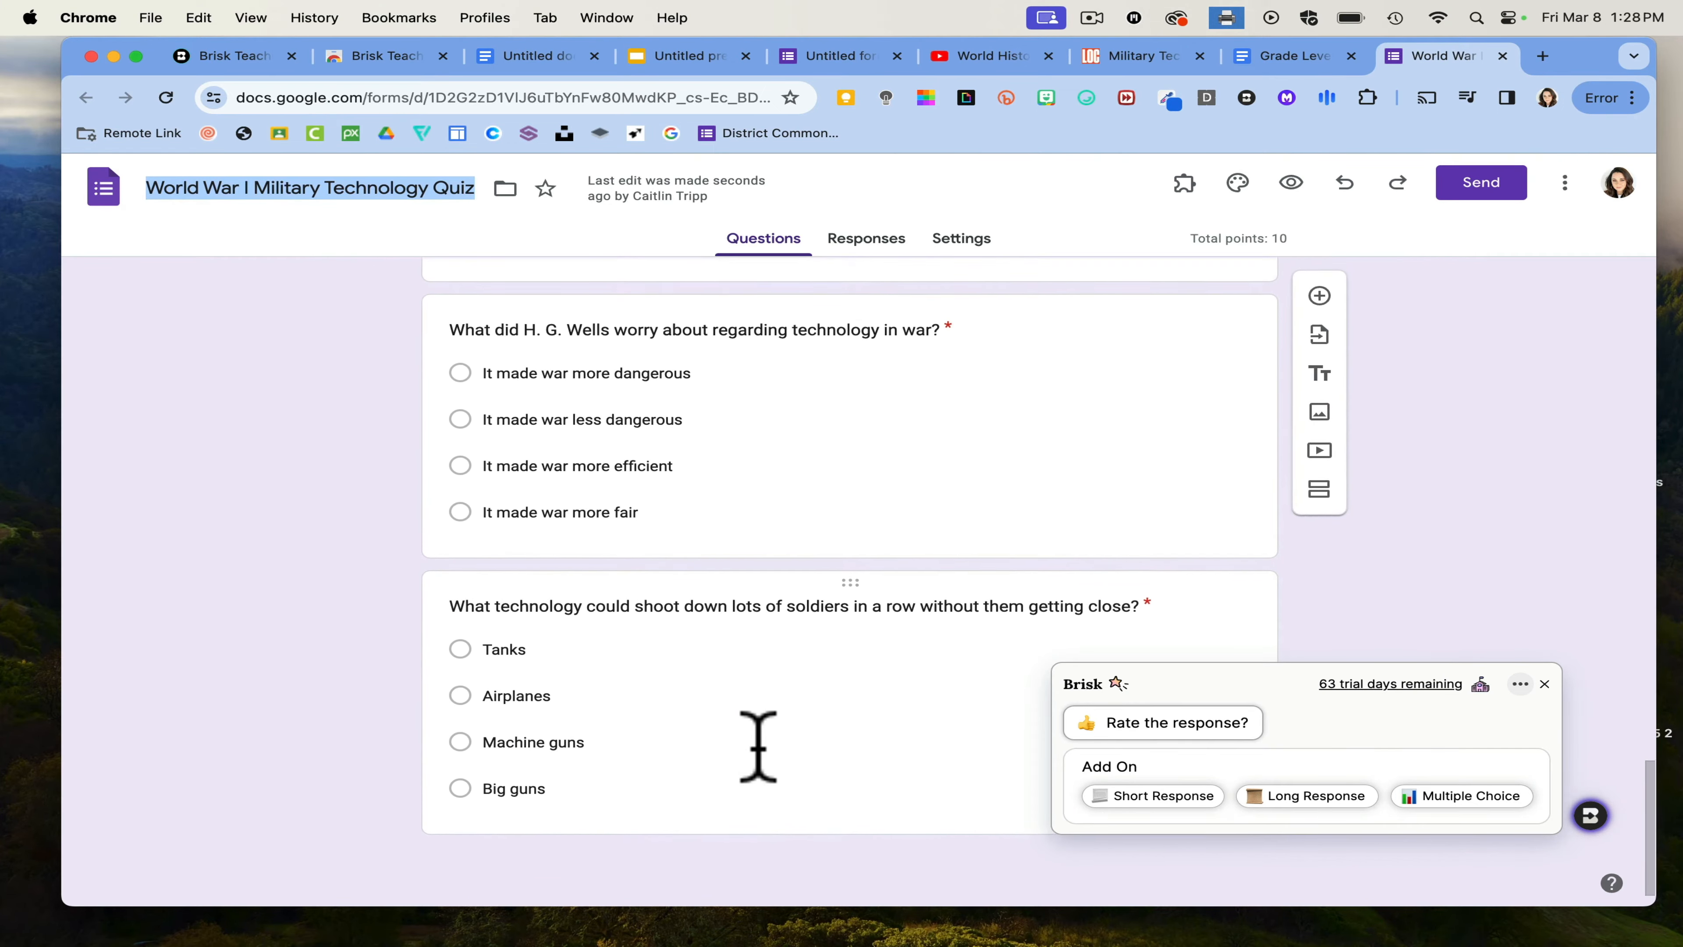
scroll(757, 746, "up", 10)
scroll(760, 749, "up", 5)
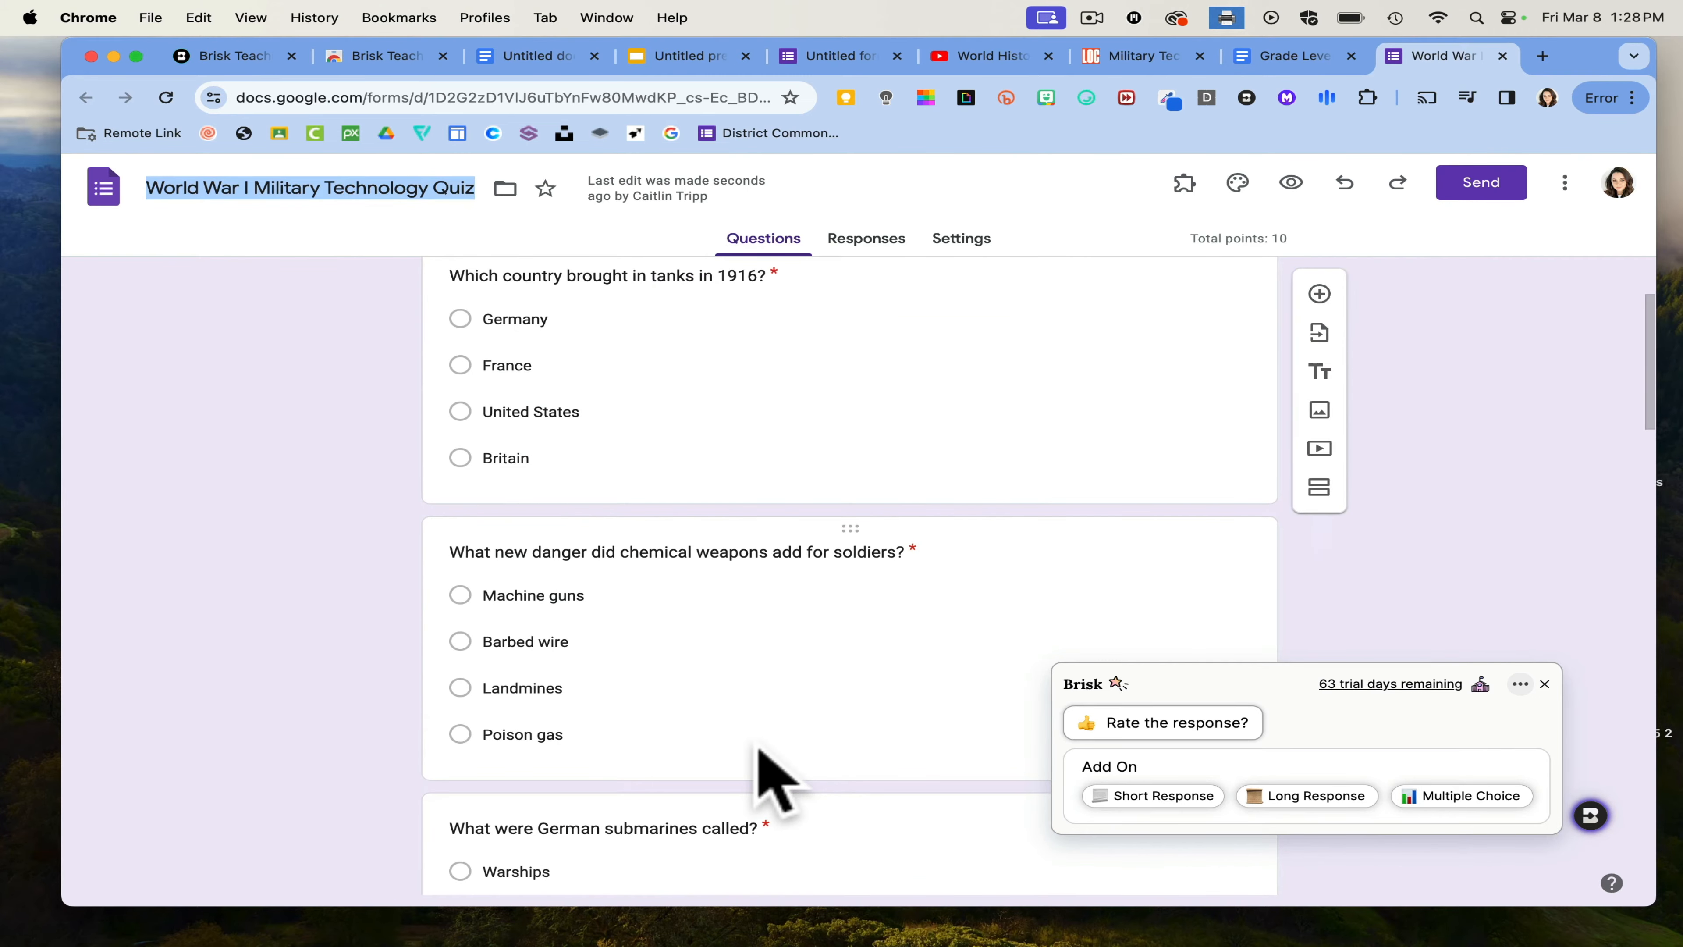
scroll(759, 749, "up", 3)
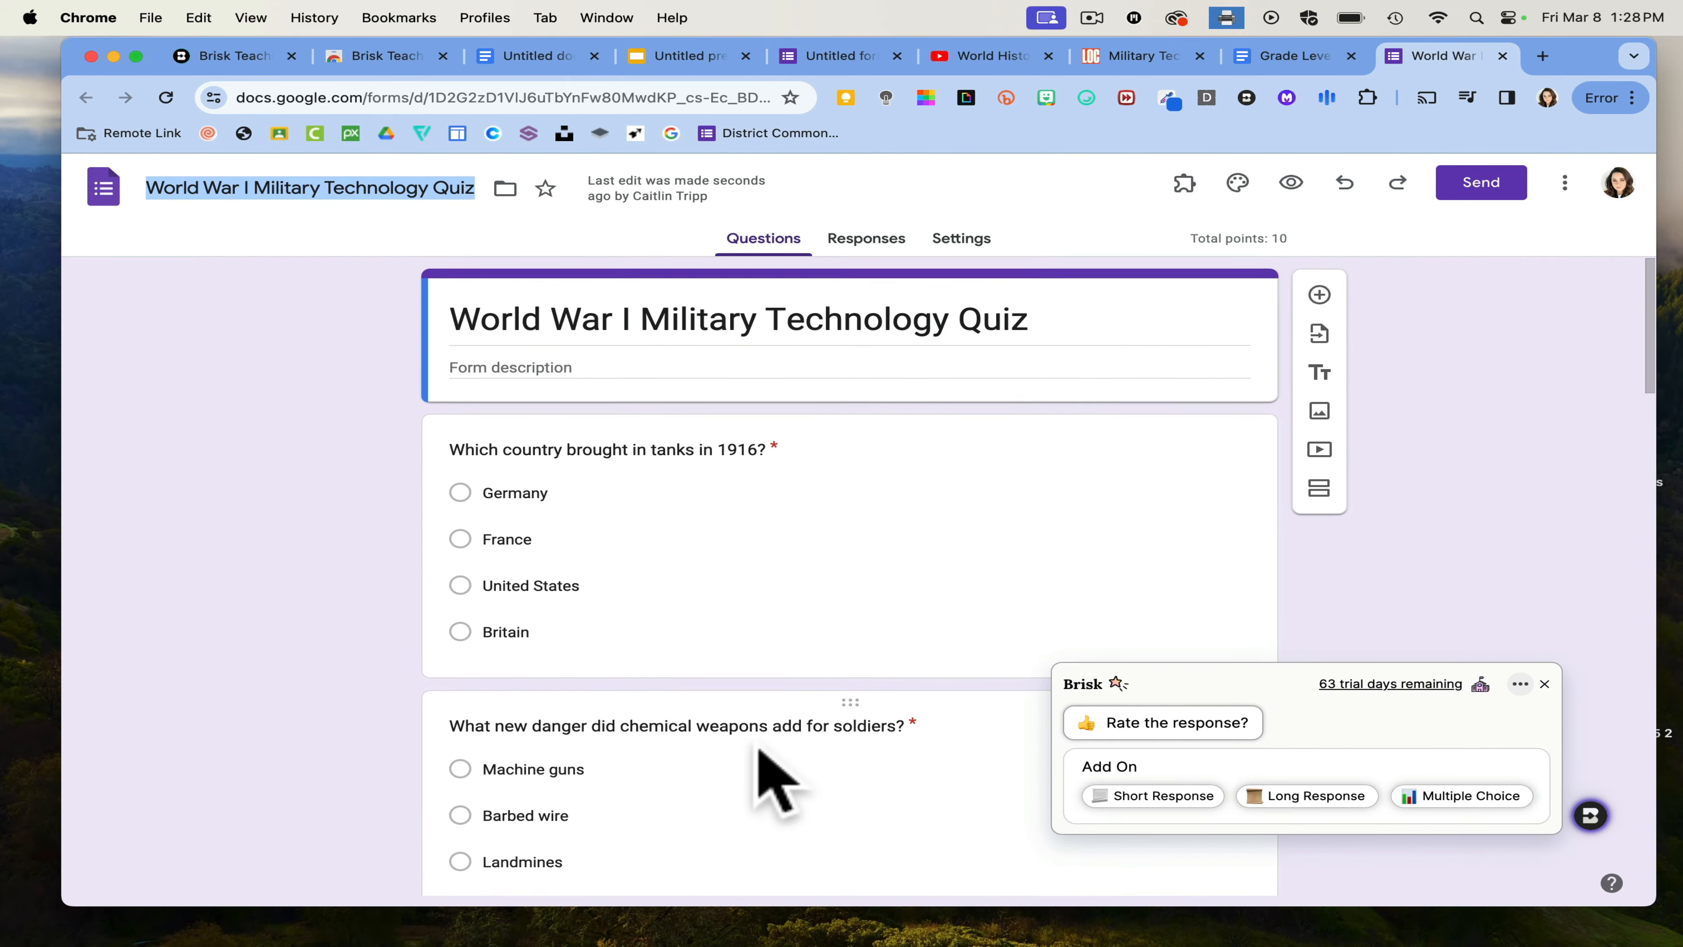
scroll(775, 785, "down", 6)
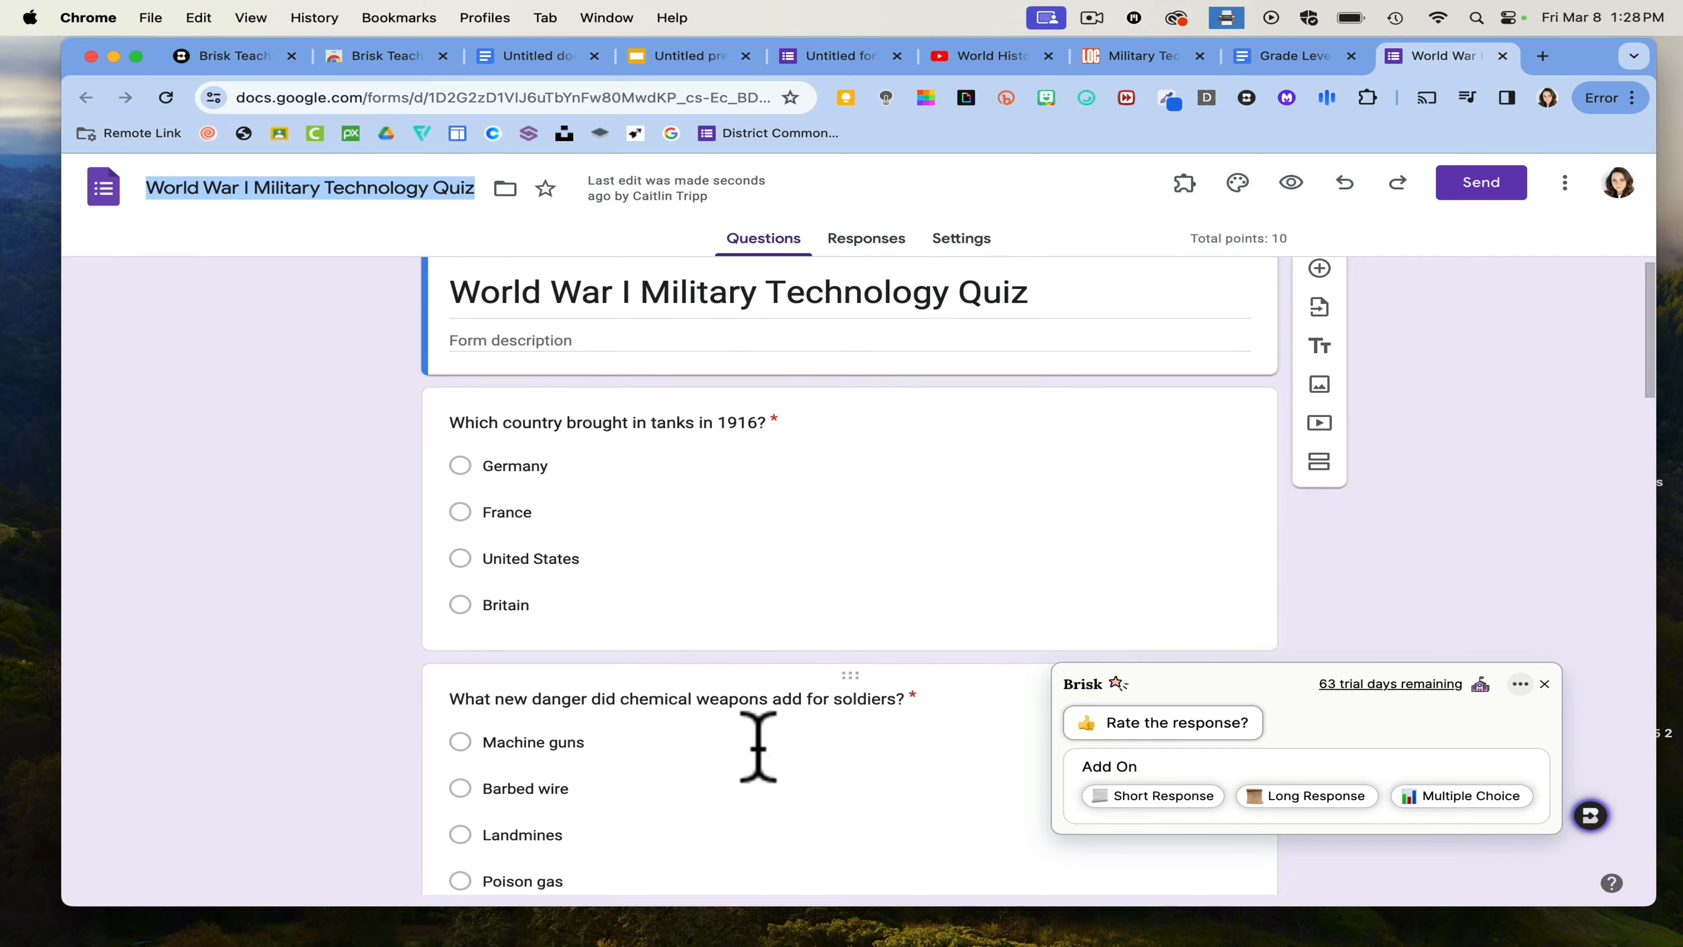
scroll(776, 786, "down", 5)
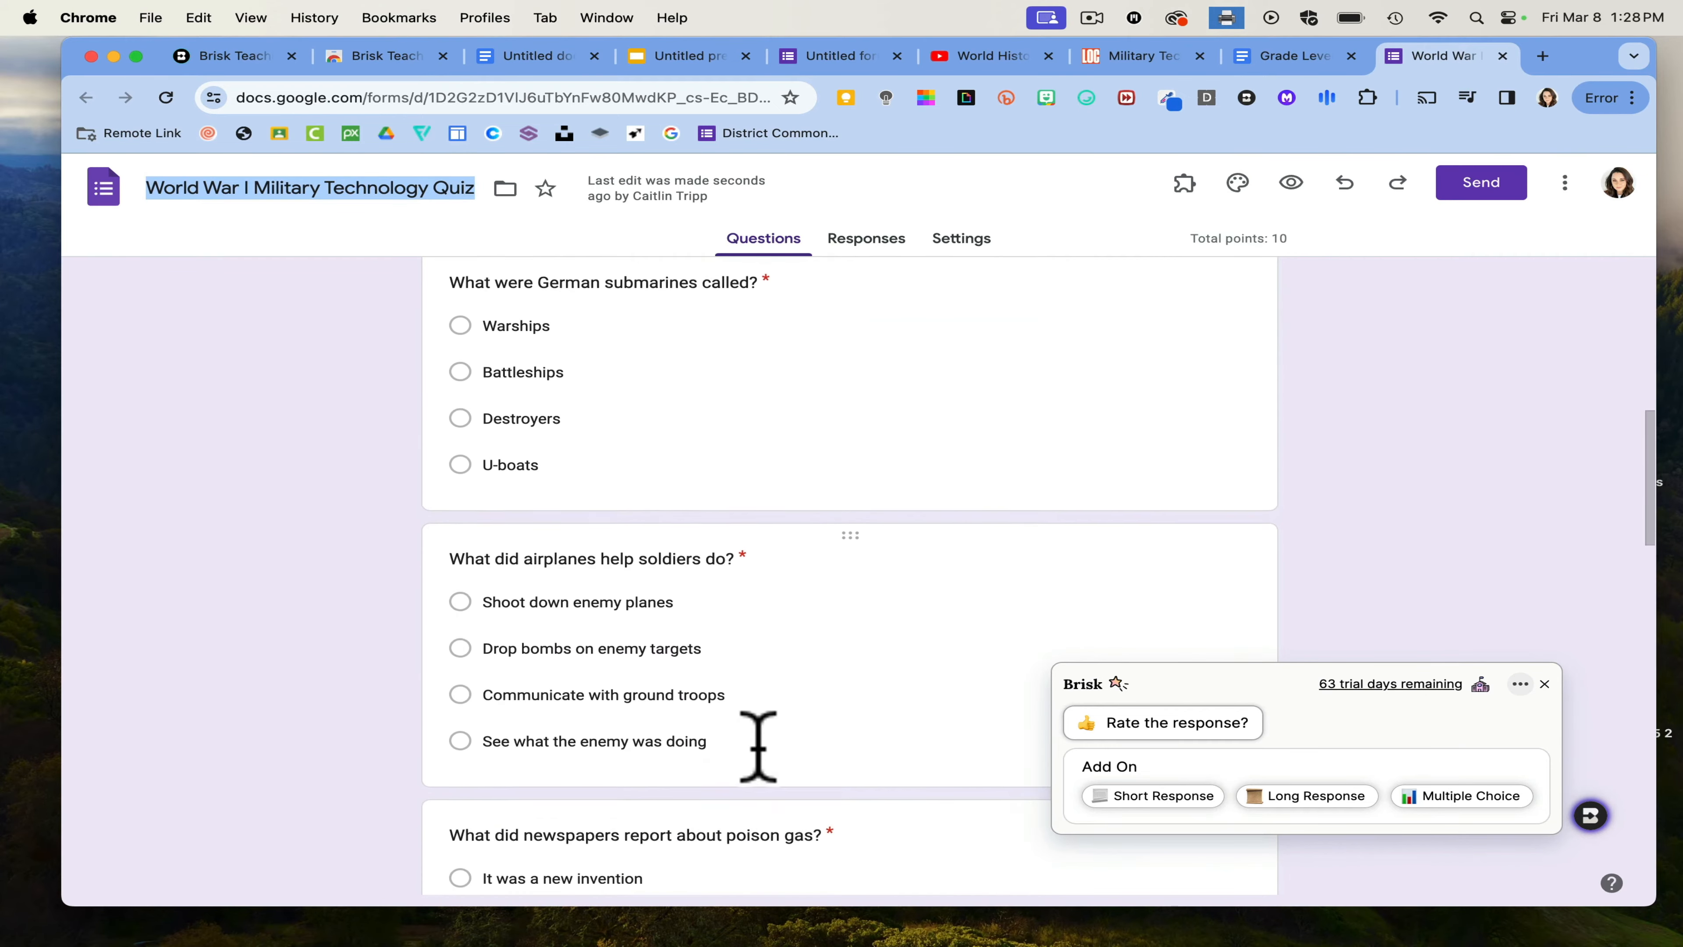
- Check the remaining questions through the machine-gun question at the end of the quiz, and return to the form's title
scroll(757, 746, "down", 8)
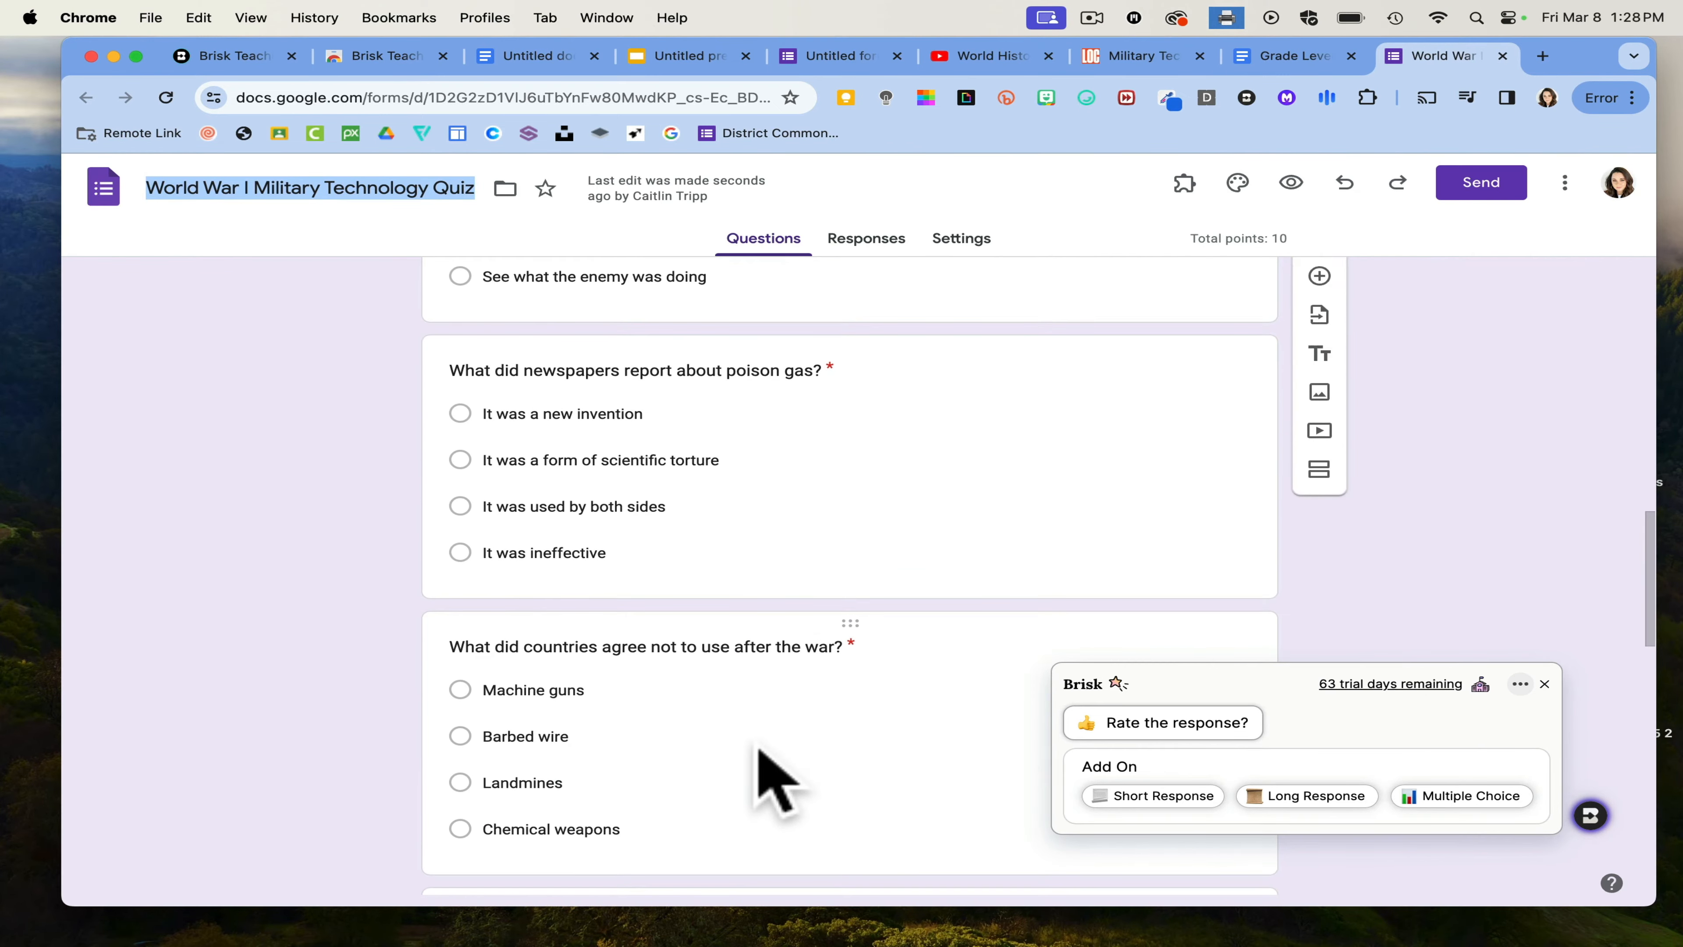
scroll(758, 746, "down", 9)
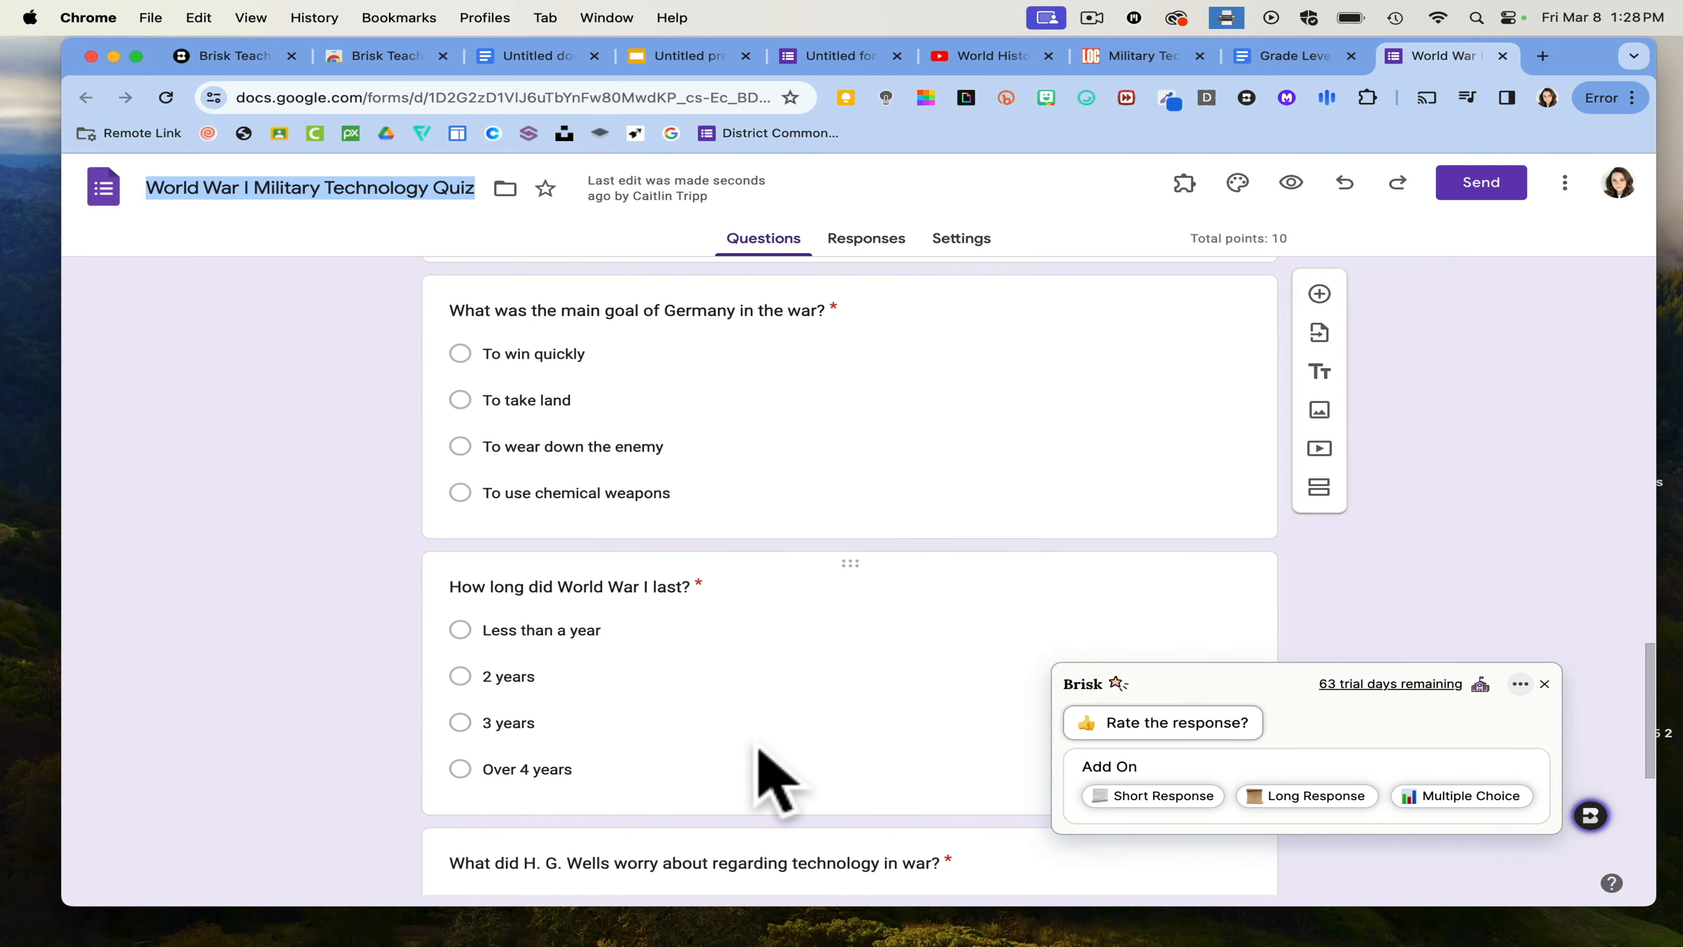
scroll(762, 762, "down", 2)
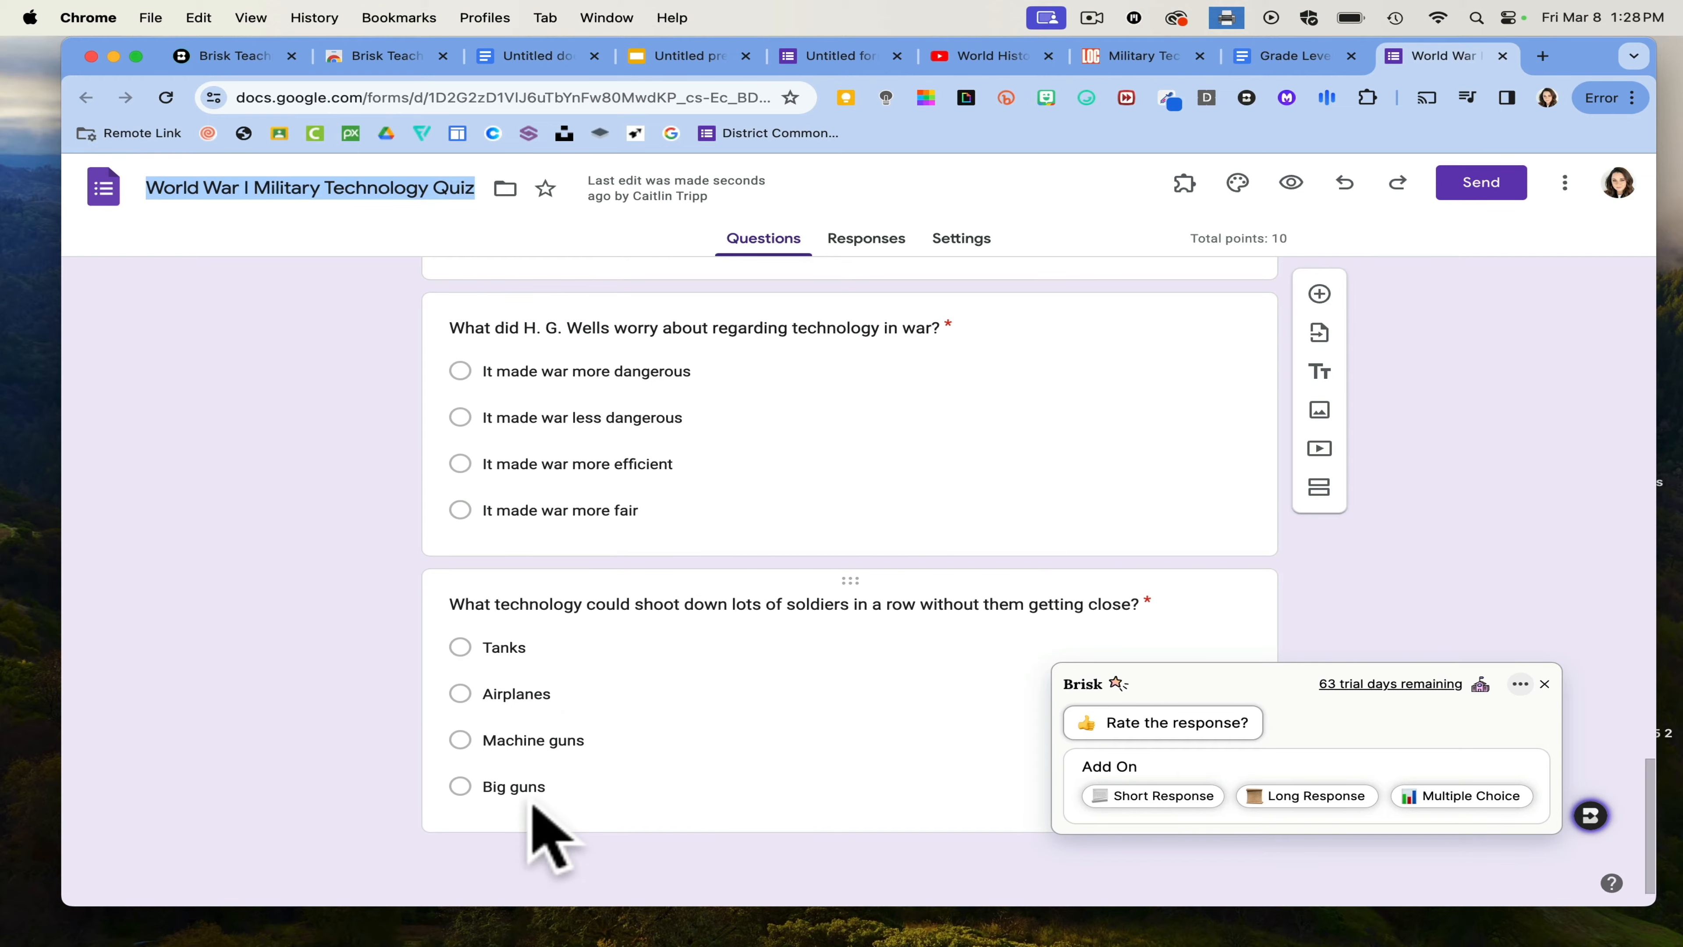
scroll(532, 802, "up", 20)
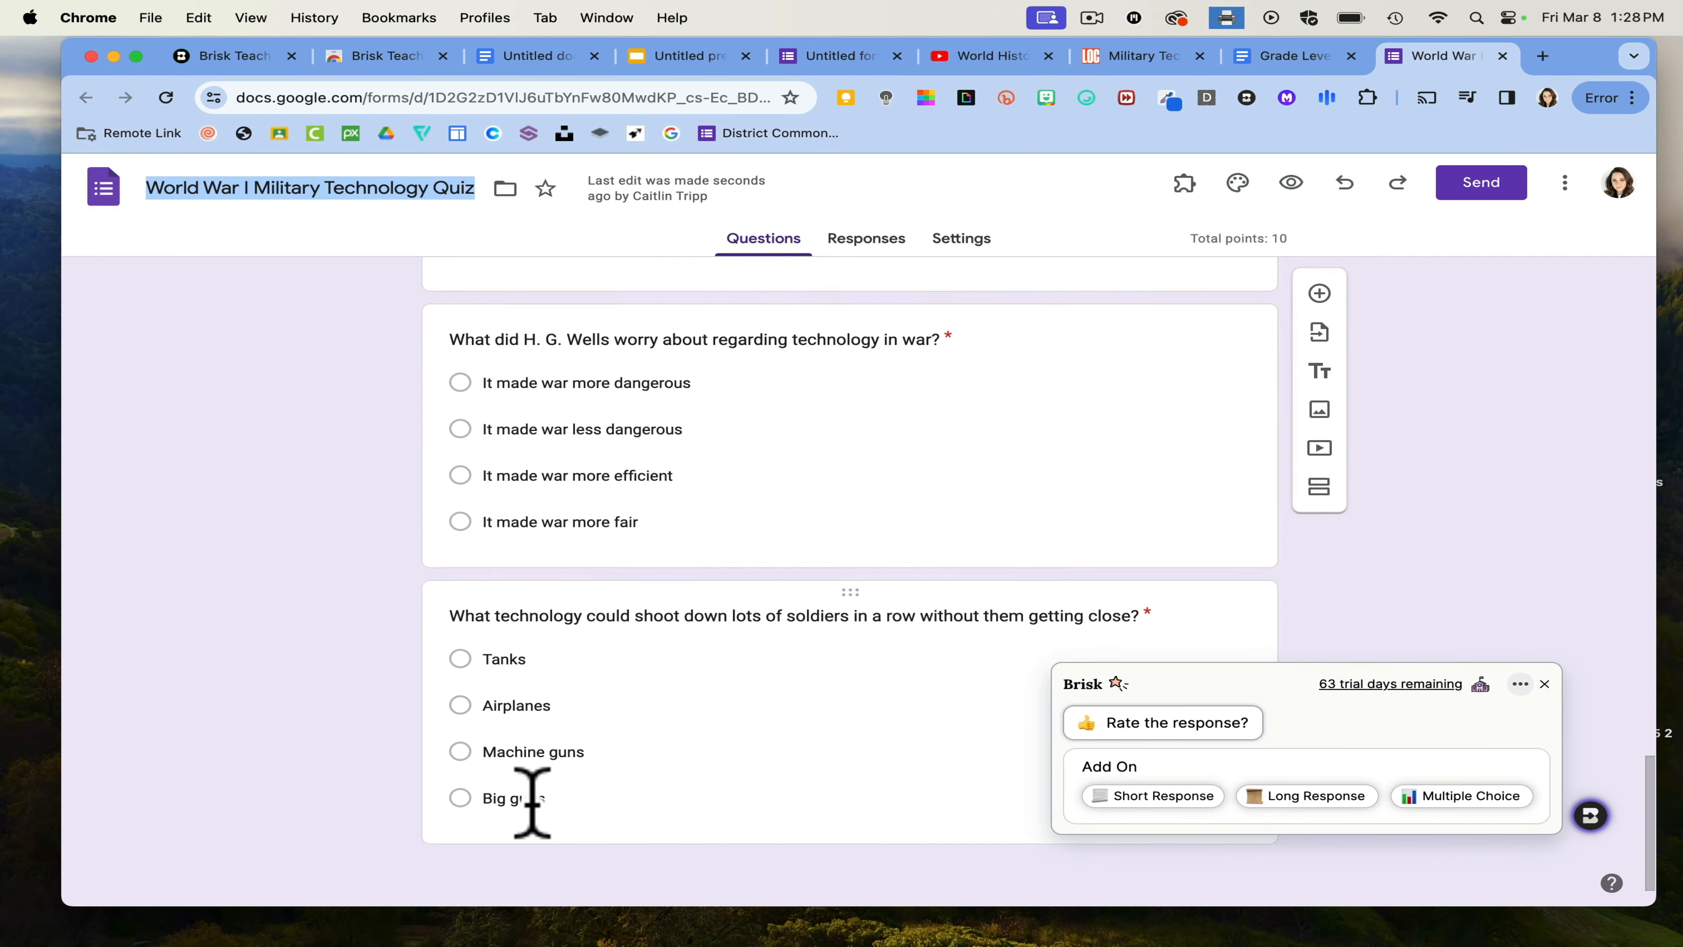
scroll(532, 802, "up", 5)
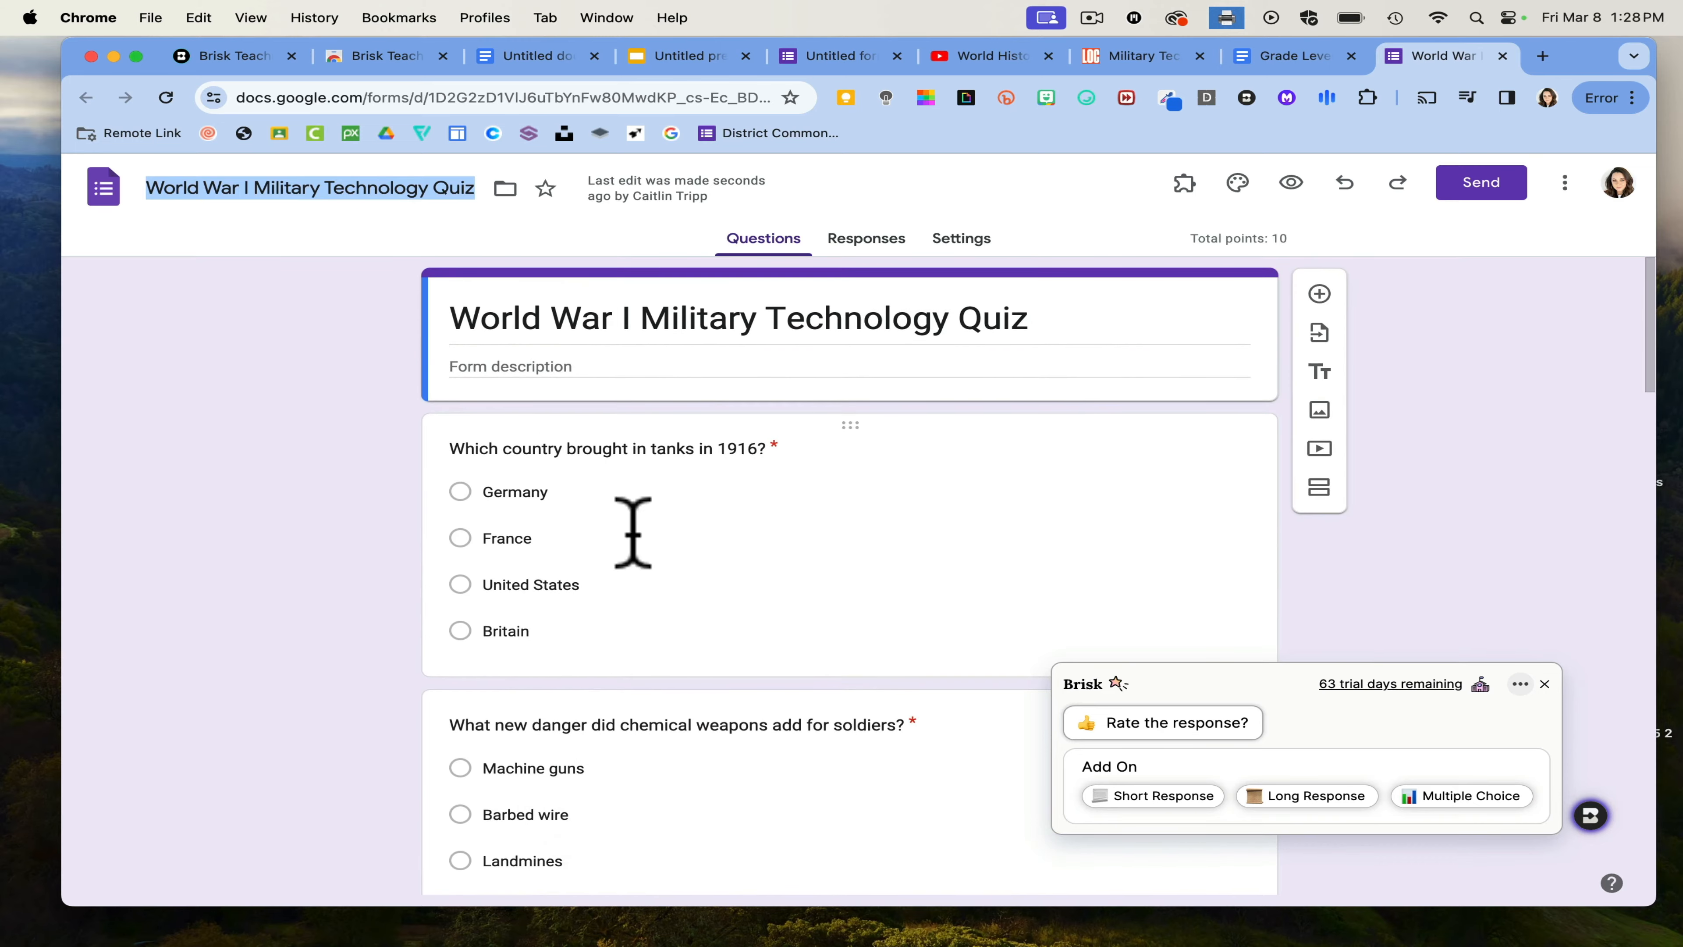
- Open the 1916 tanks question to show its answer key, and generate 2 additional 10th grade short response questions in English
left_click(759, 540)
scroll(762, 564, "down", 2)
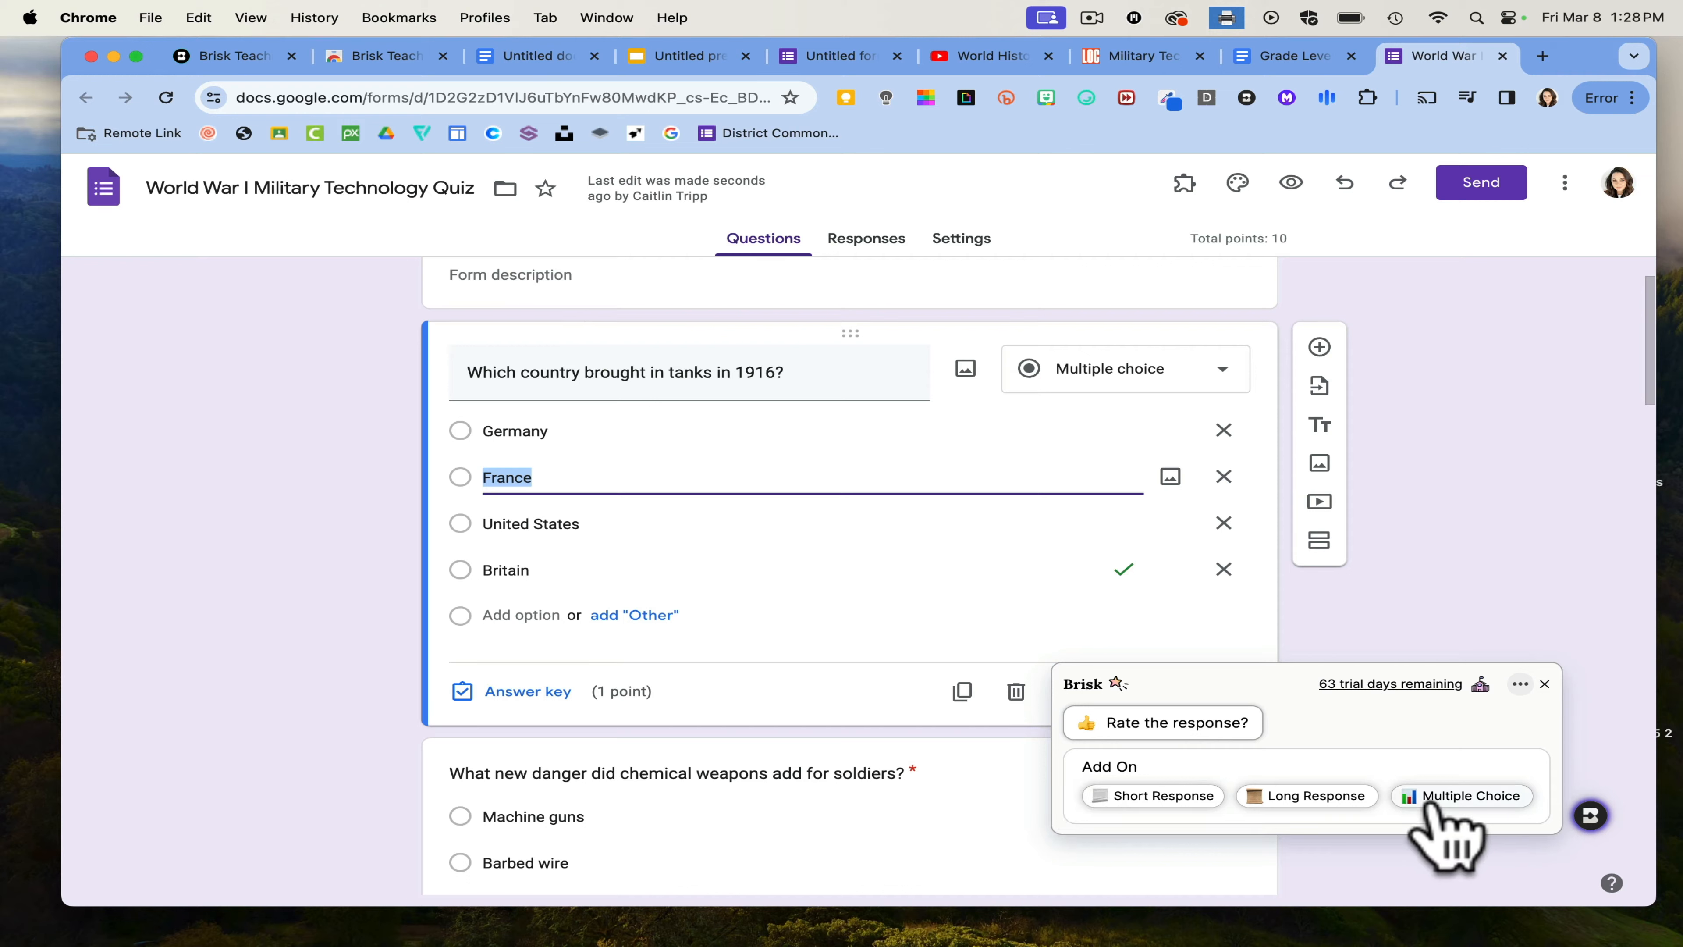
left_click(1186, 799)
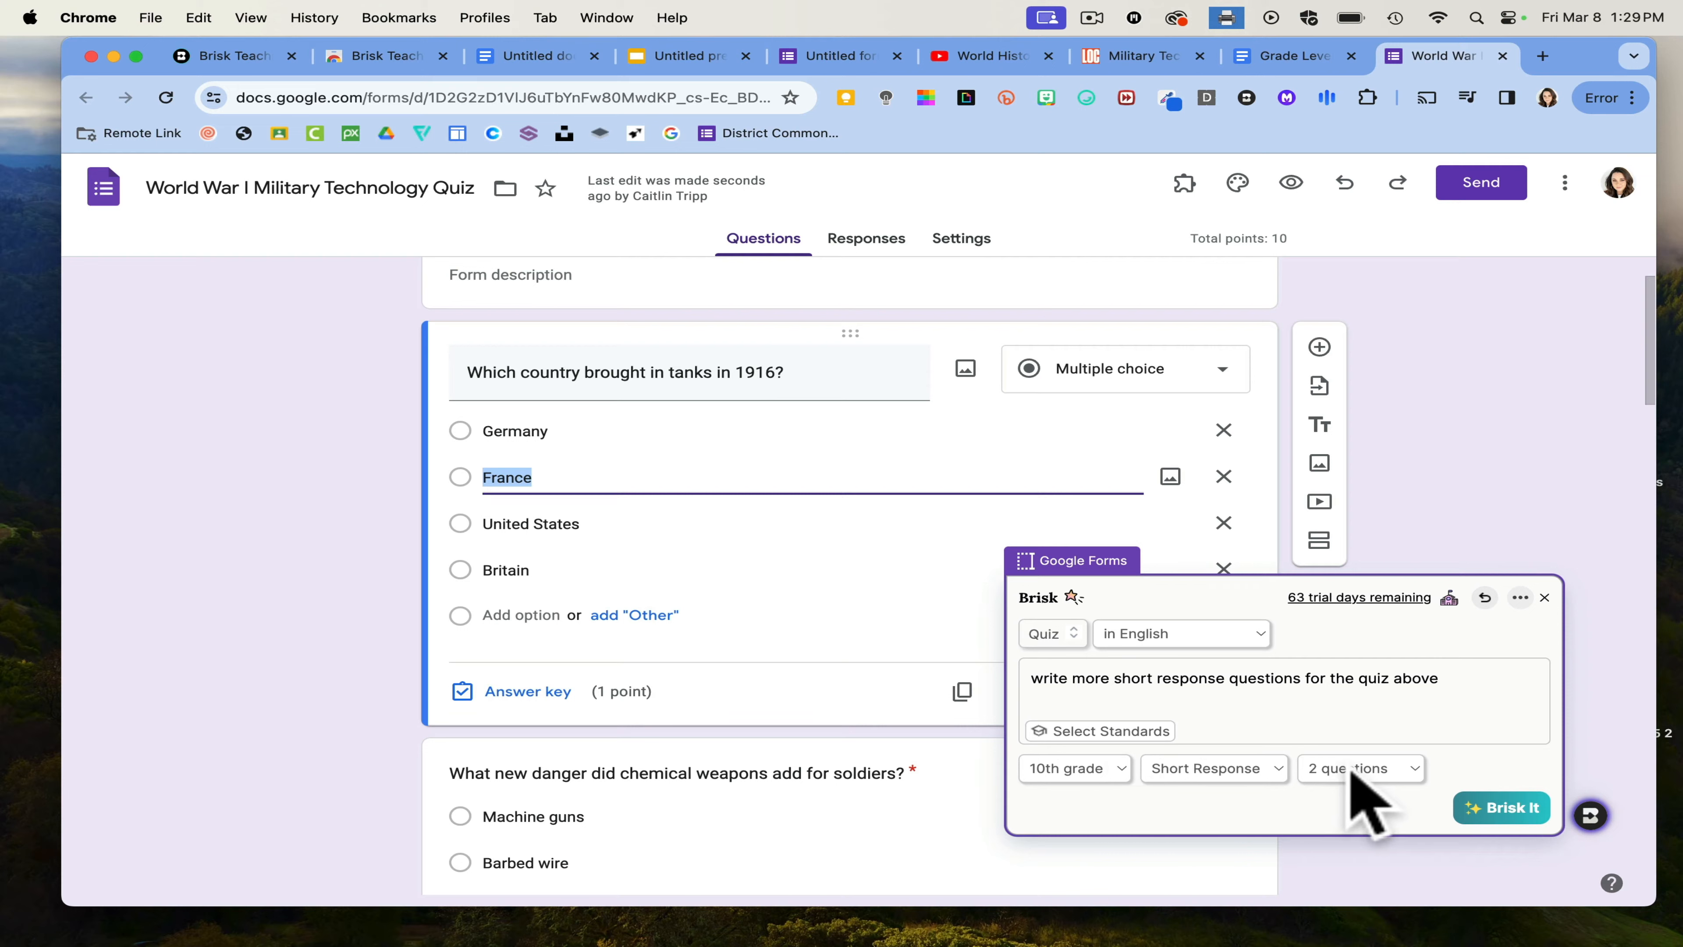
left_click(1479, 804)
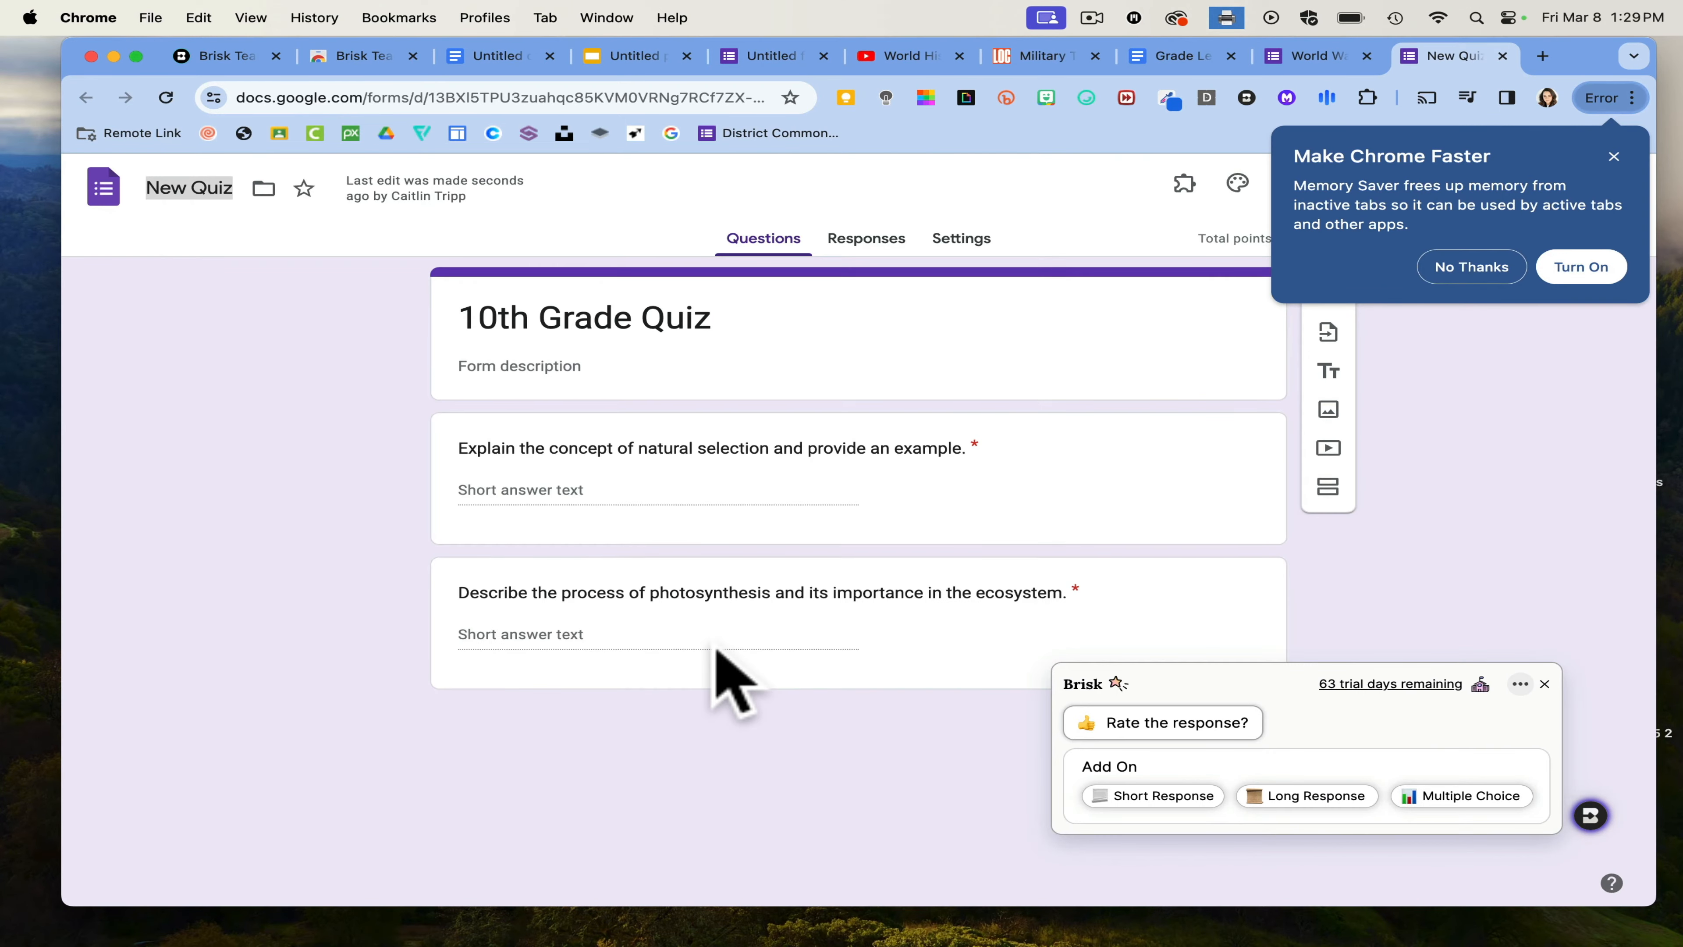
- Select the text of the natural selection question in the new quiz, and return to the World War I Military Technology Quiz form
left_click(463, 446)
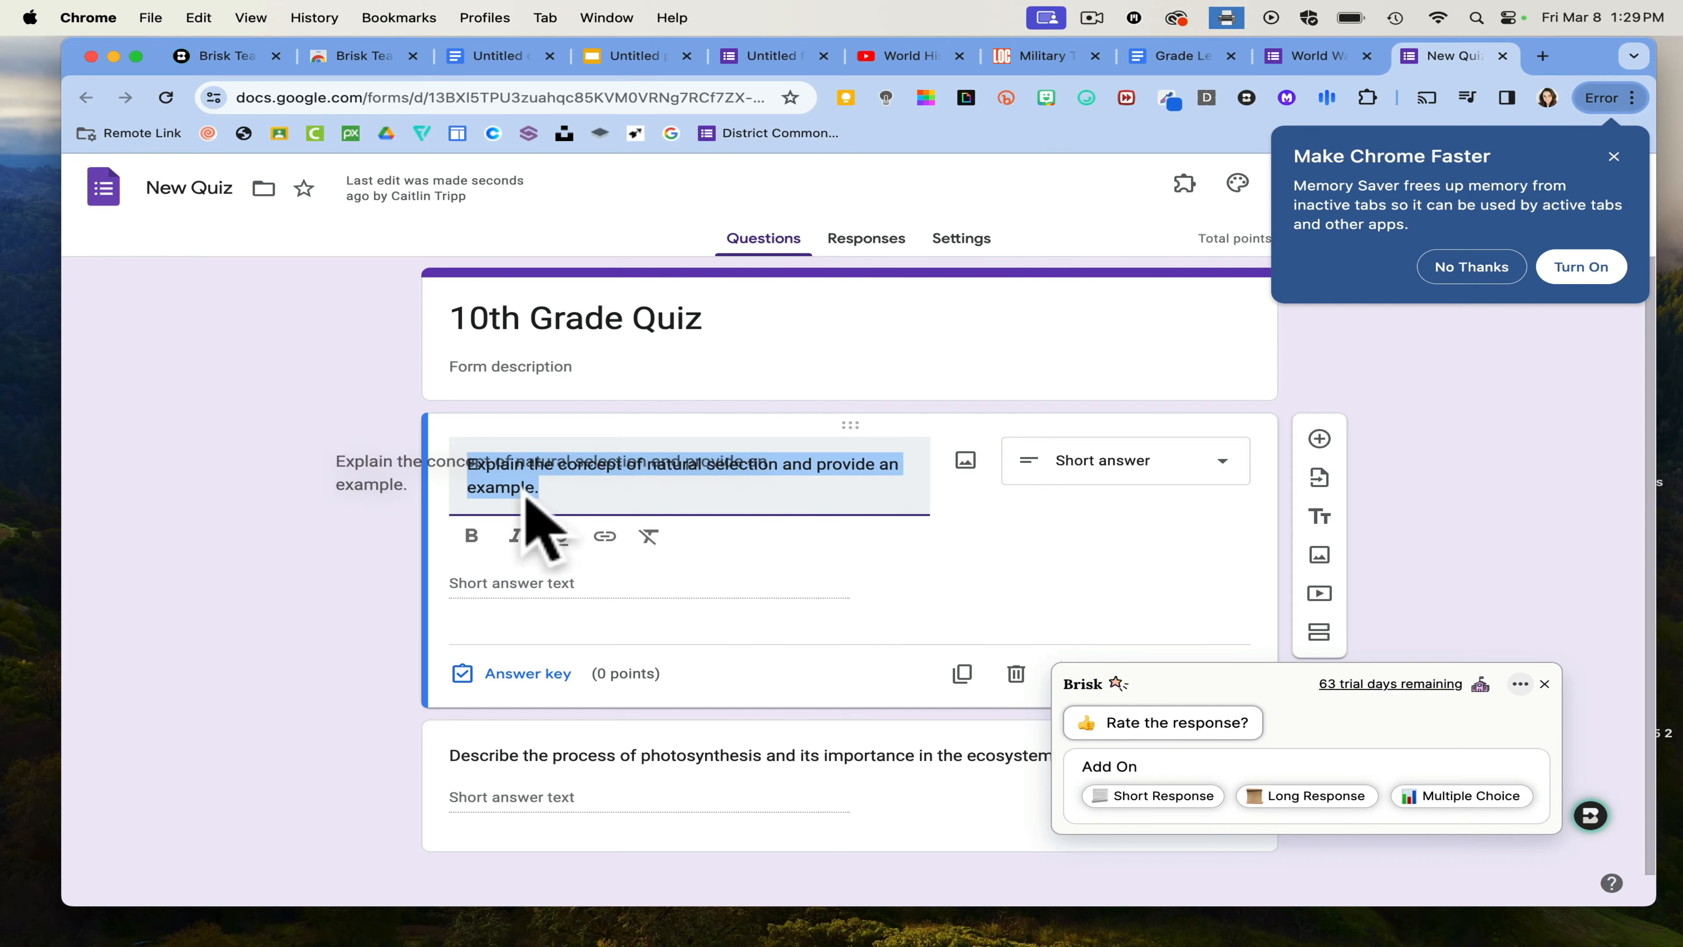
left_click_drag(656, 499, 493, 457)
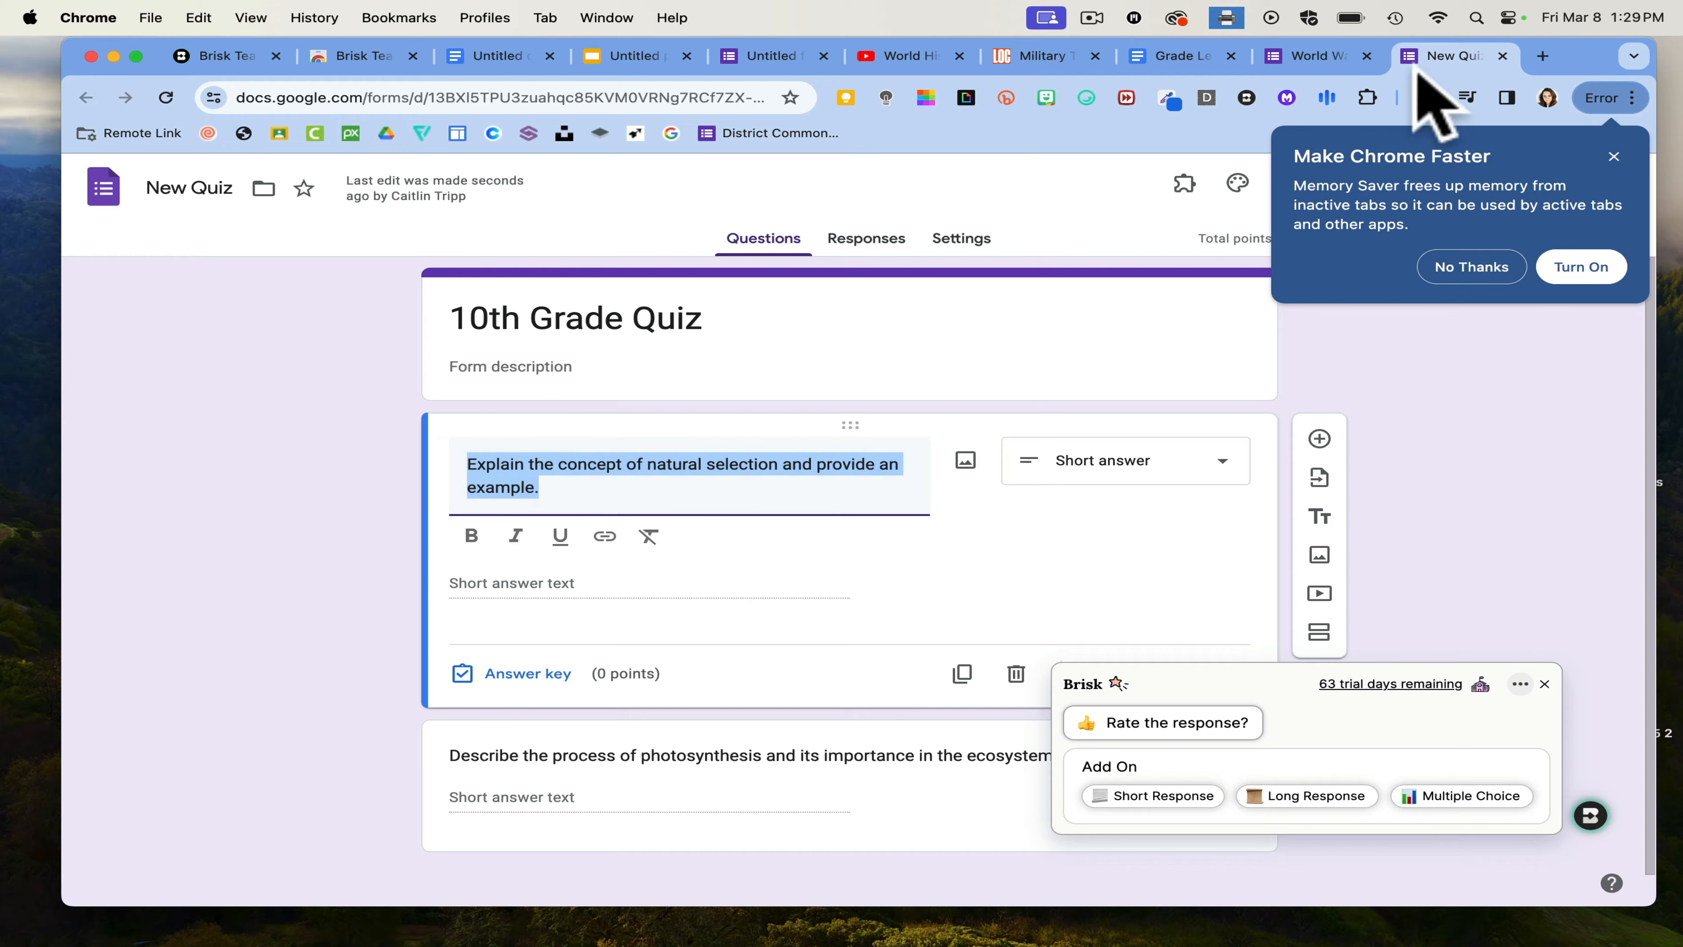
left_click(1326, 59)
- Reselect the article text in the Grade Level 7 document, from its closing paragraph back to the heading "Military Technology in World War I"
left_click(1167, 58)
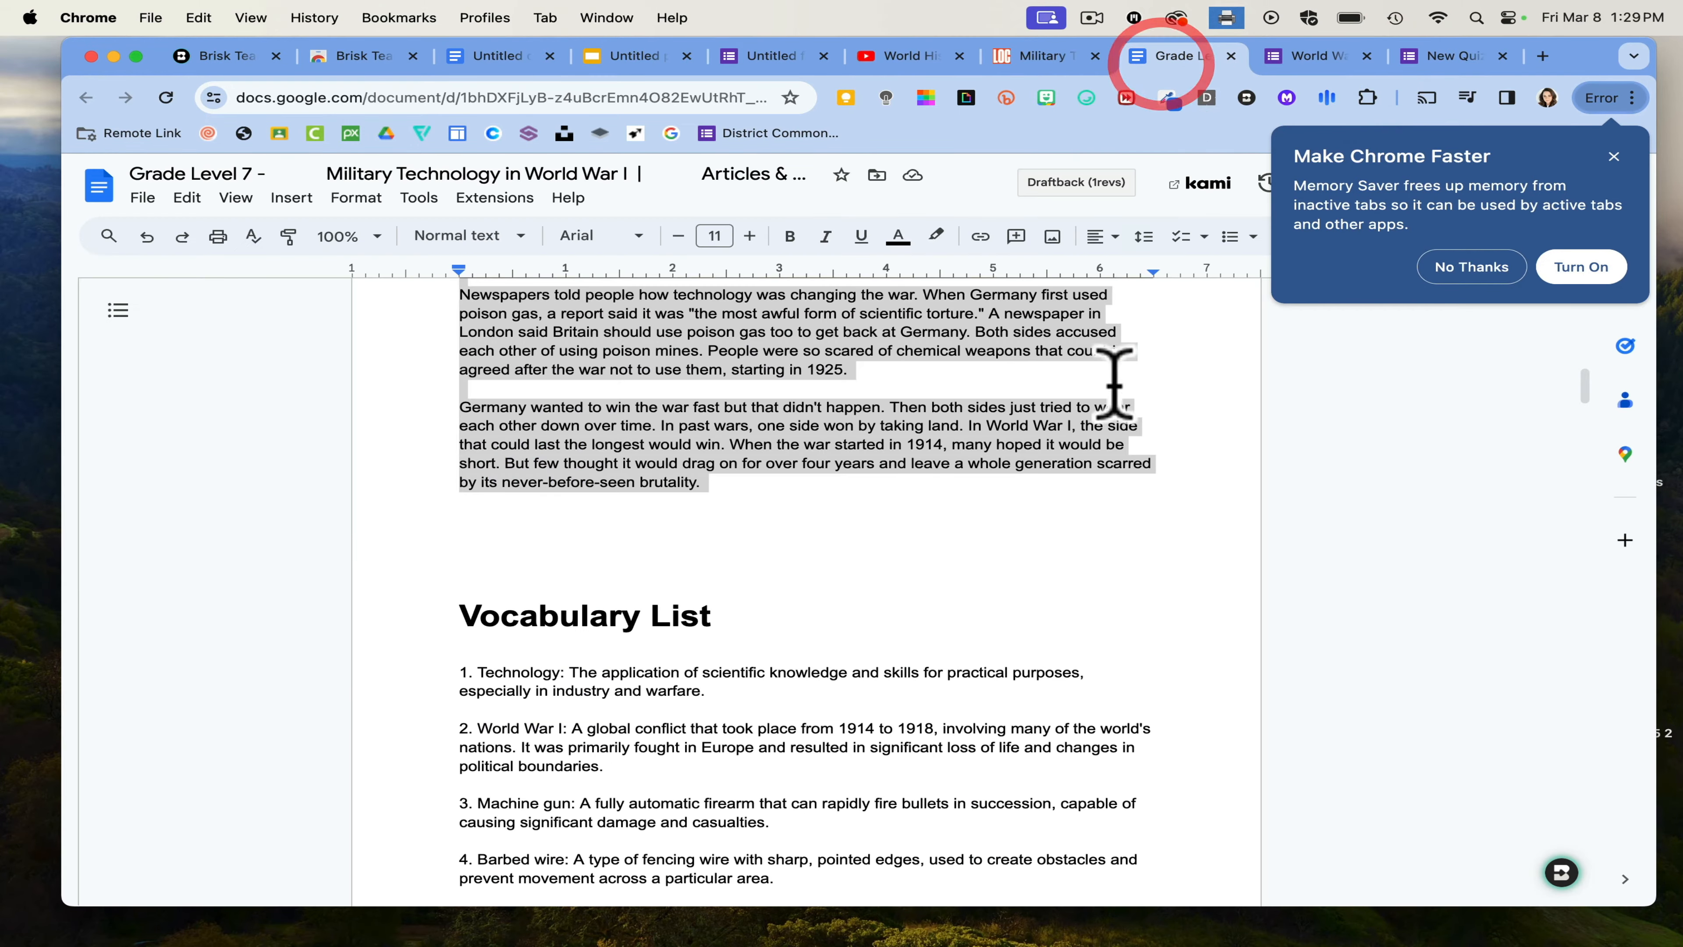
left_click(1007, 553)
left_click_drag(714, 486, 444, 413)
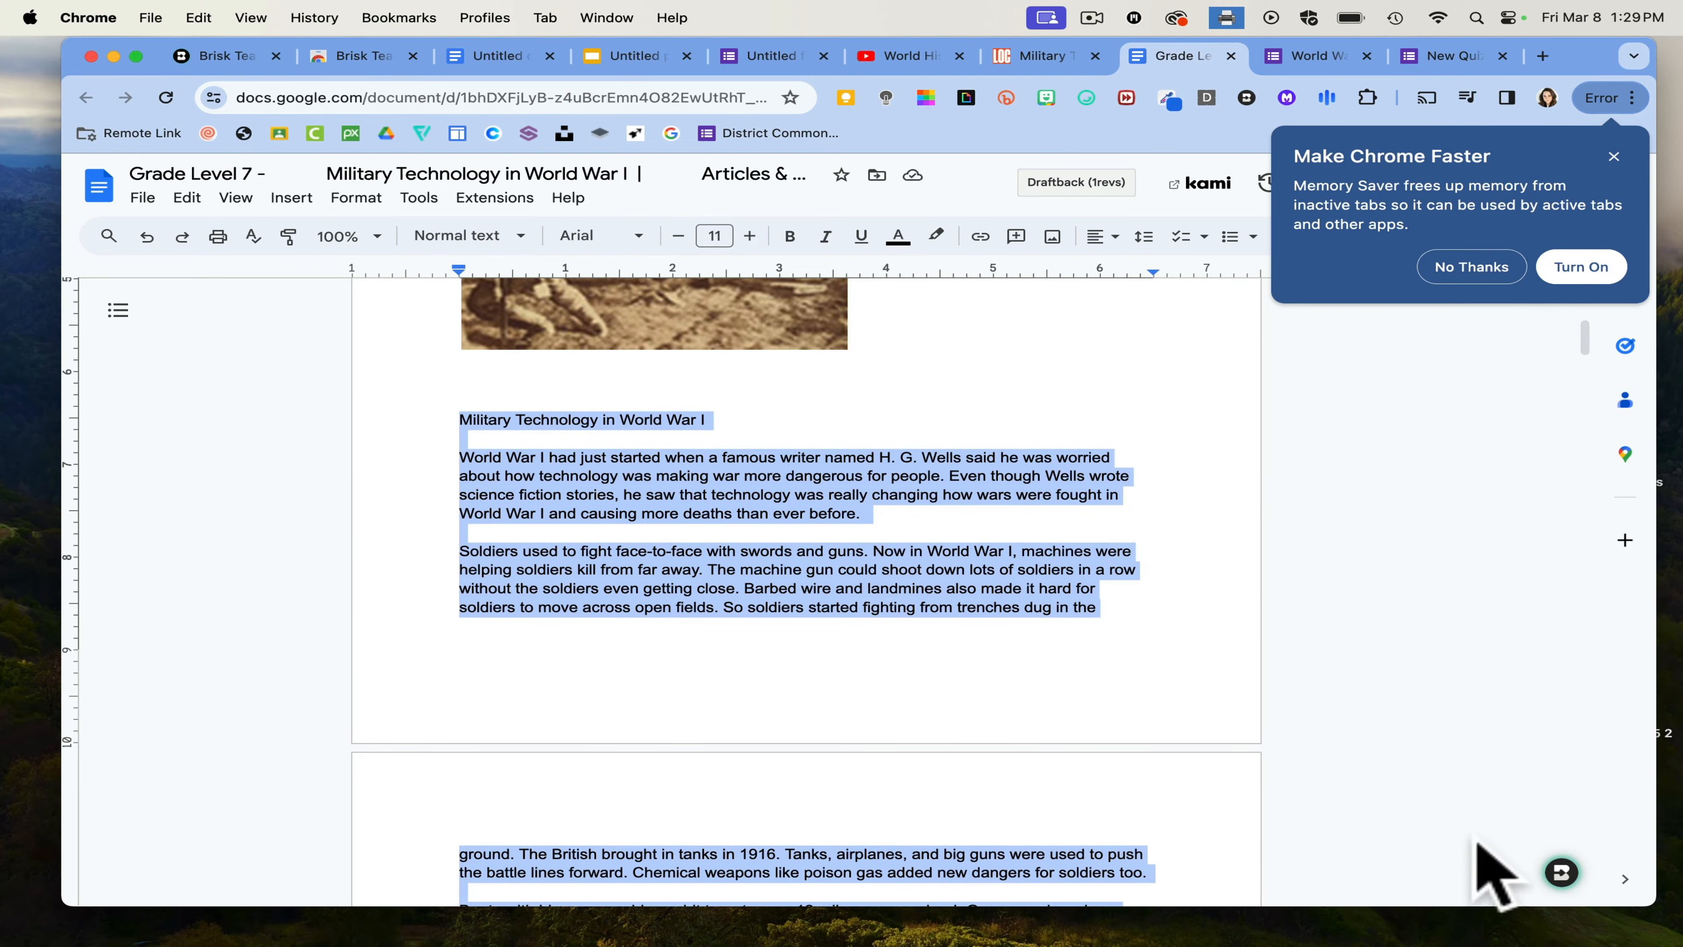
- Generate 10th grade DOK questions in English with the prompt "about the highlighted text", and review the resulting document from DOK 1 onward
left_click(1562, 872)
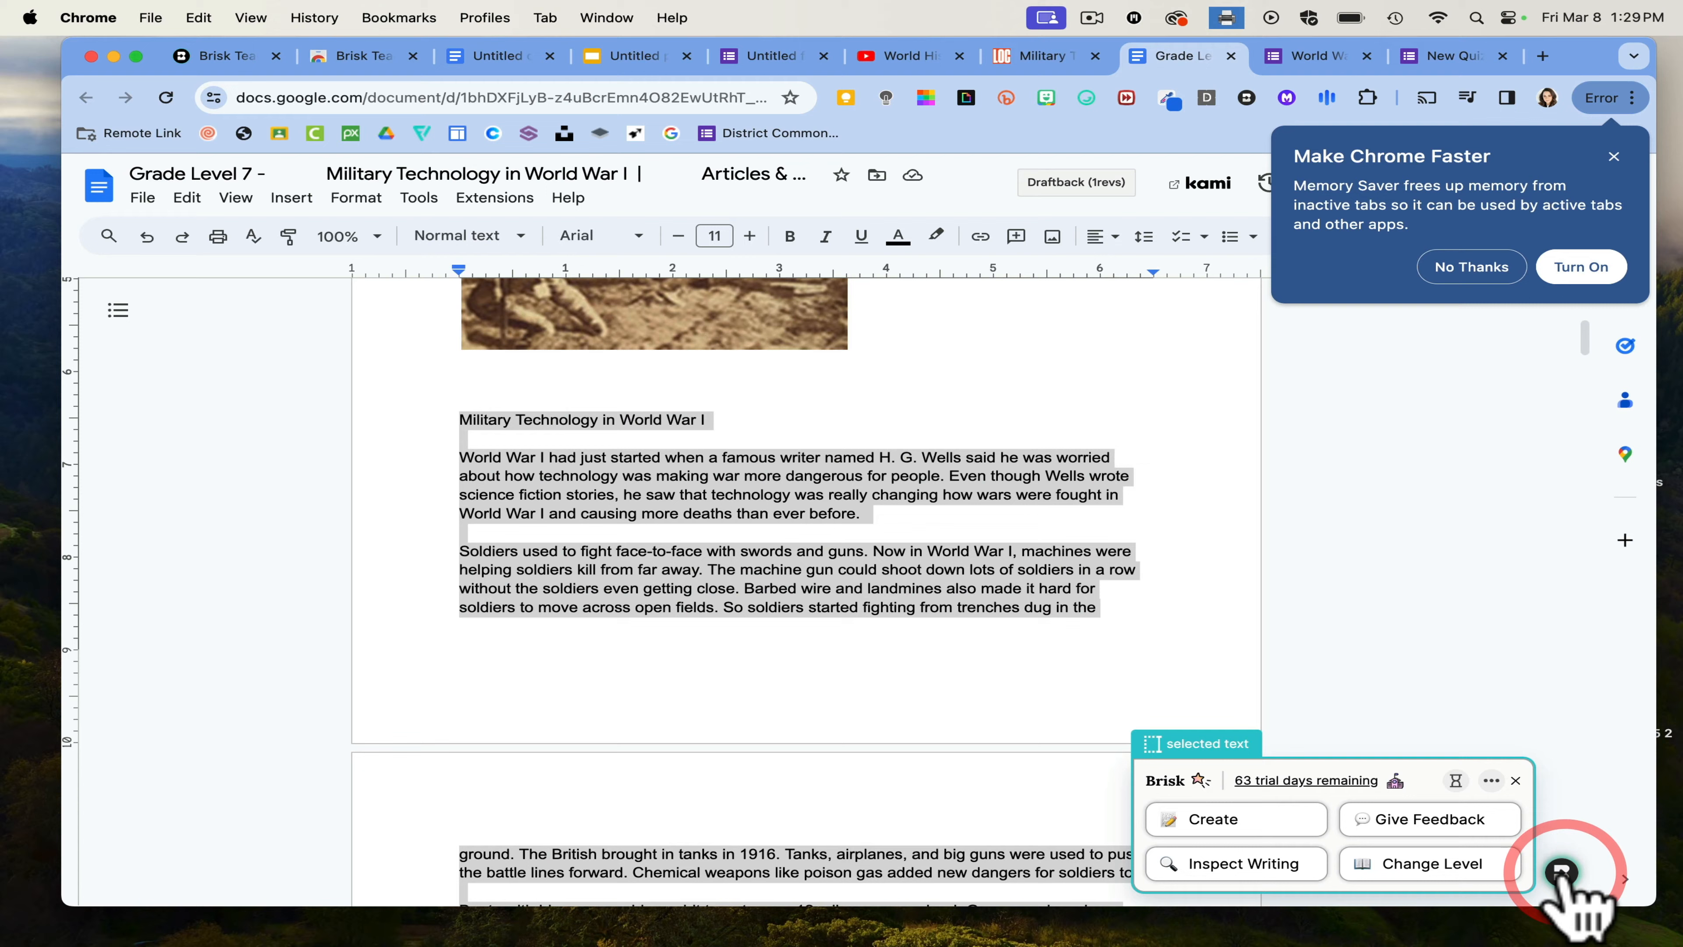
left_click(1273, 831)
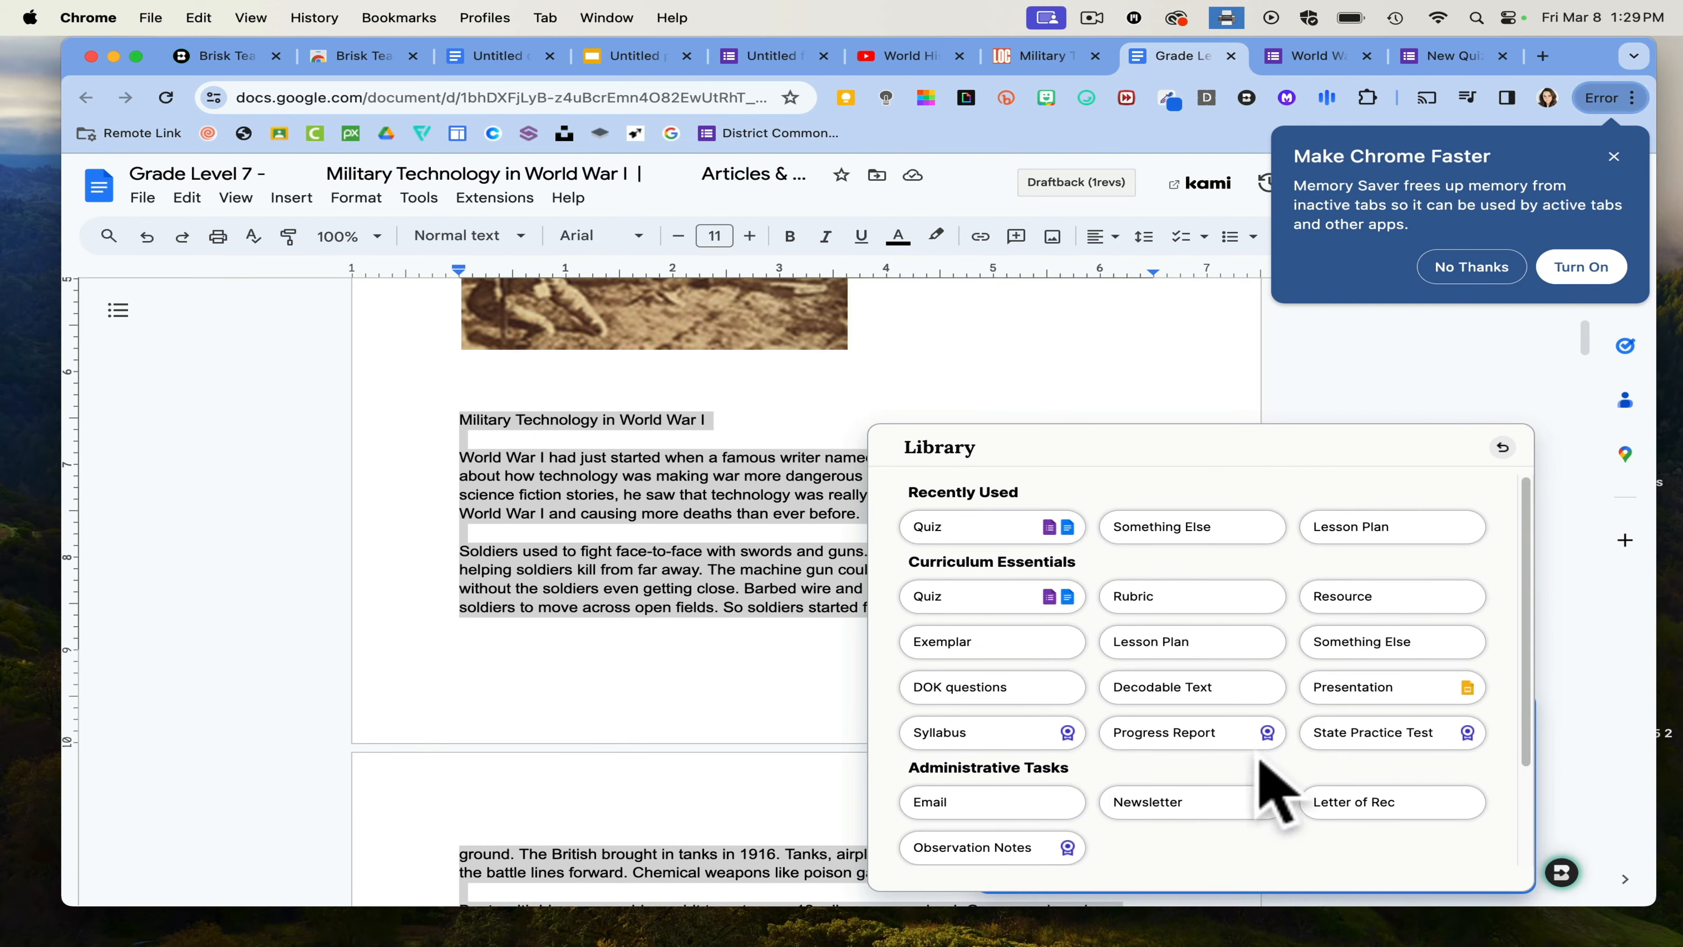
left_click(992, 690)
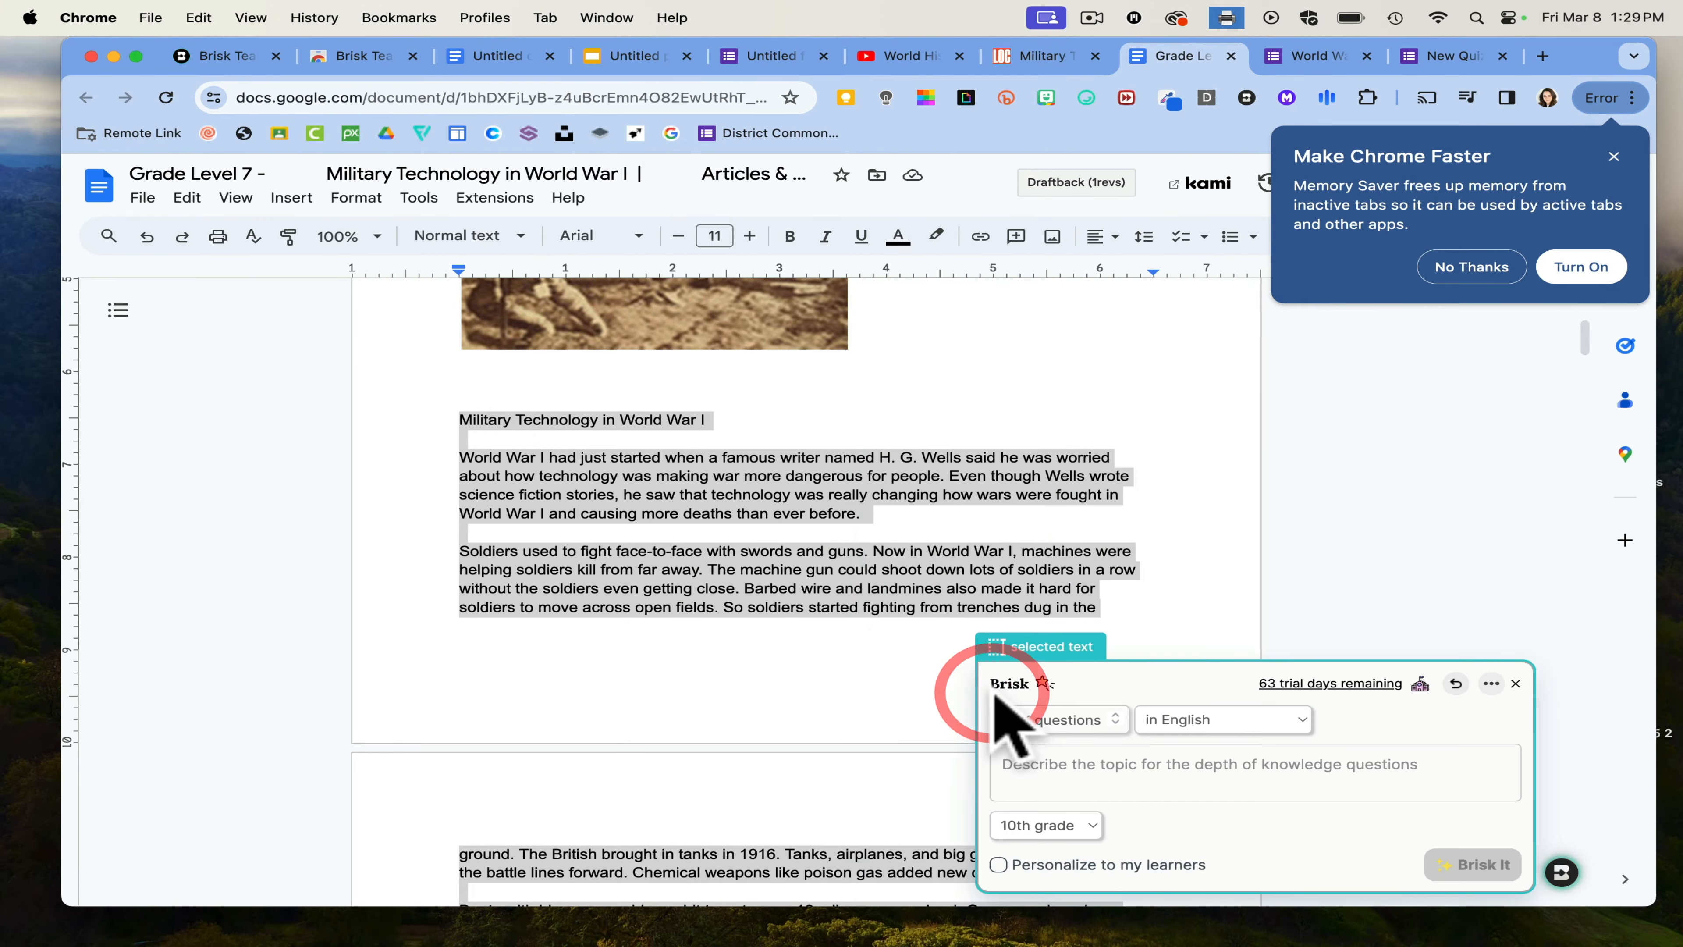
left_click(1118, 766)
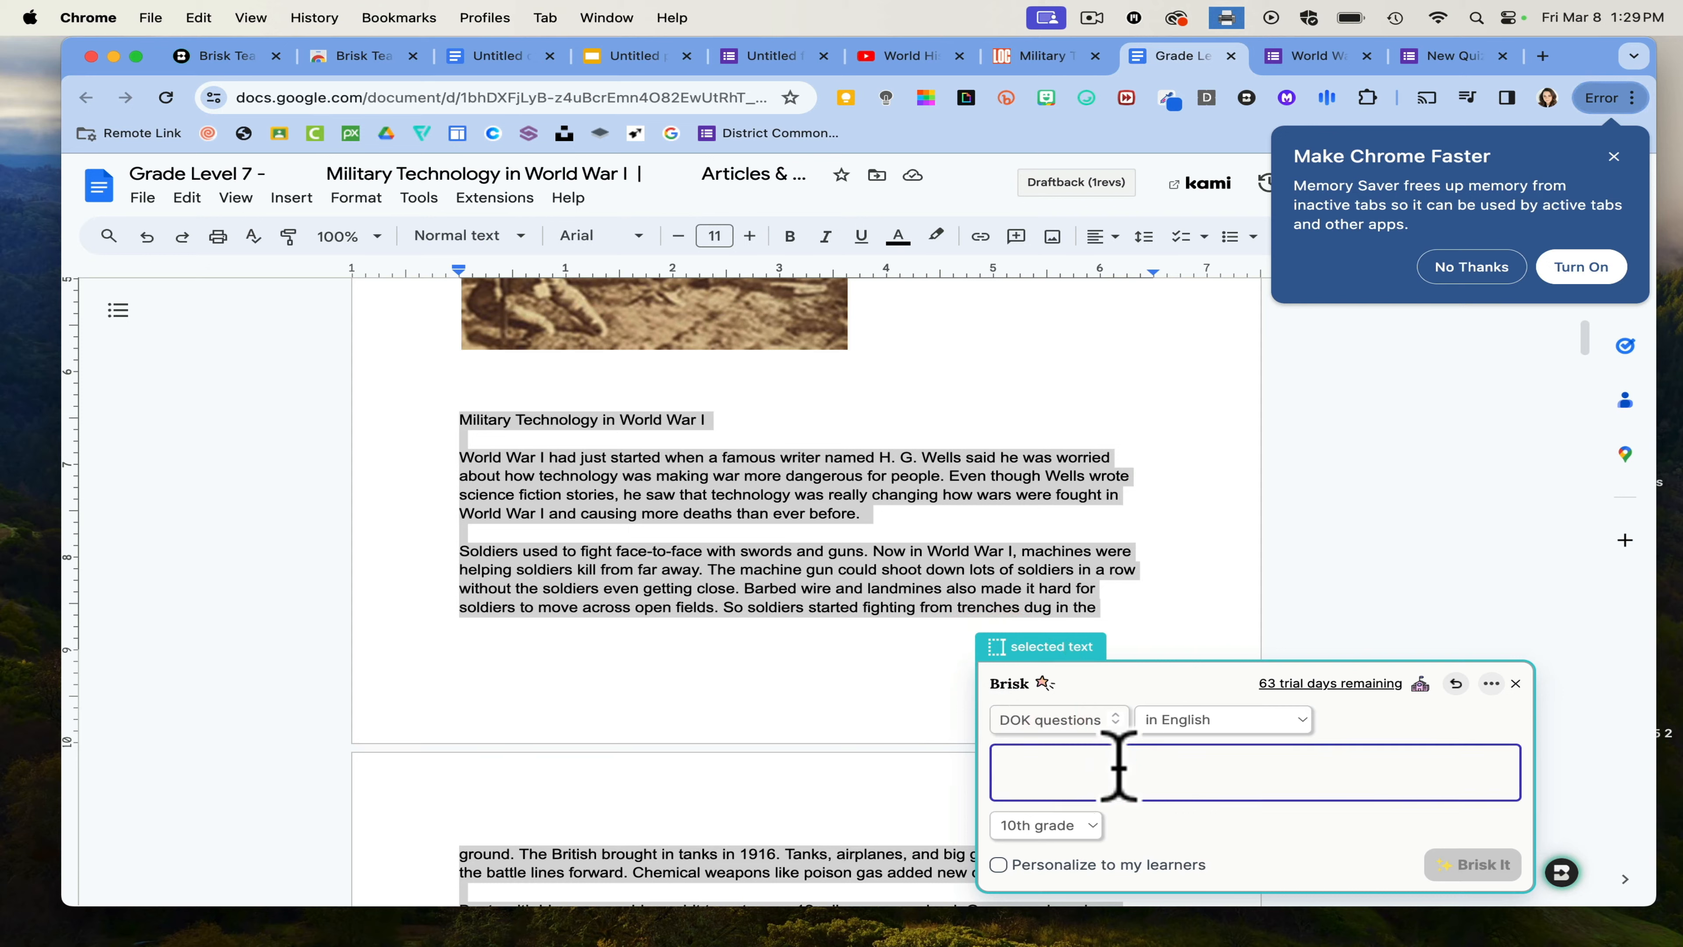
type("about the highlighted text")
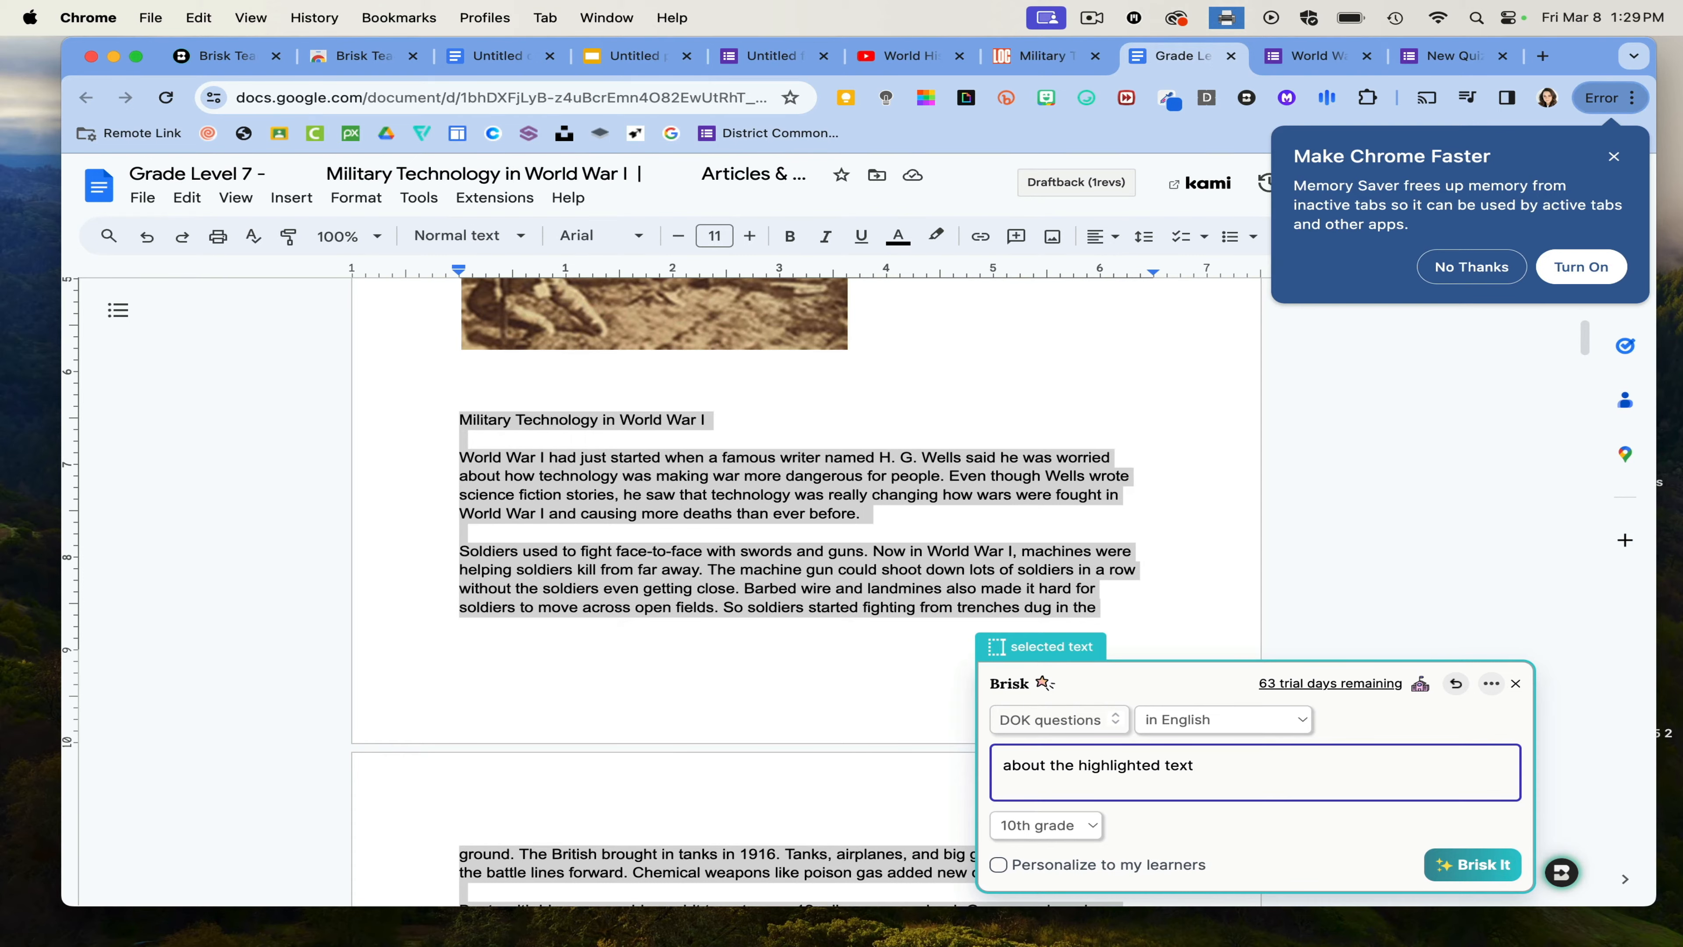
left_click(1455, 870)
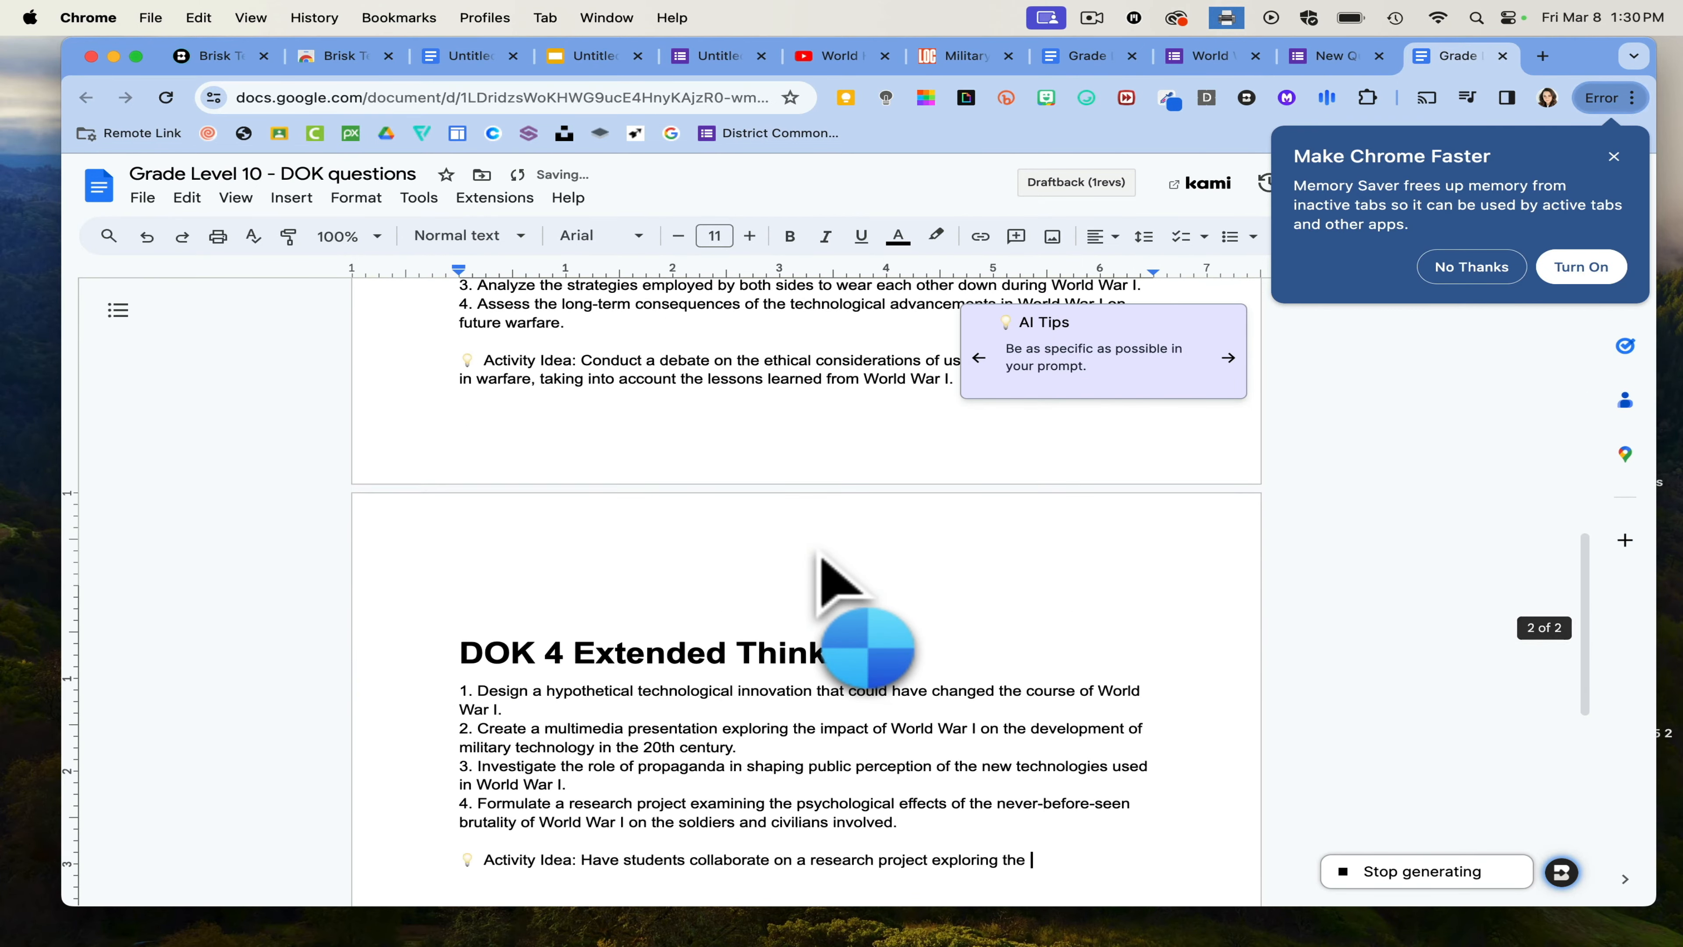
scroll(835, 587, "up", 15)
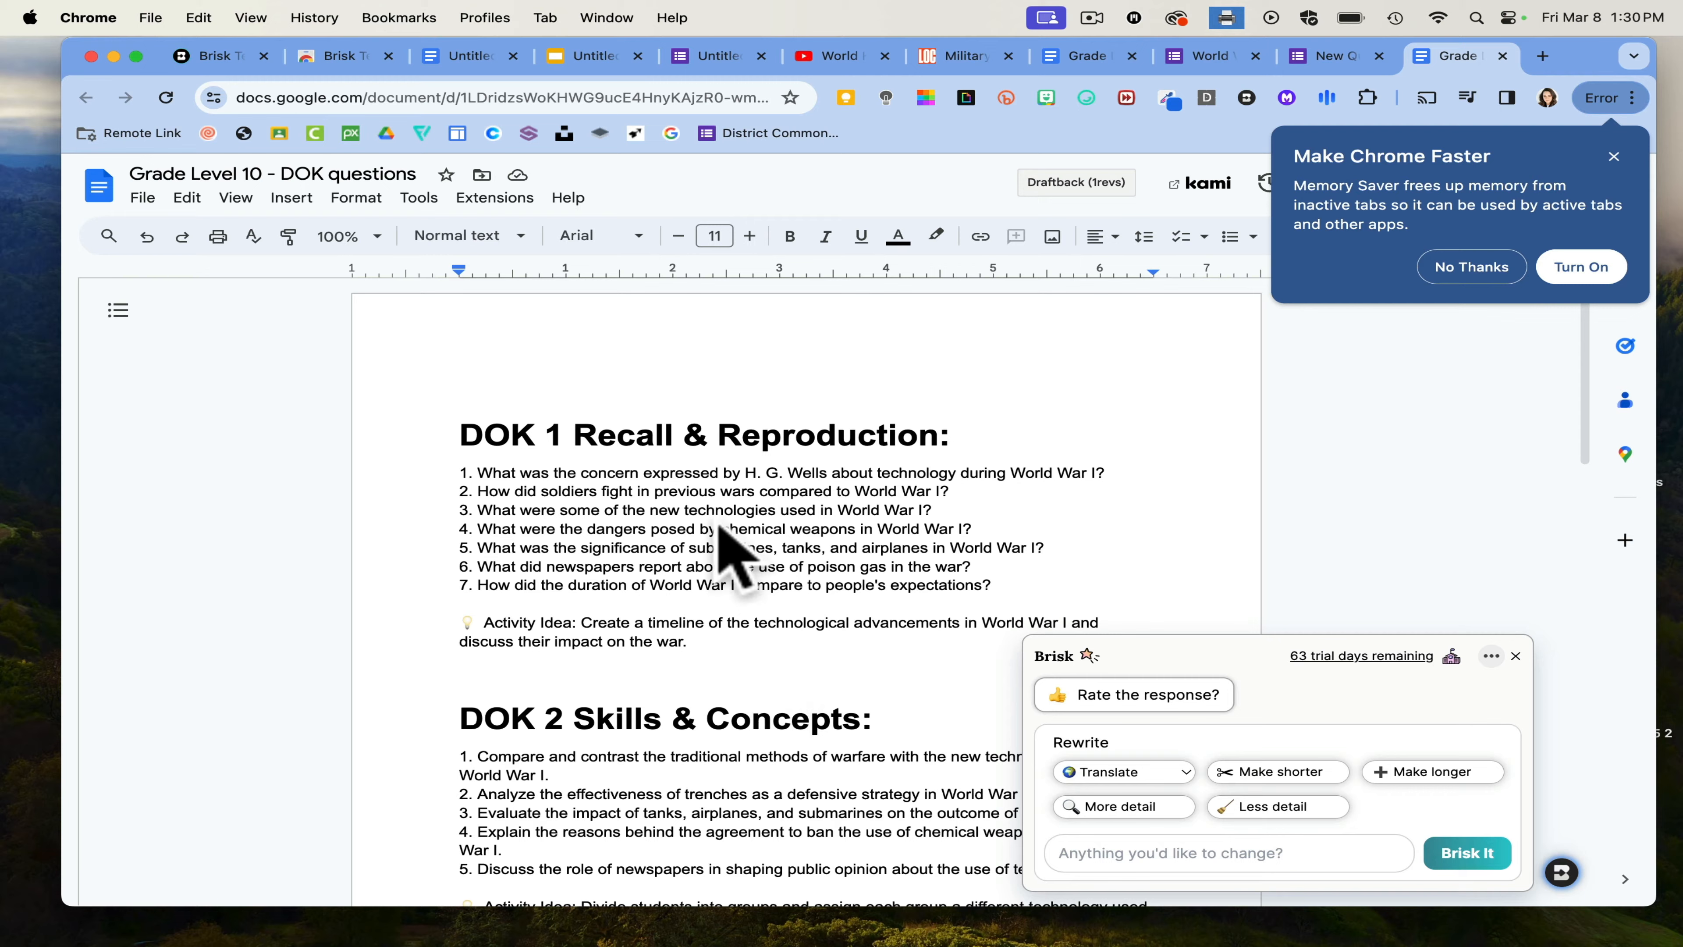
scroll(736, 646, "down", 3)
scroll(730, 641, "down", 1)
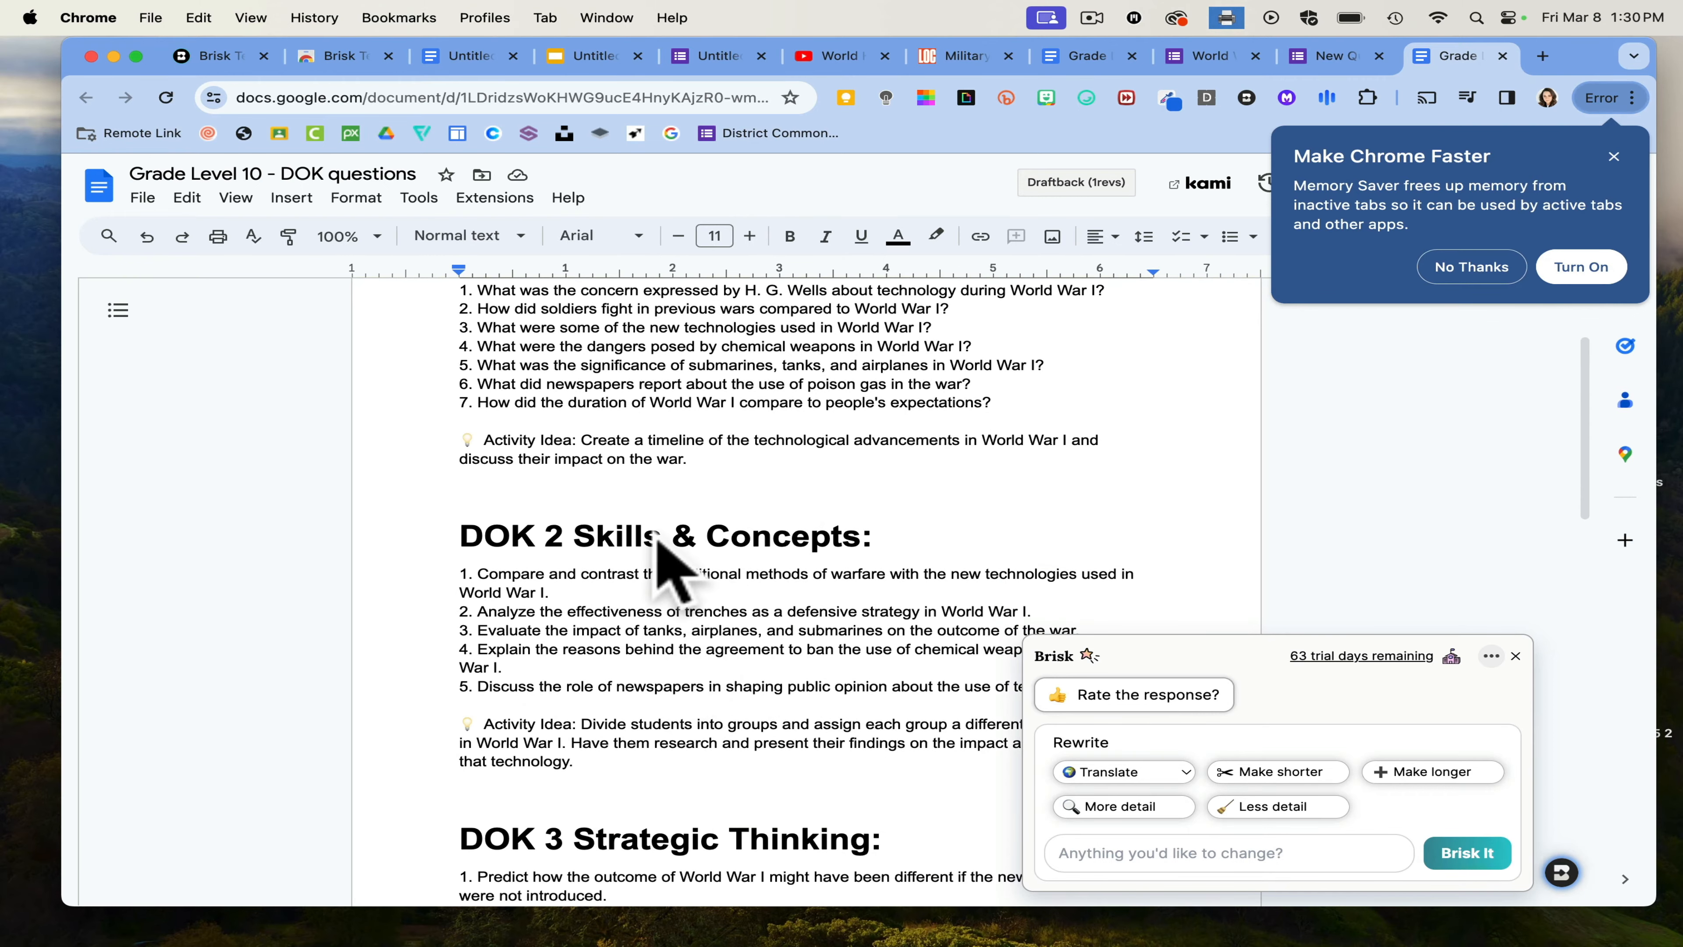
- Switch to the blank untitled Google Docs document, and decline the Memory Saver suggestion
left_click(1179, 61)
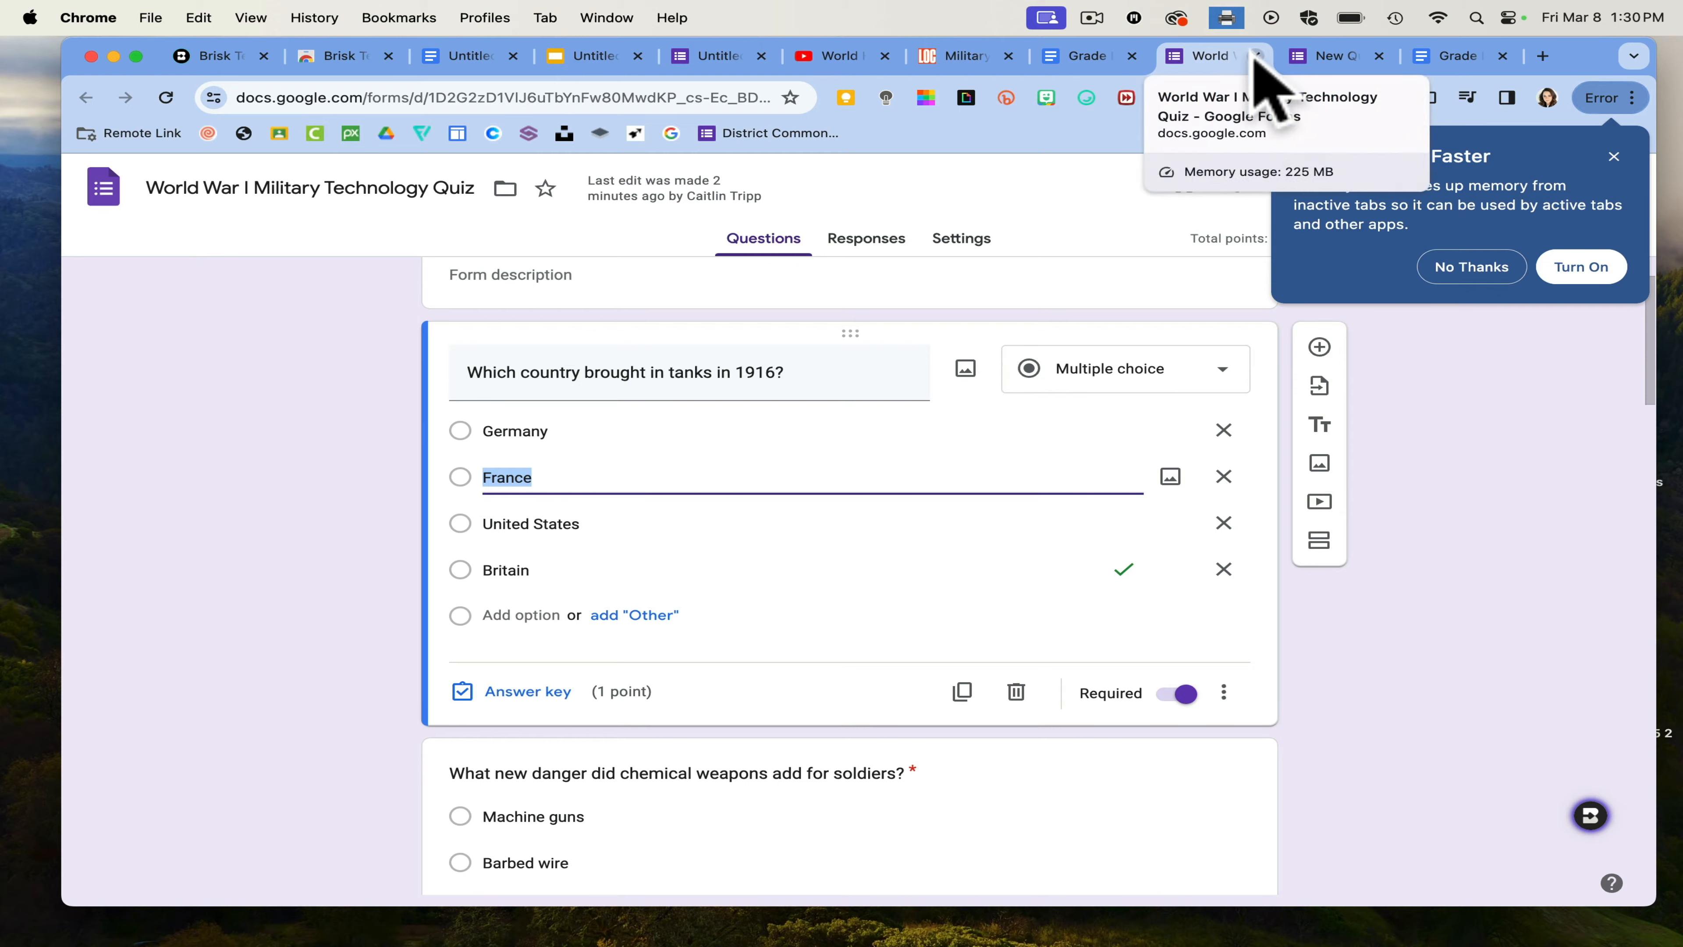
left_click(1100, 56)
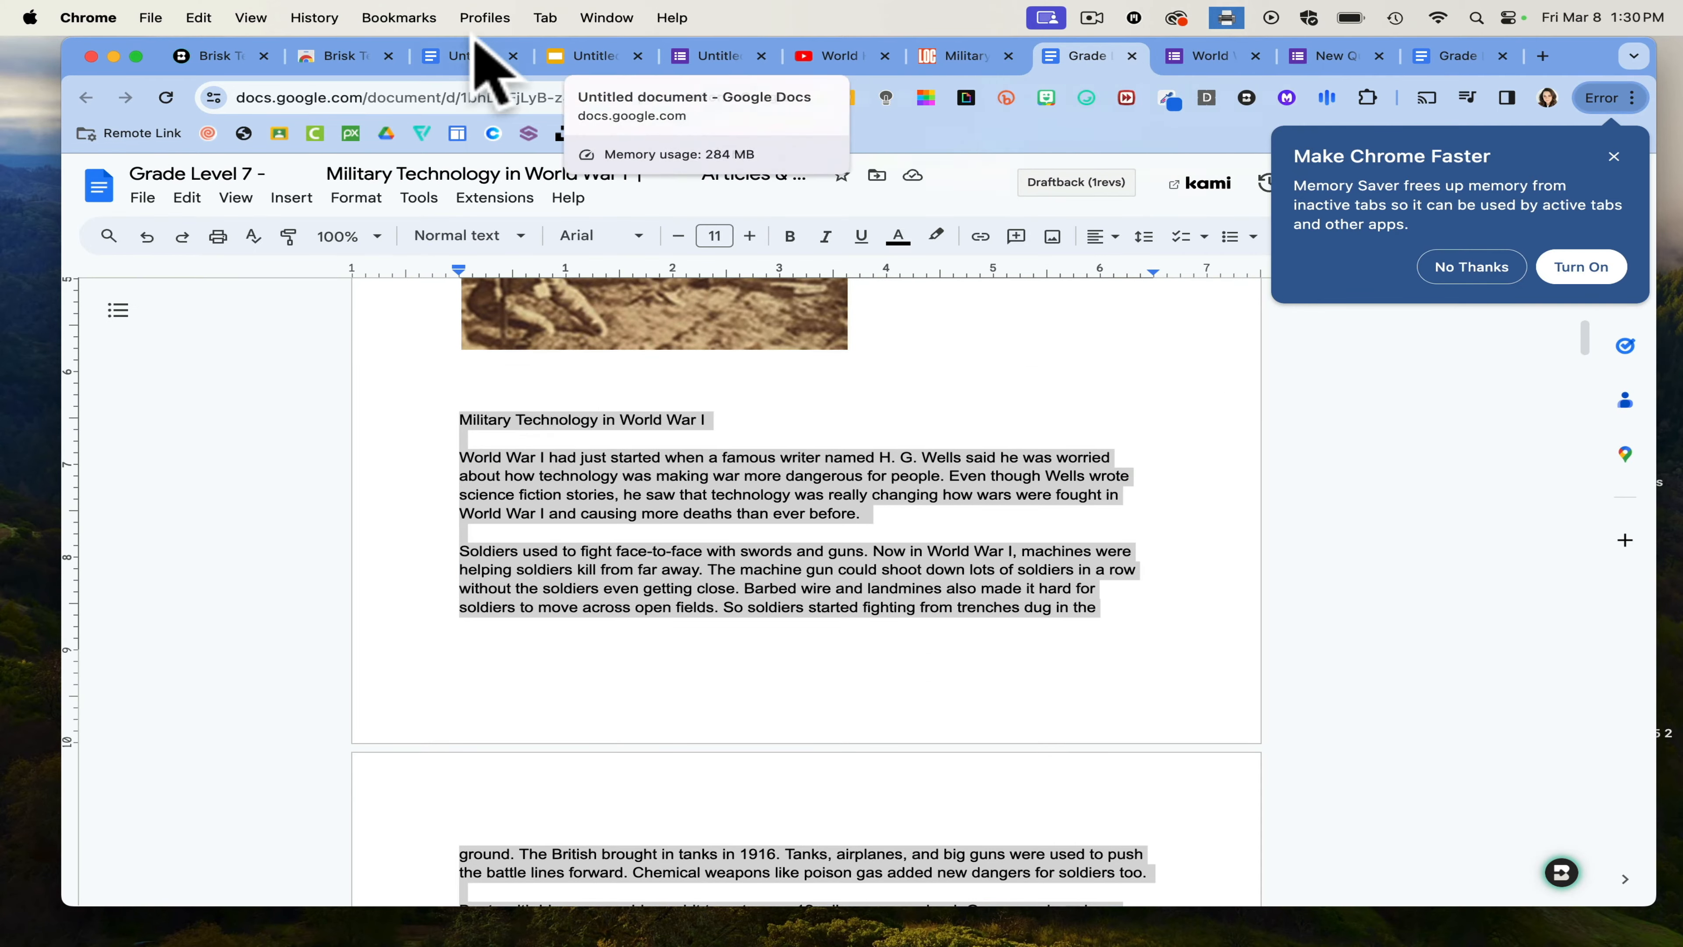
left_click(703, 59)
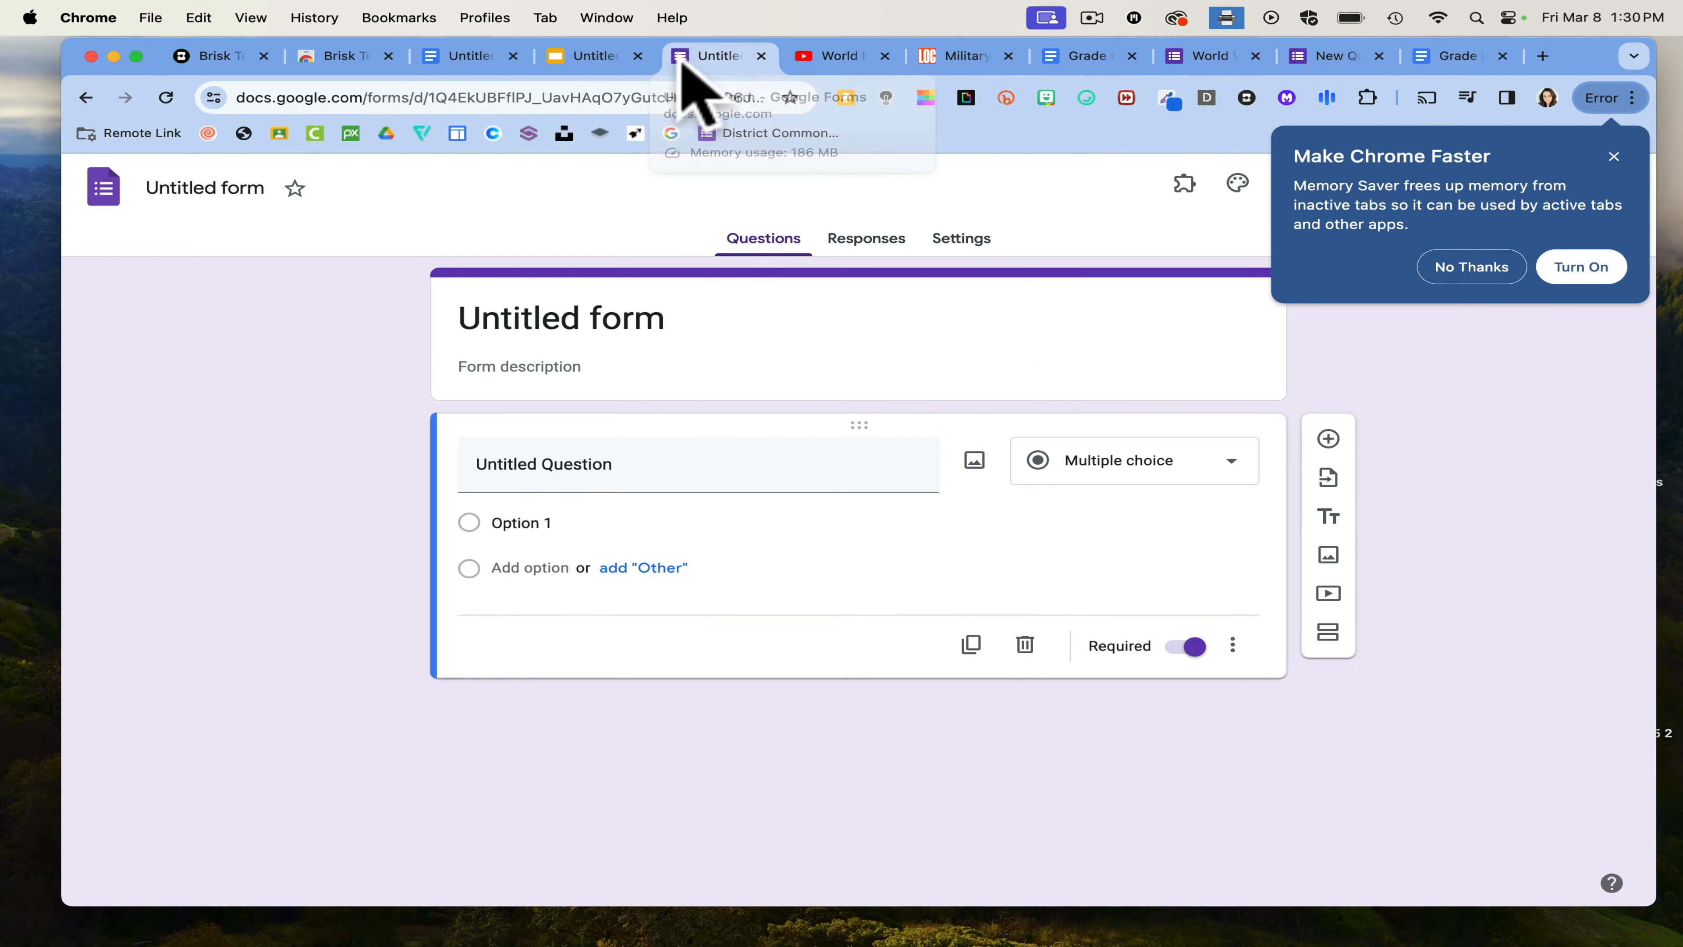
left_click(493, 57)
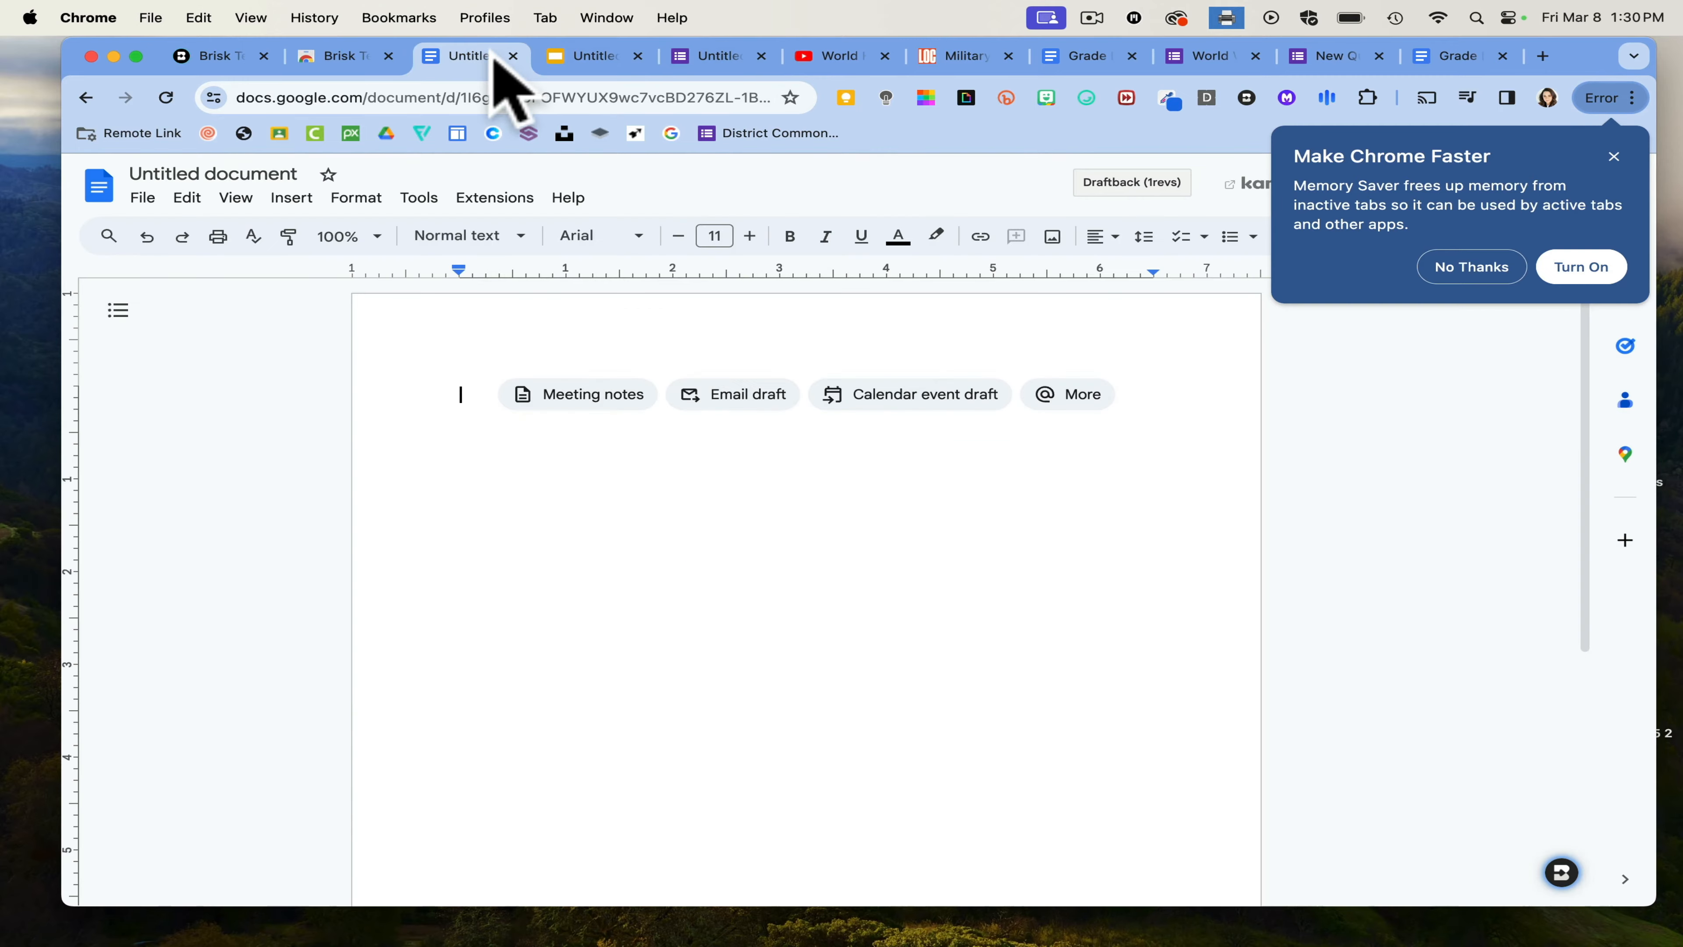
left_click(583, 59)
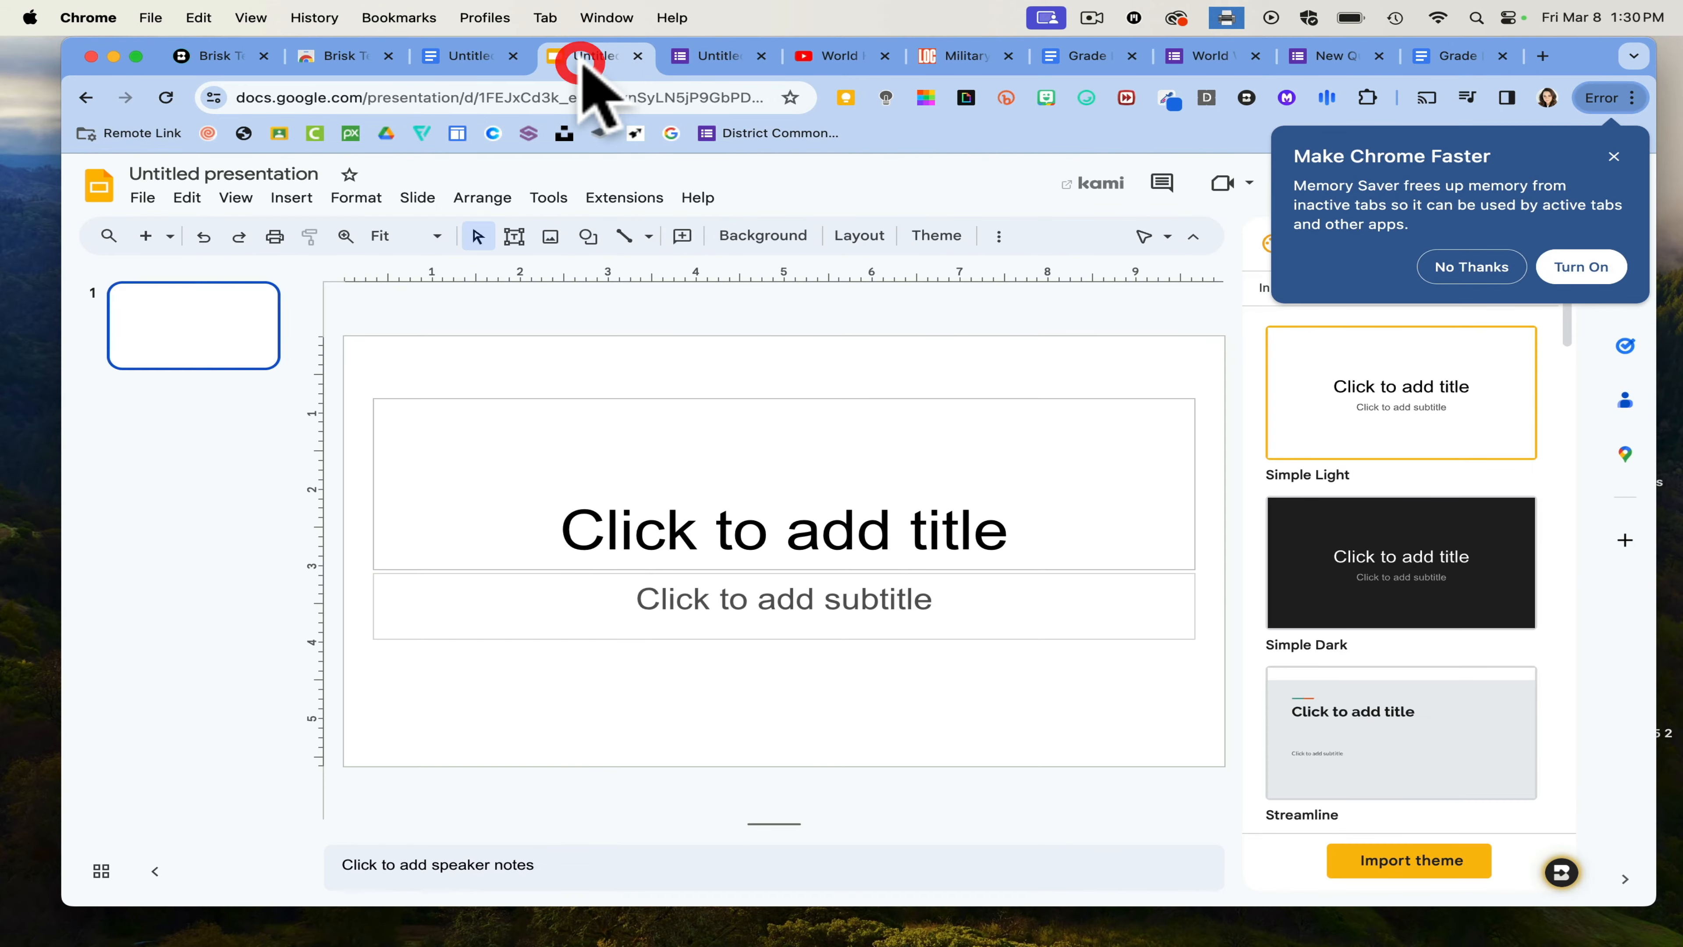
left_click(468, 56)
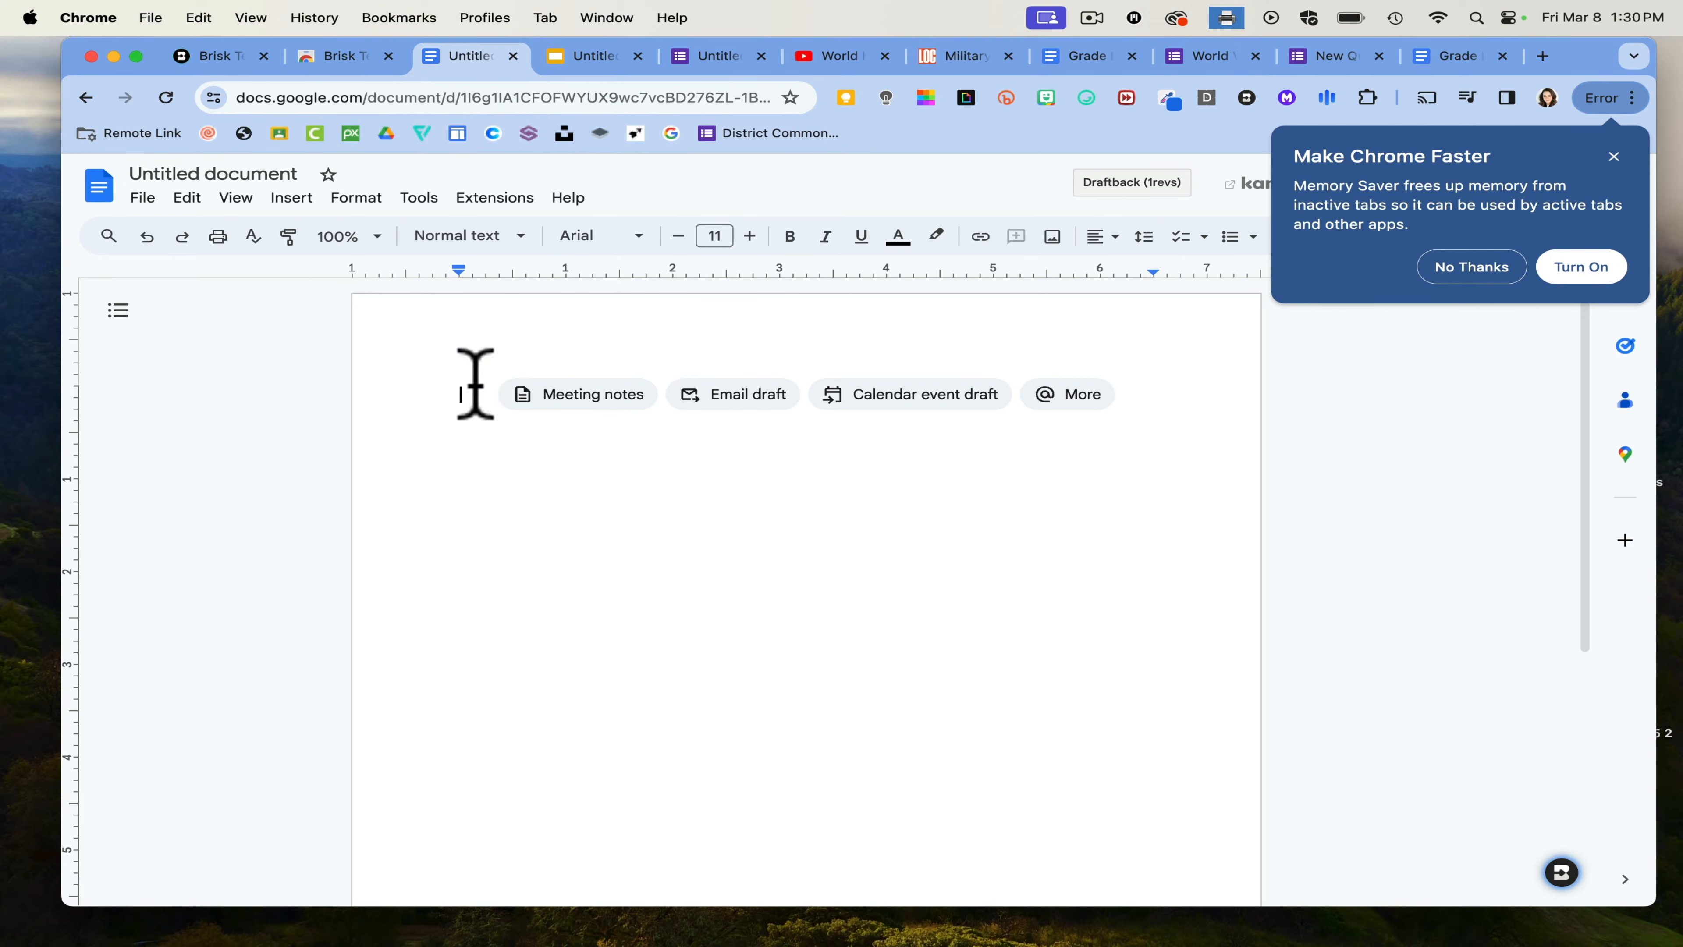
left_click(1491, 272)
- Generate a 10th grade resource in English in the blank document: a reading for AP World History on the causes of World War I
left_click(1559, 872)
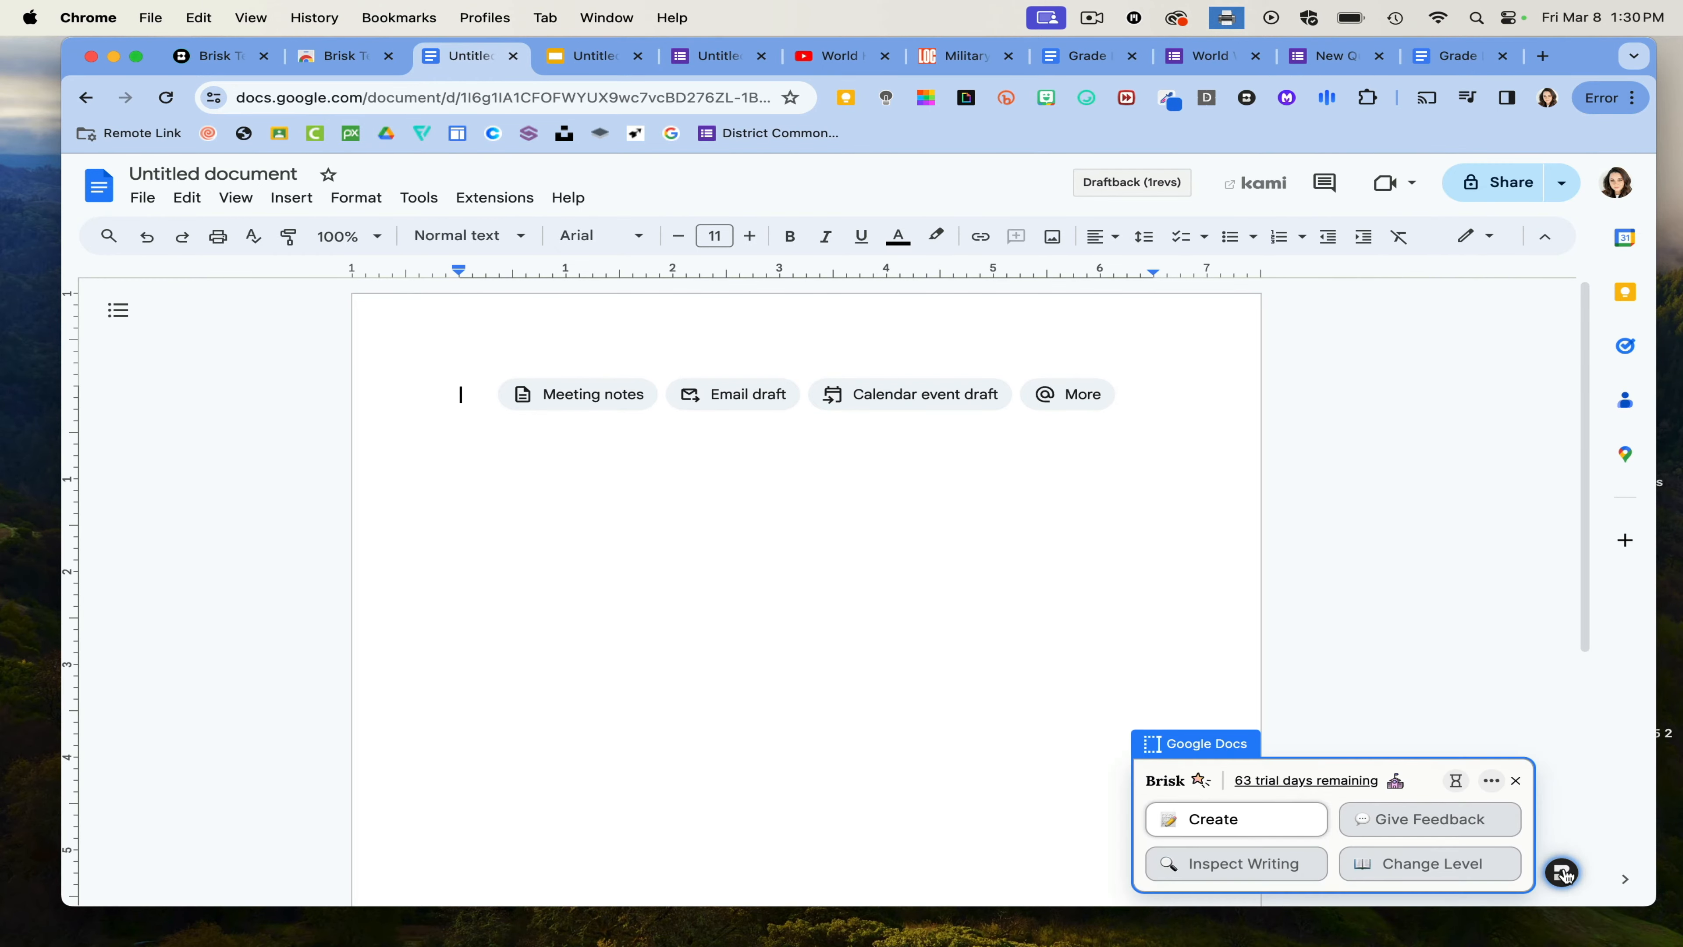
left_click(1309, 830)
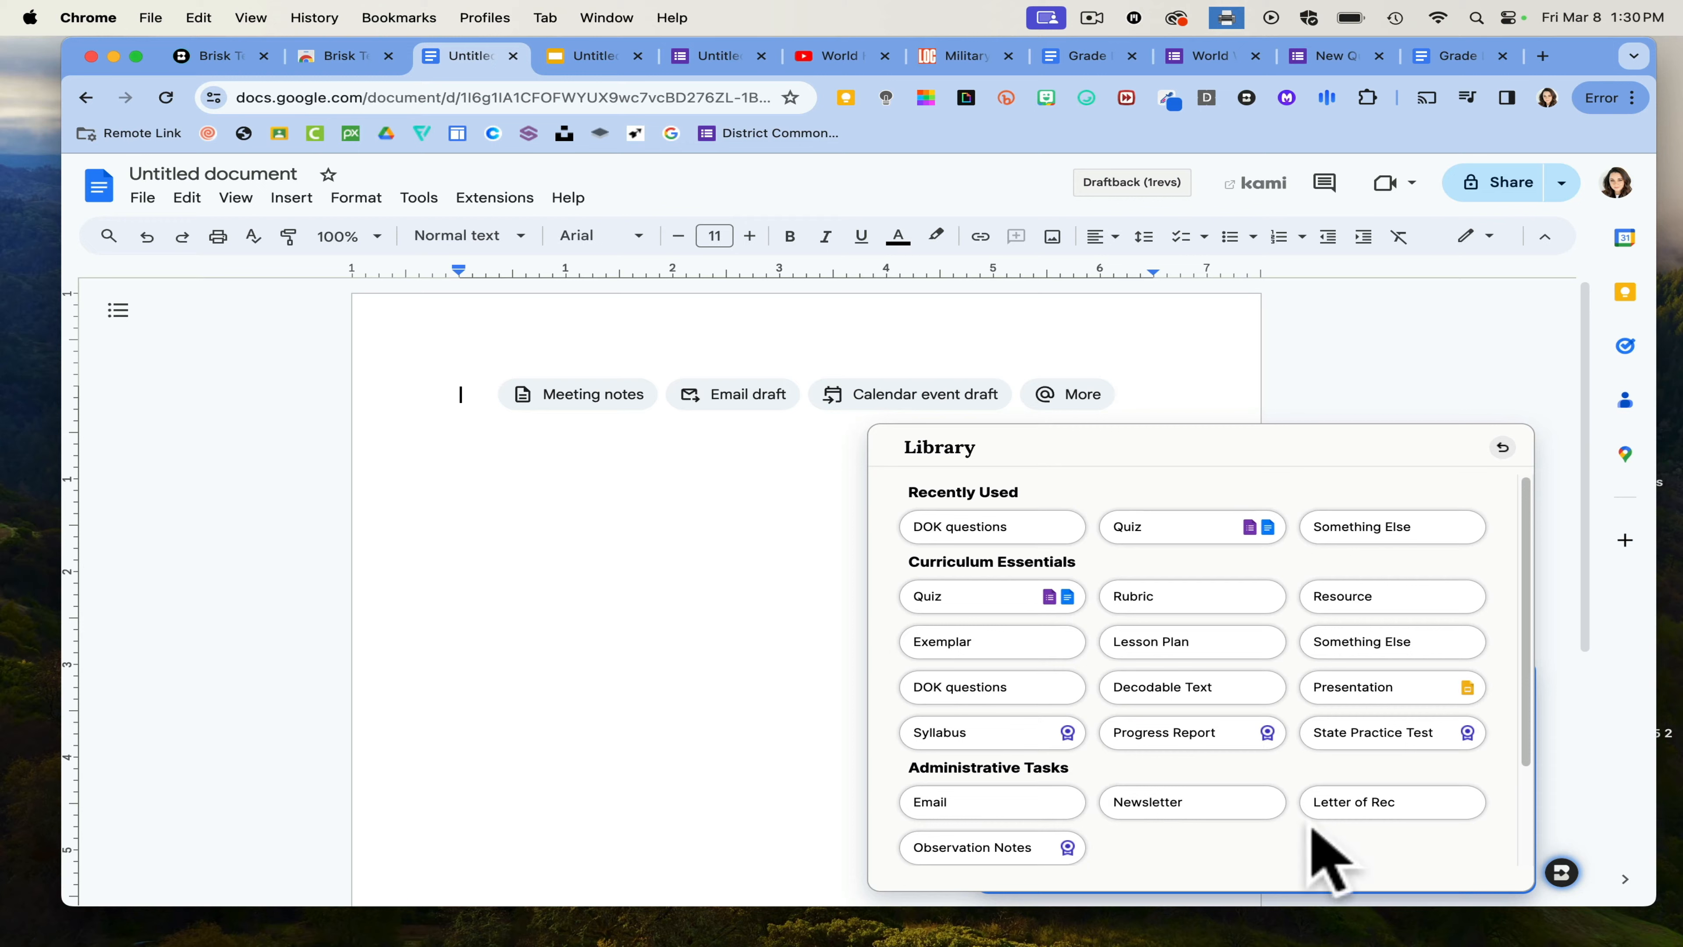
left_click(1338, 598)
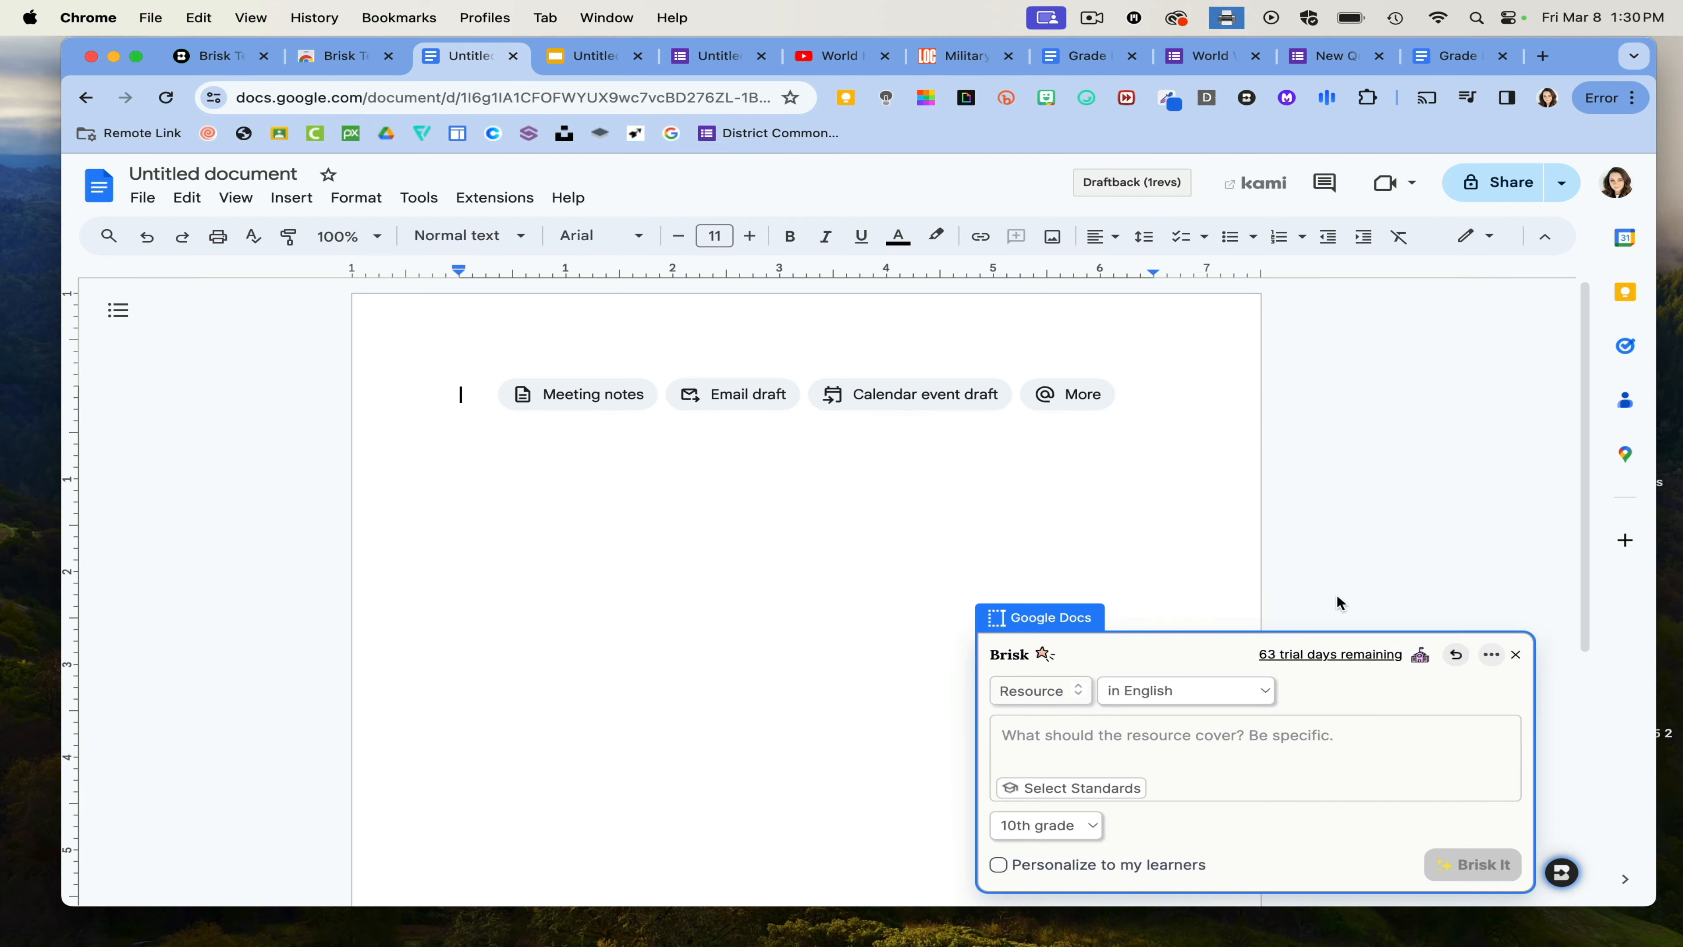
left_click(1170, 741)
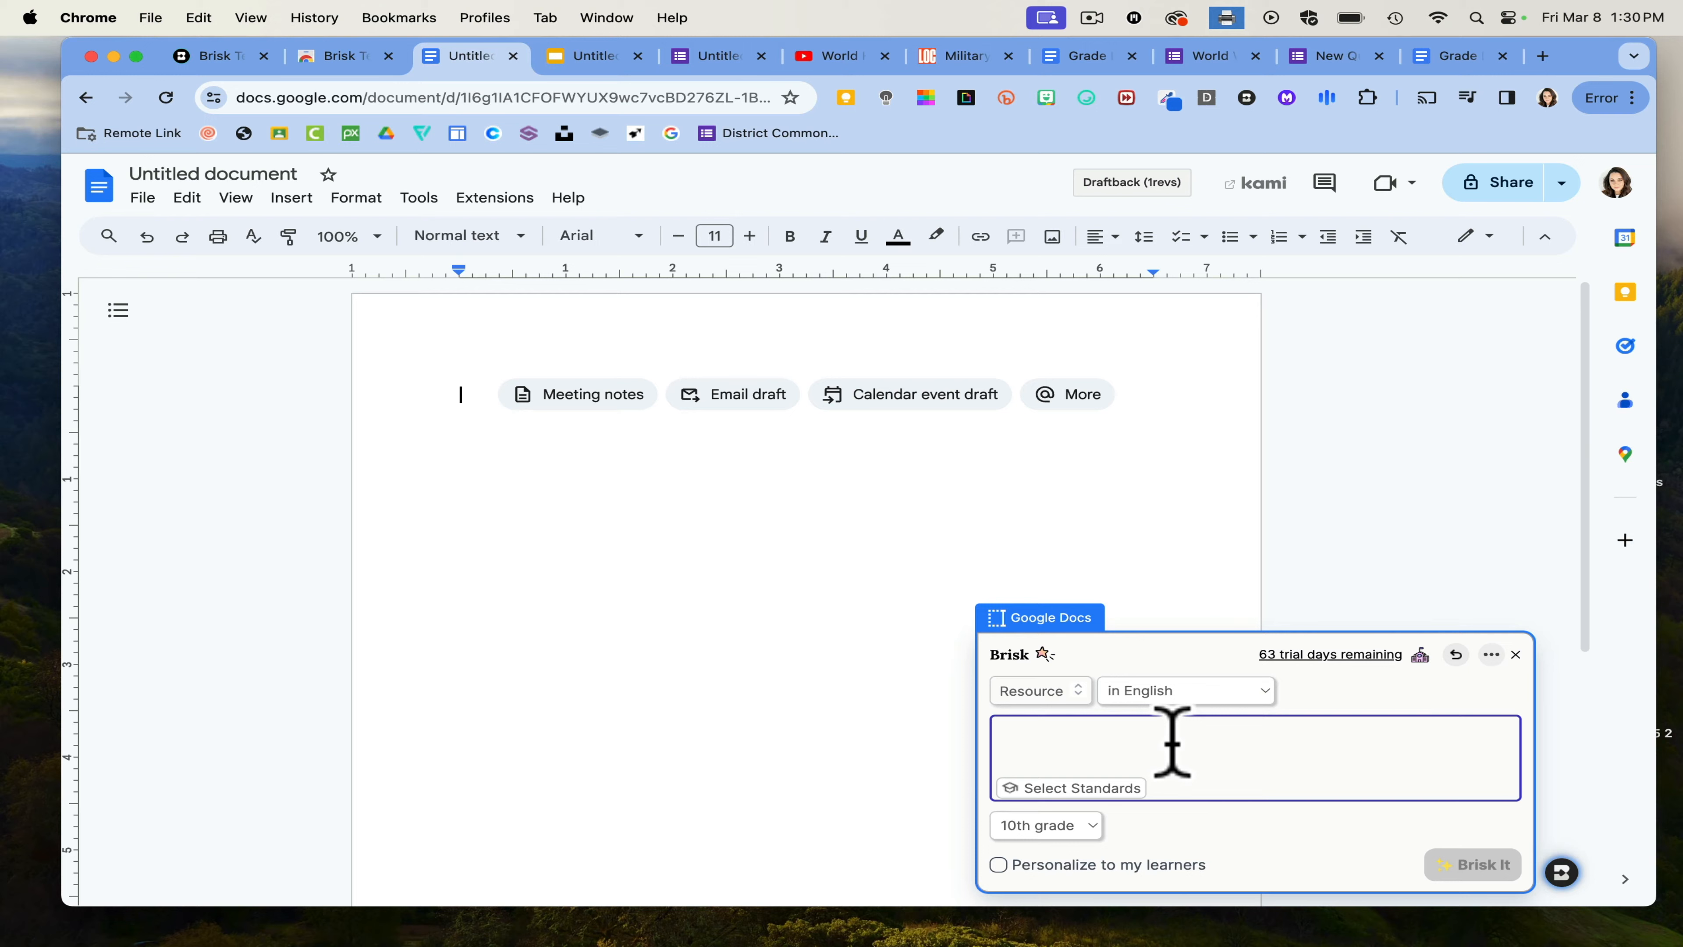
type("c")
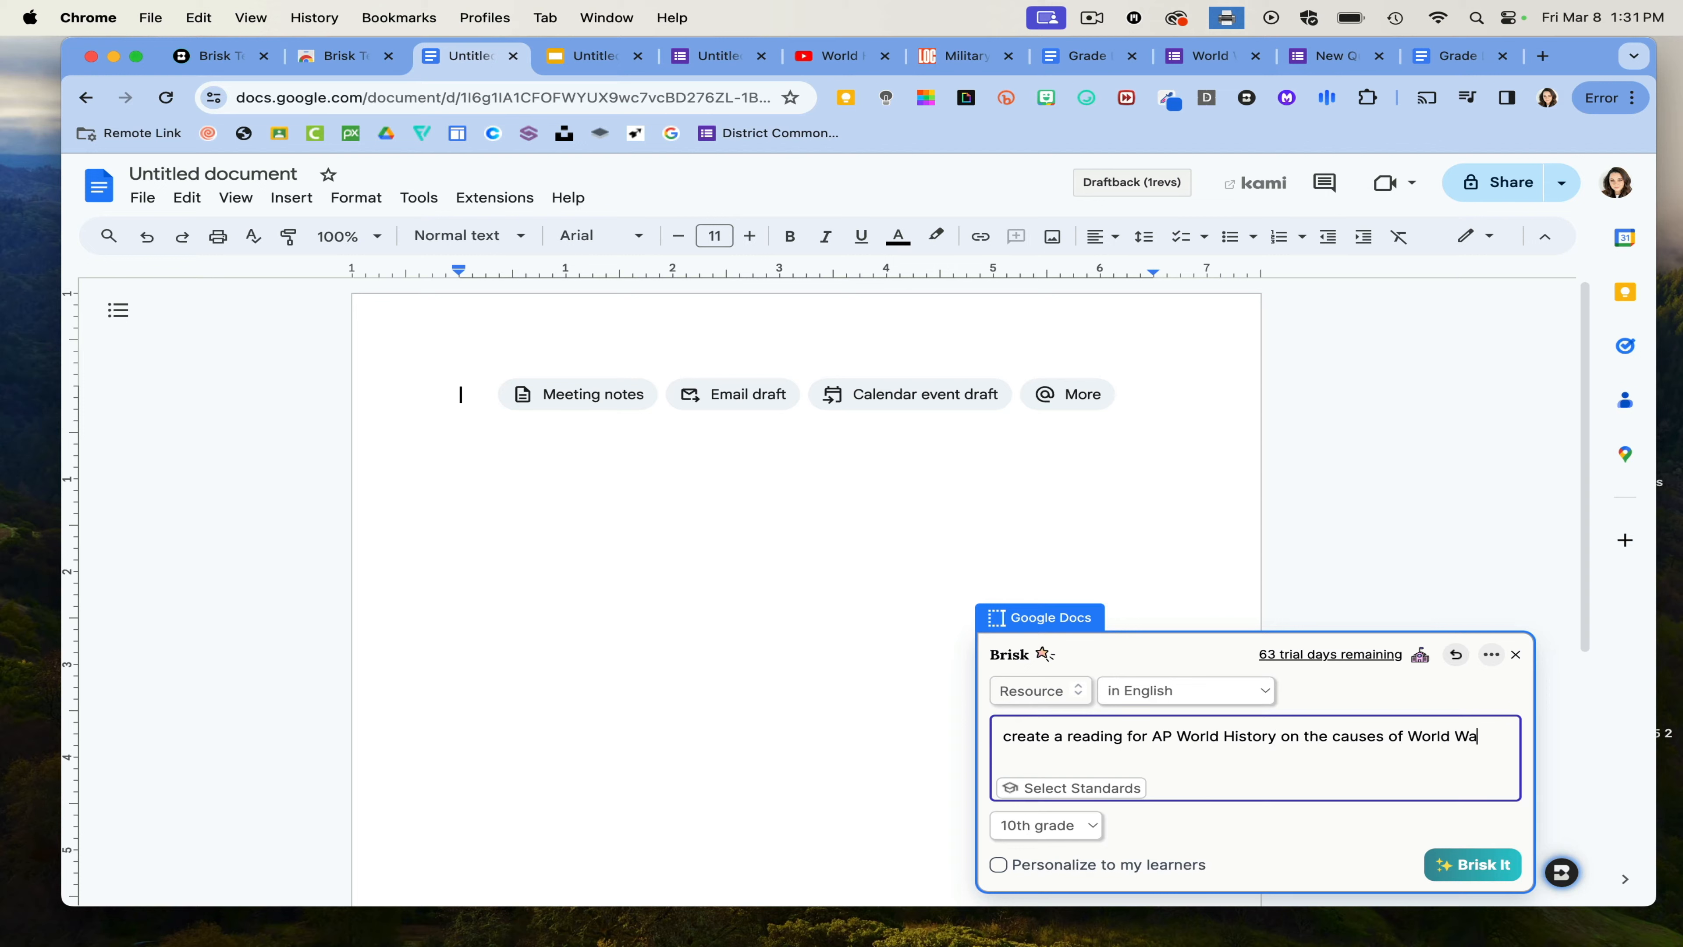
left_click(1463, 862)
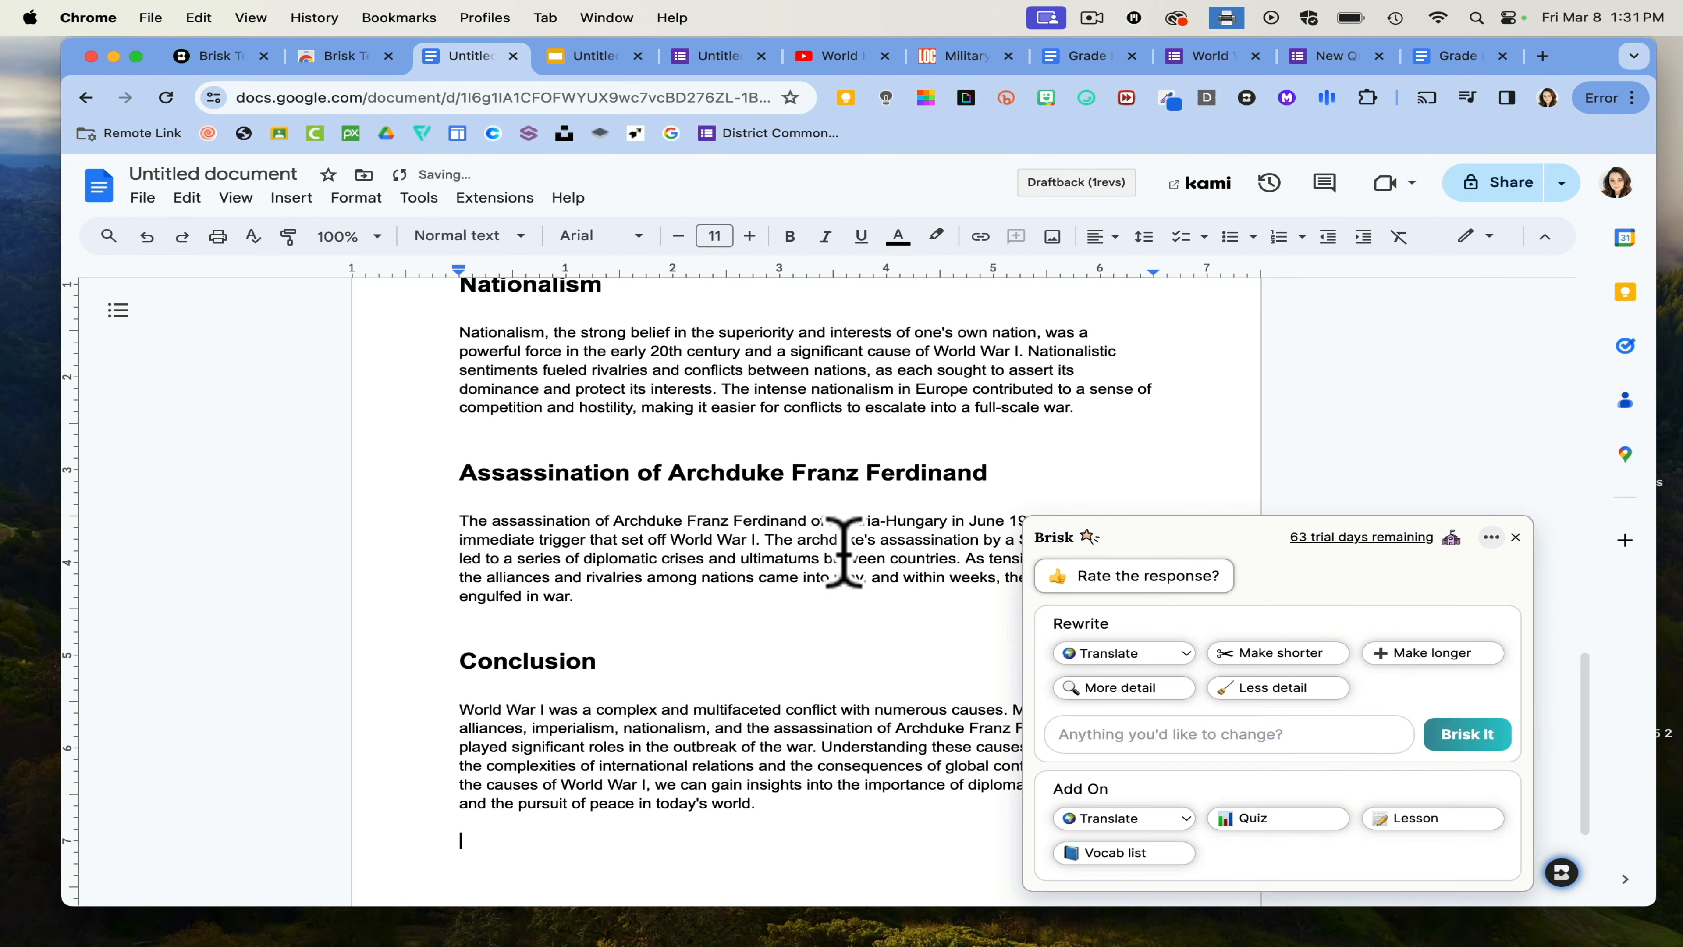
- Look through the generated reading and select all of its text, from the end of the Conclusion up to the "Causes of World War I" title
scroll(843, 551, "up", 20)
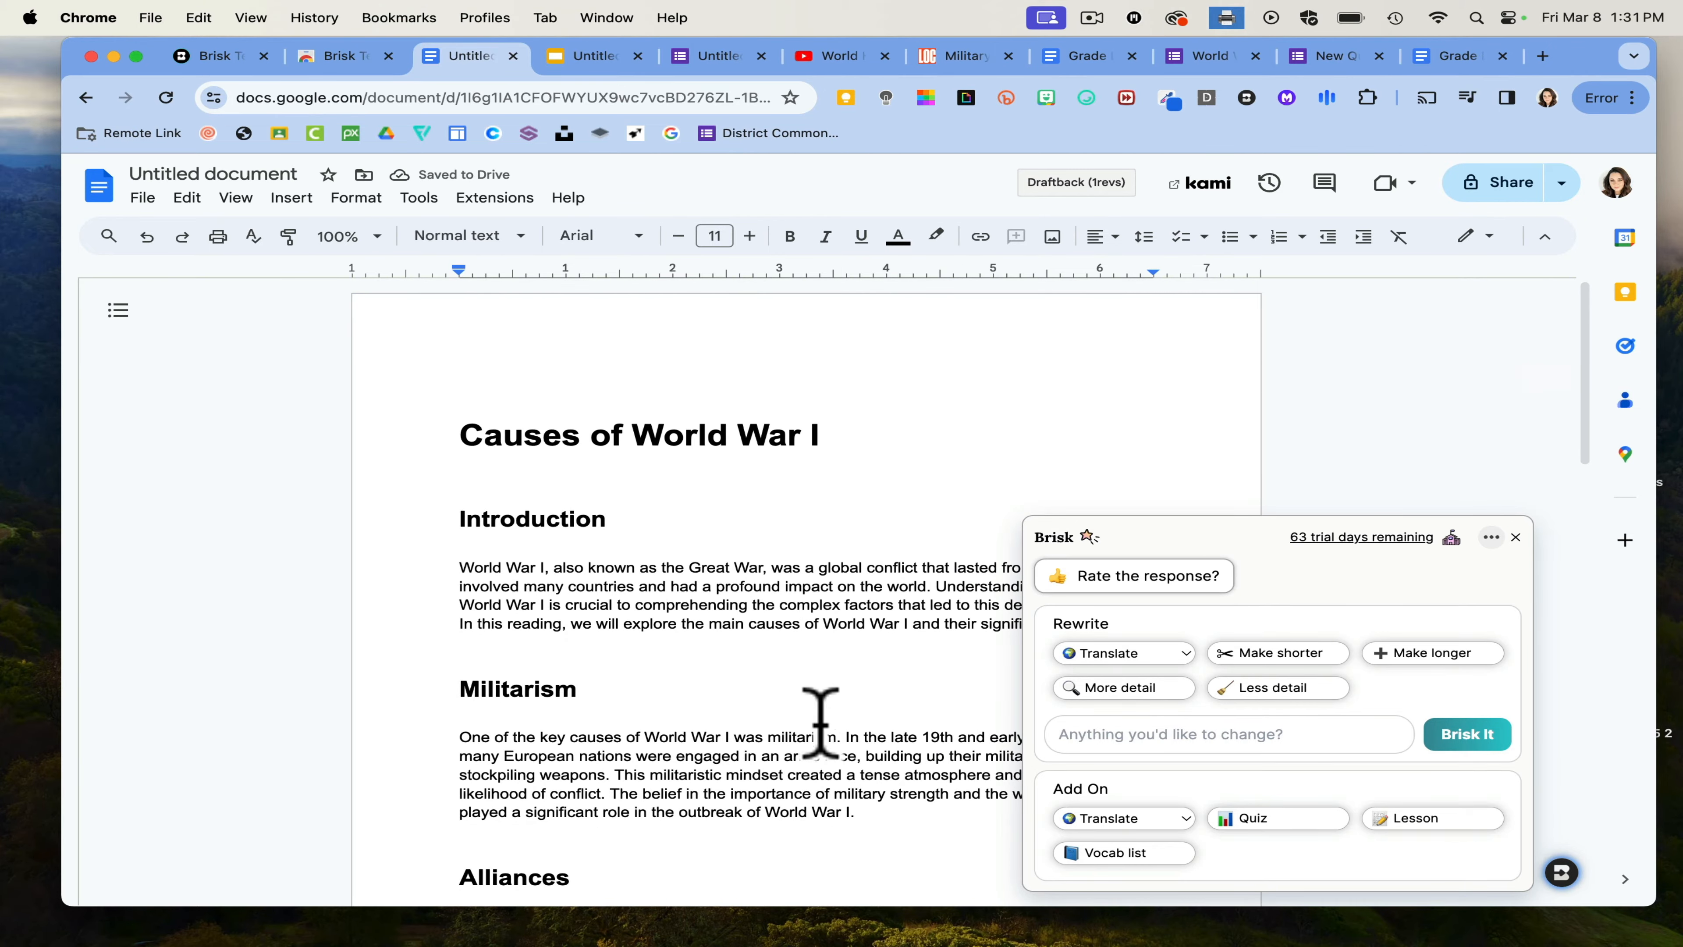
left_click_drag(1584, 362, 1590, 761)
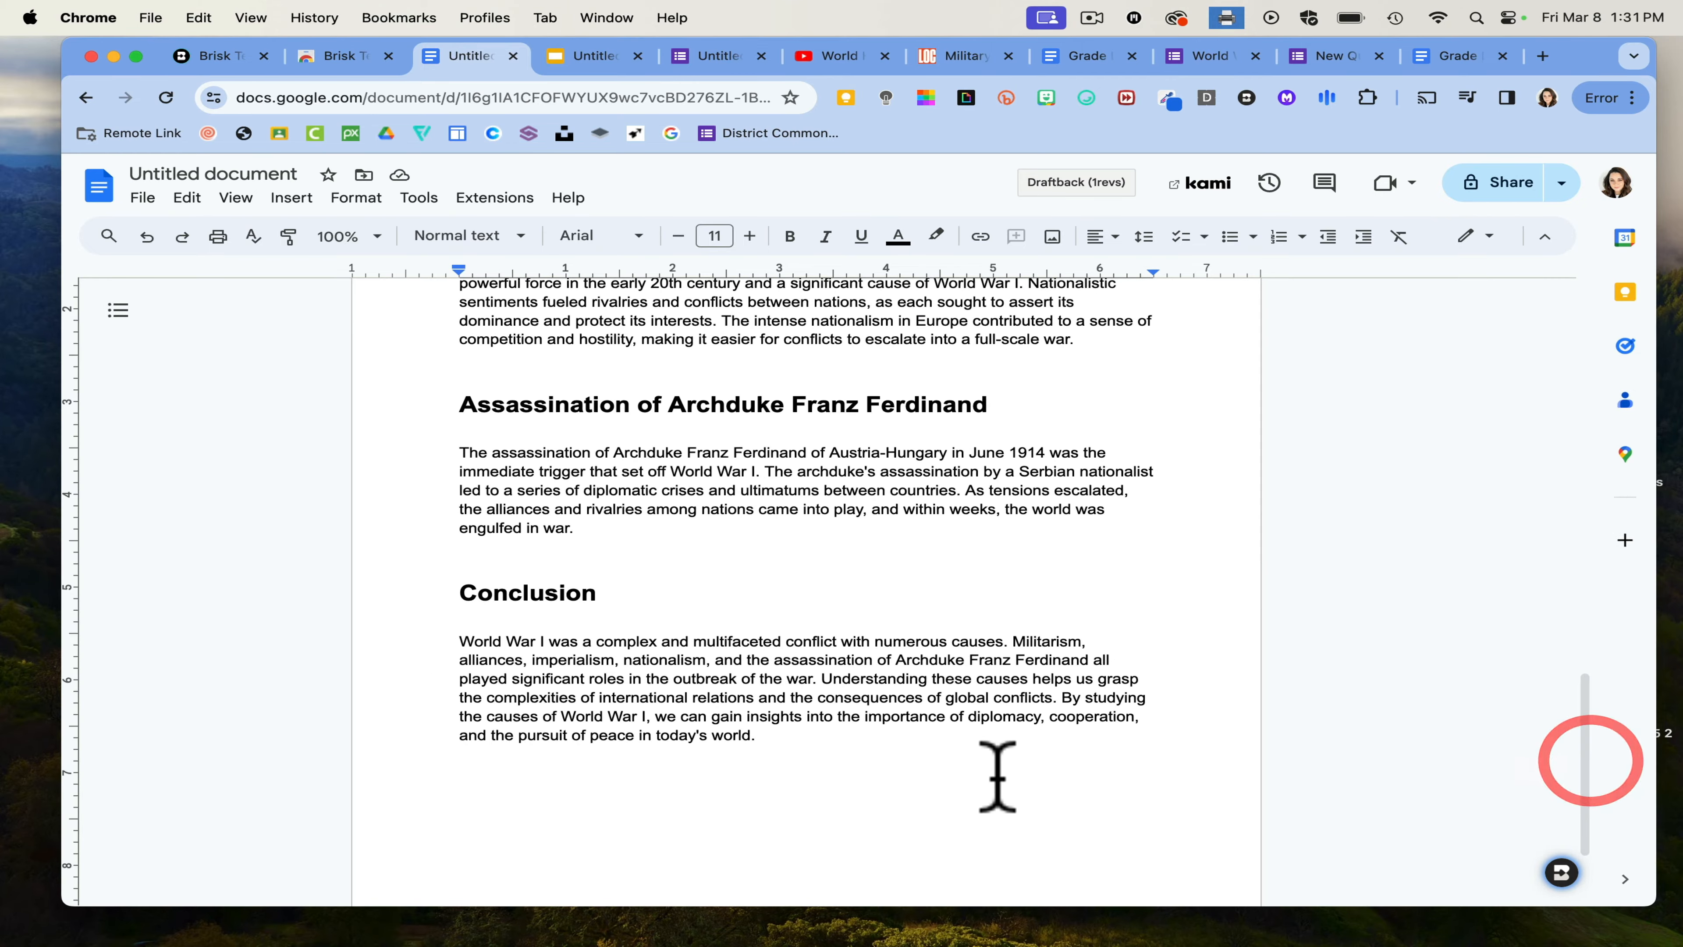
left_click_drag(997, 776, 6, 8)
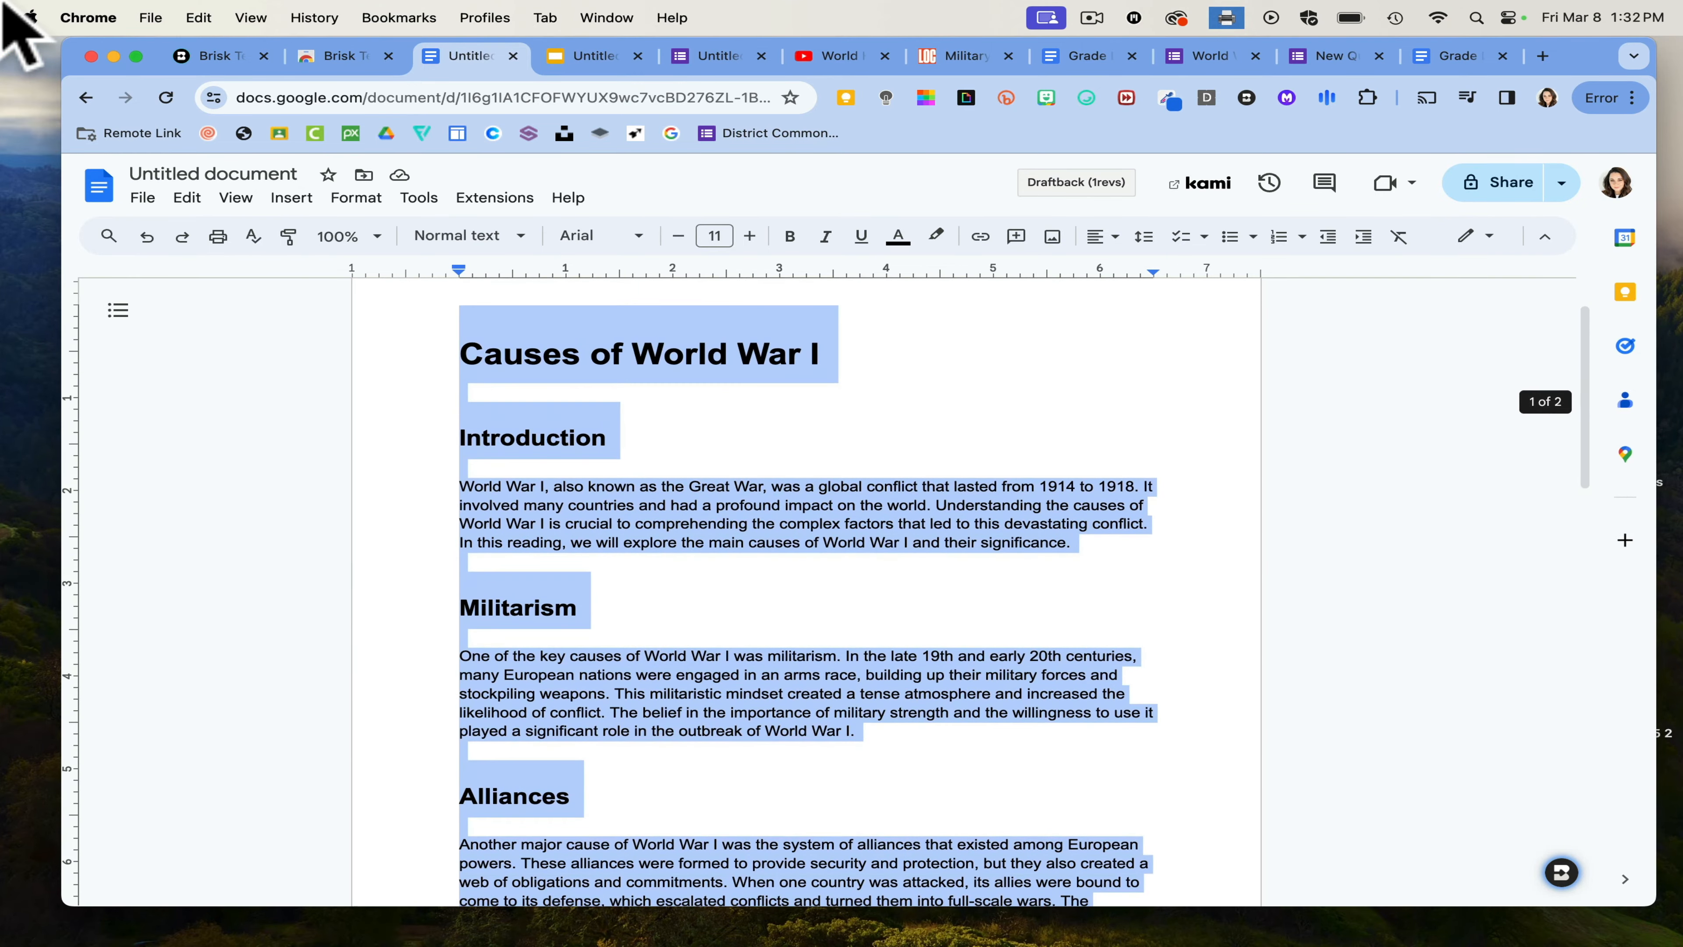
- Clear the selected reading from the document and enter the Brisk quiz prompt "create a quiz based on the reading "I Want A Wife" by Judy Brady"
key("BackSpace")
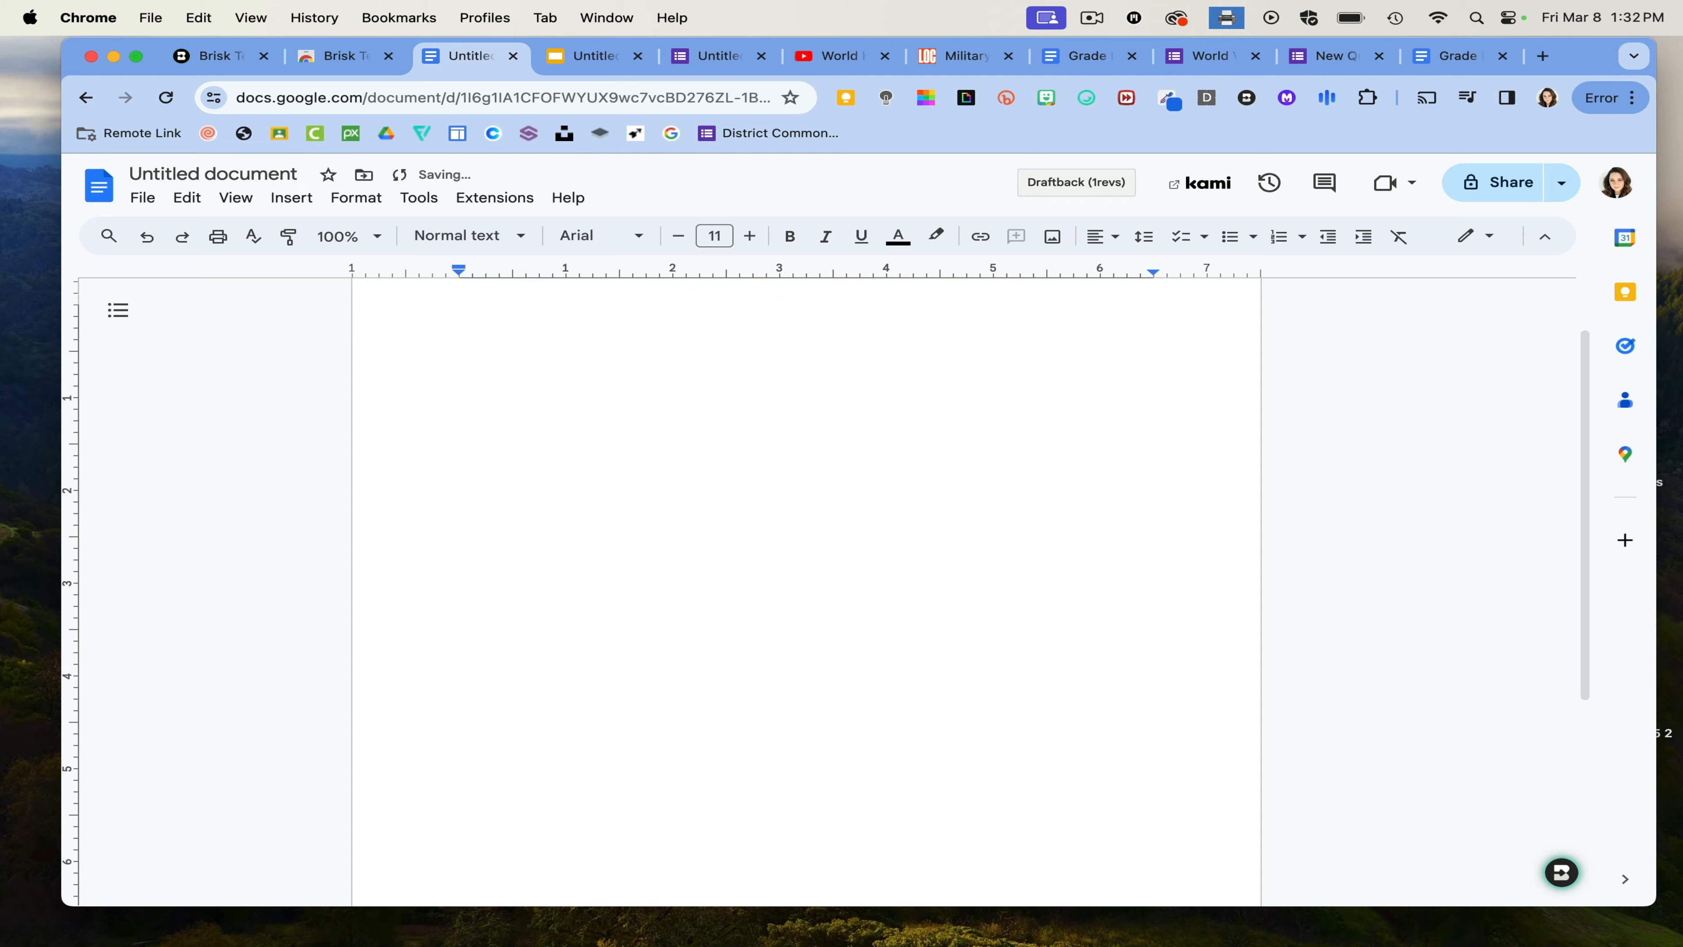
left_click(1559, 874)
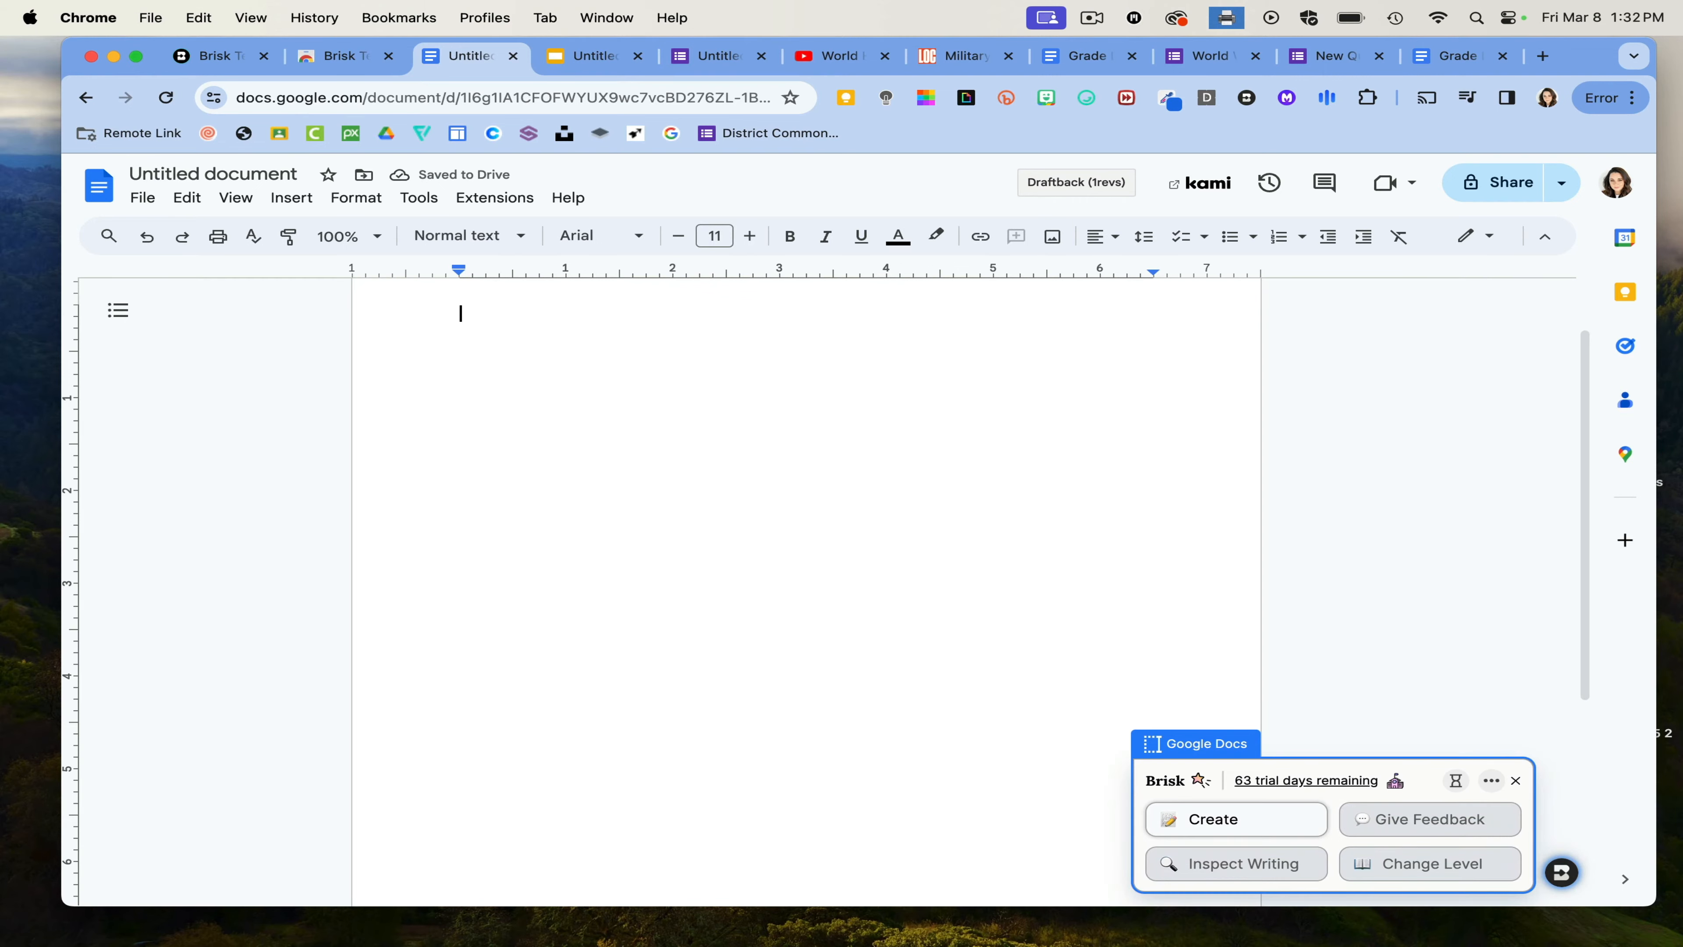
left_click(1226, 820)
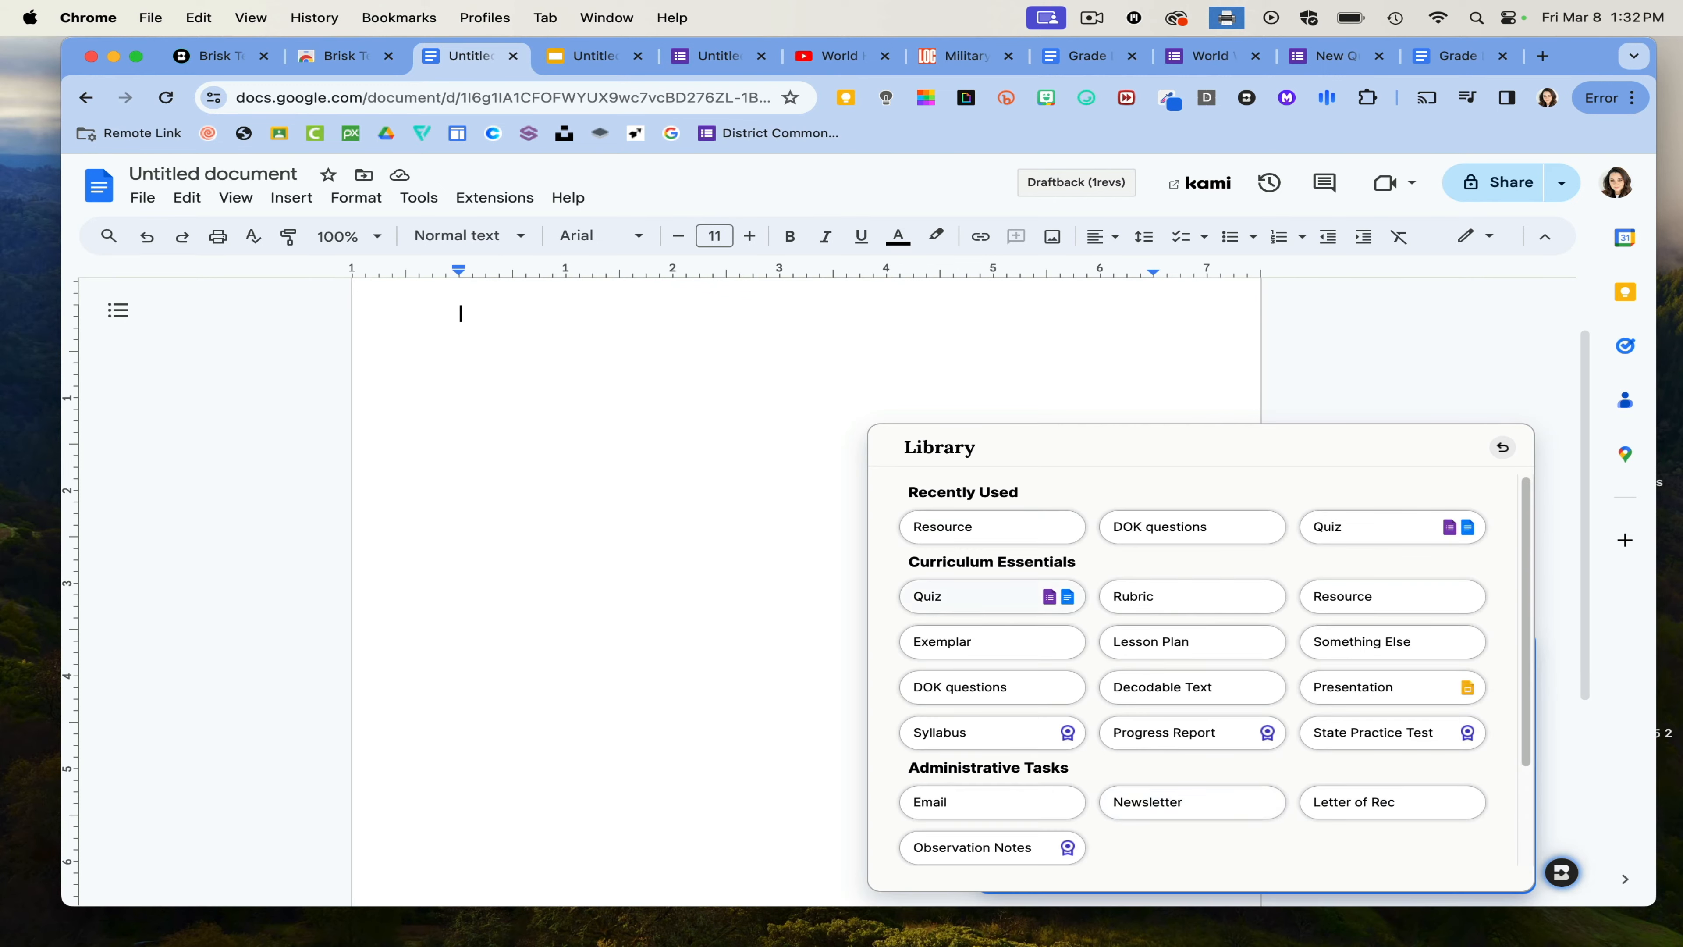
left_click(975, 597)
left_click(1073, 738)
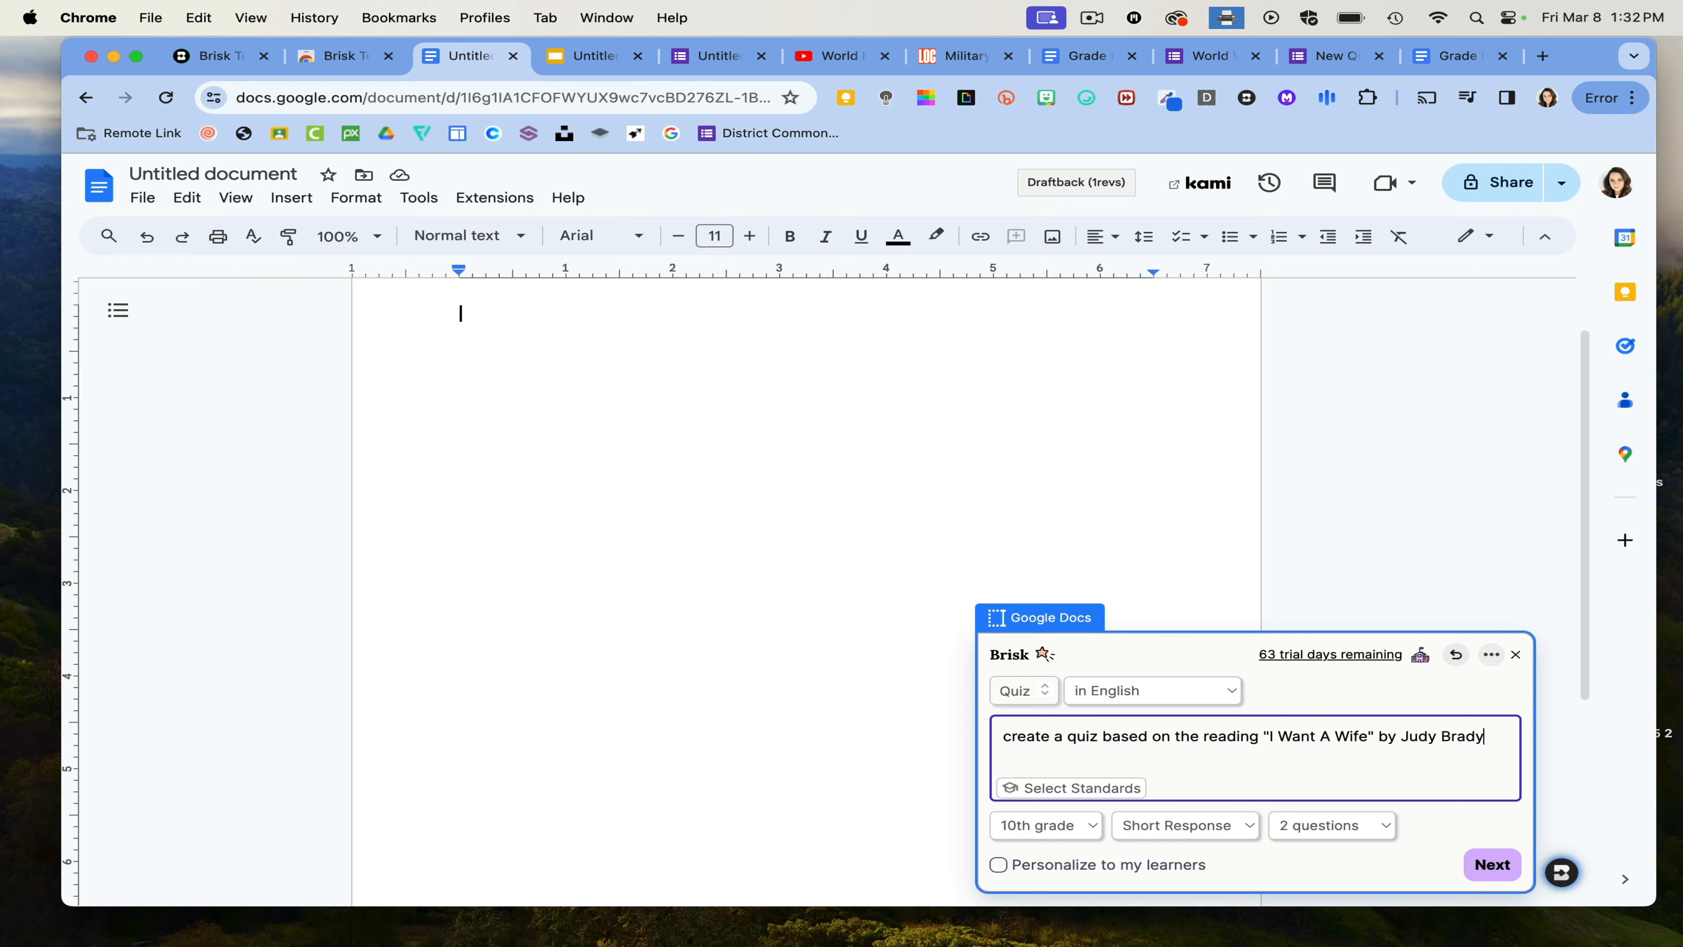
- Generate the 10th grade quiz in English as a Google Form with 10 multiple choice questions
left_click(1169, 828)
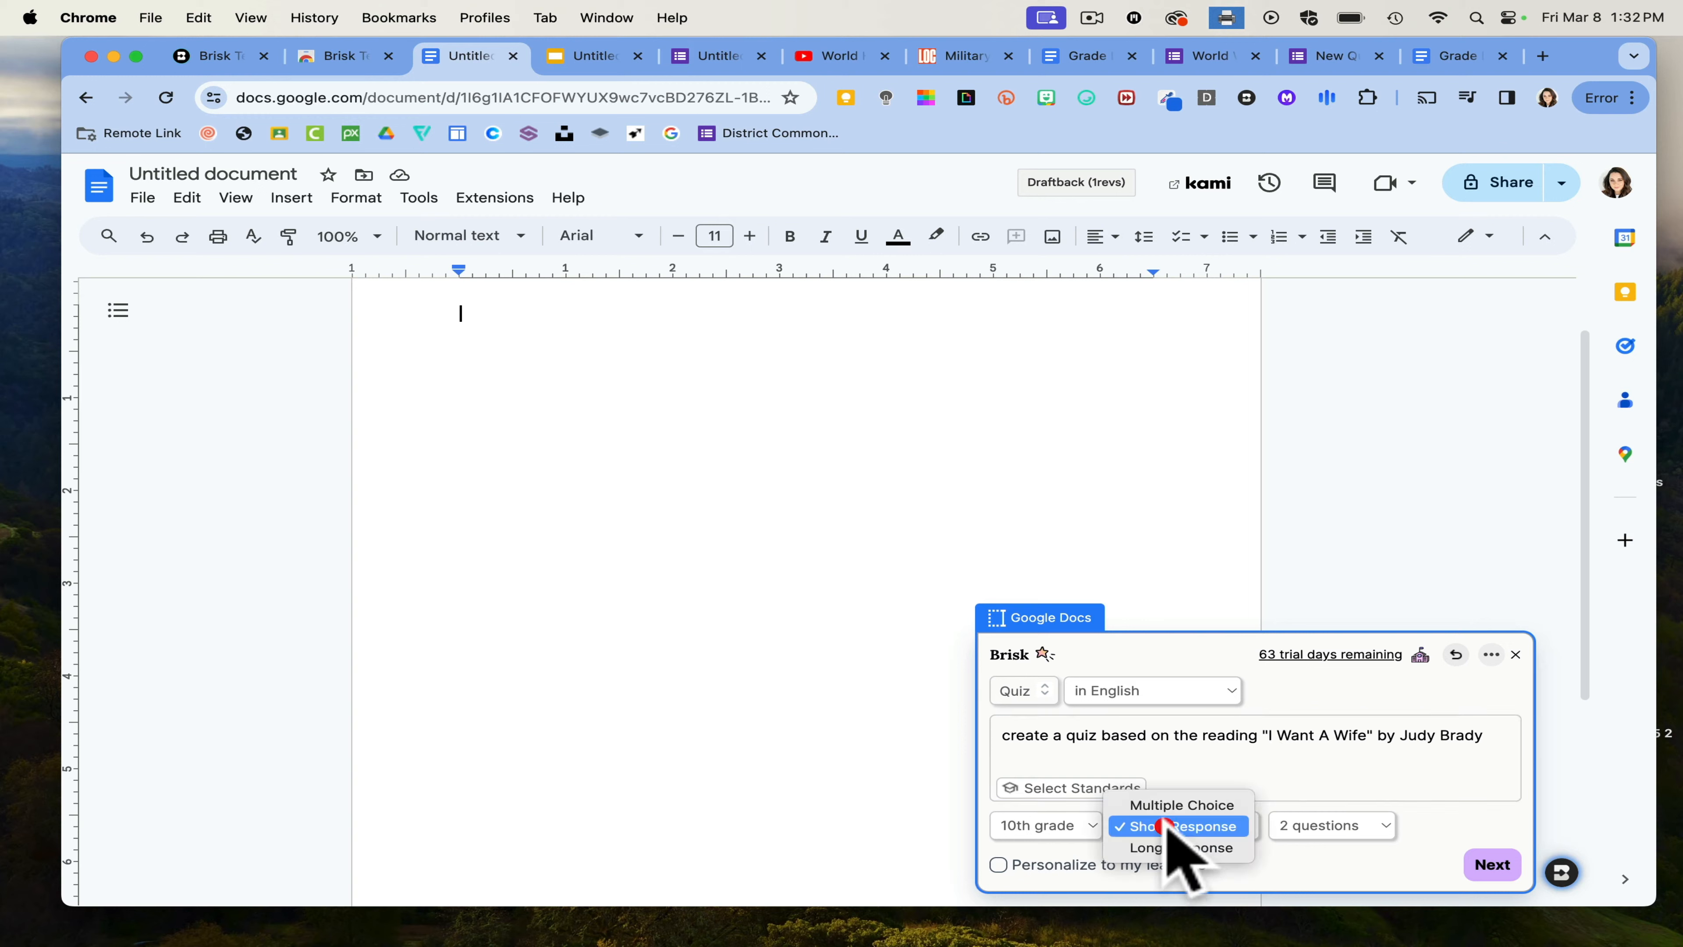
left_click(1168, 805)
left_click(1329, 826)
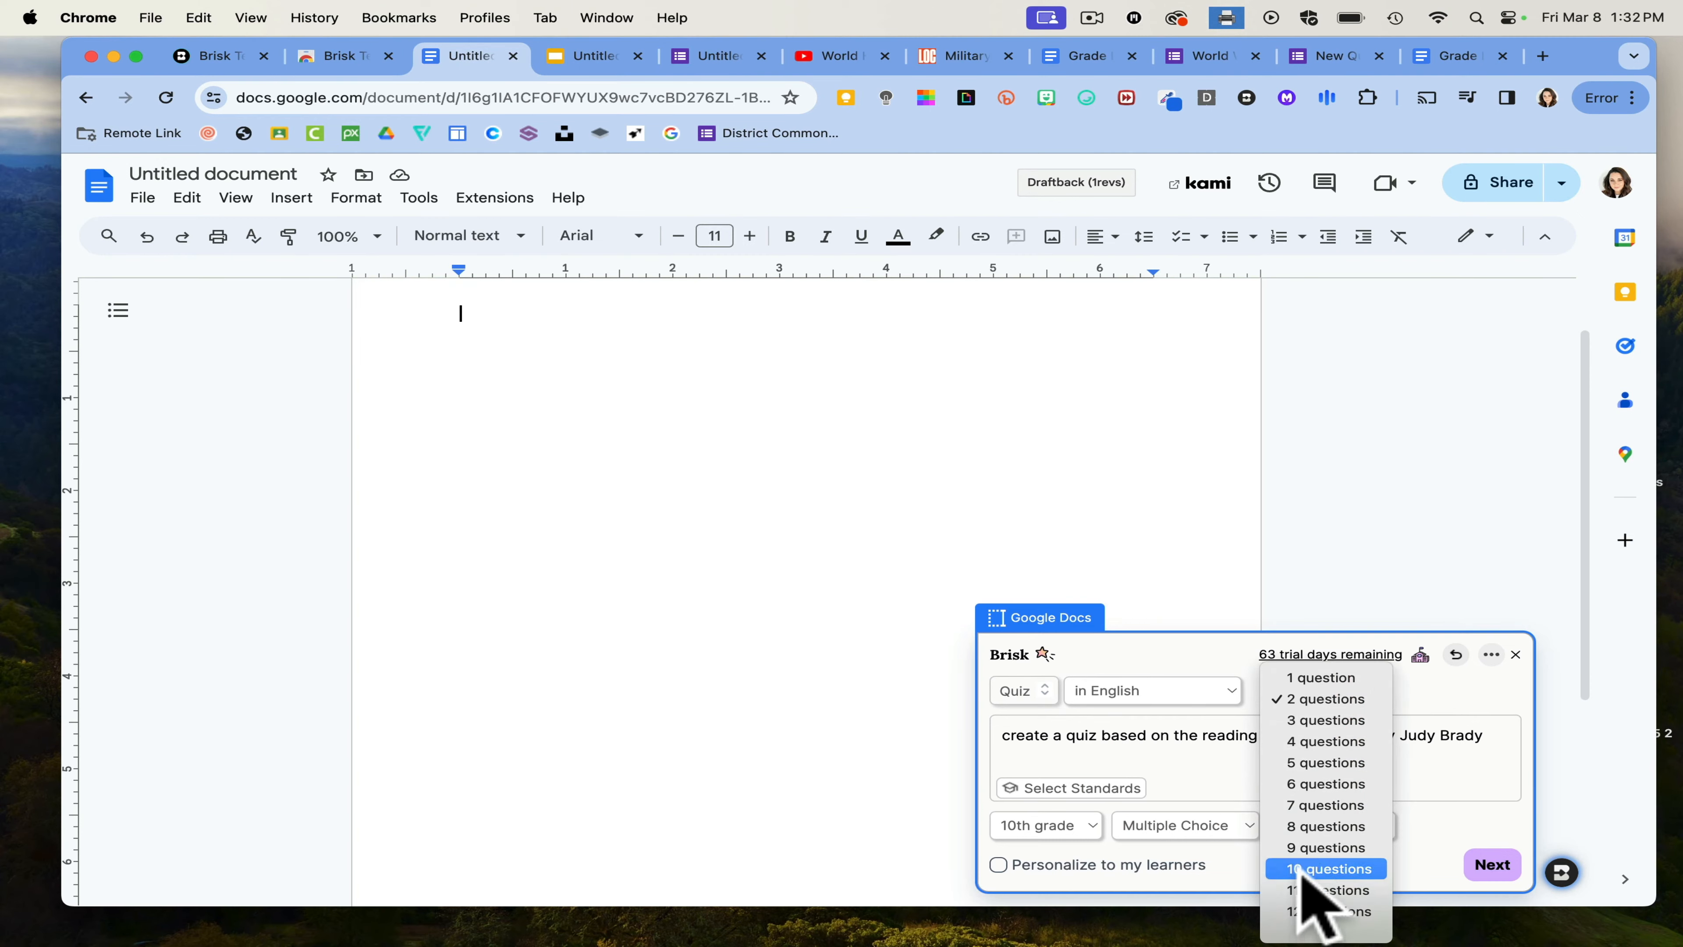
left_click(1302, 874)
left_click(1484, 864)
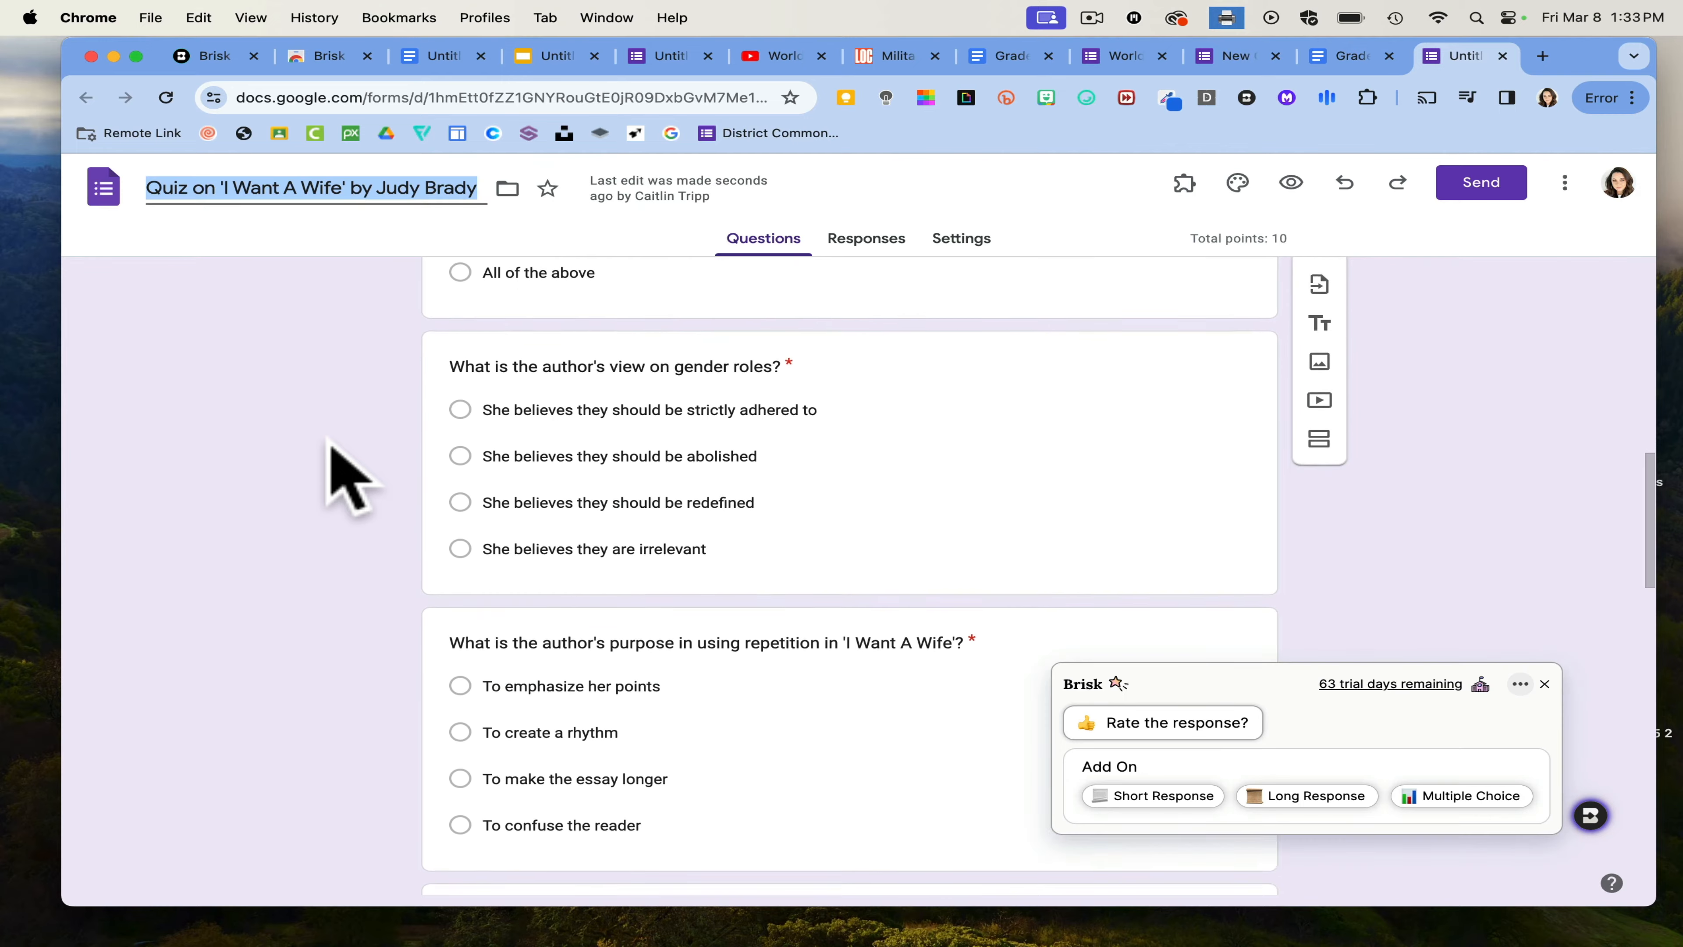
- Look through the questions of the generated "I Want A Wife" quiz down to the last one and return to its title
scroll(348, 477, "down", 7)
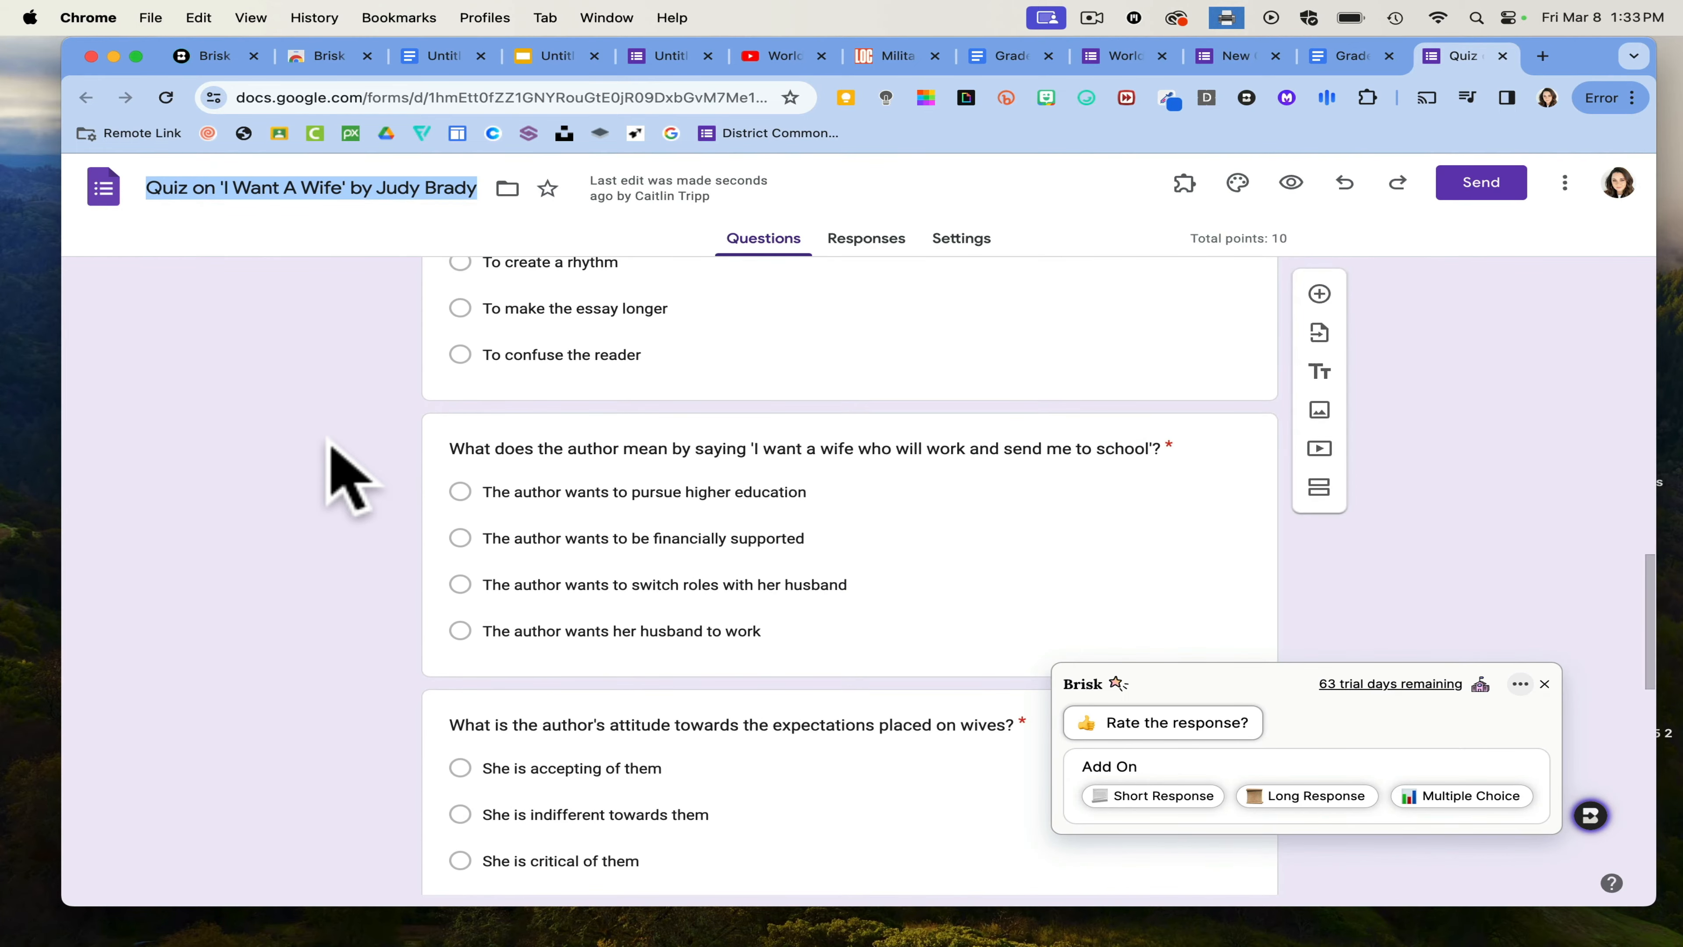
scroll(348, 477, "down", 13)
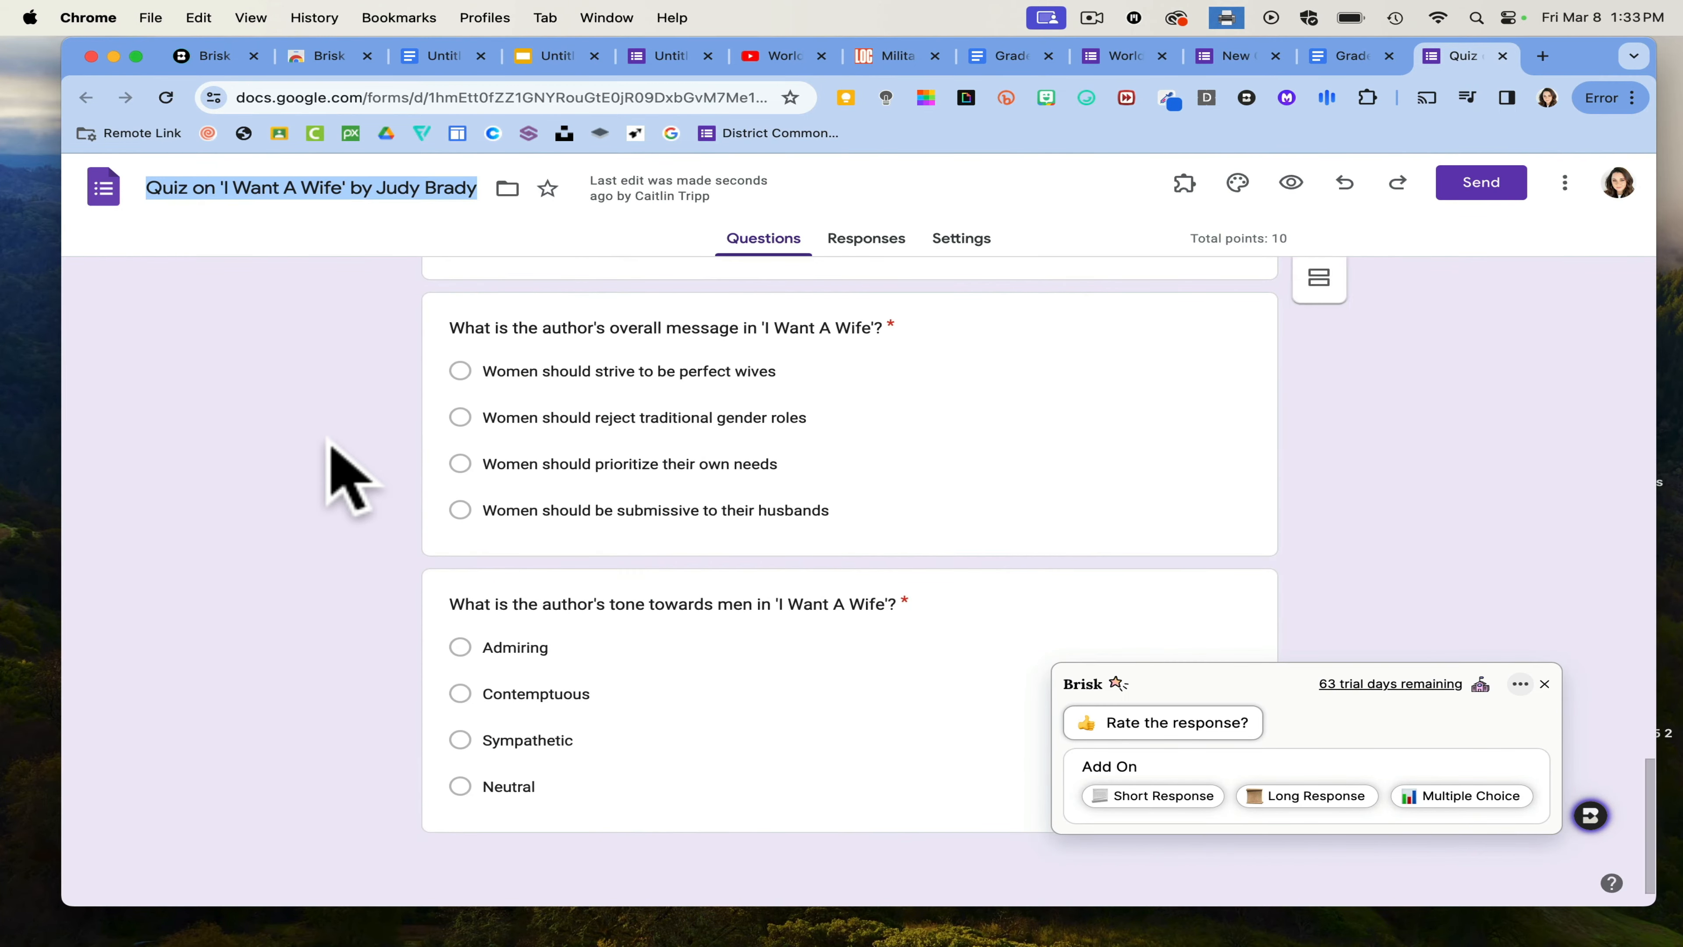
scroll(348, 477, "up", 20)
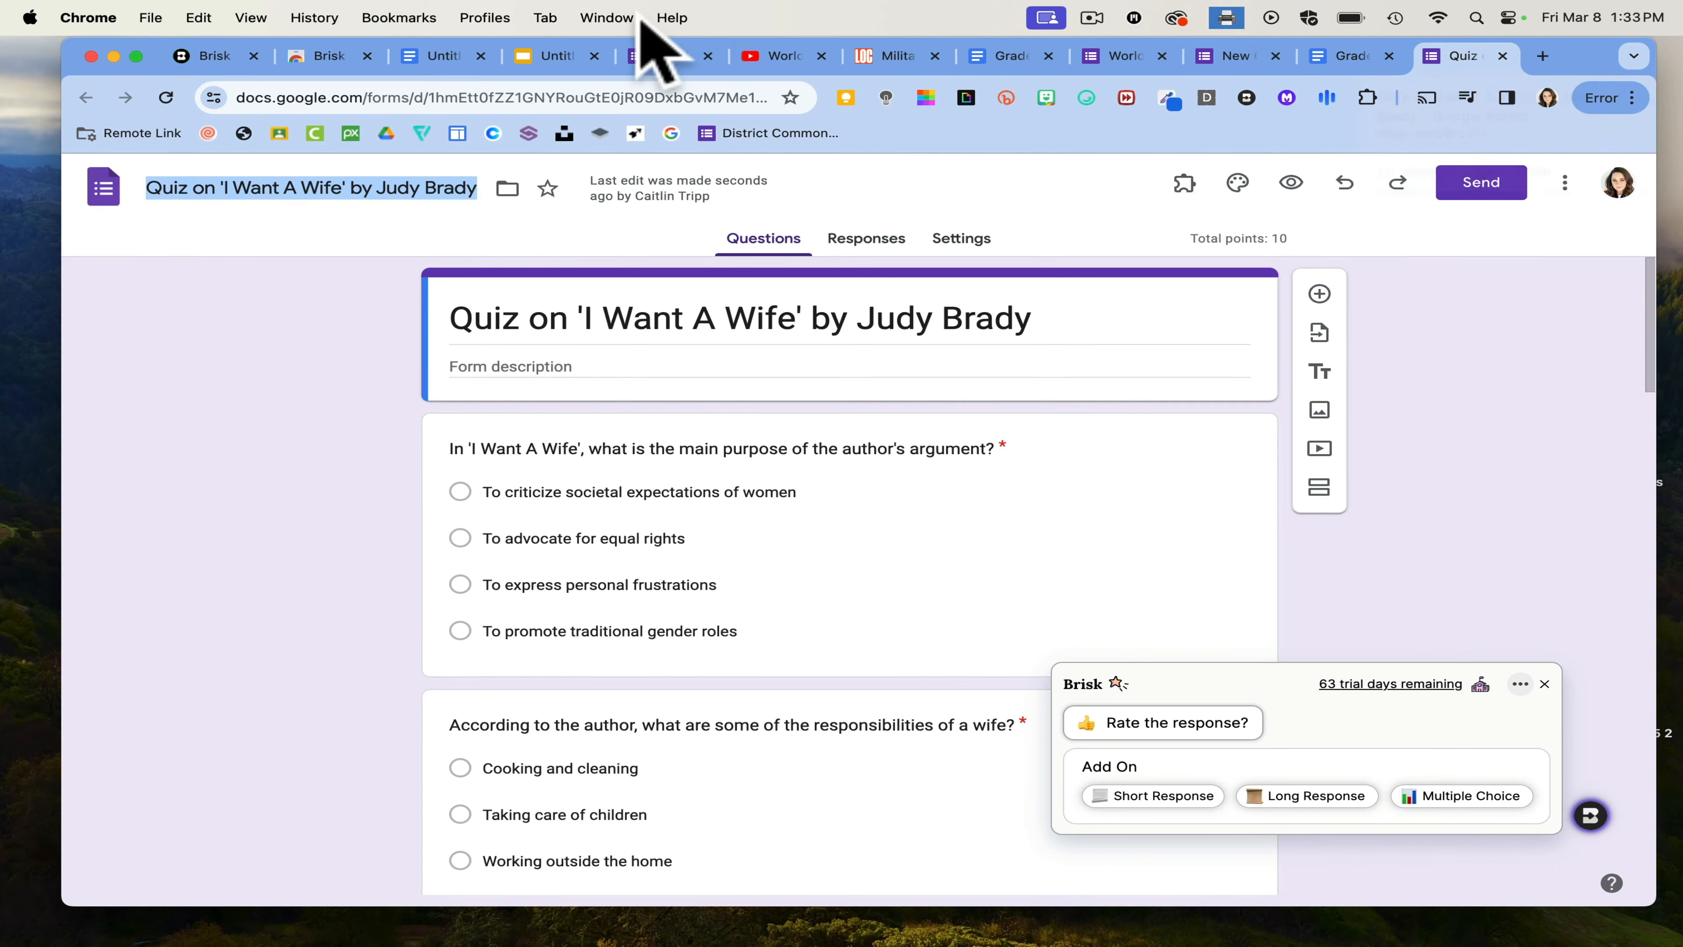
- Switch to the Grade Level 7 Military Technology in World War I document and start a Brisk resource from its selected text
left_click(440, 57)
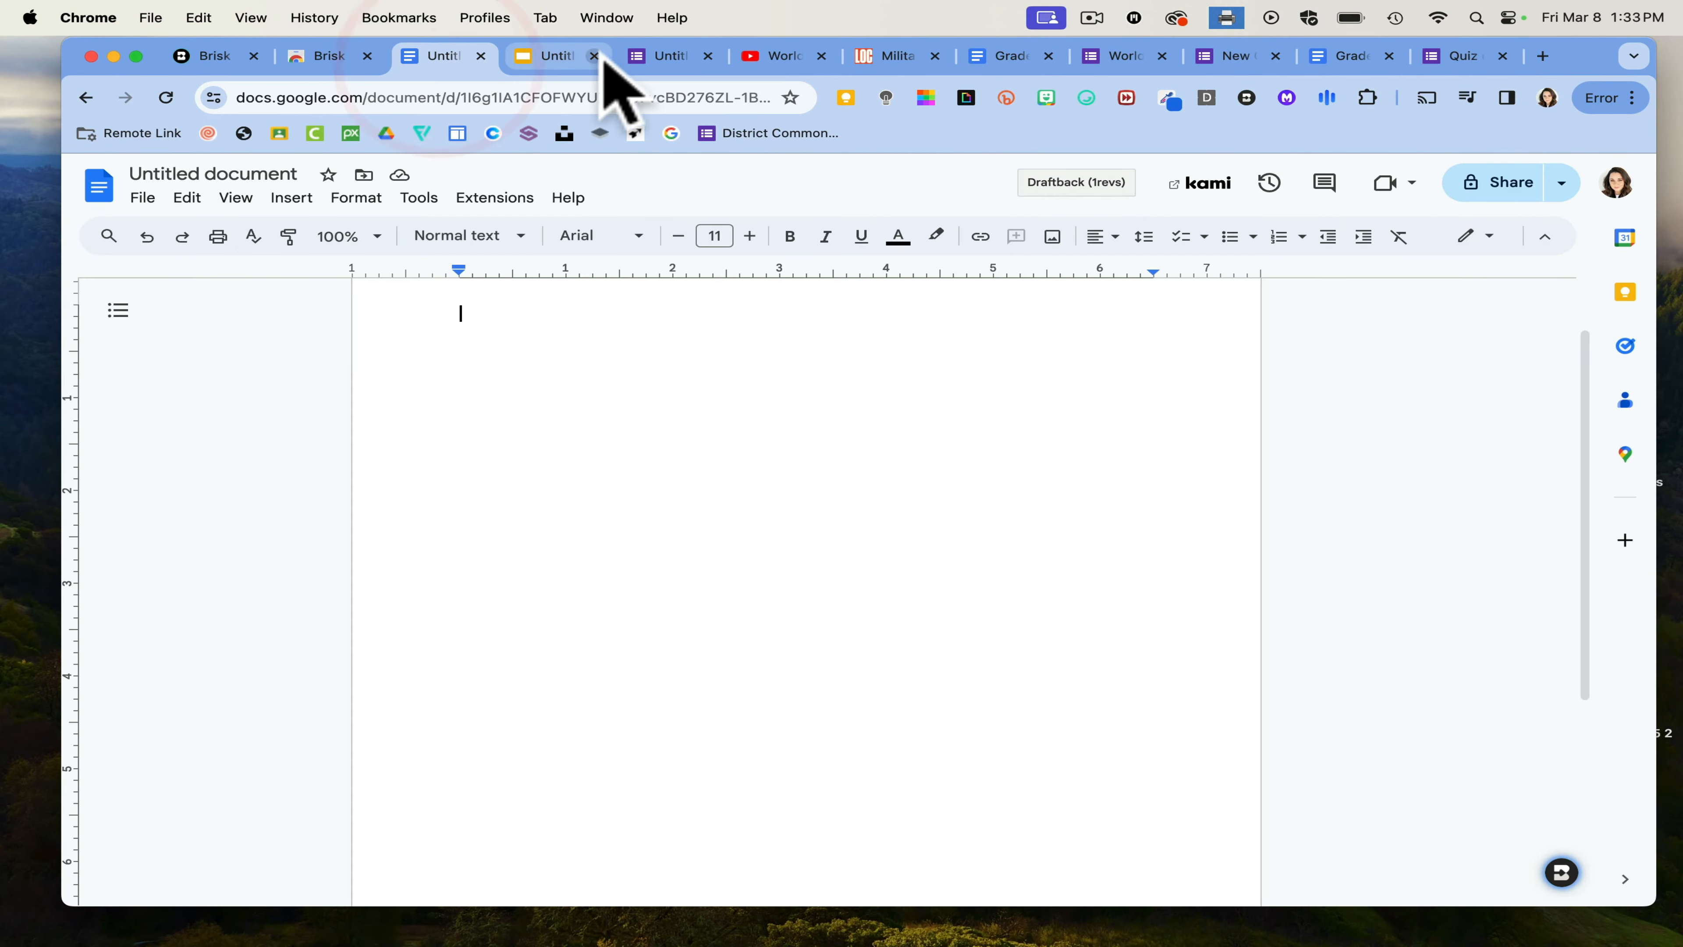
left_click(663, 57)
left_click(1004, 57)
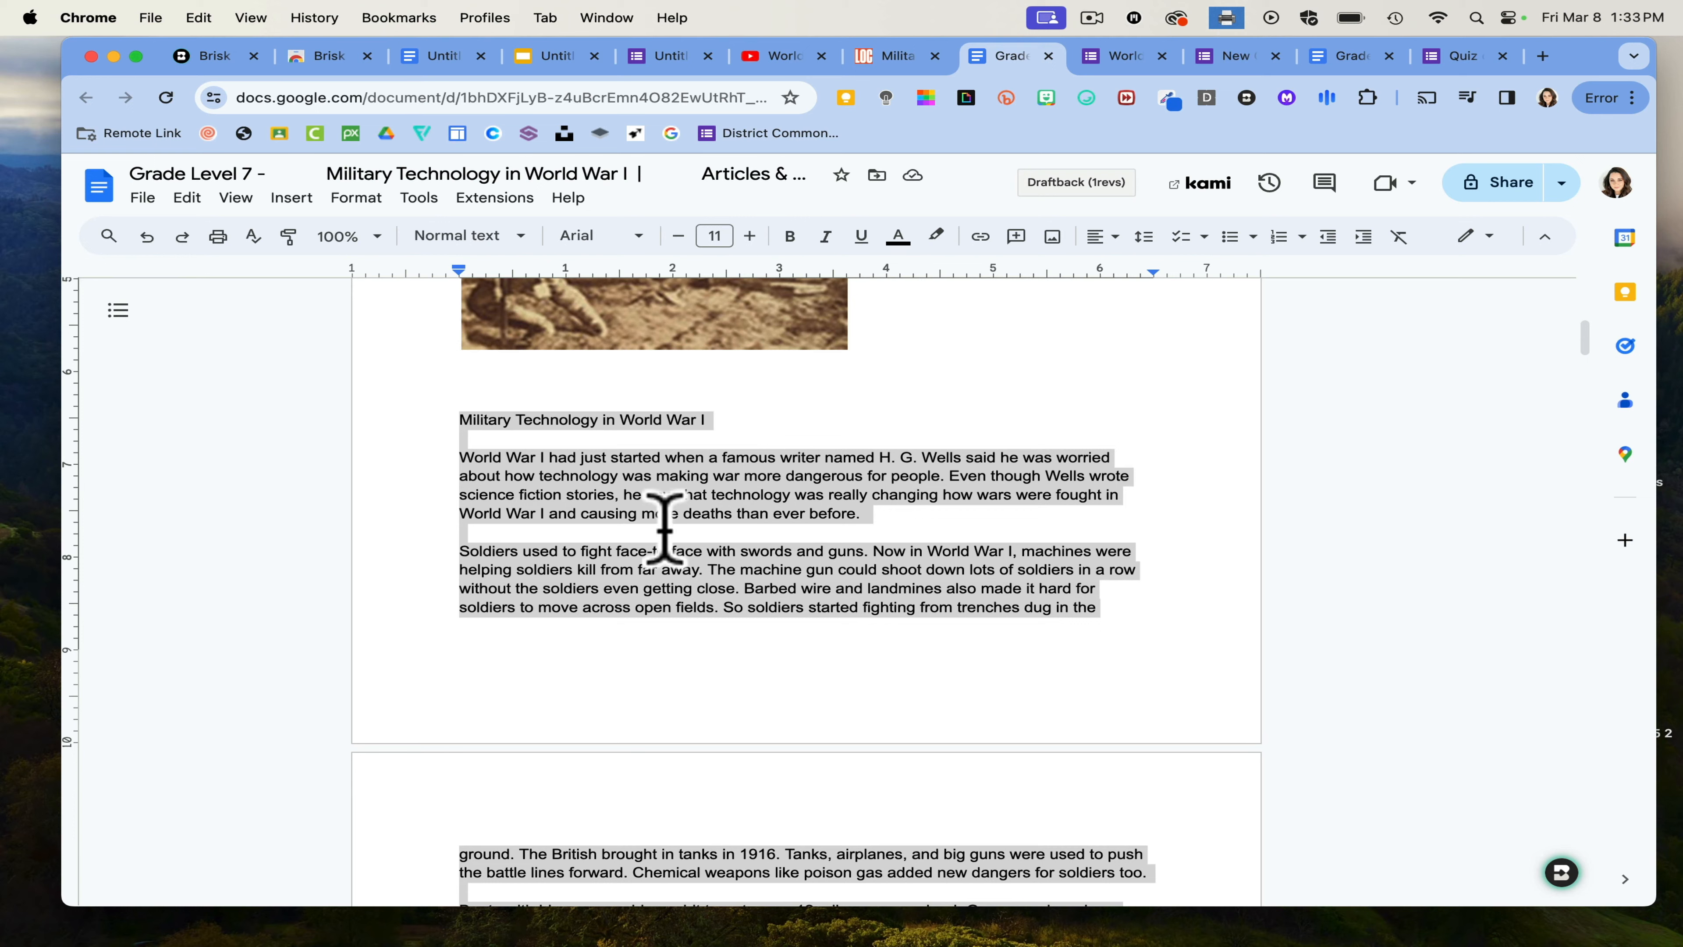
left_click(1557, 874)
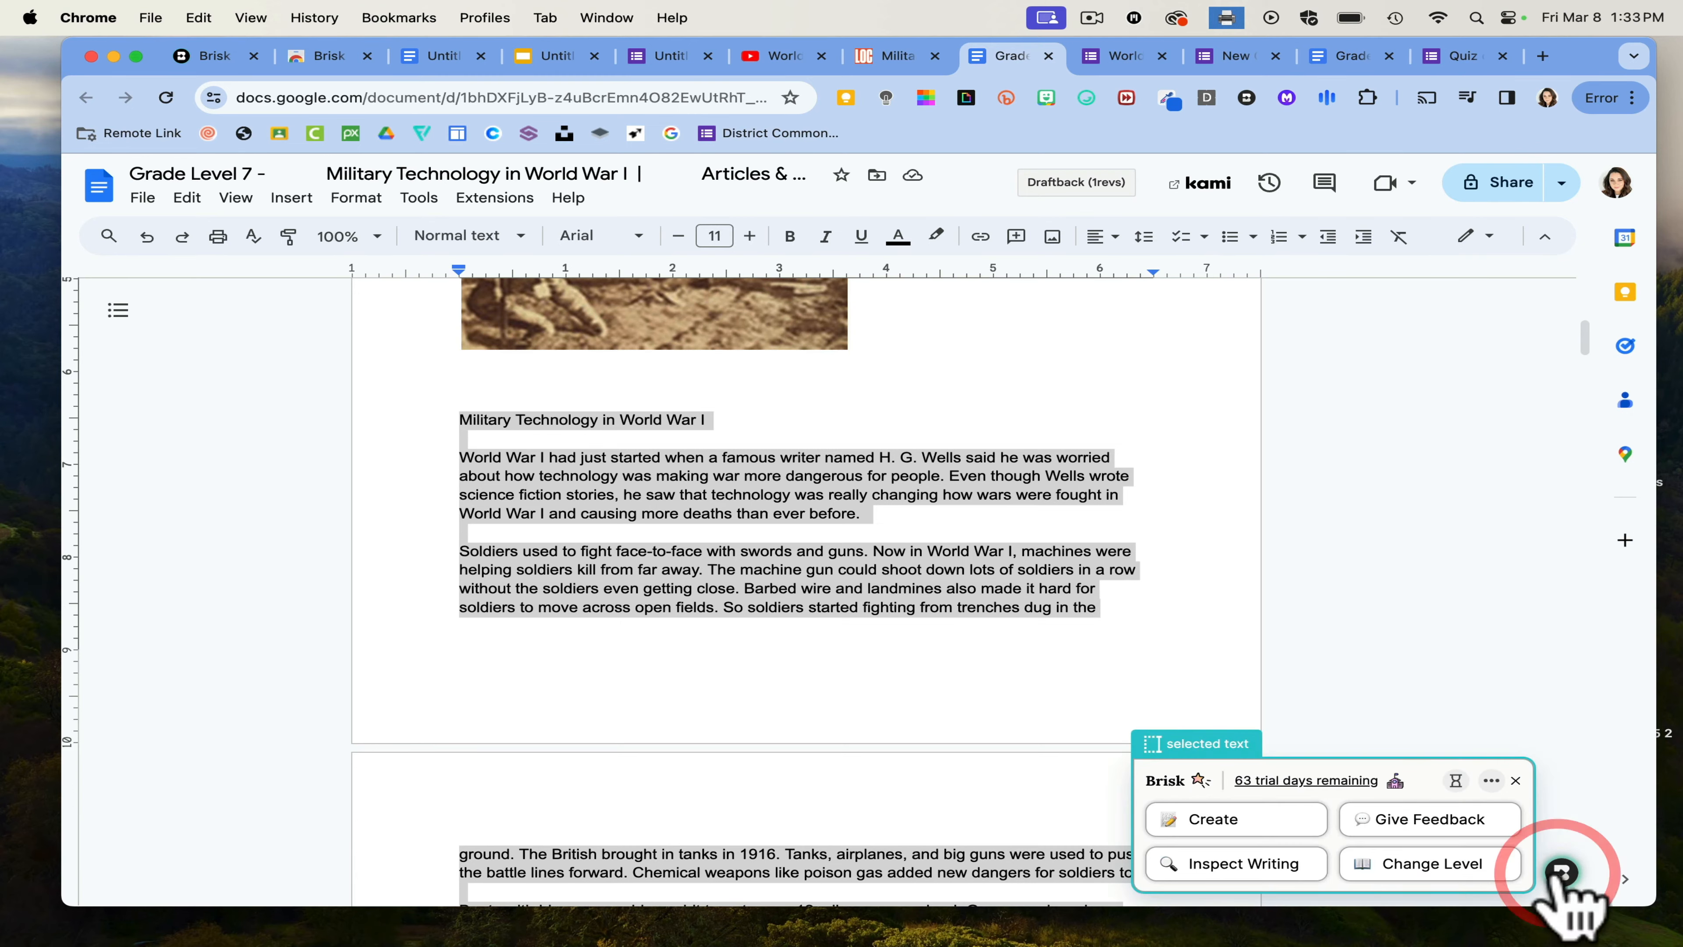
left_click(1308, 828)
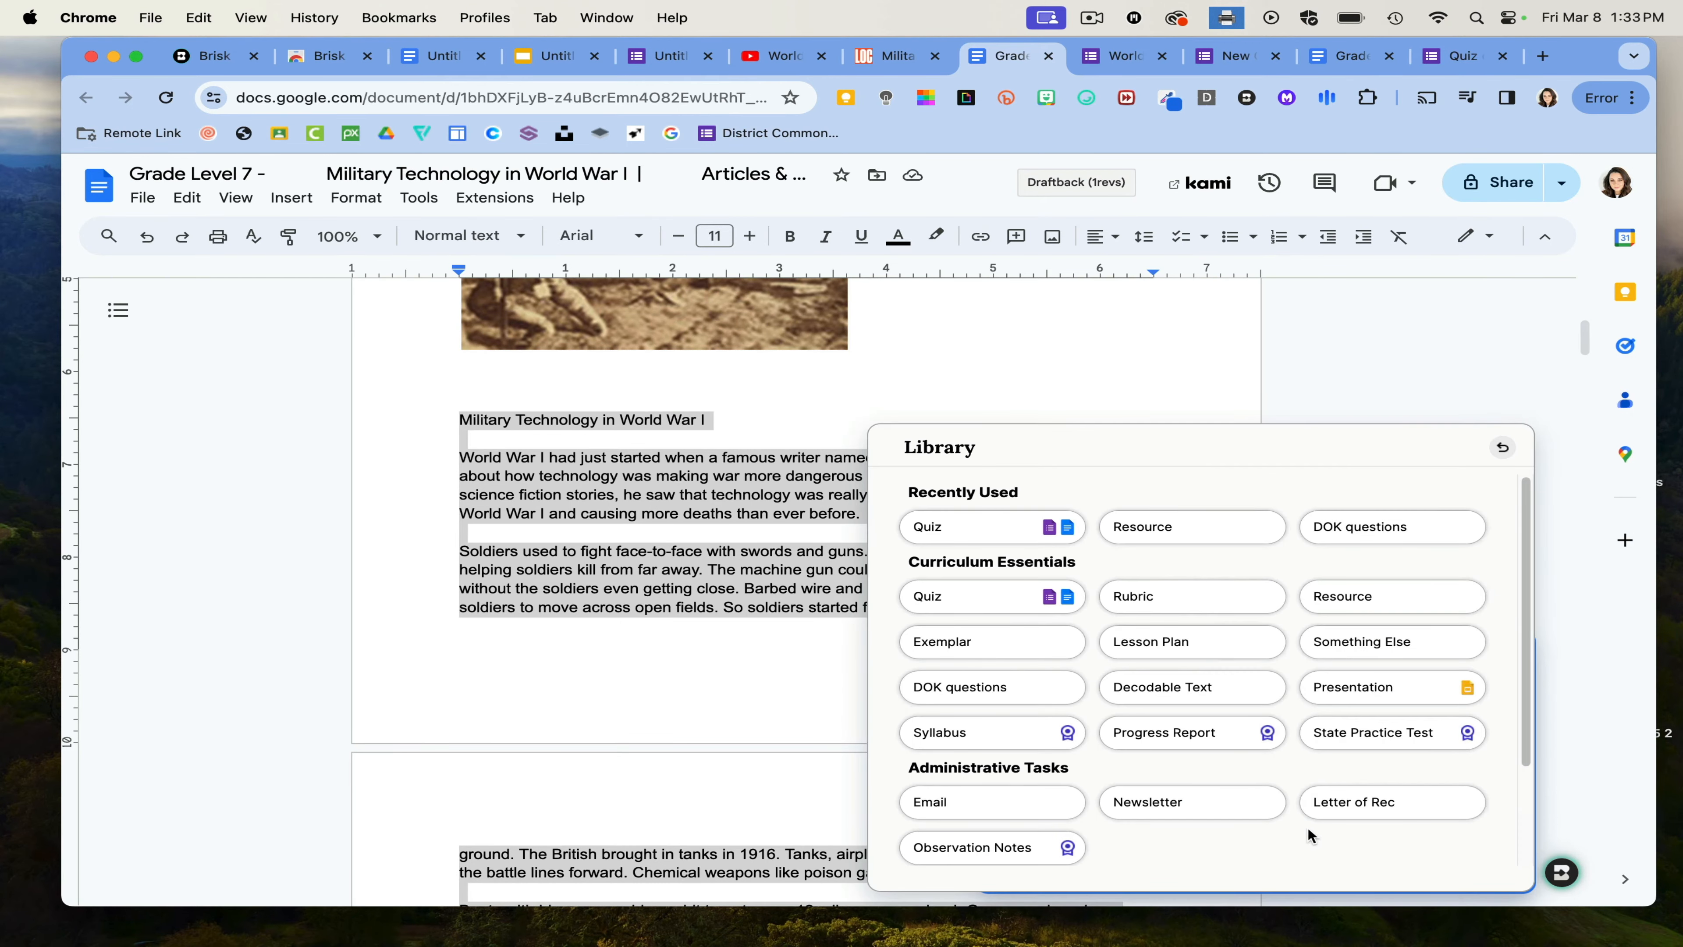
scroll(1303, 769, "down", 3)
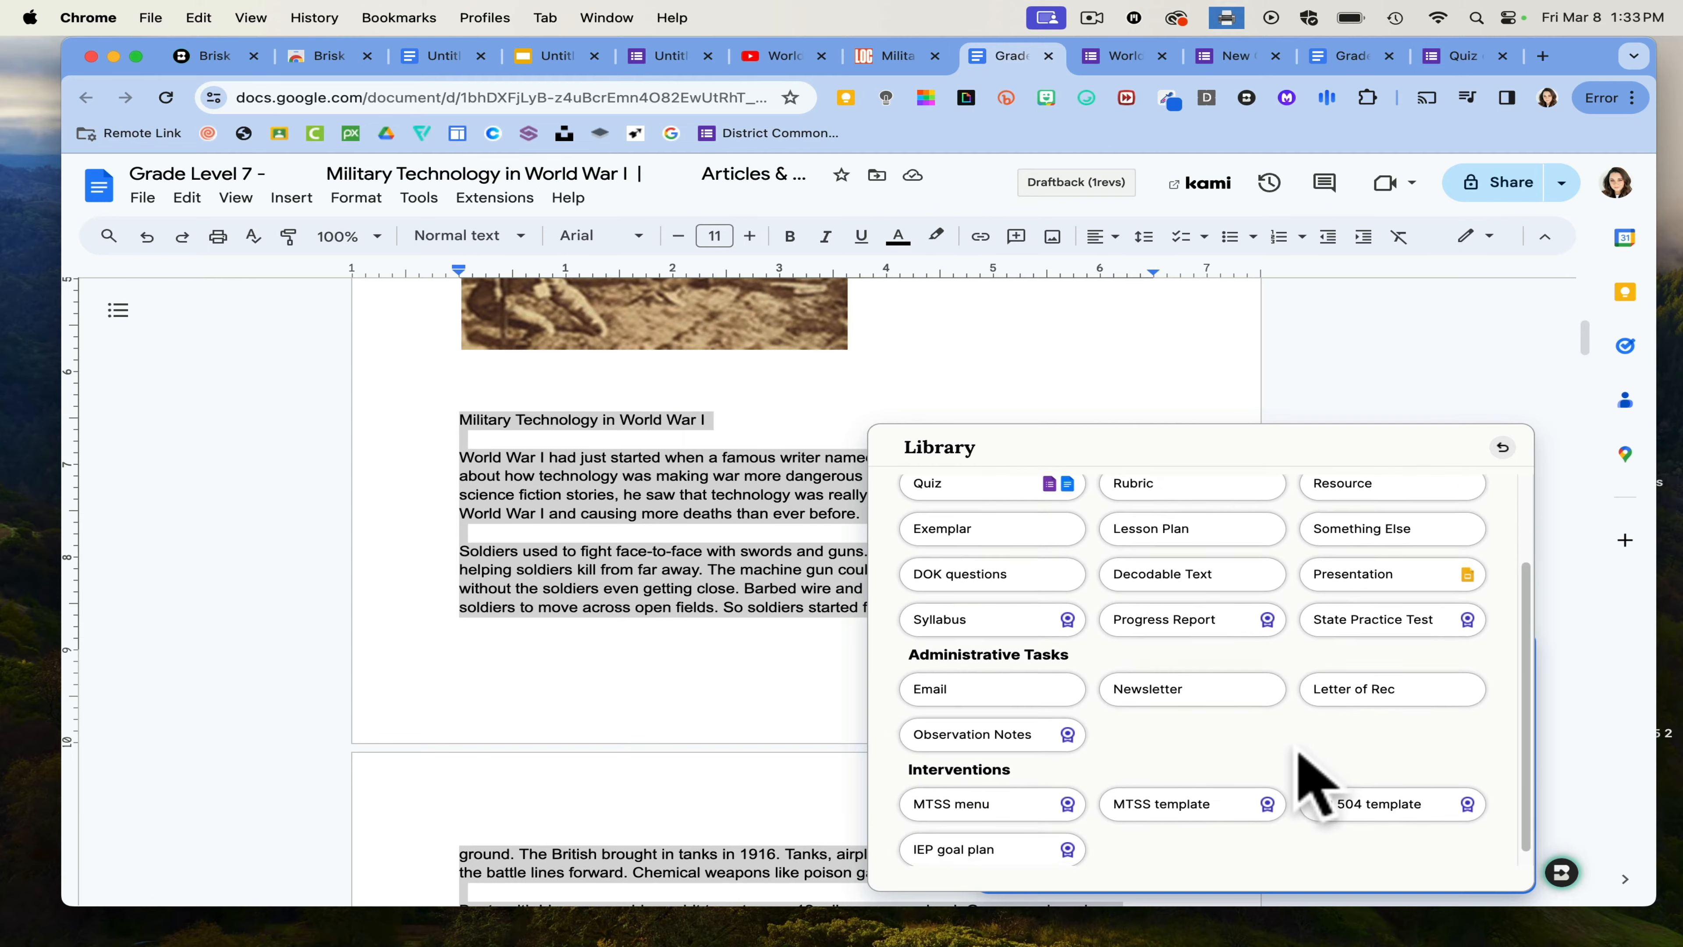
scroll(1308, 786, "up", 3)
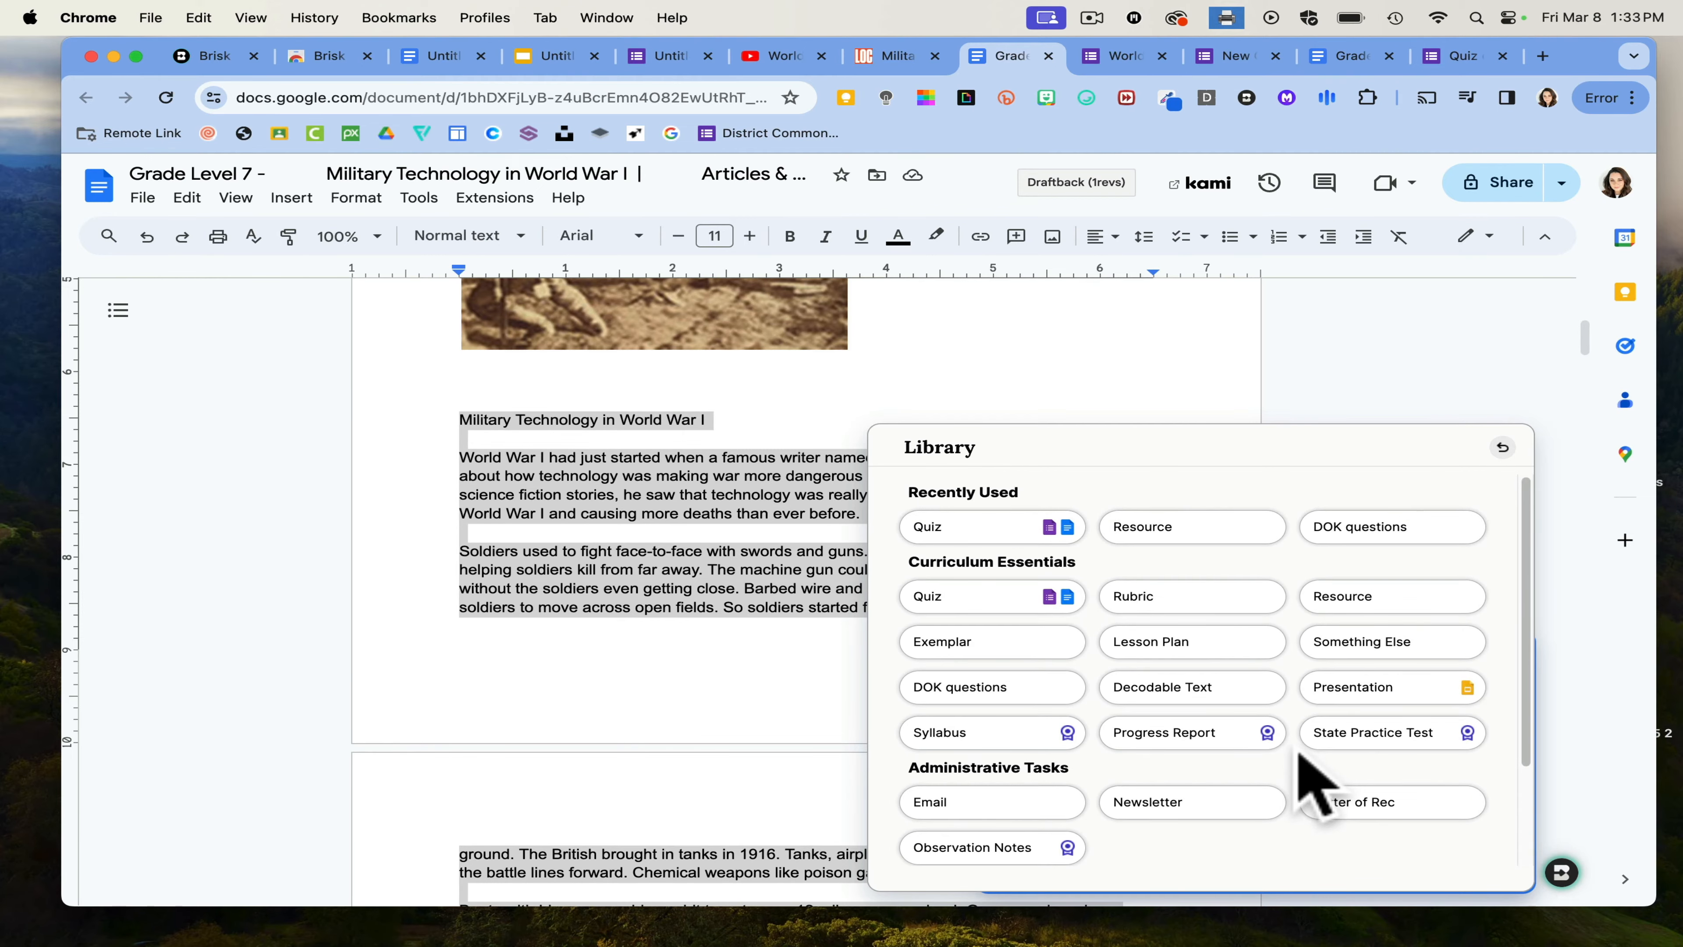
left_click(1137, 528)
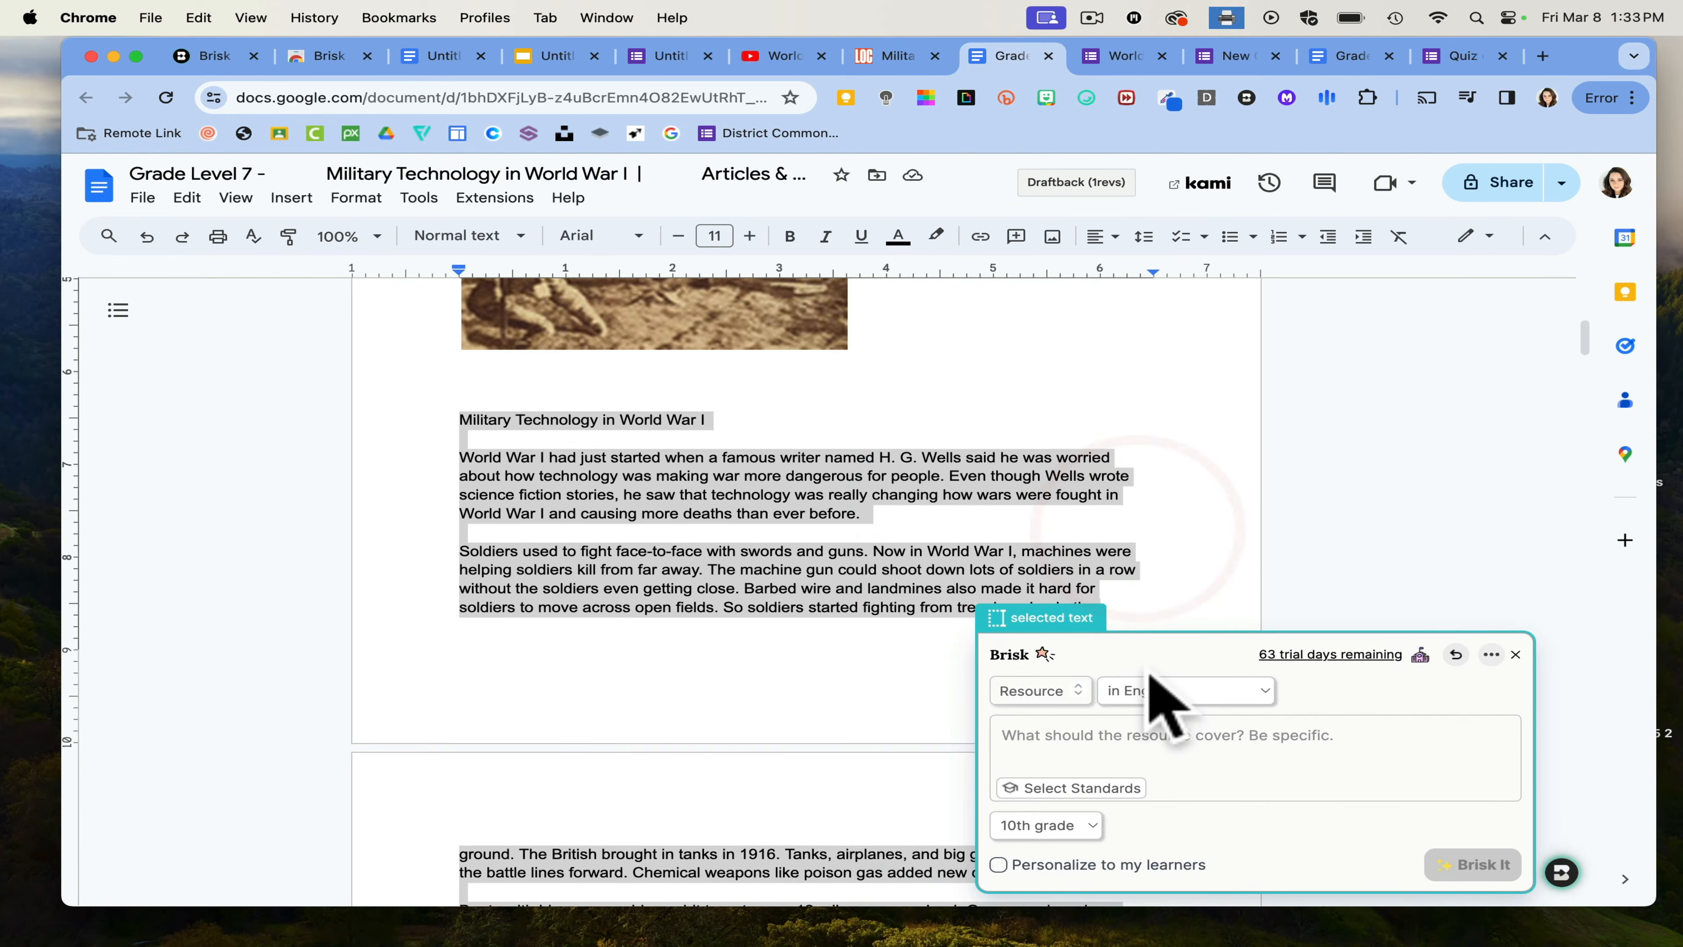
- Generate the 10th grade resource in Spanish with the prompt "translate this resource into Spanish"
left_click(1158, 744)
type("tra")
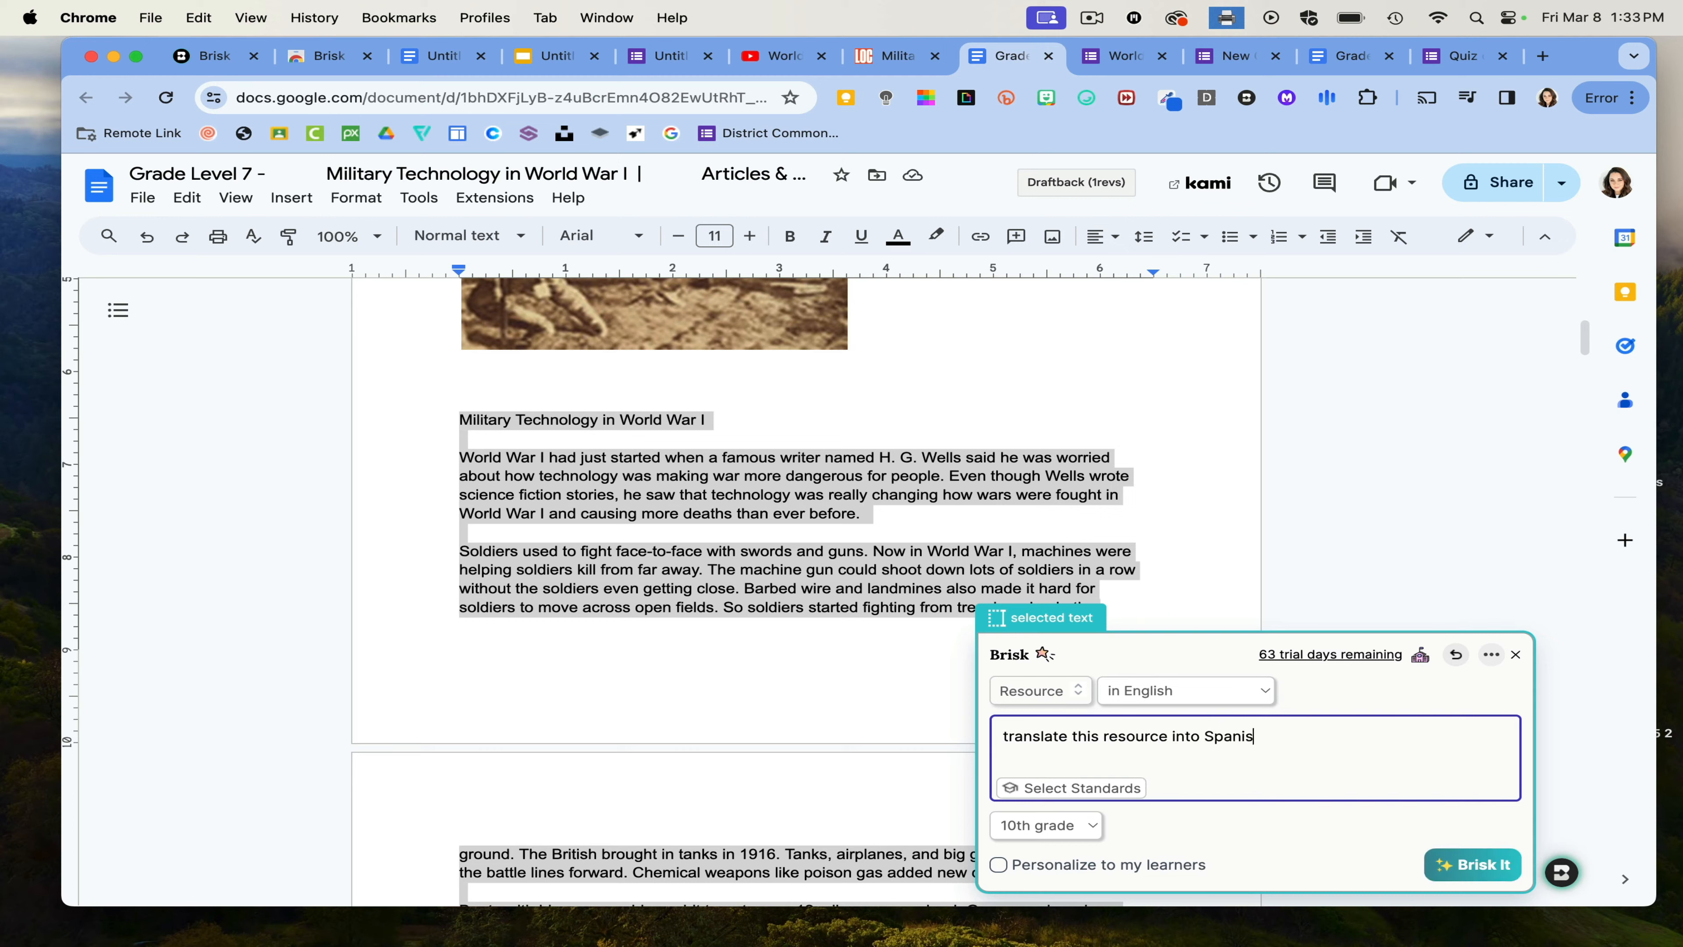
left_click(1164, 691)
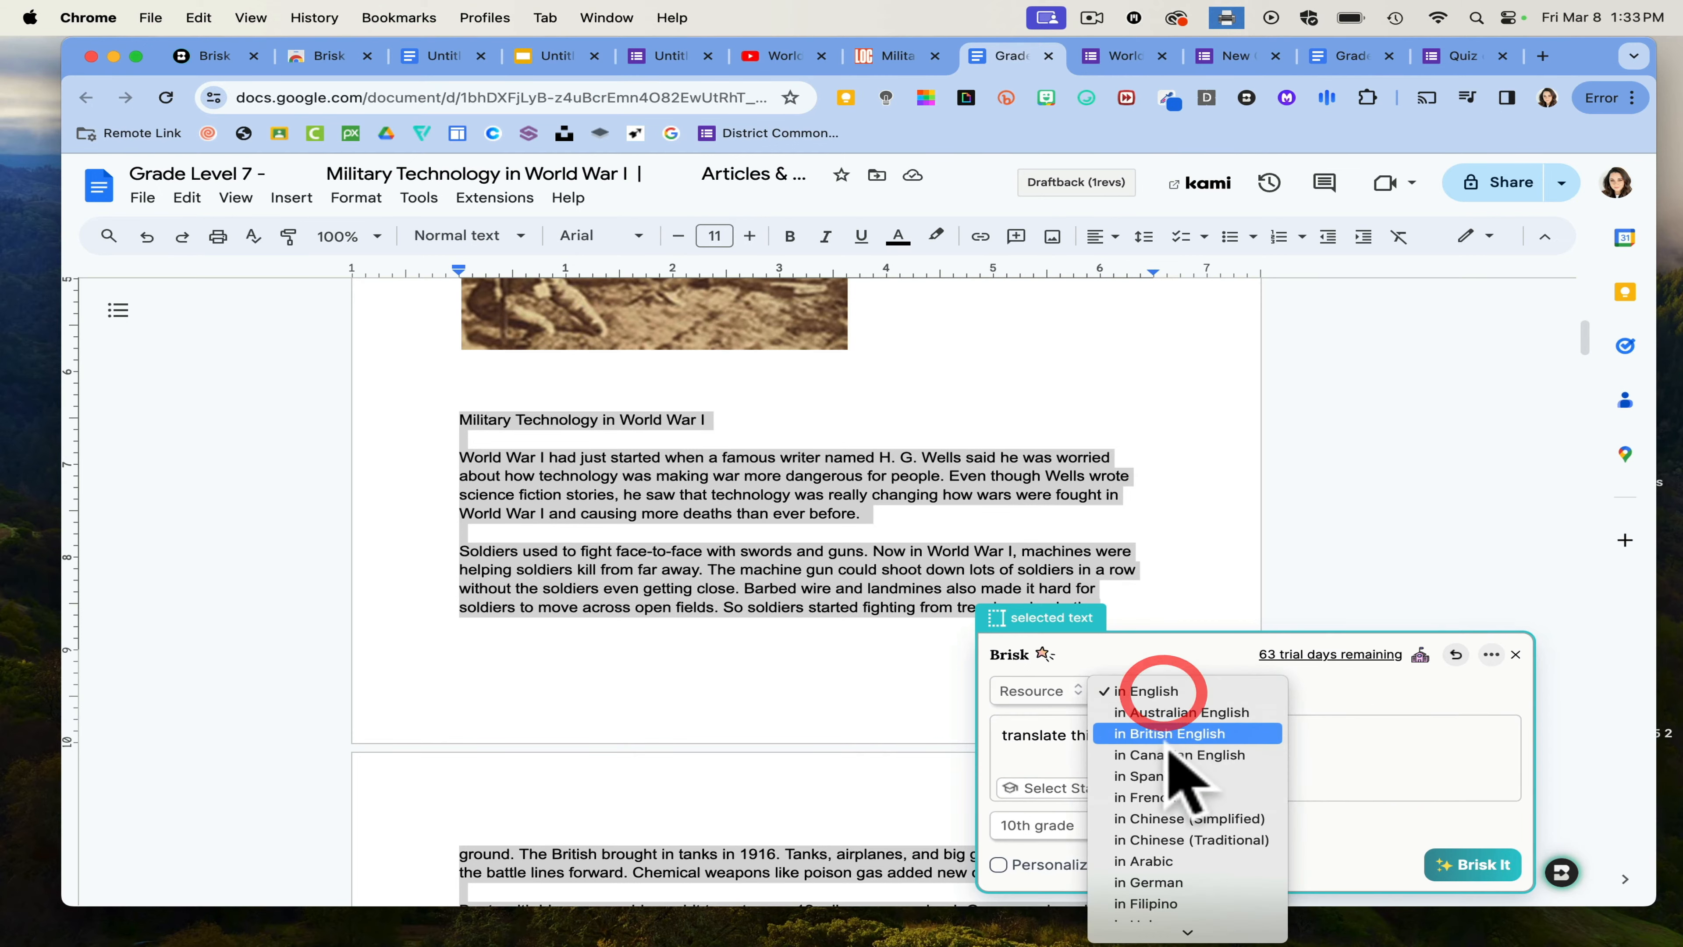
scroll(1189, 855, "down", 1)
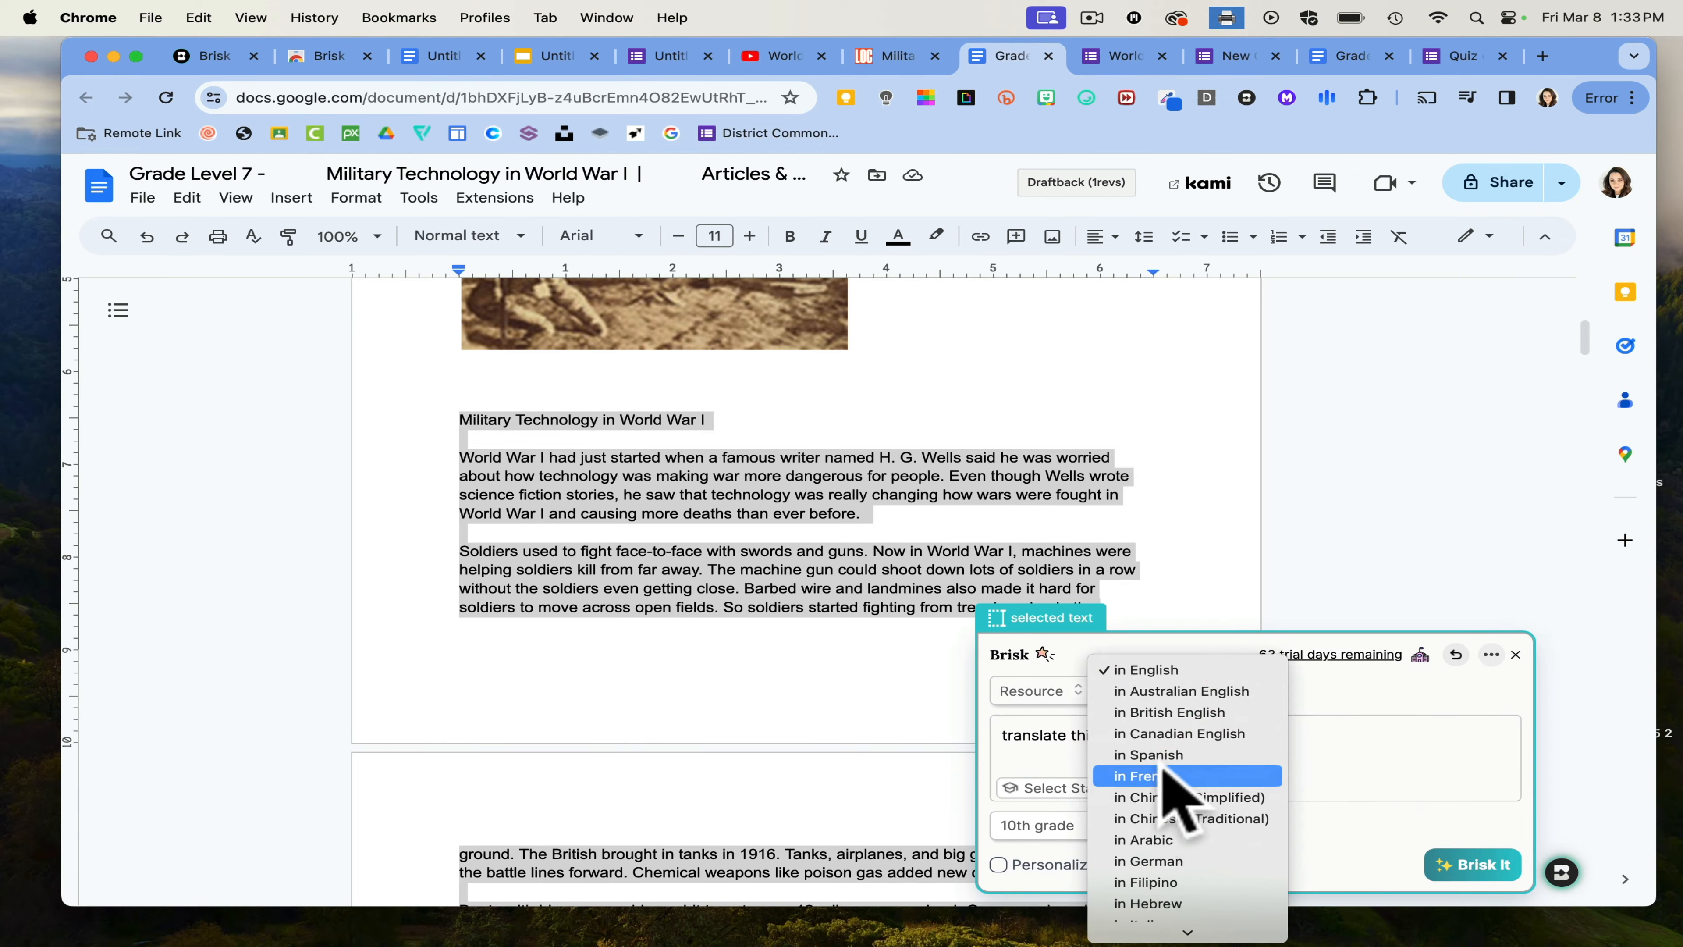
scroll(1167, 772, "down", 5)
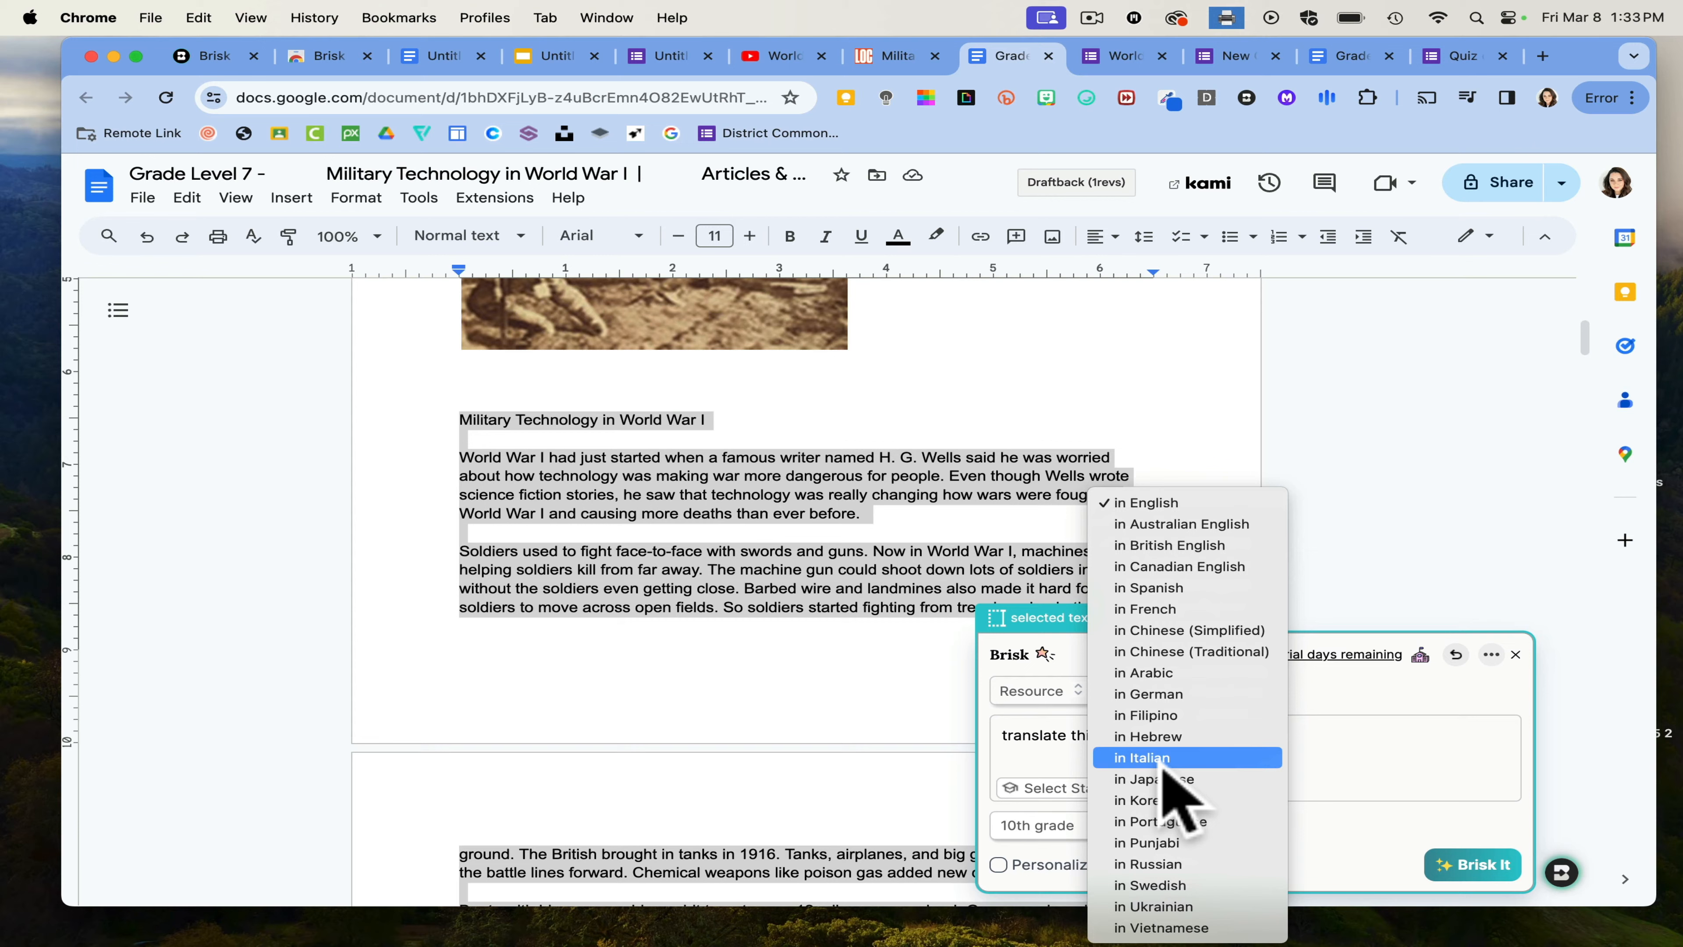
left_click(1153, 588)
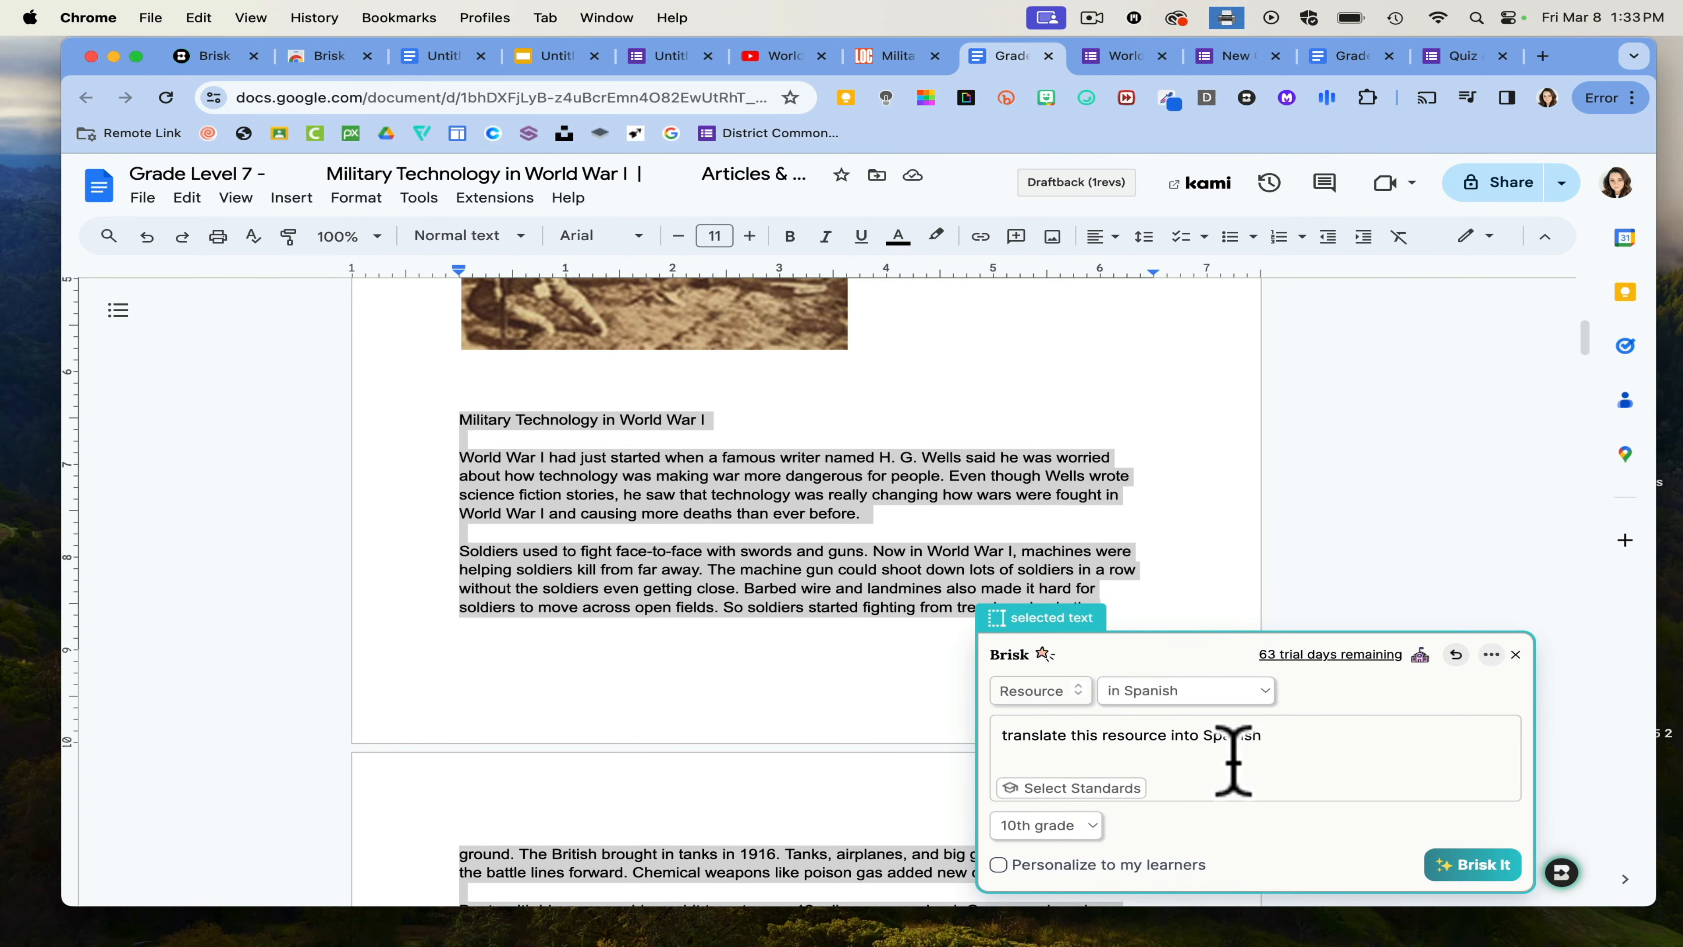
left_click(1450, 867)
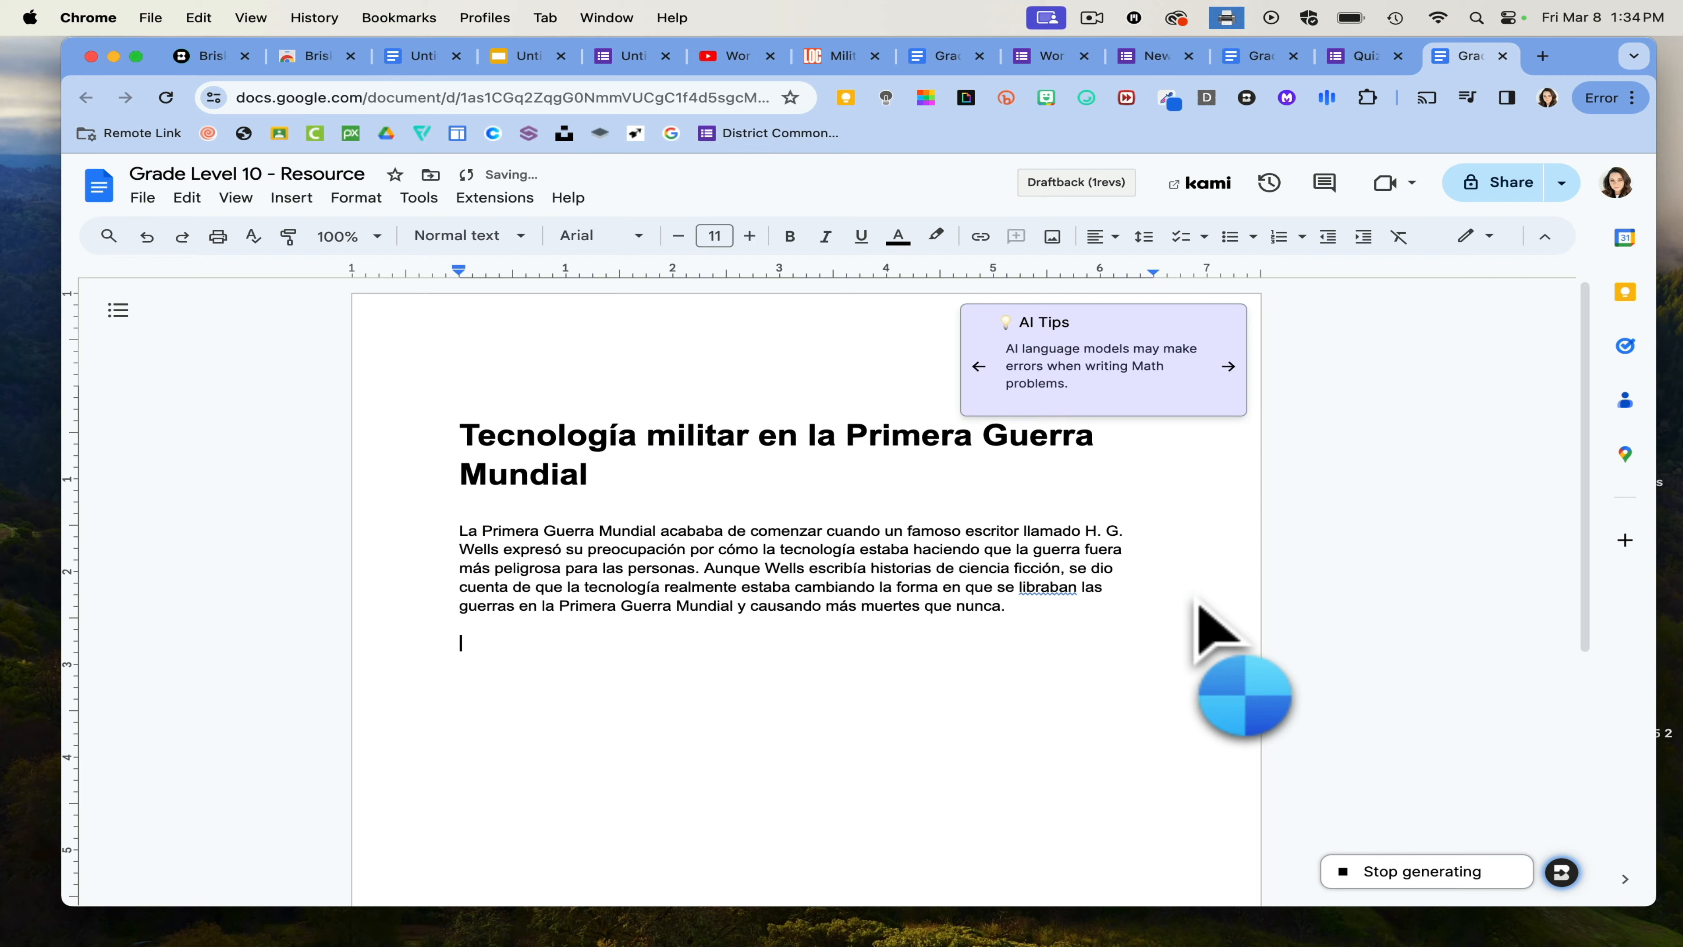
- Close the Spanish resource, the three quiz forms, the DOK questions, the Grade Level 7 document and the Military Technology article
left_click(1503, 56)
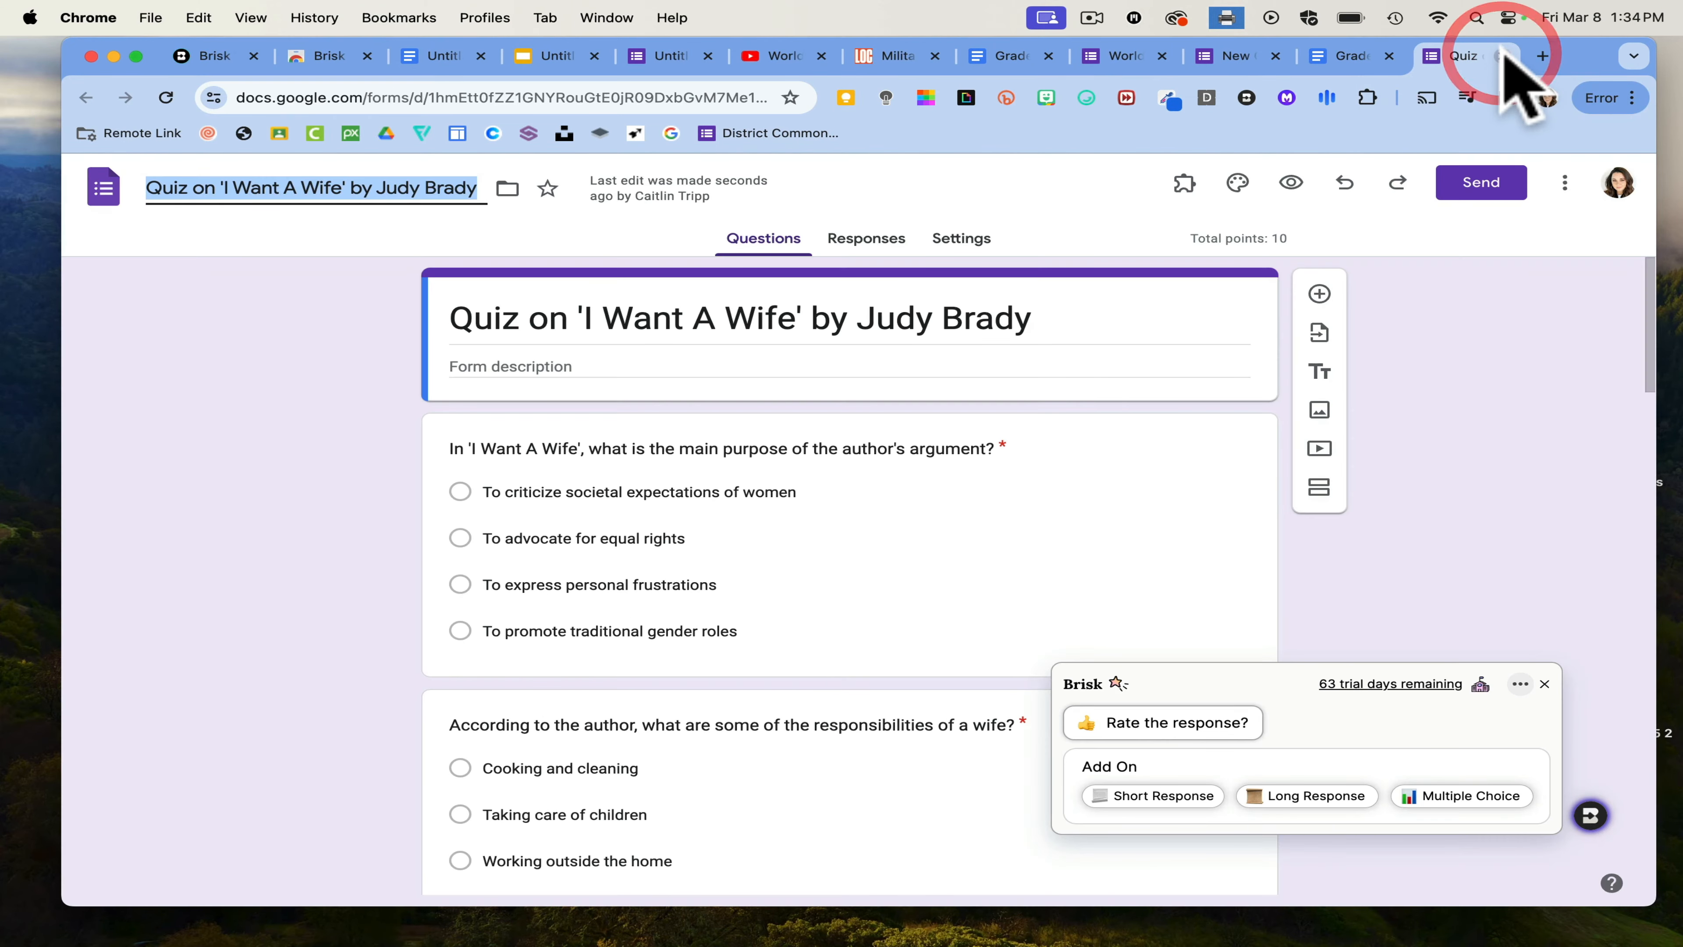
left_click(1503, 56)
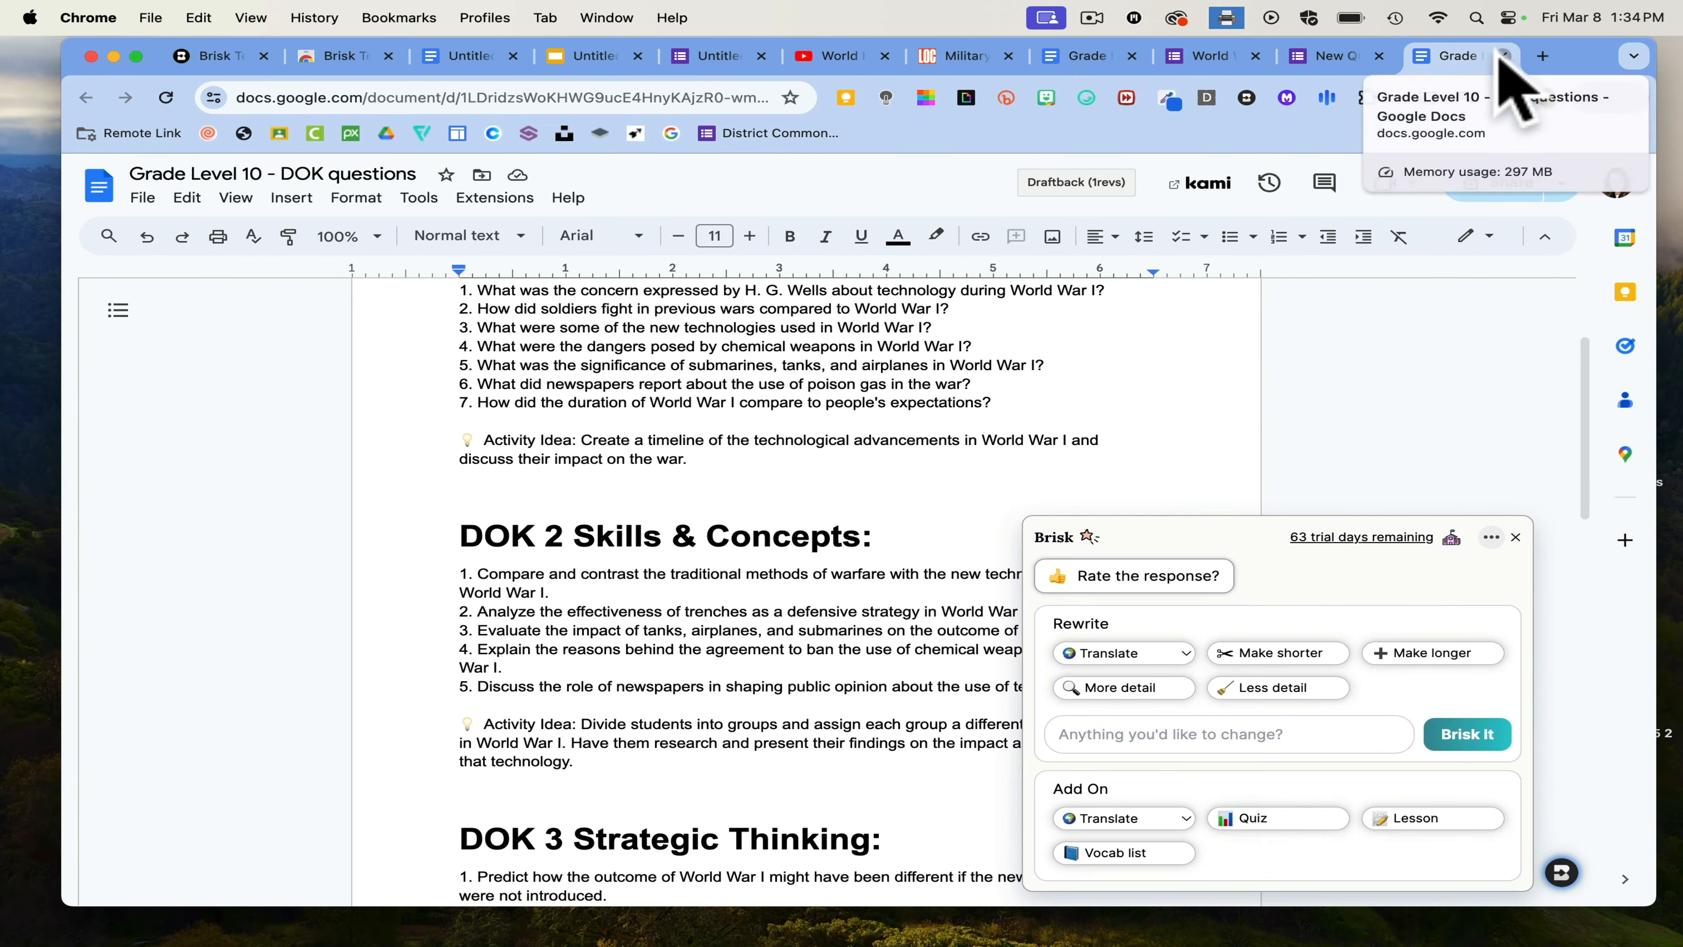
left_click(1503, 56)
left_click(1503, 56)
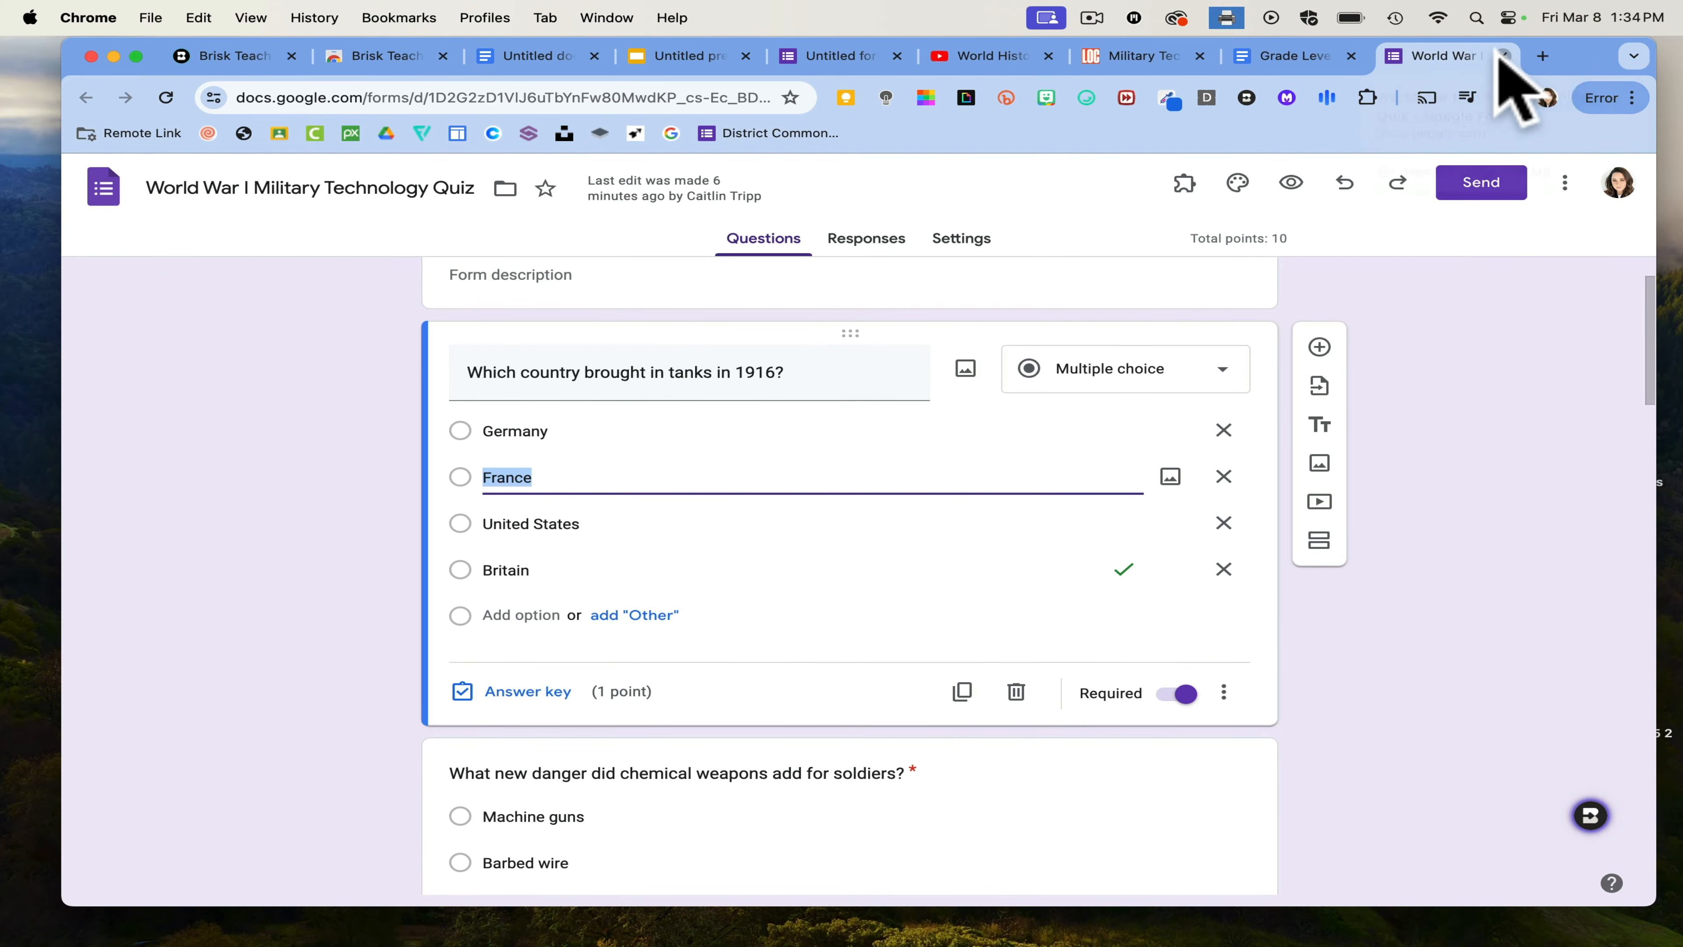
left_click(1503, 55)
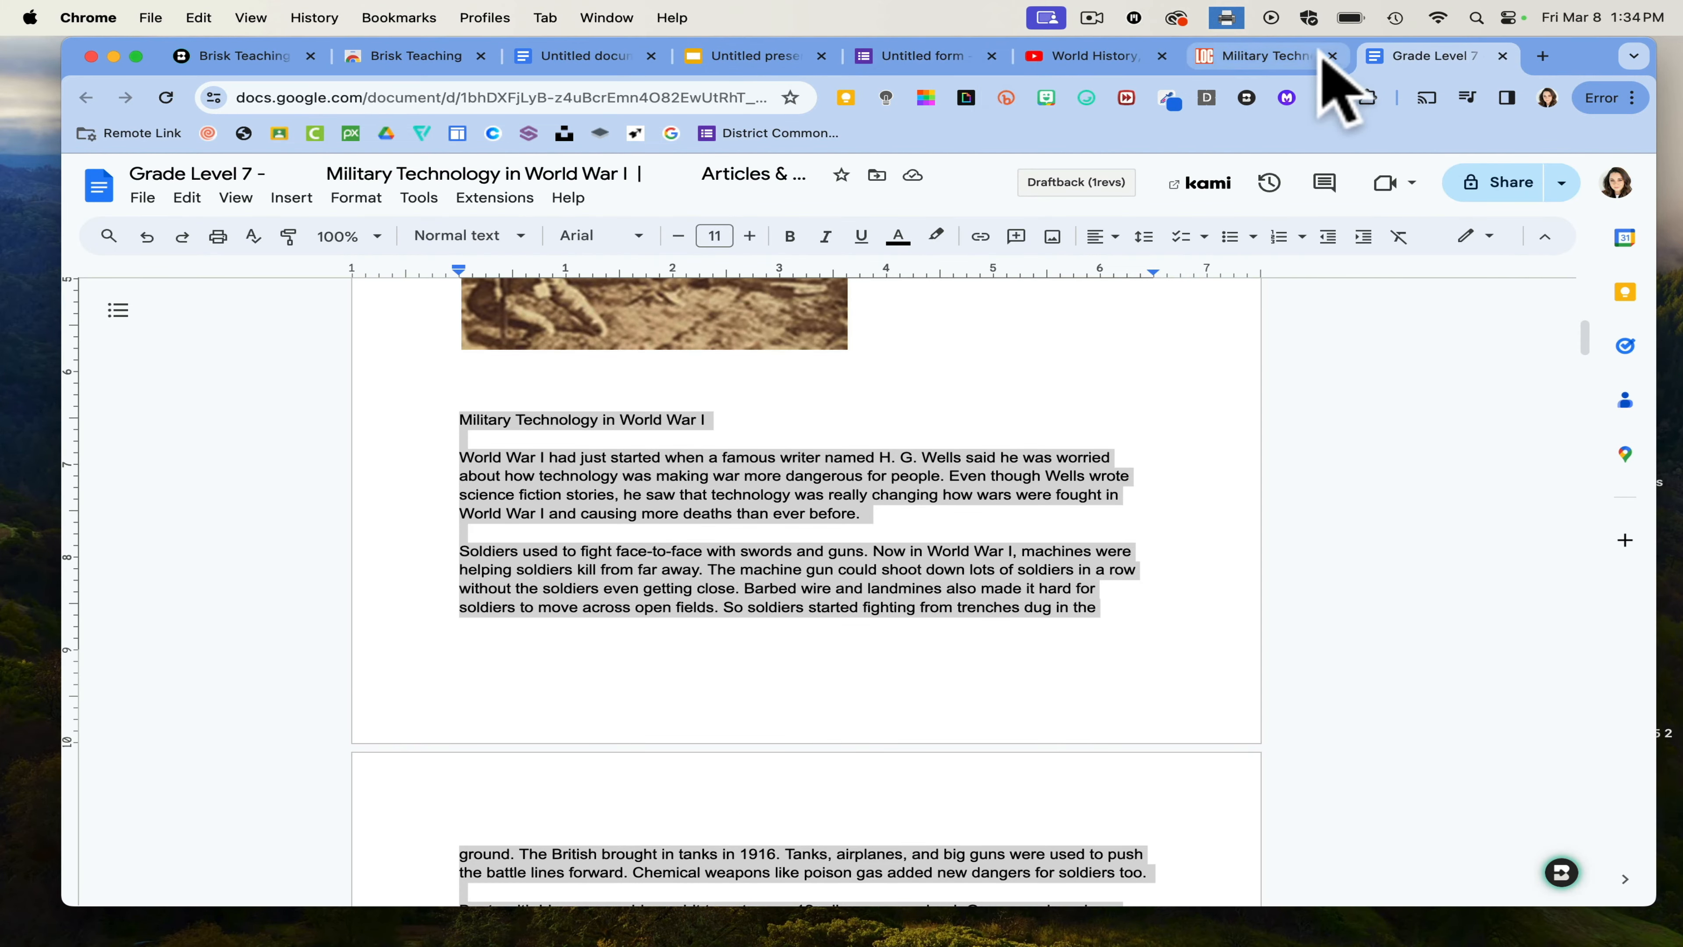
left_click(1332, 55)
left_click(1332, 55)
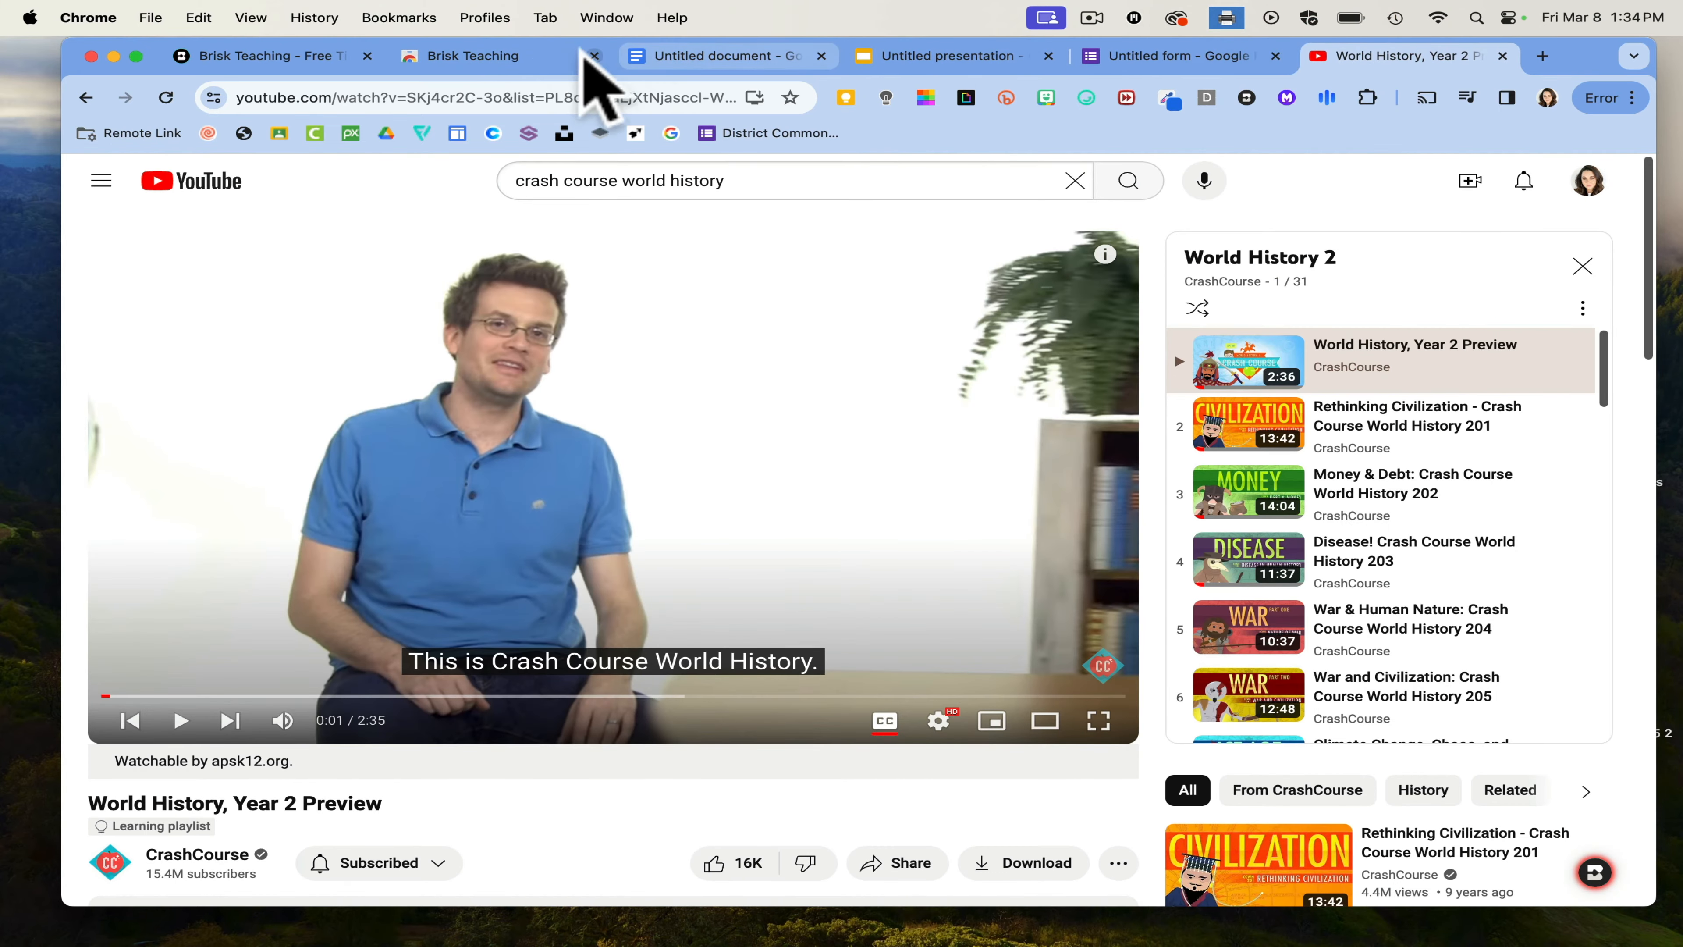
- Switch to the untitled Google Slides presentation and grant Brisk Teaching the additional Slides permissions with the listed Google account
left_click(902, 55)
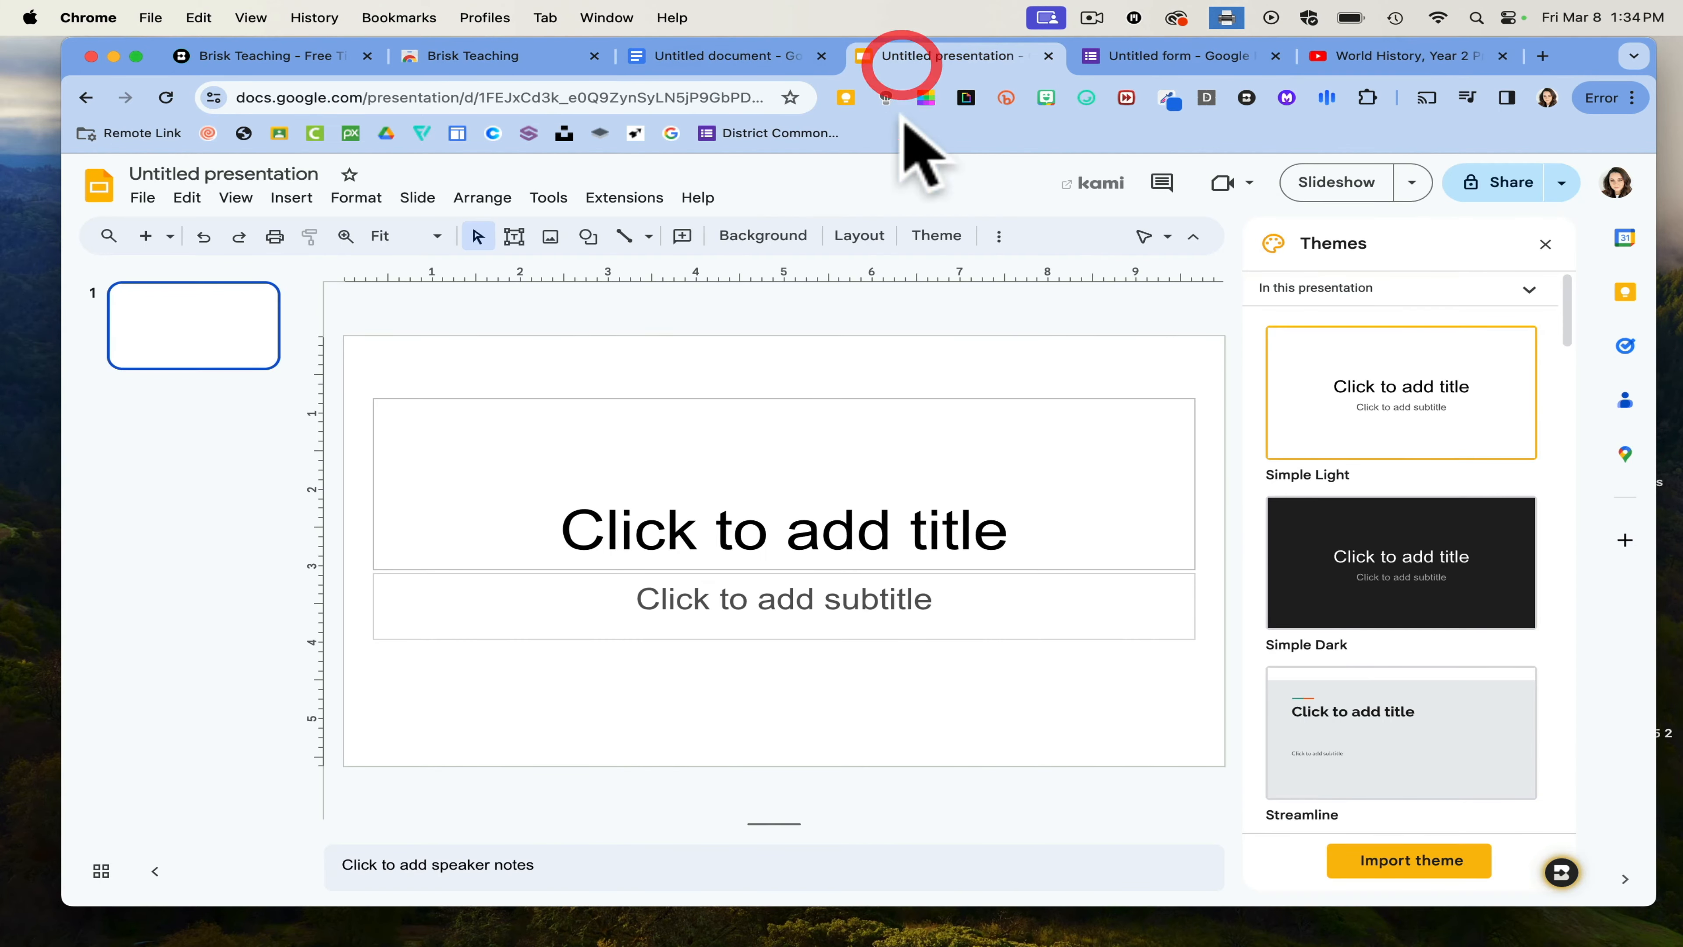
left_click(1560, 873)
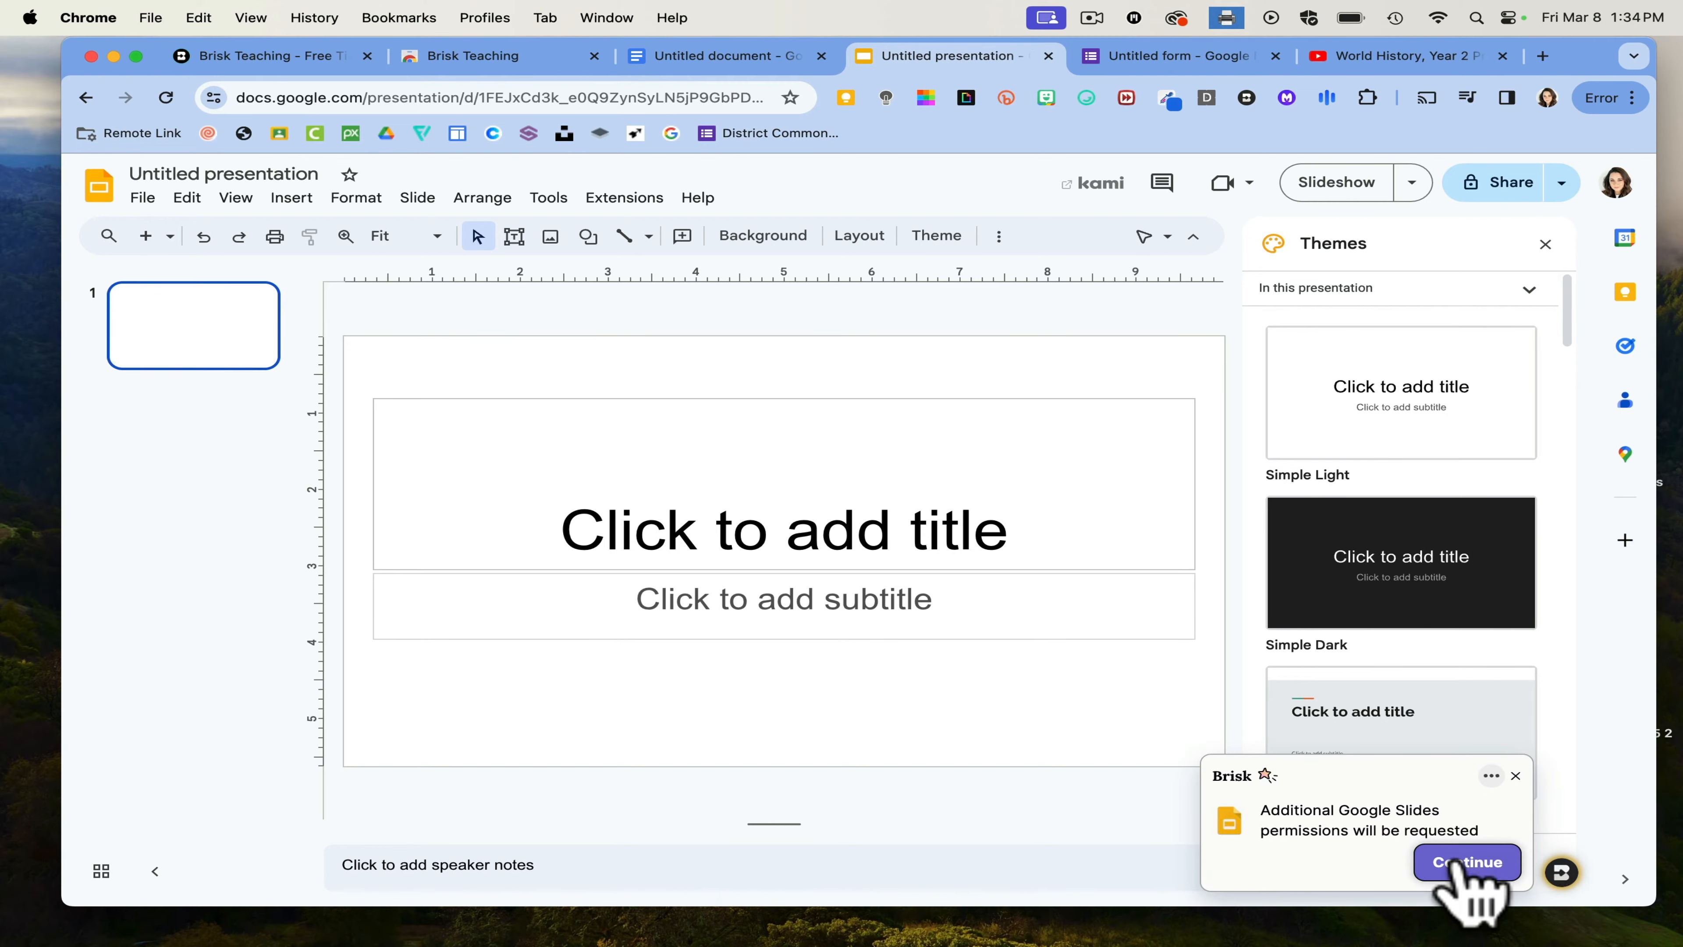
left_click(1461, 865)
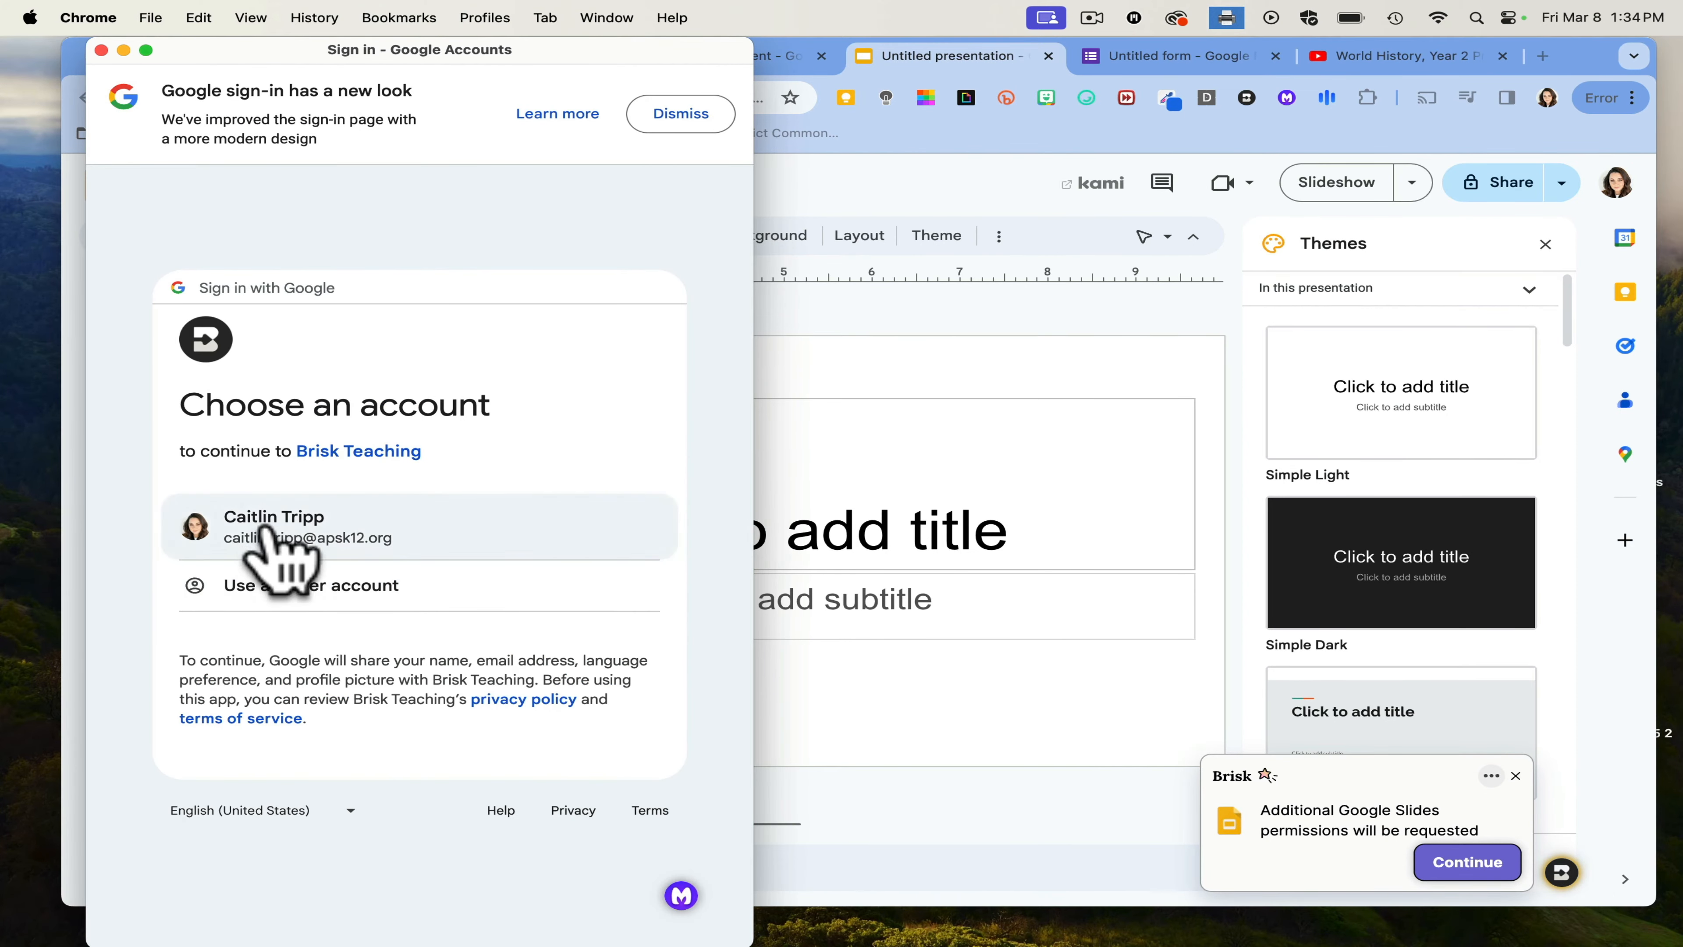
left_click(265, 529)
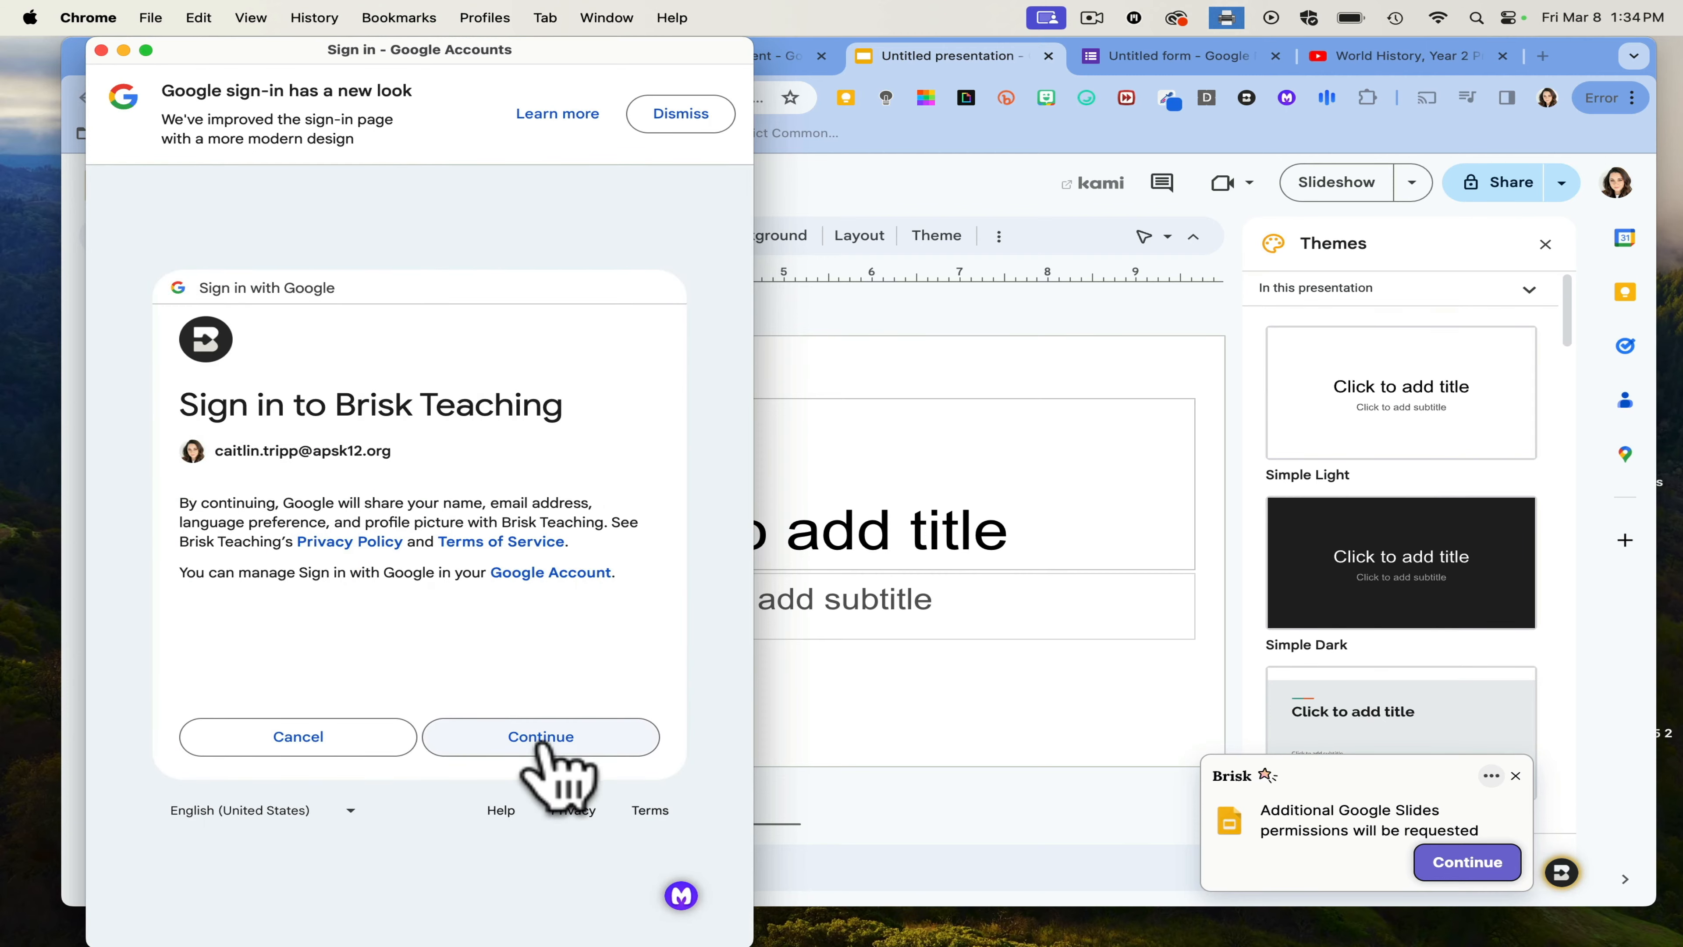
left_click(540, 739)
left_click(507, 812)
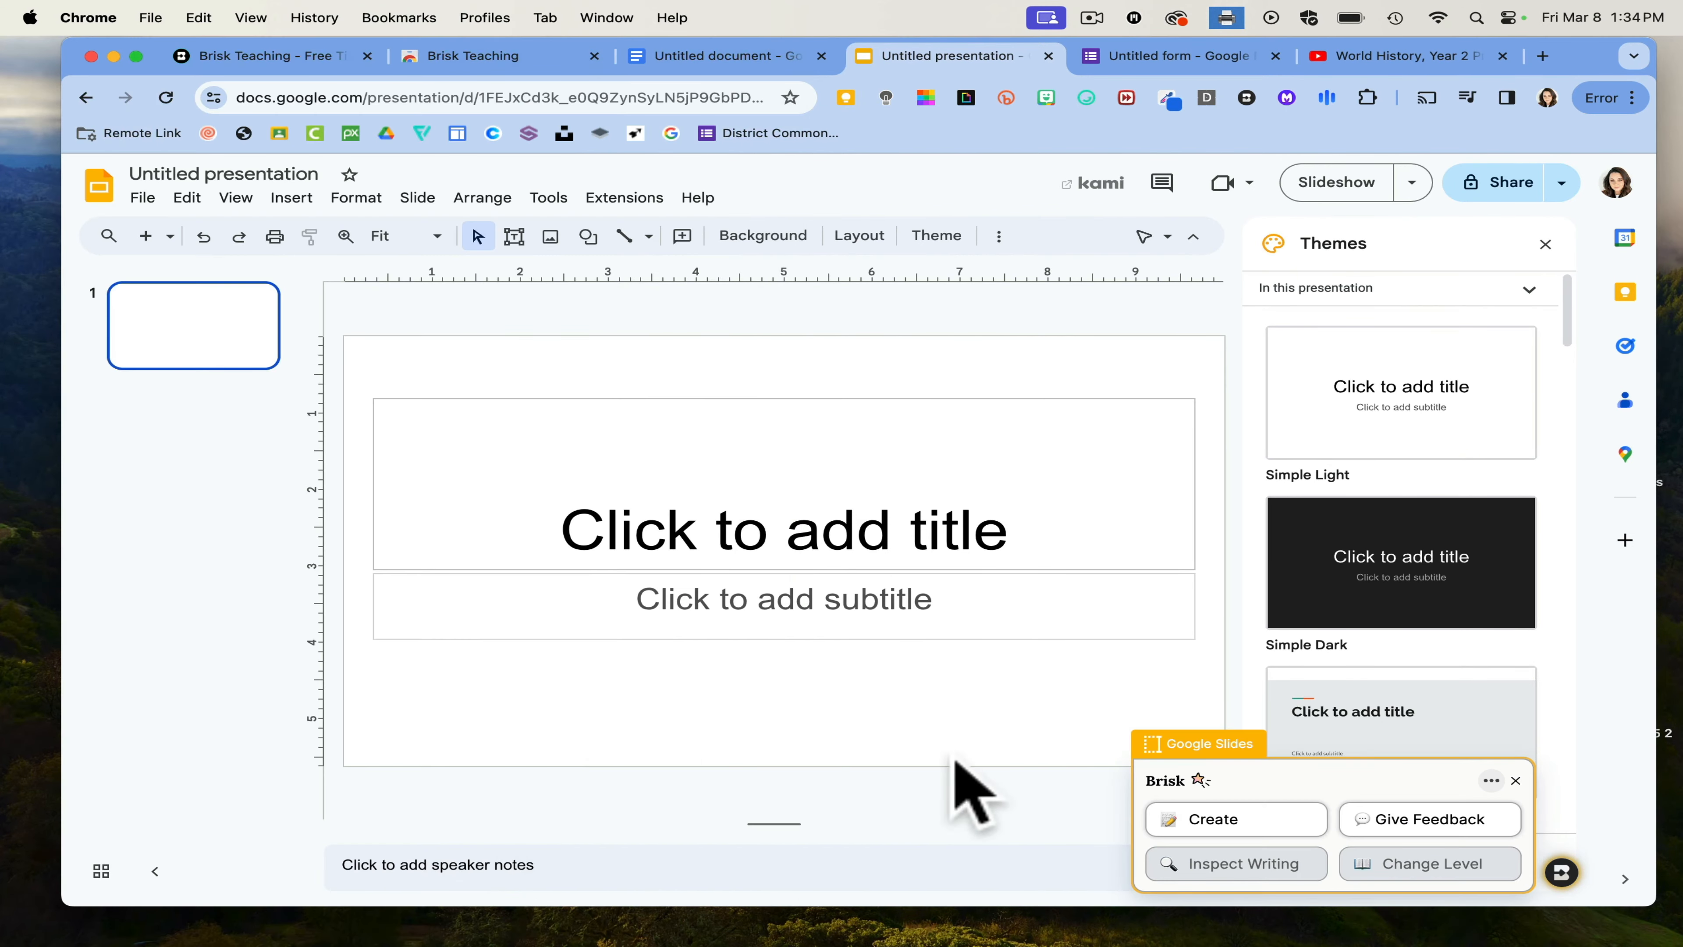
- Examine Brisk's library of creation options for the Slides presentation, including the Resource request form
left_click(1195, 824)
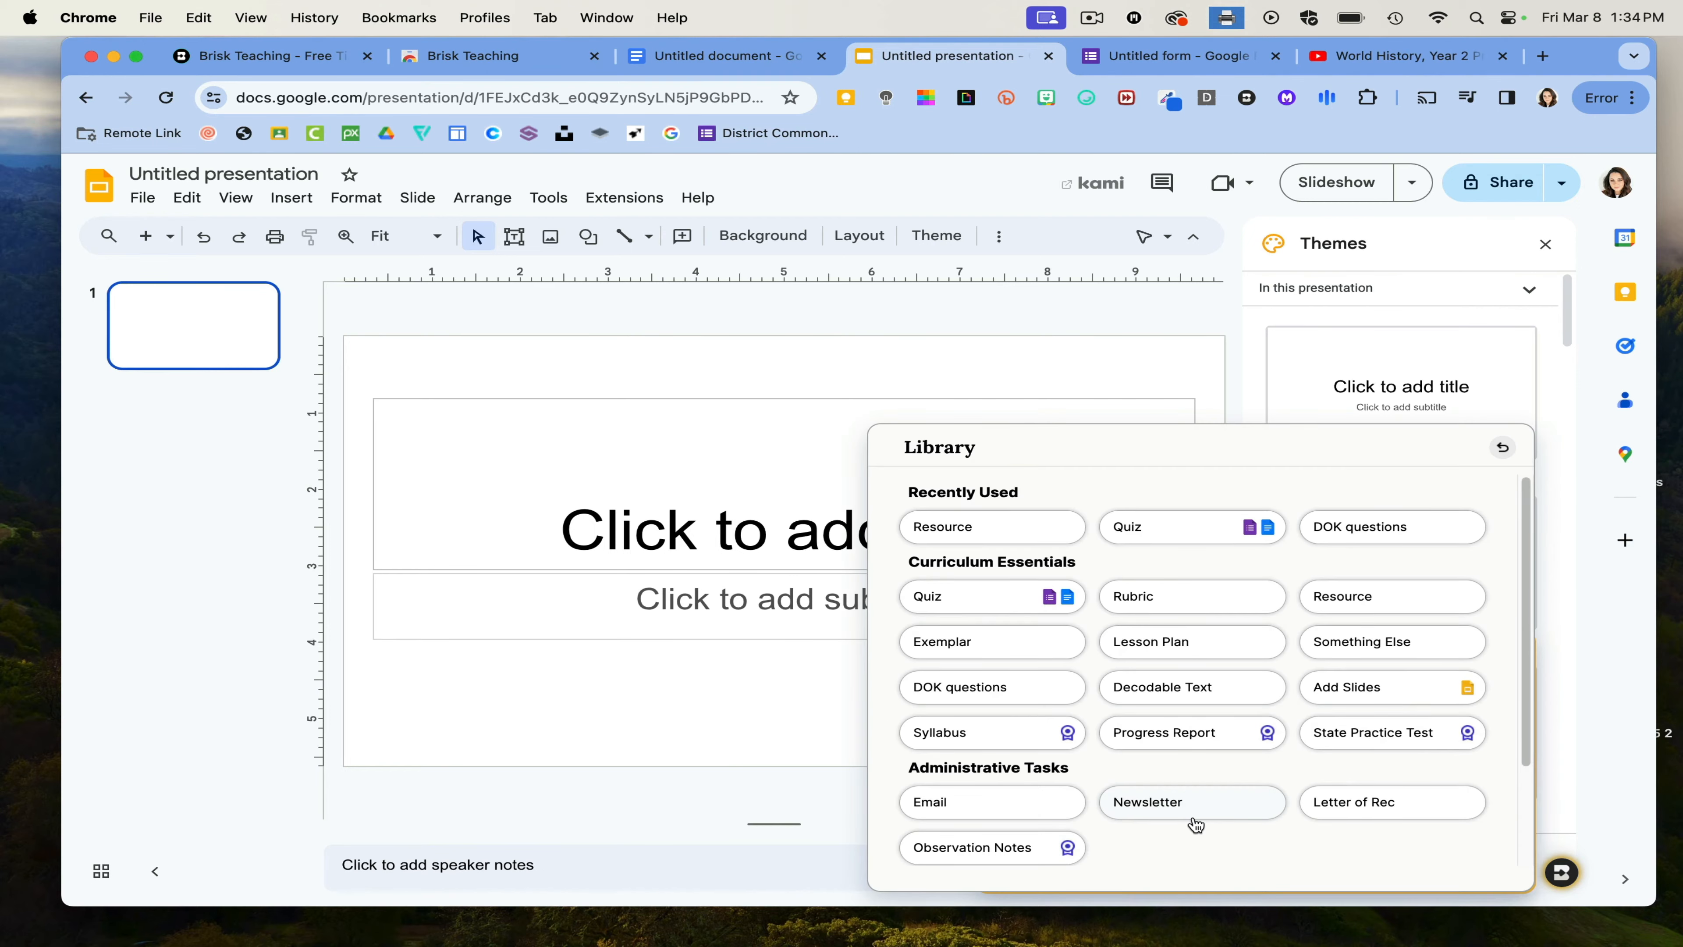
scroll(1196, 825, "down", 2)
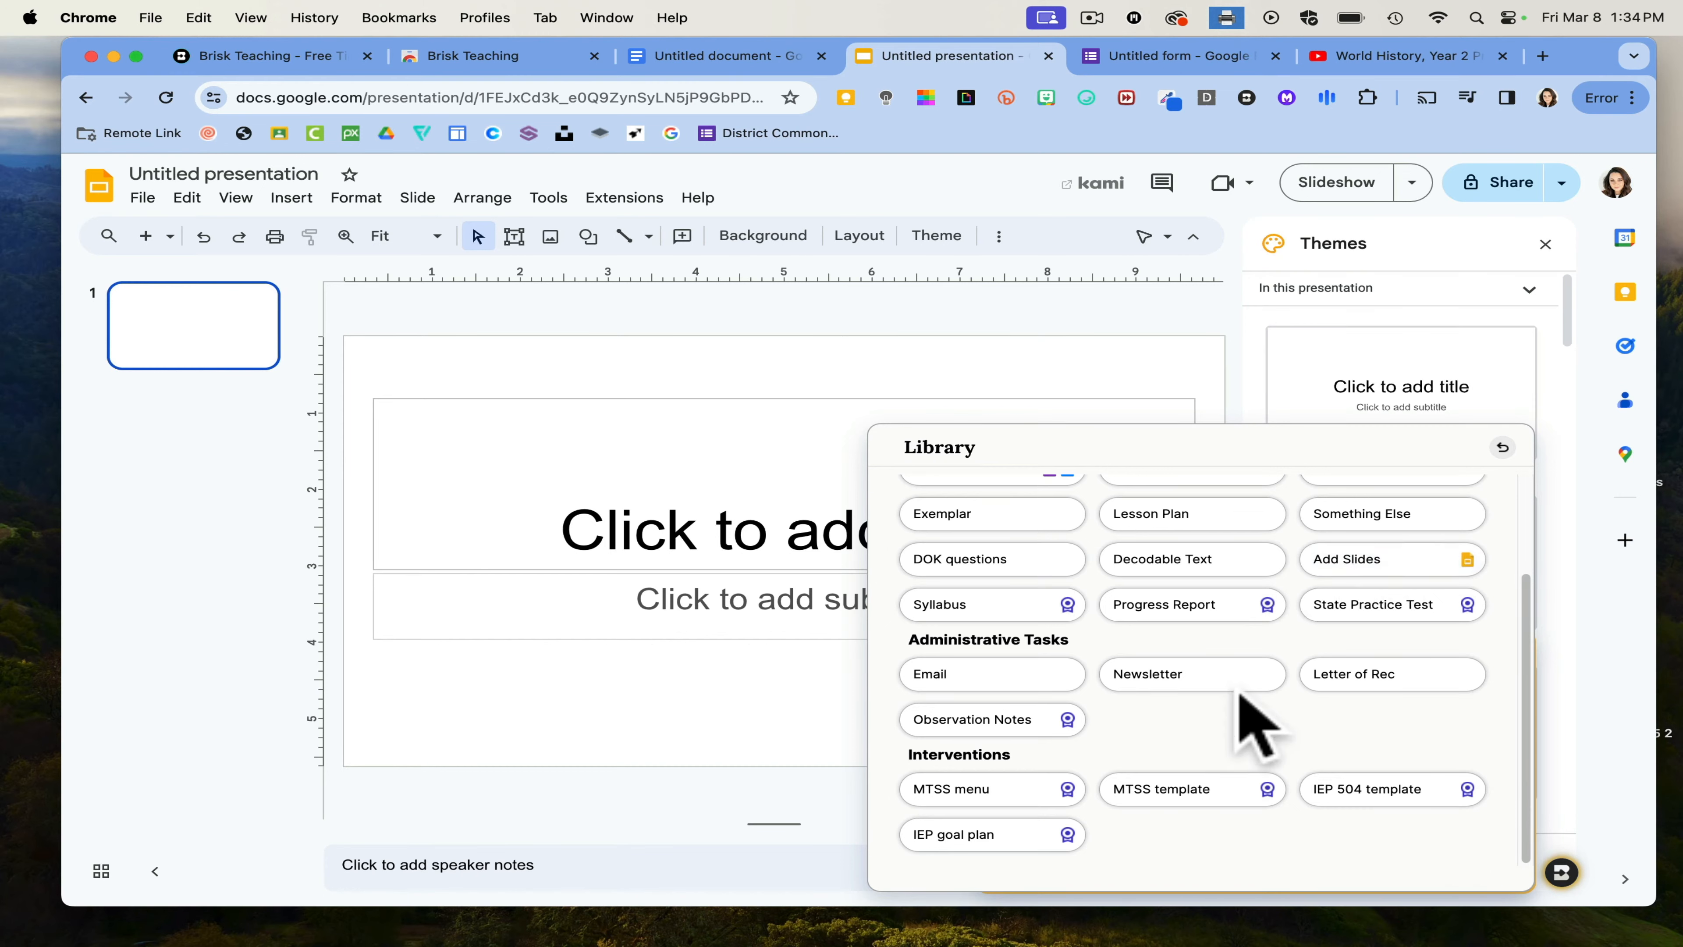
scroll(1239, 697, "up", 2)
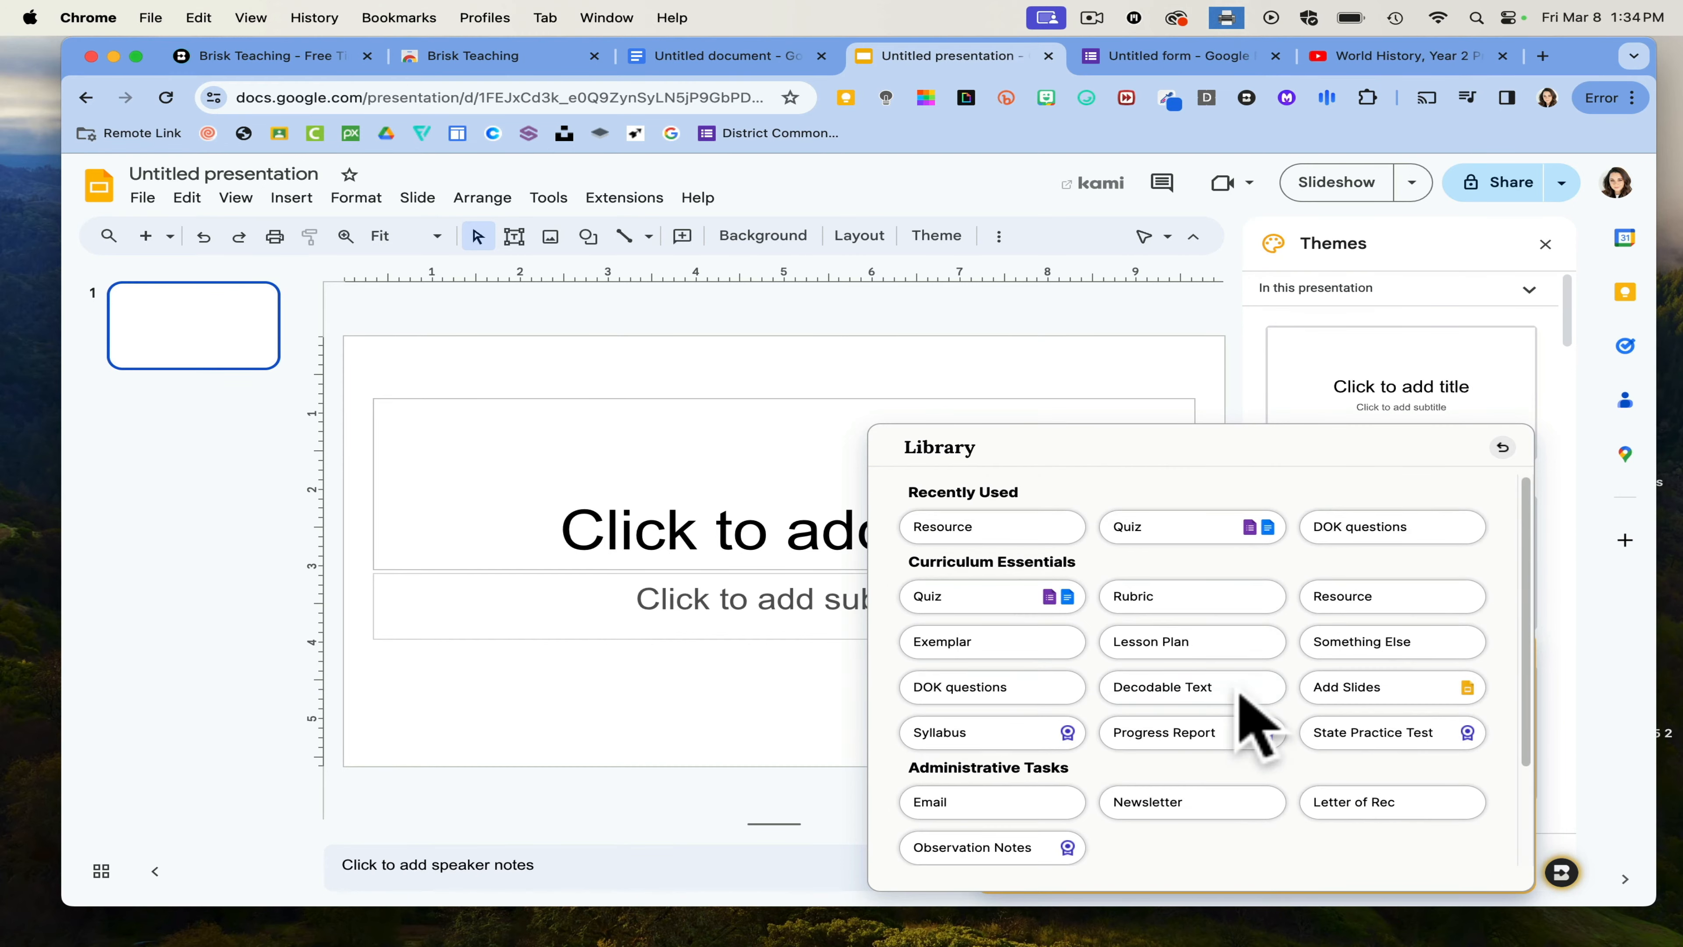
left_click(979, 537)
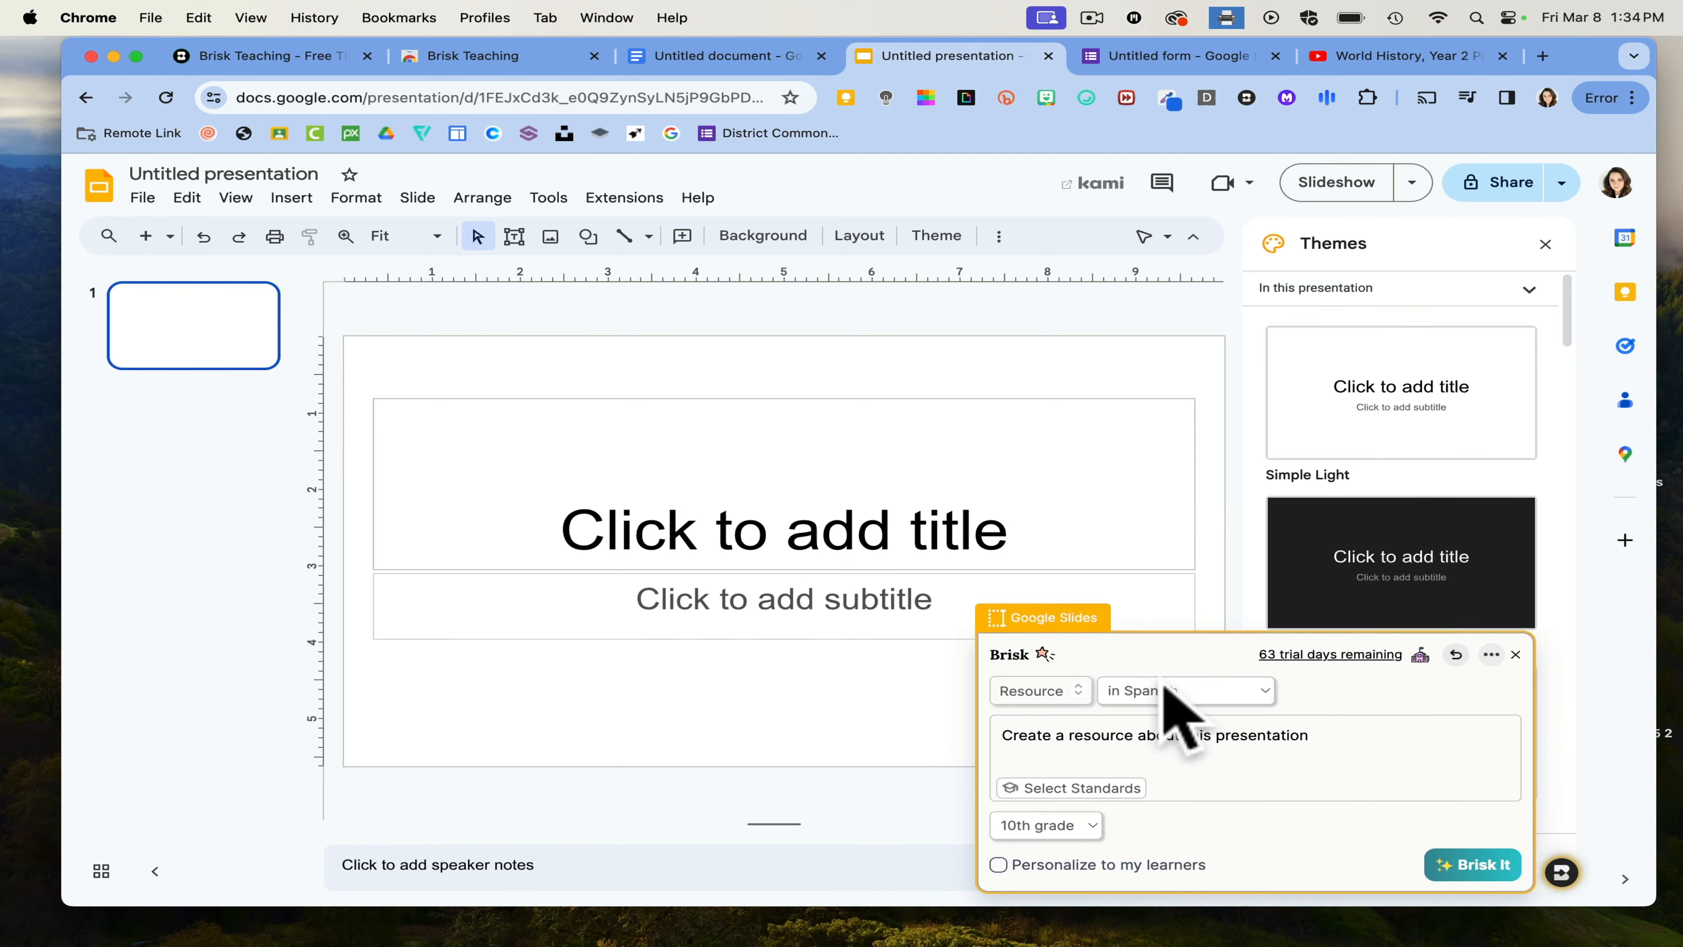
left_click(1147, 735)
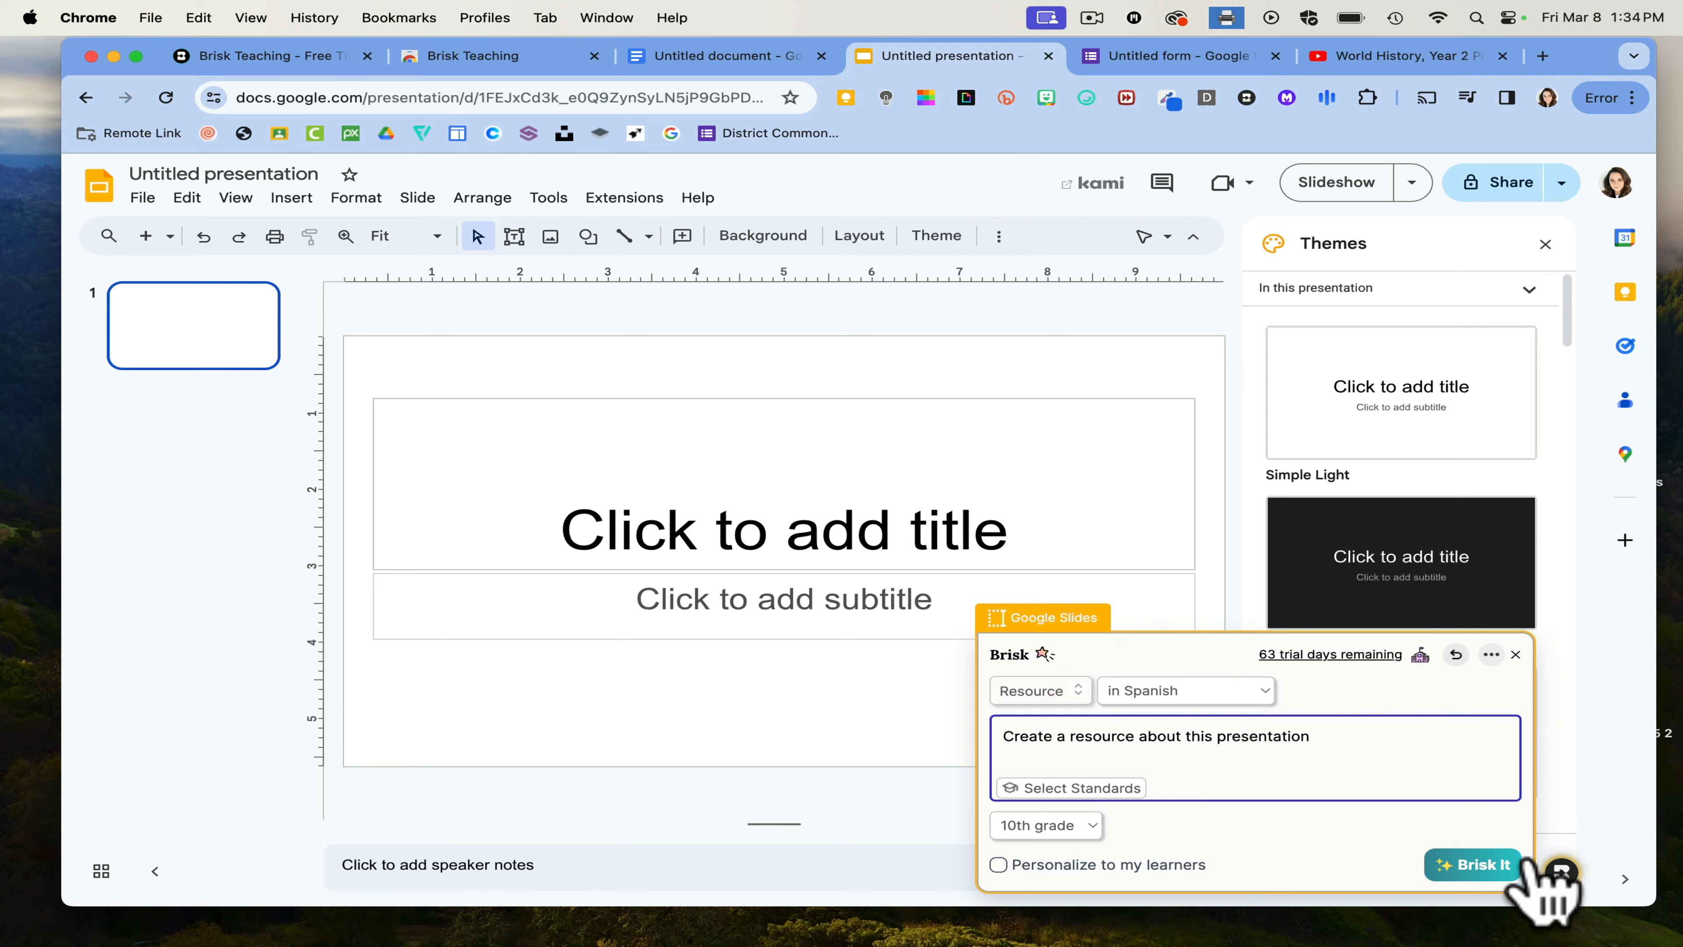
left_click(1565, 873)
mouse_move(1569, 867)
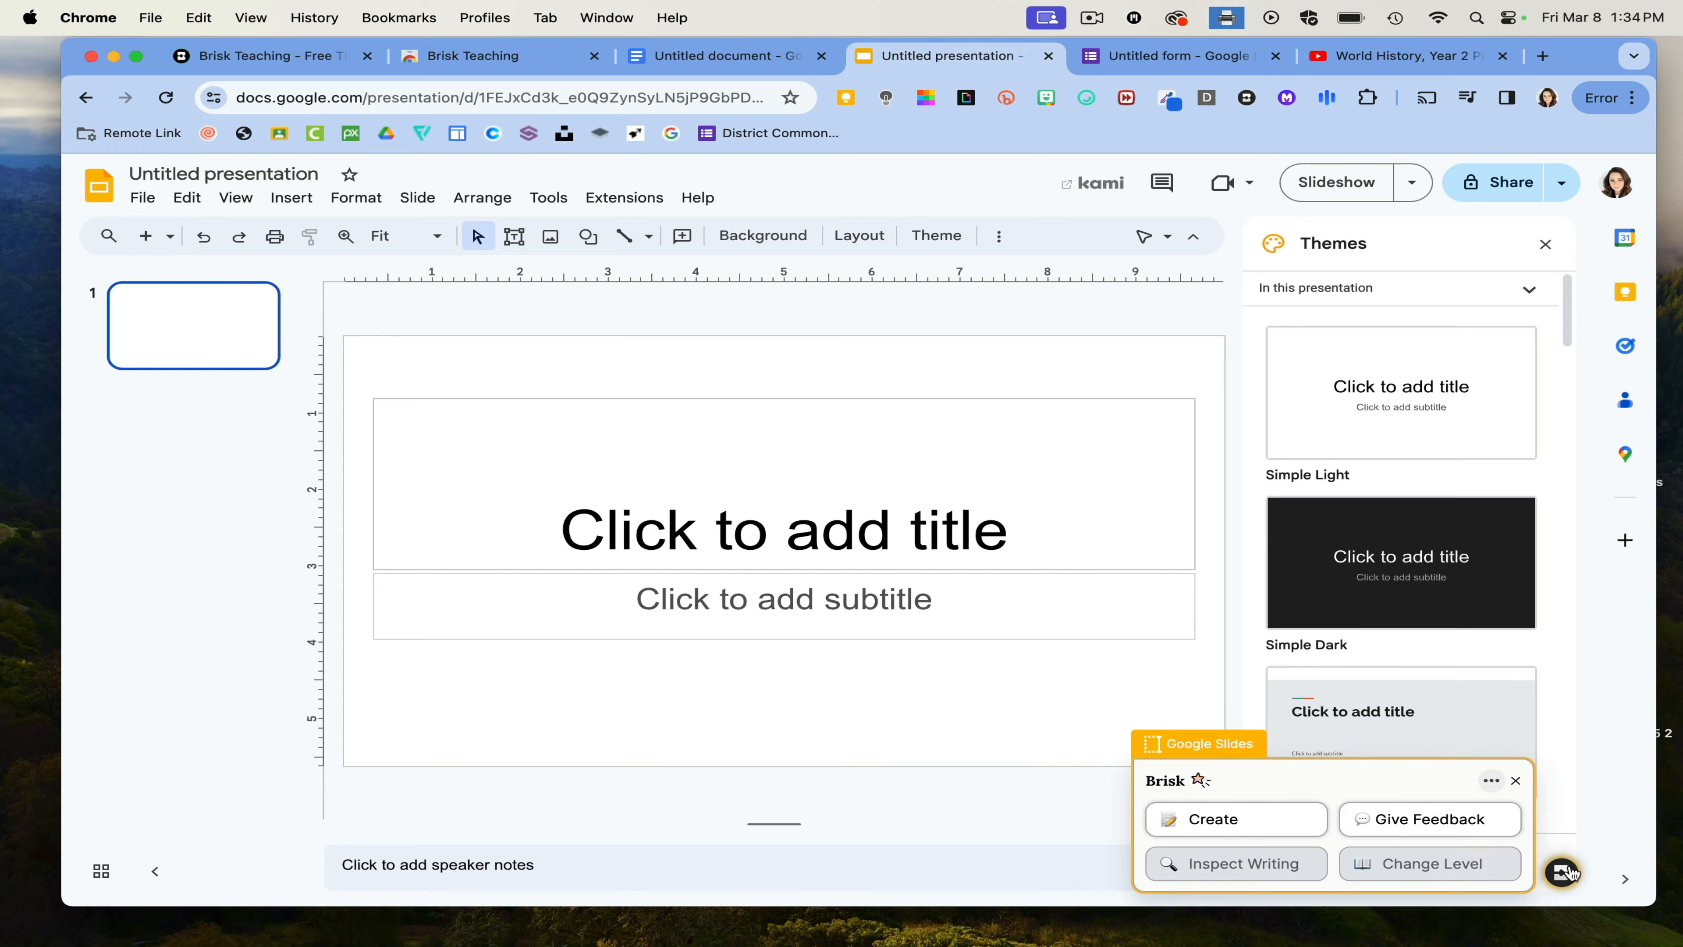
left_click(1259, 820)
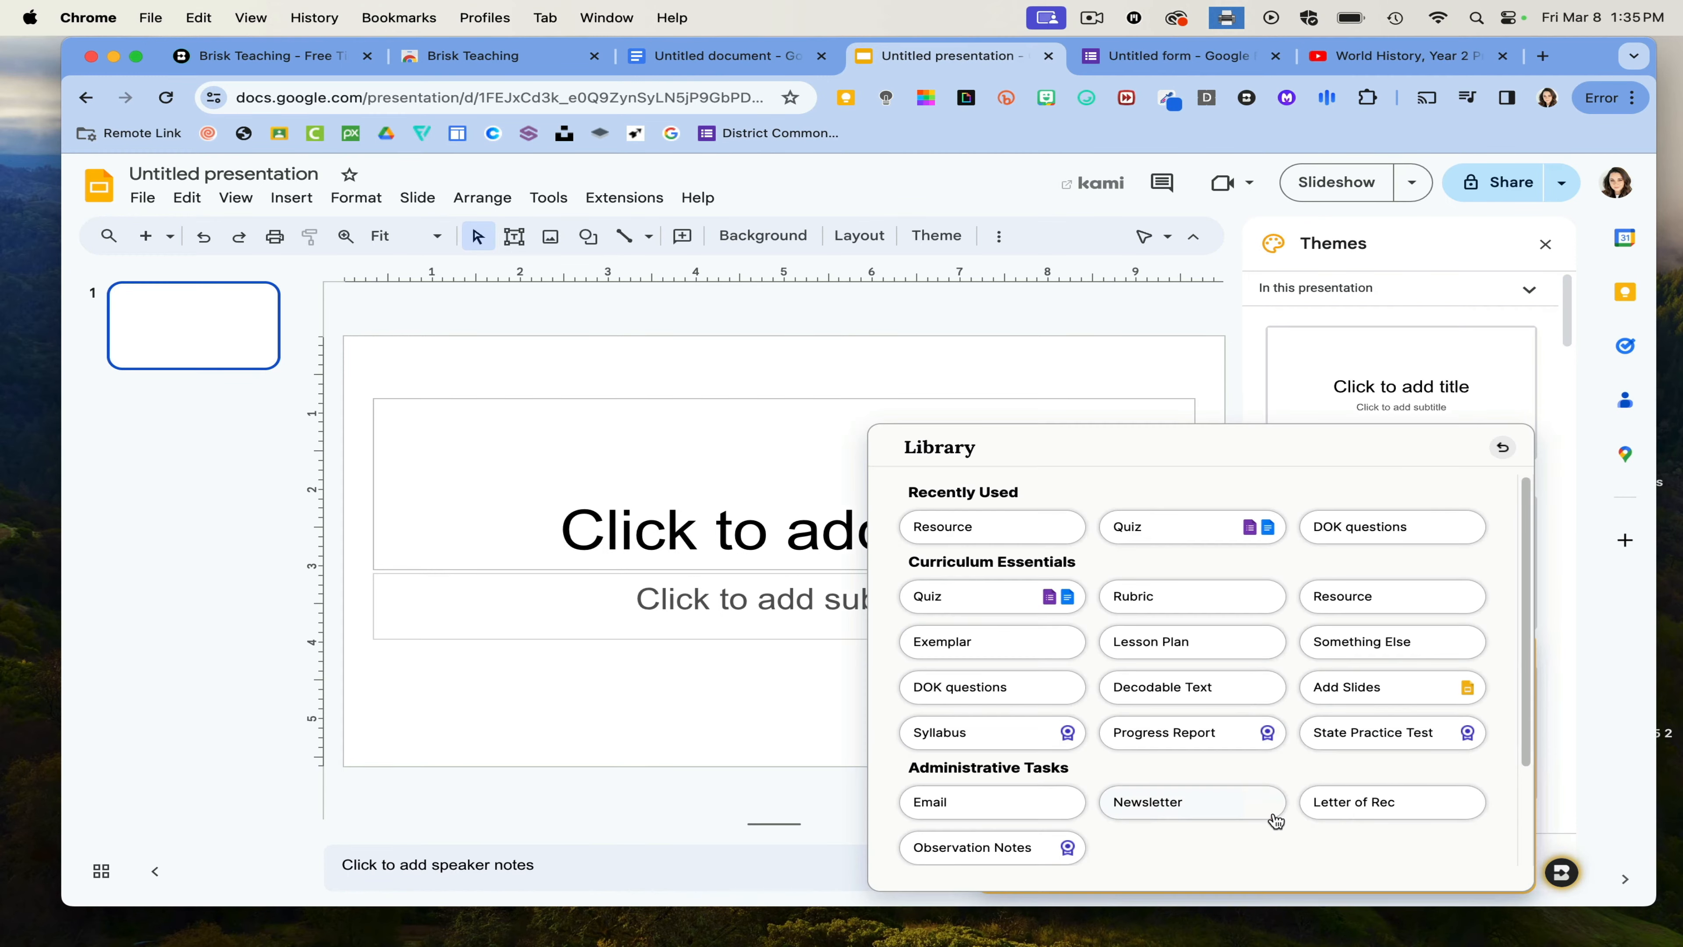
scroll(1278, 714, "down", 3)
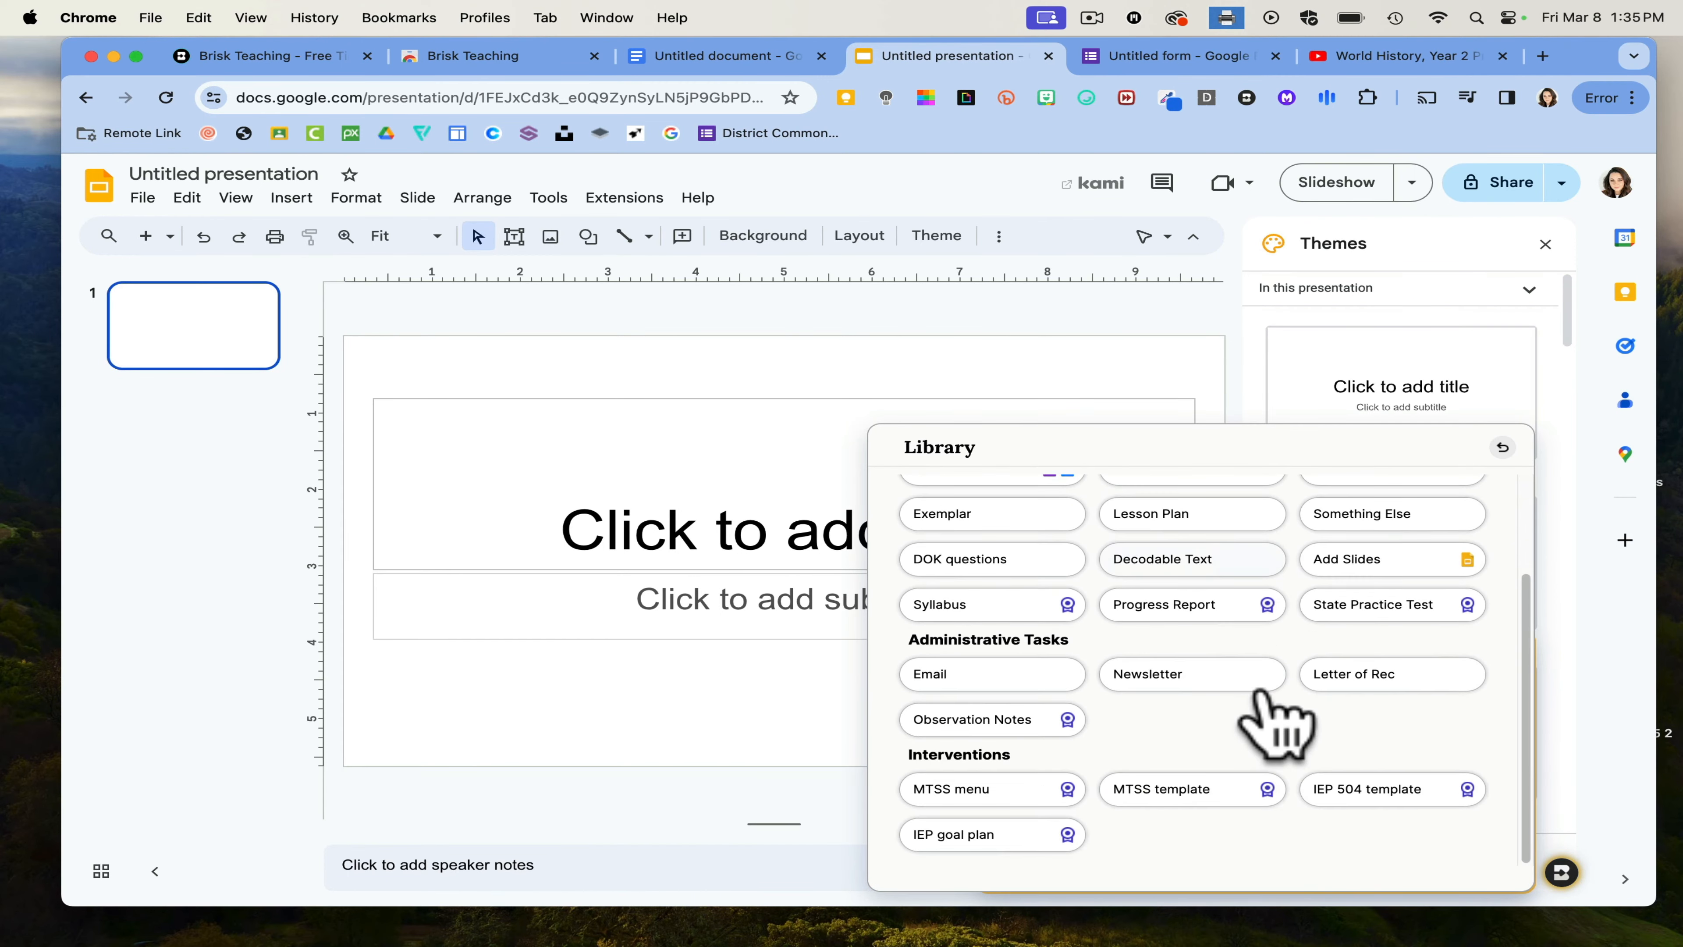
scroll(1278, 714, "up", 3)
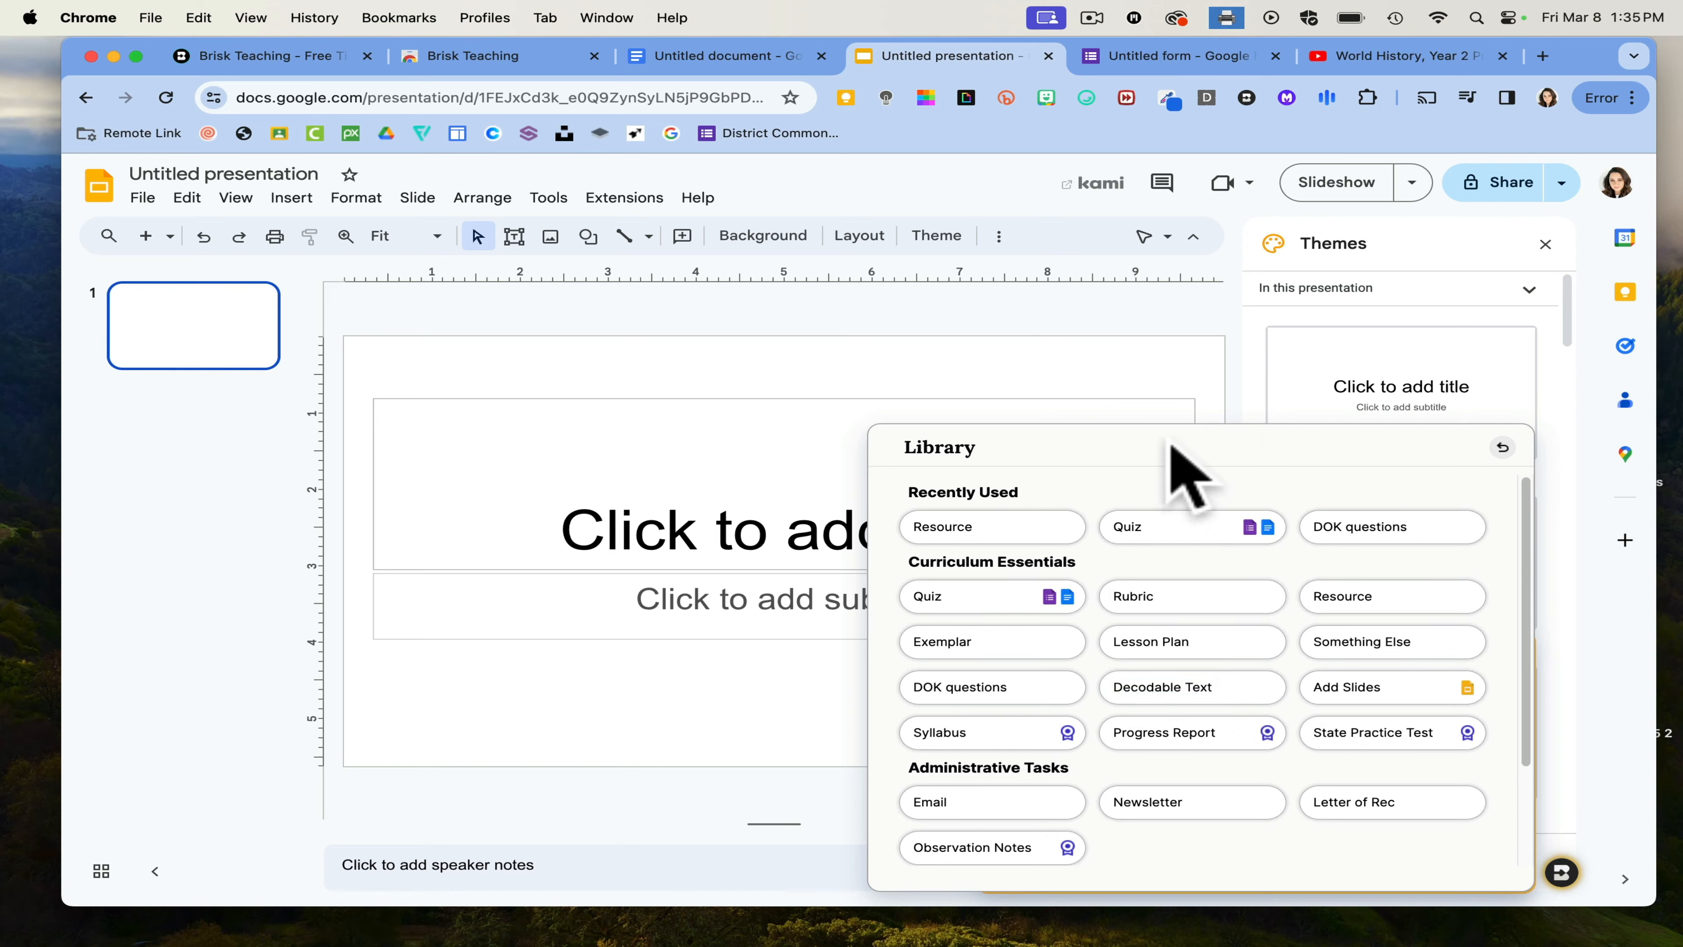
left_click(1501, 447)
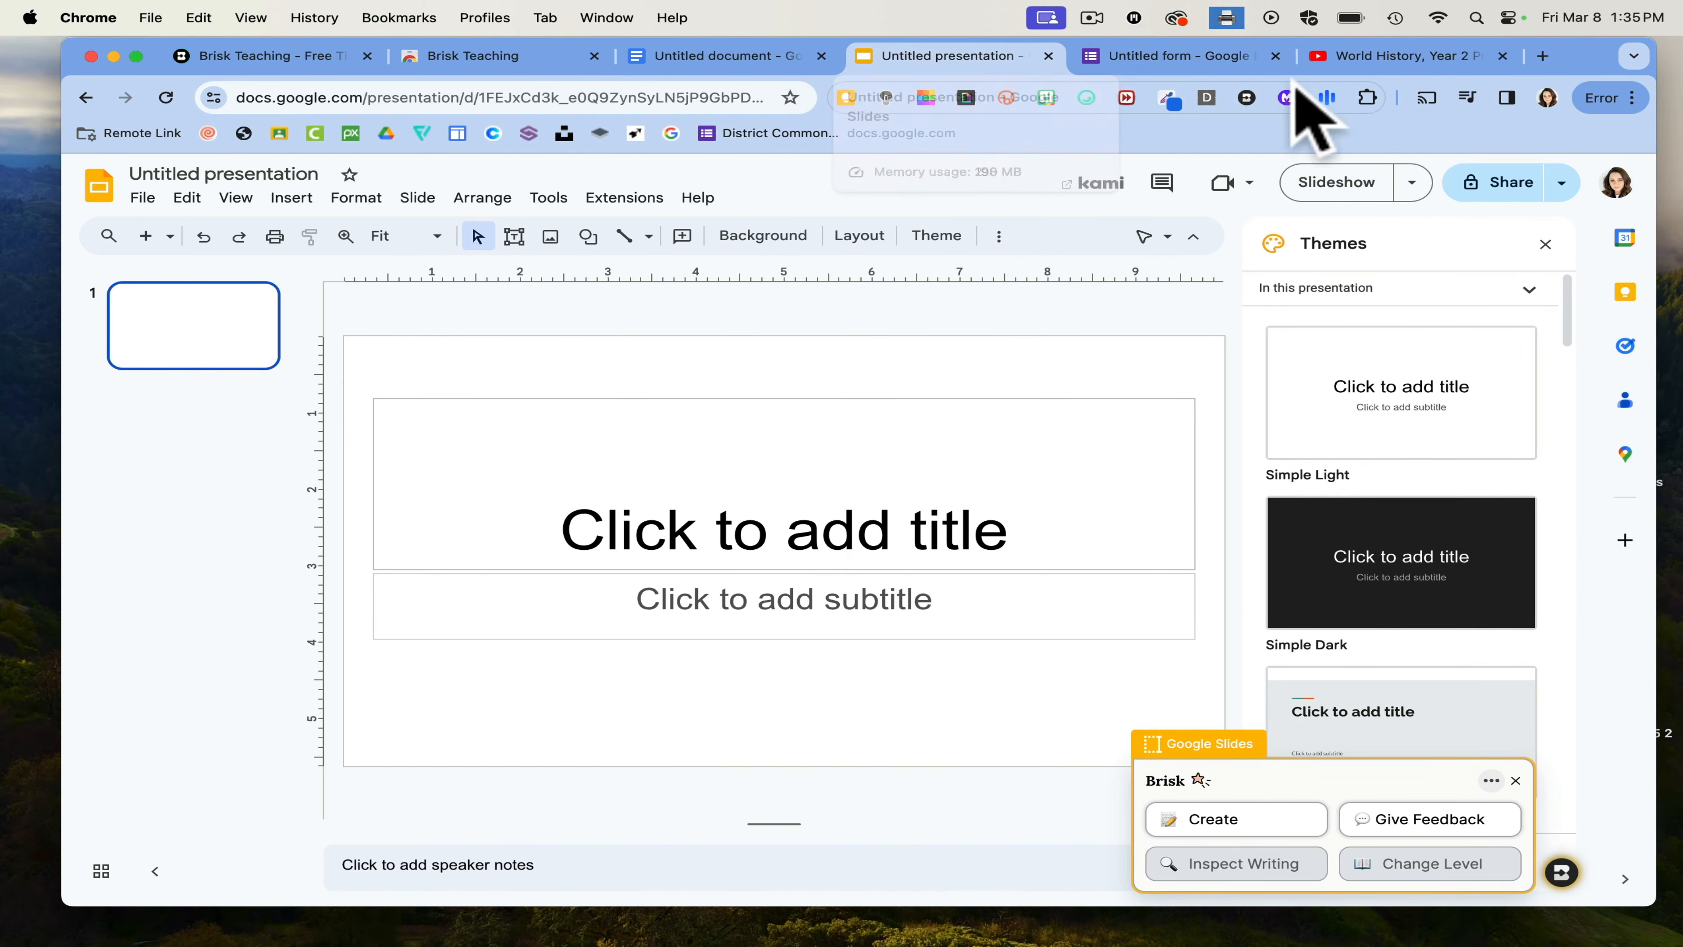
- Switch to the YouTube playlist, open "Rethinking Civilization - Crash Course World History 201" and pause it
left_click(1359, 57)
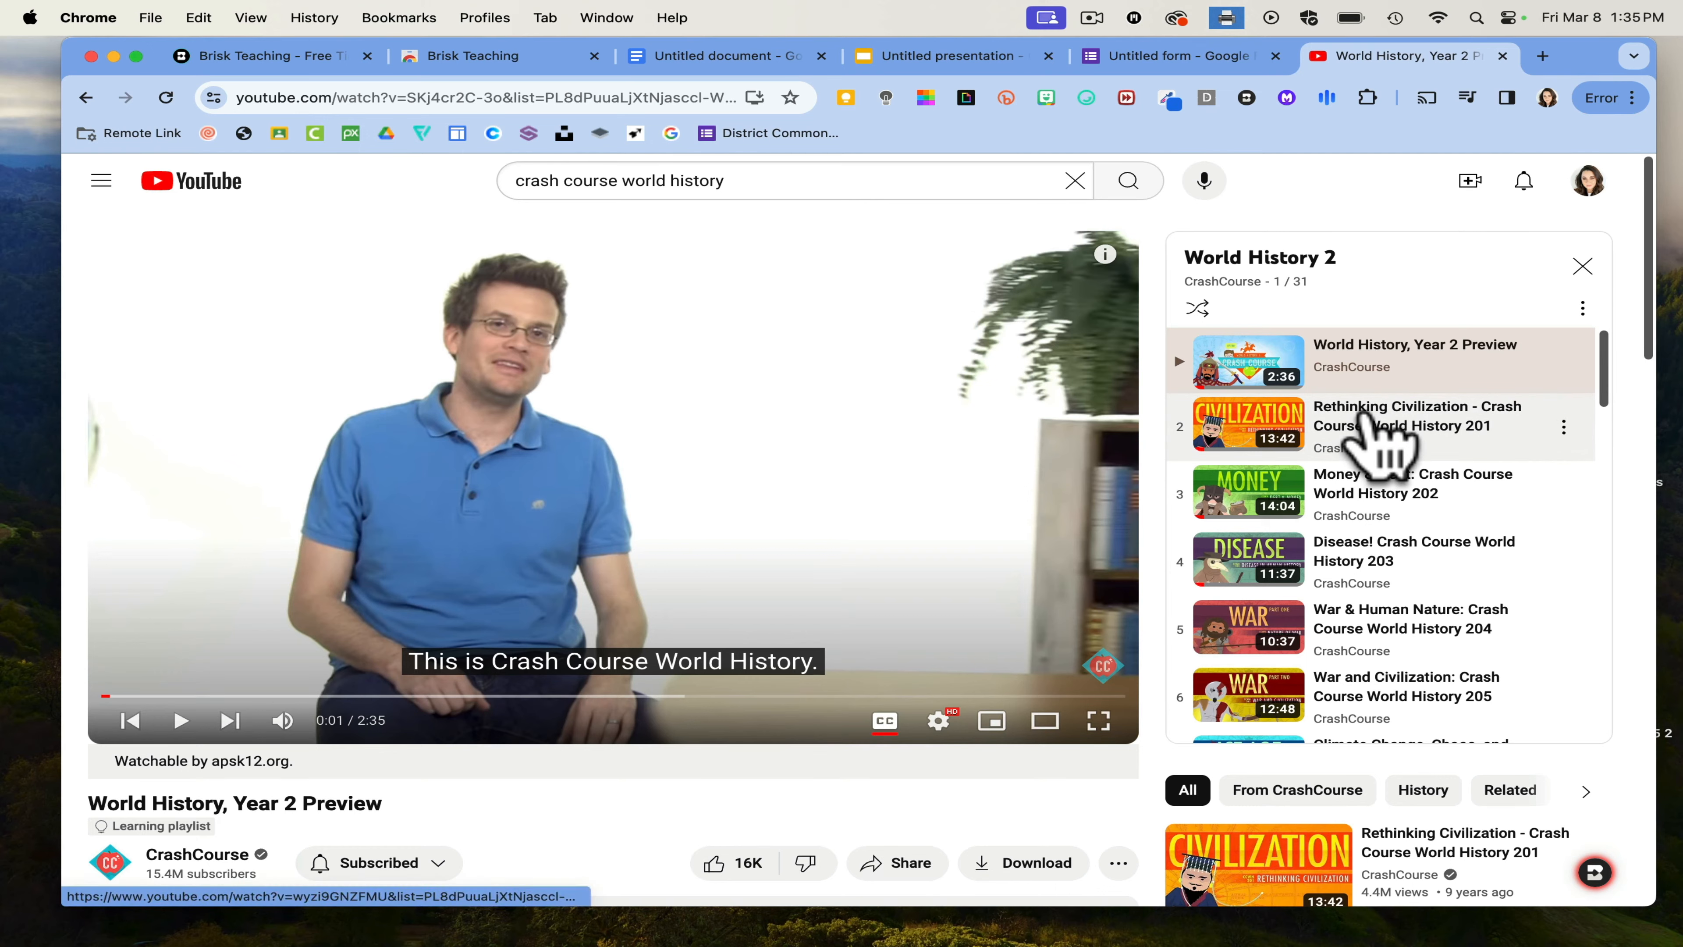
left_click(1364, 410)
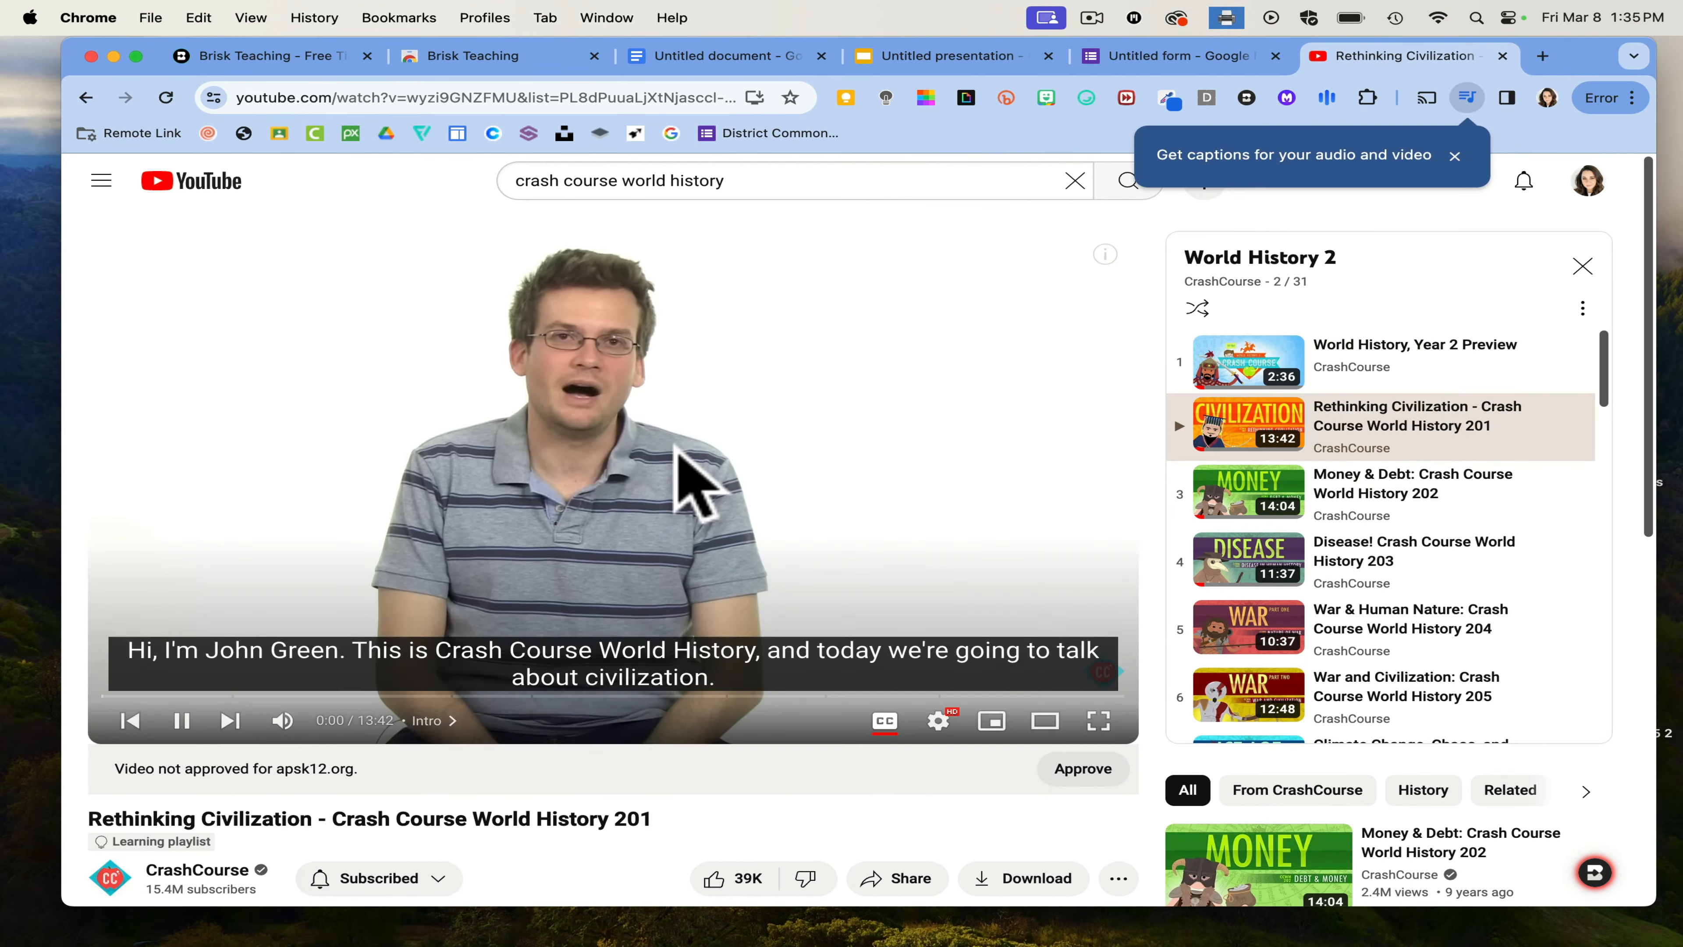
left_click(676, 452)
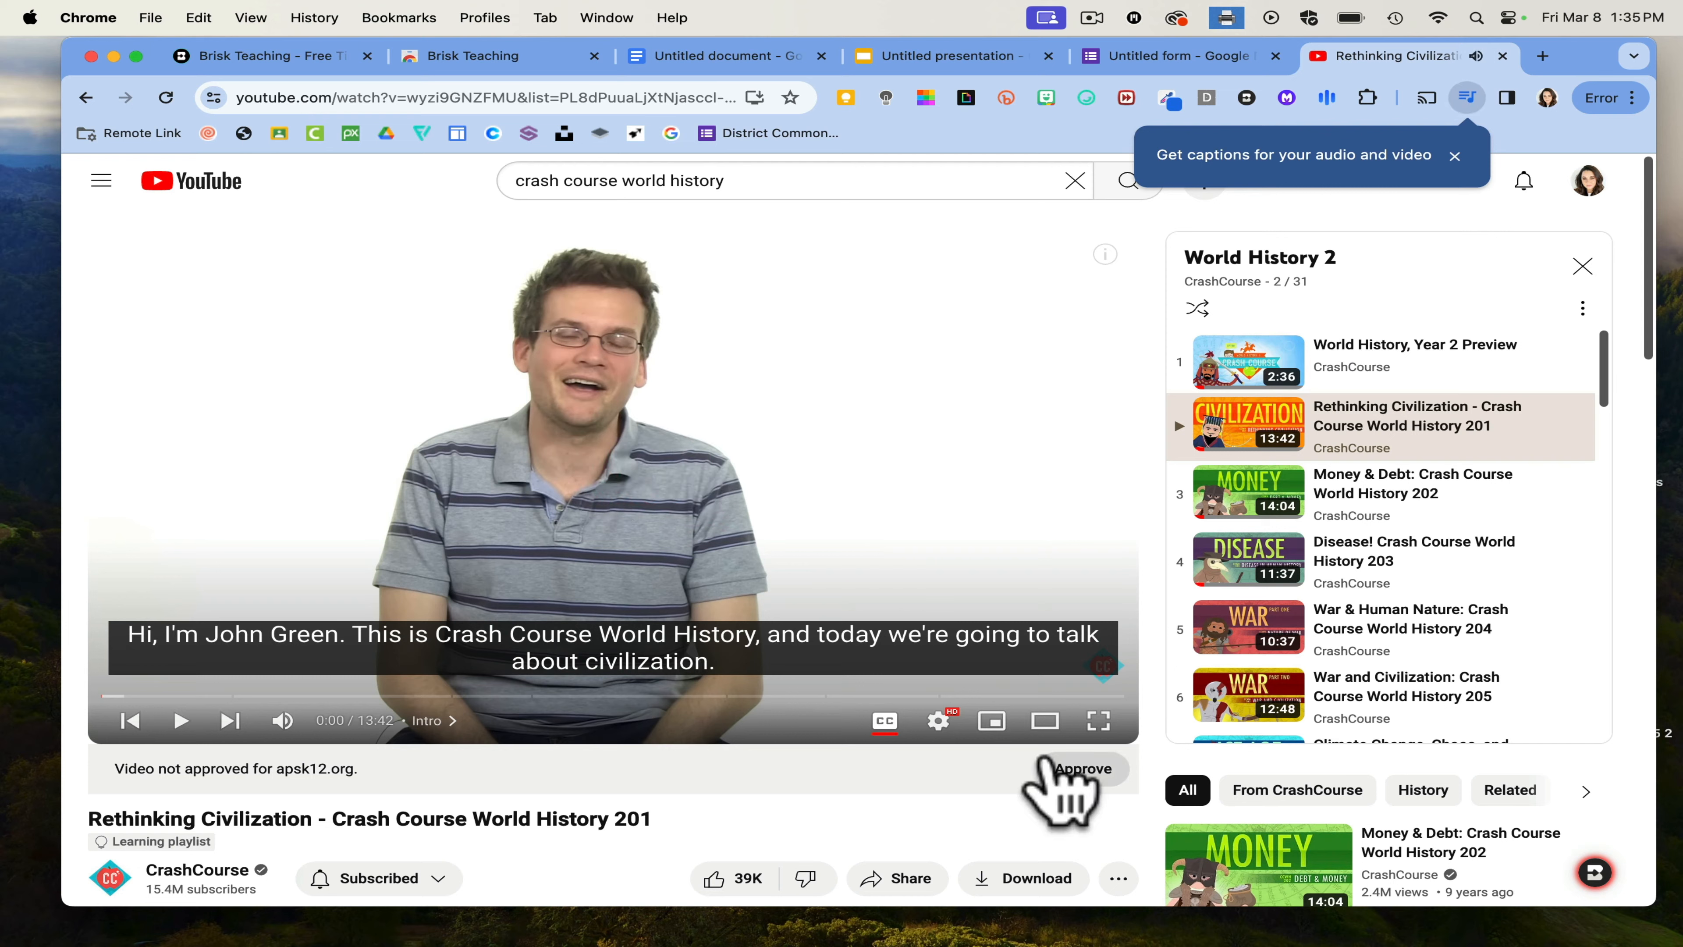
- Start a Brisk quiz about the YouTube video and set its language to English
left_click(1593, 873)
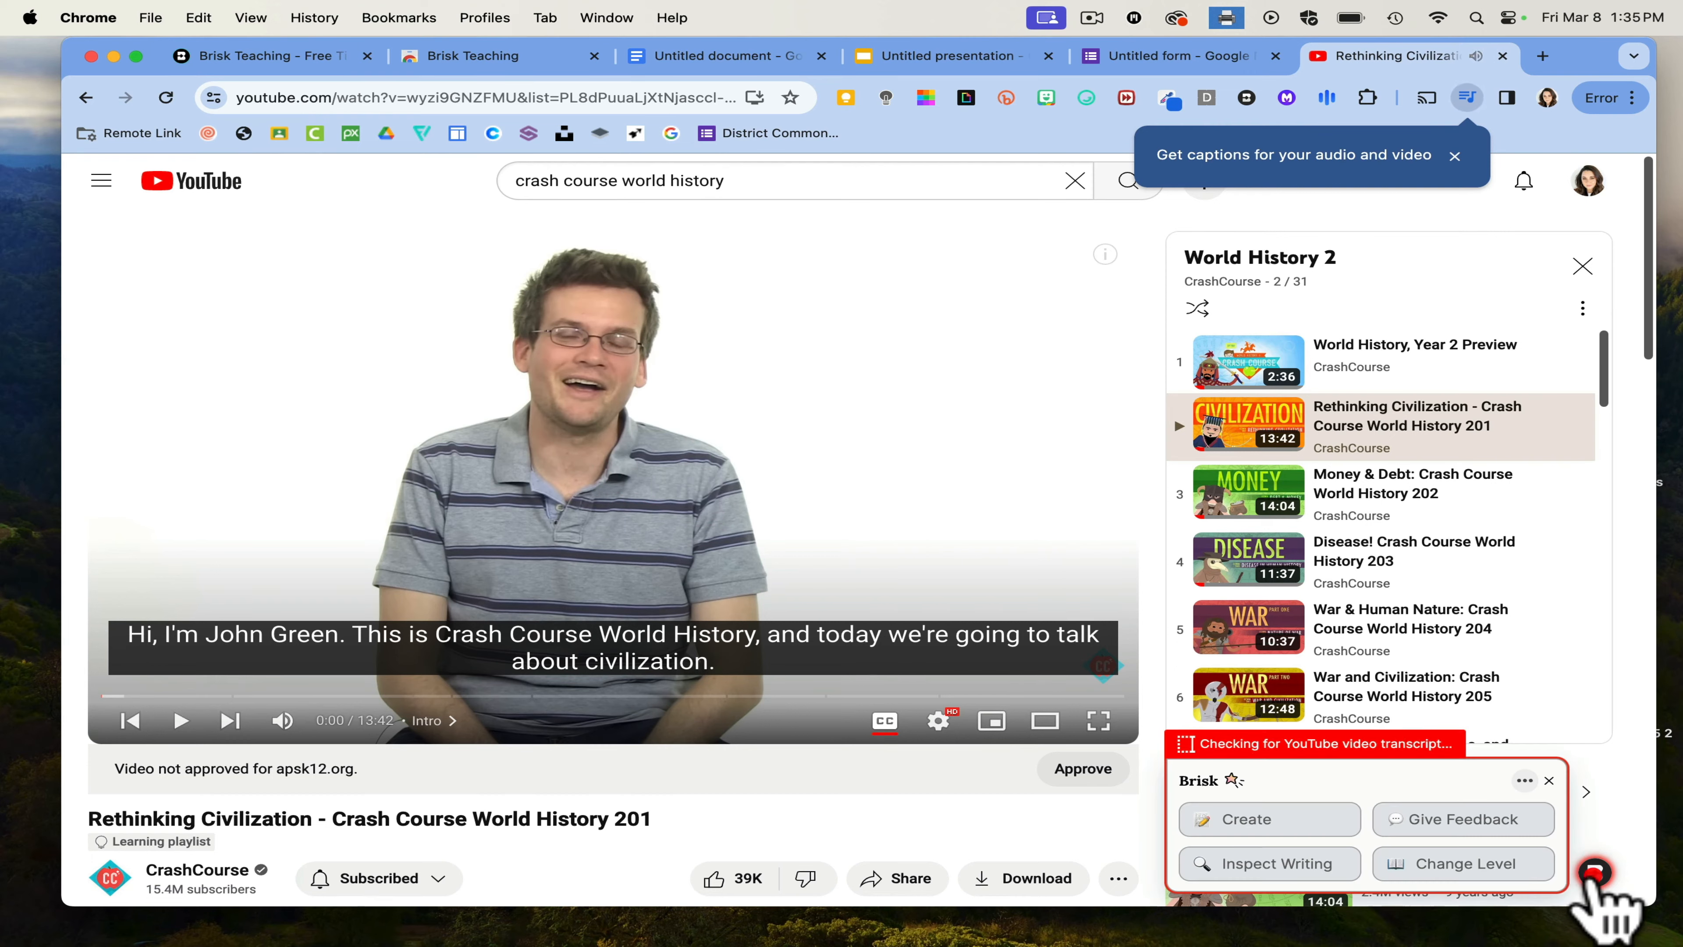
left_click(1309, 829)
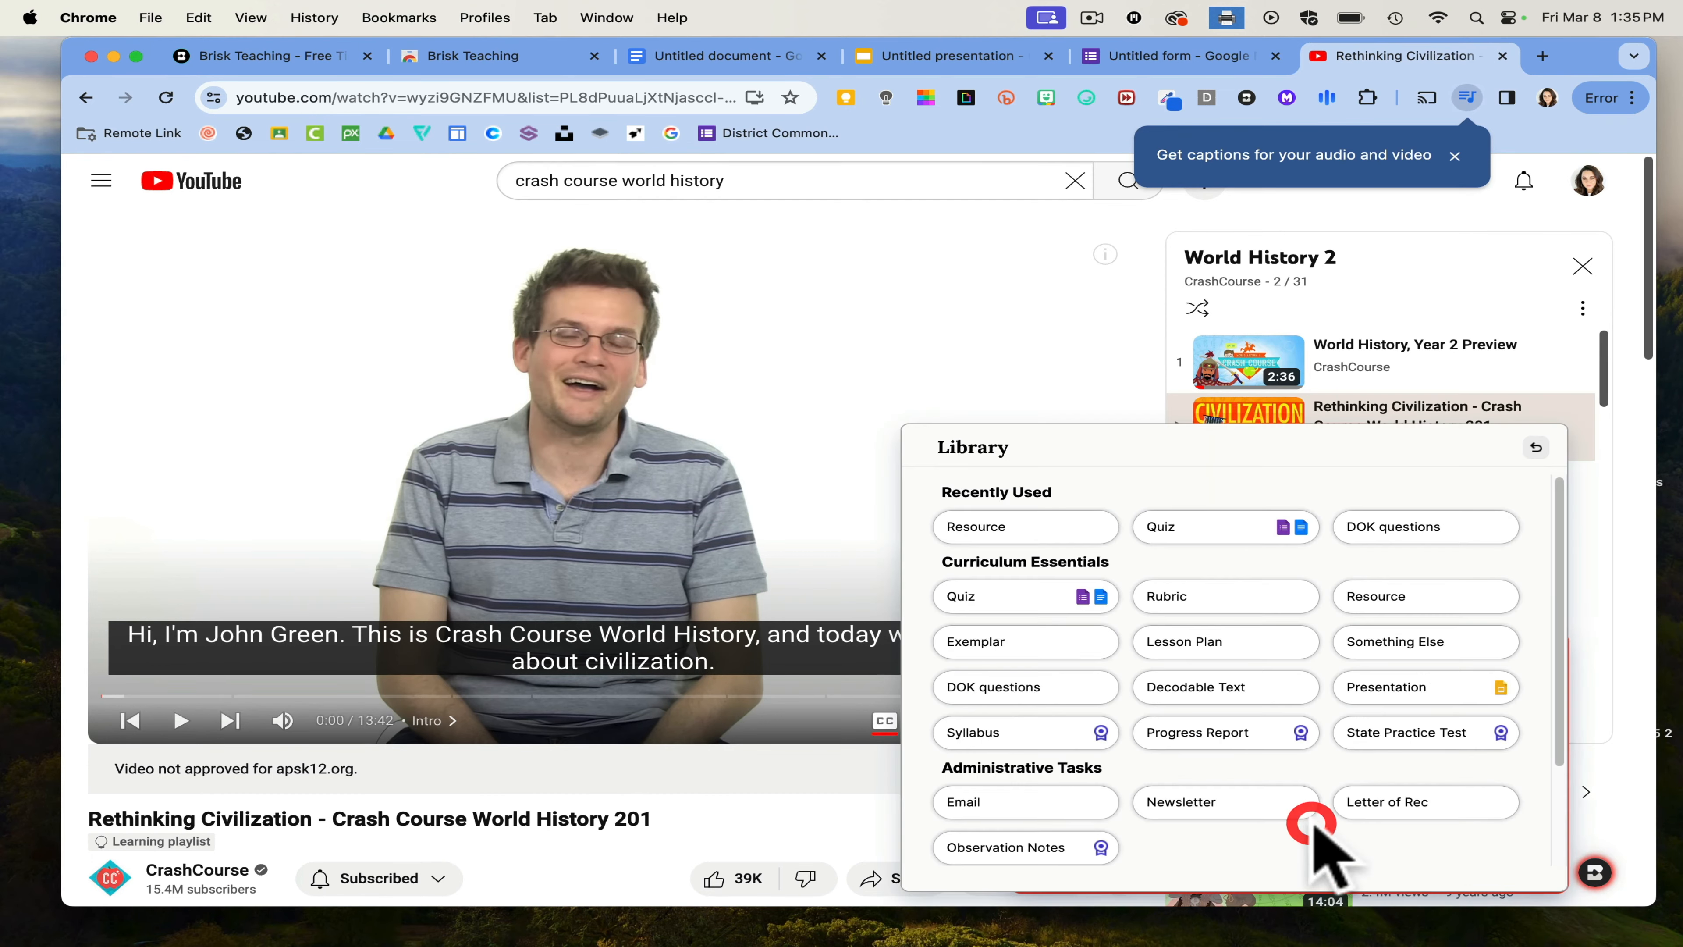
left_click(1183, 527)
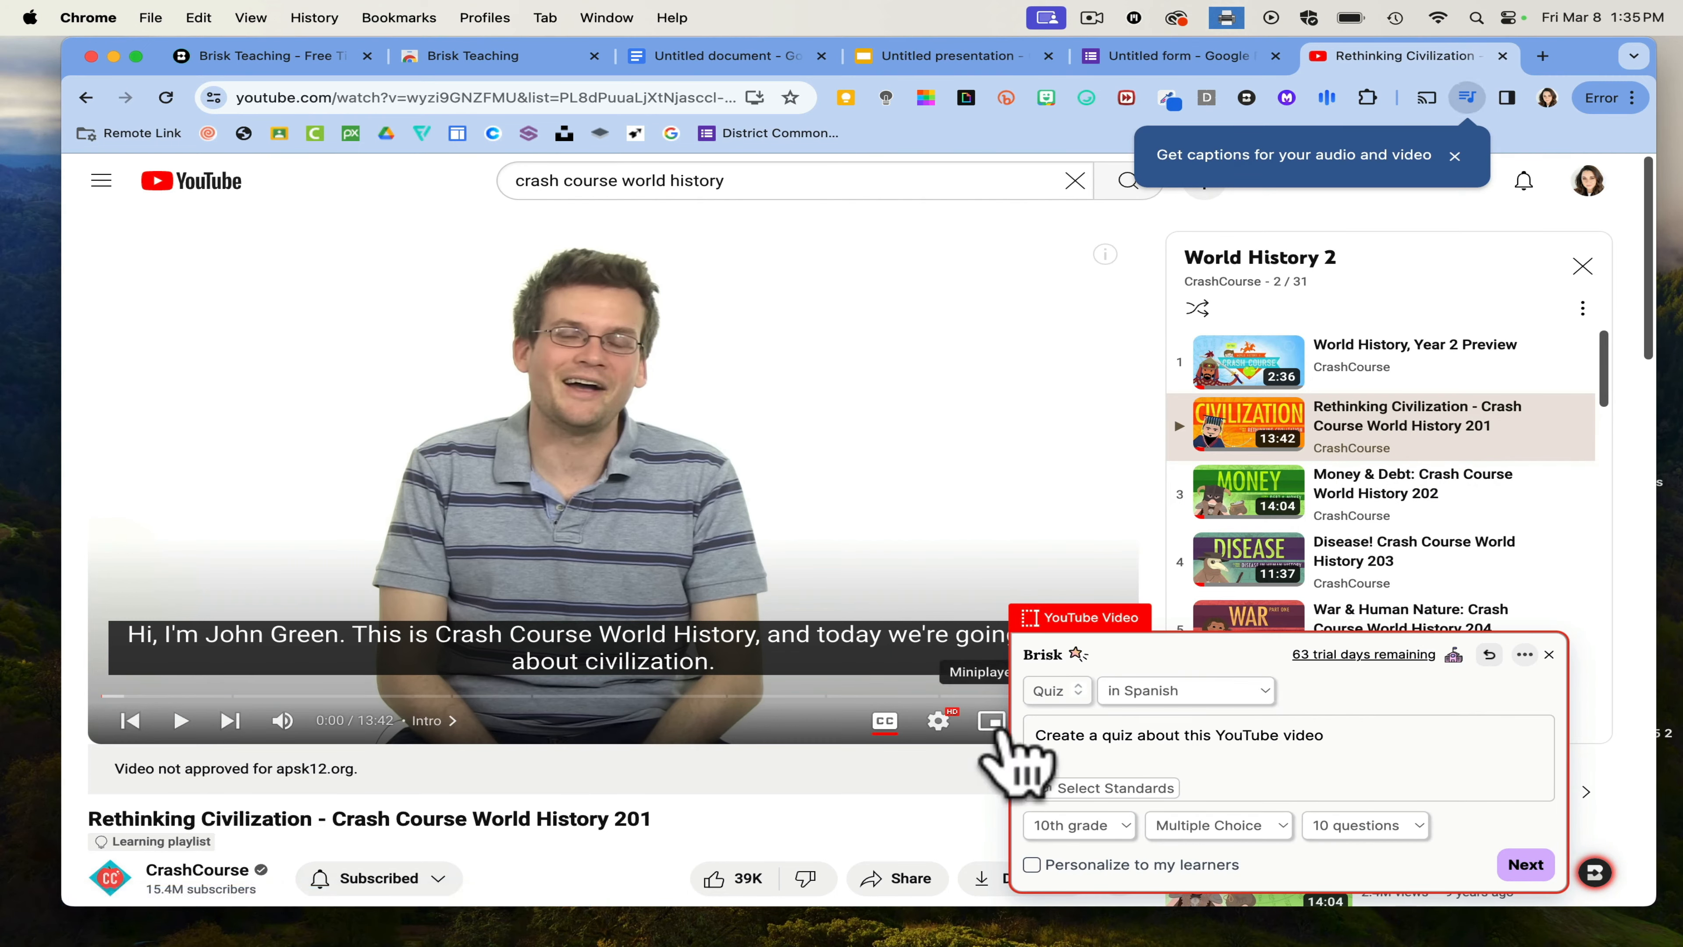
left_click(1167, 706)
left_click(1168, 606)
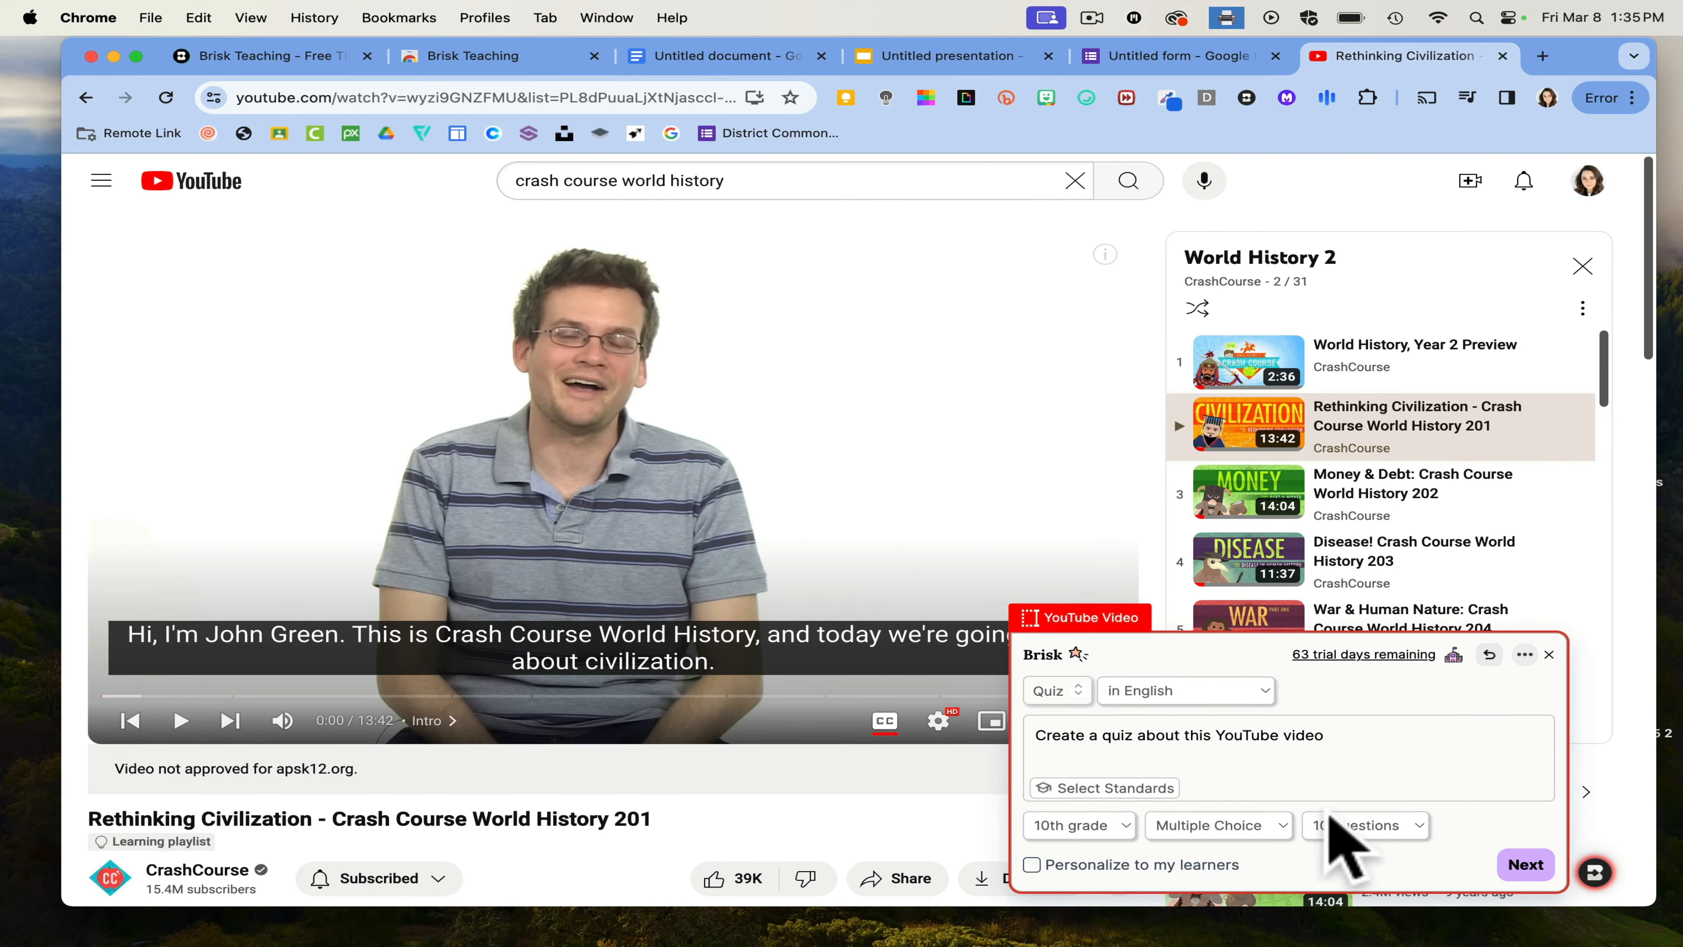
- Generate the video quiz as a new Google Form and look over its questions
left_click(1523, 866)
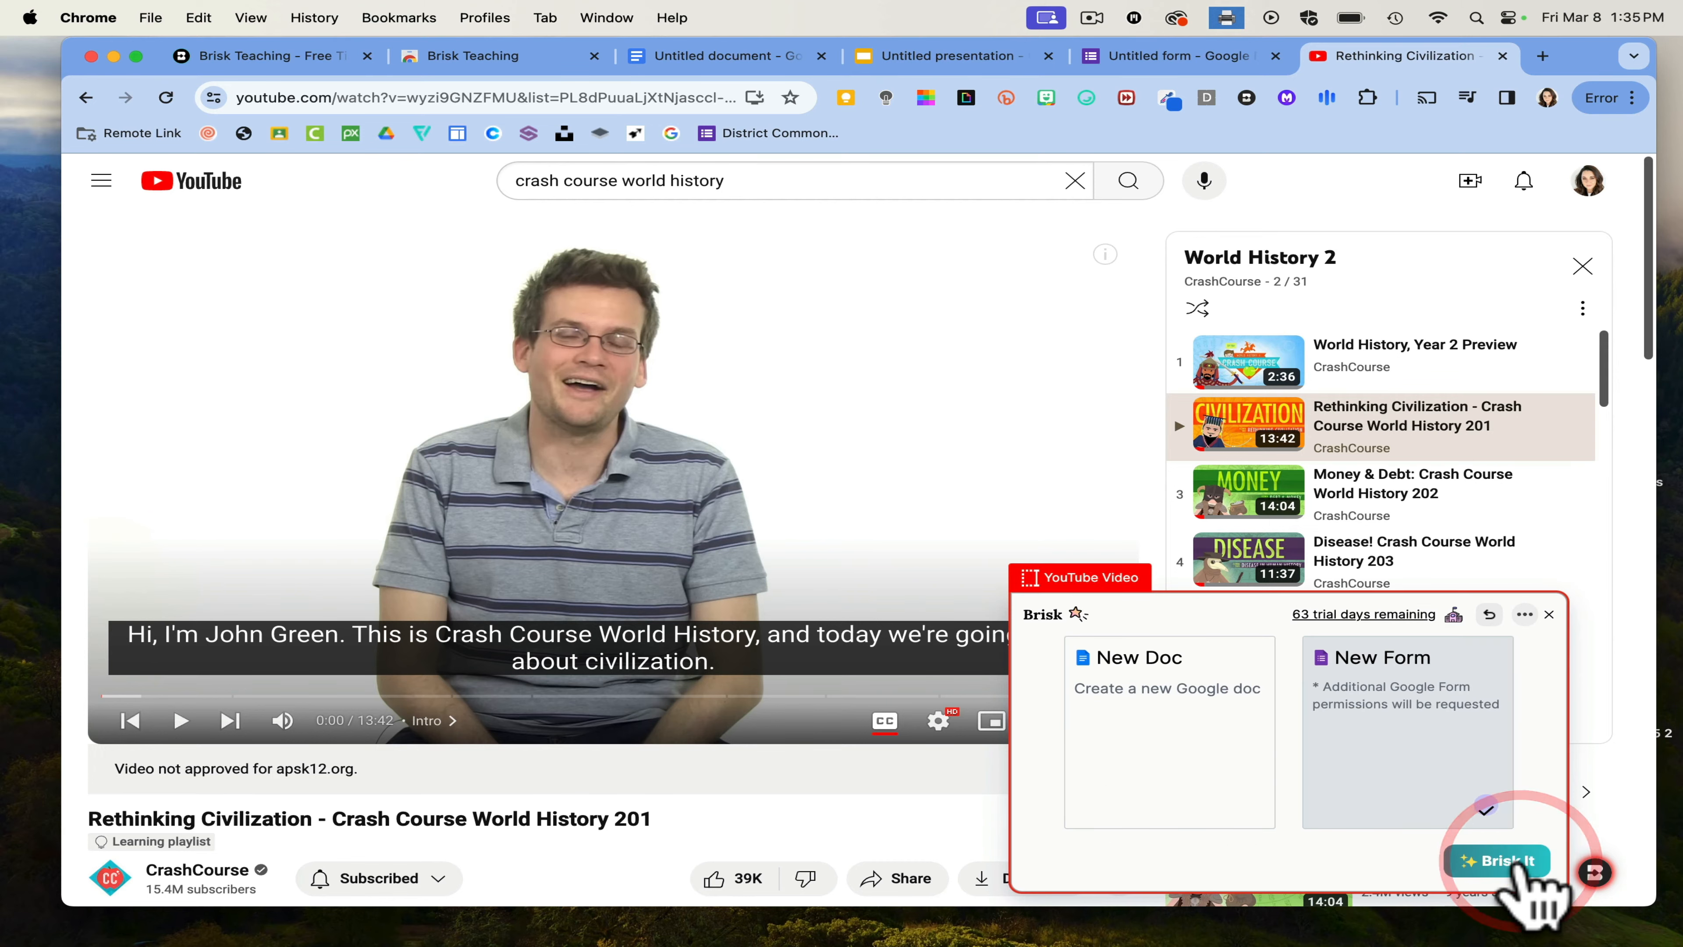
left_click(1487, 807)
left_click(1498, 862)
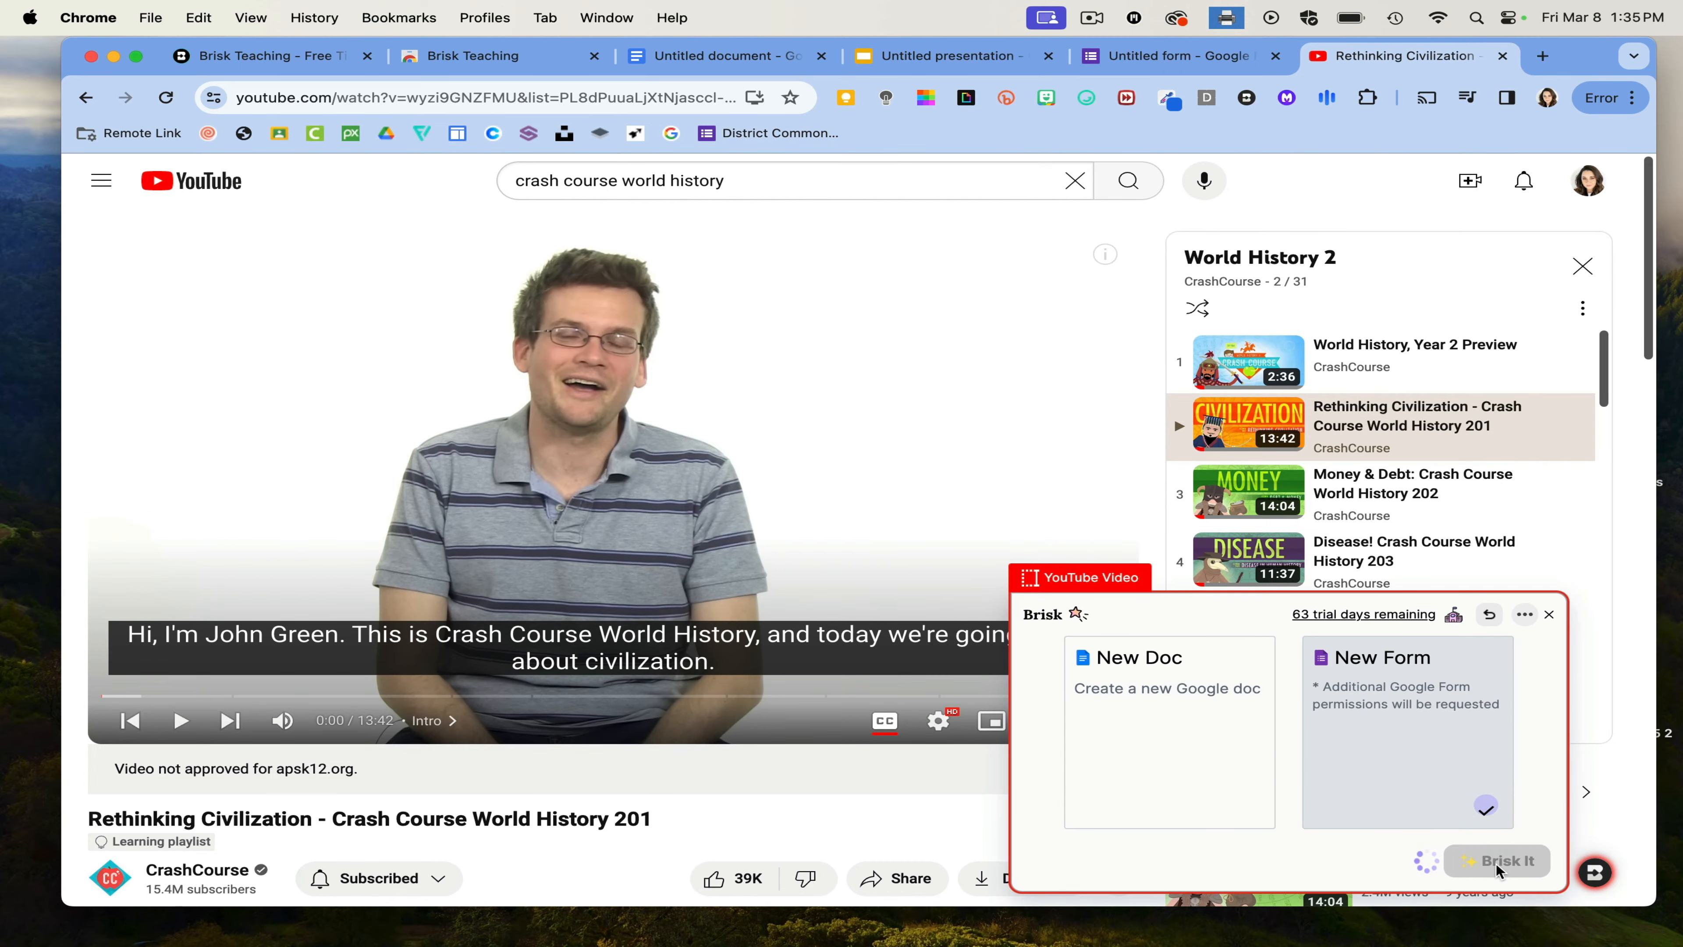
left_click(1488, 855)
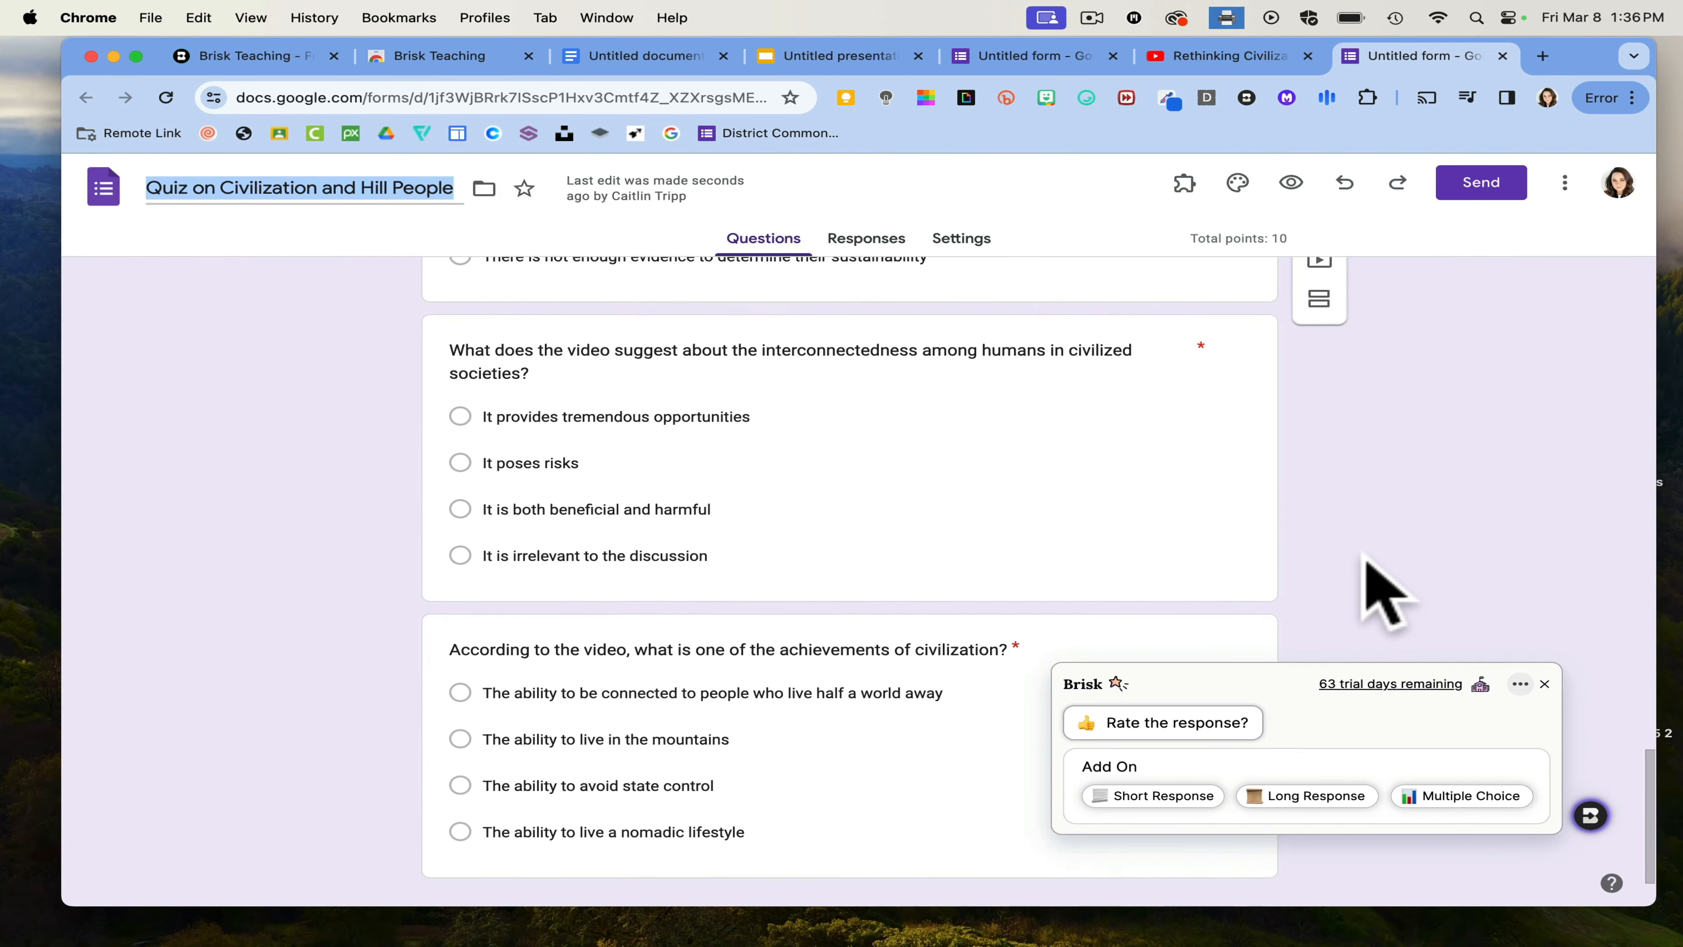
scroll(1385, 590, "up", 20)
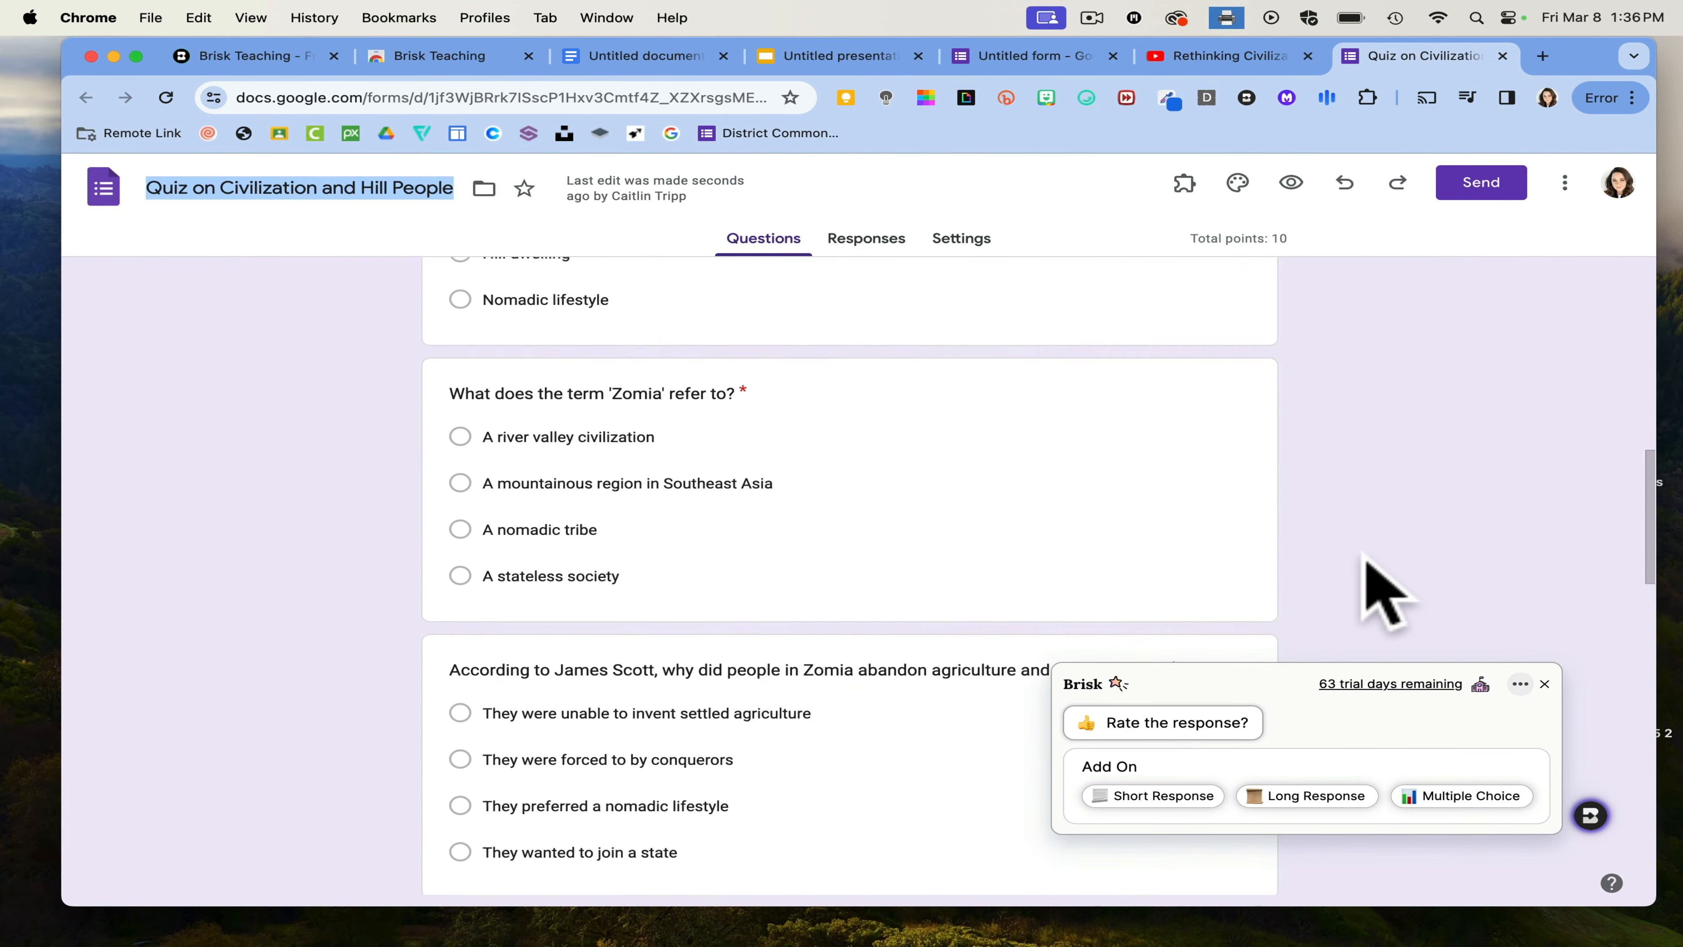
- Check the Brisk options offered in the untitled Google Docs document and the untitled Google Forms form
left_click(1243, 59)
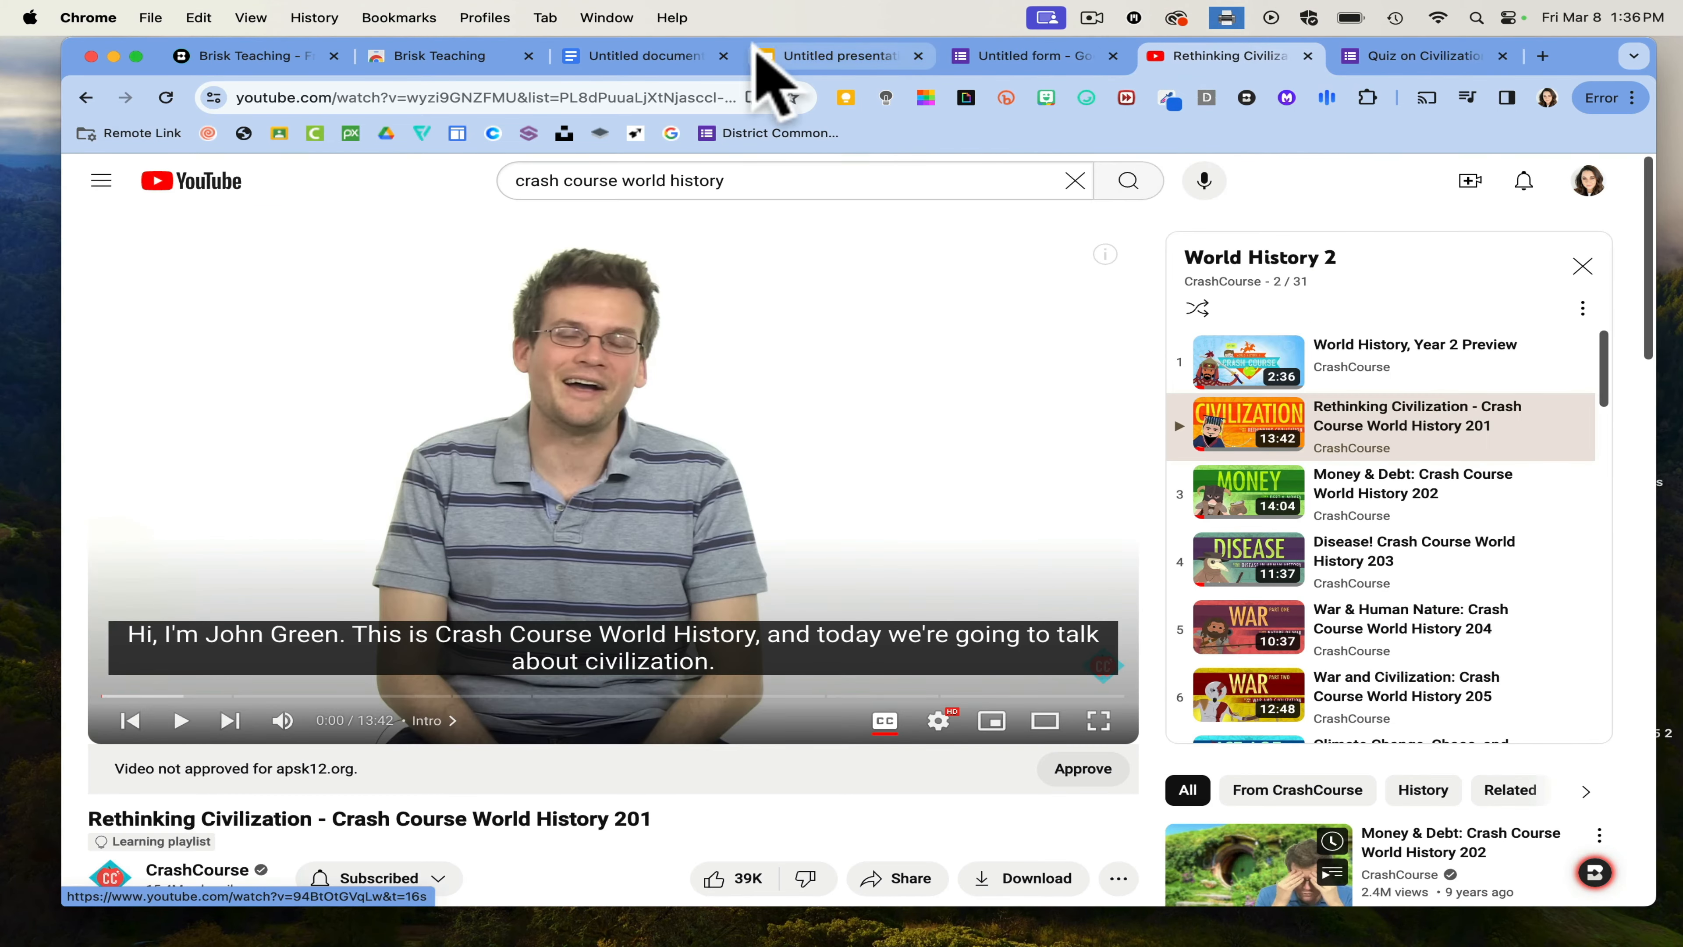
left_click(643, 53)
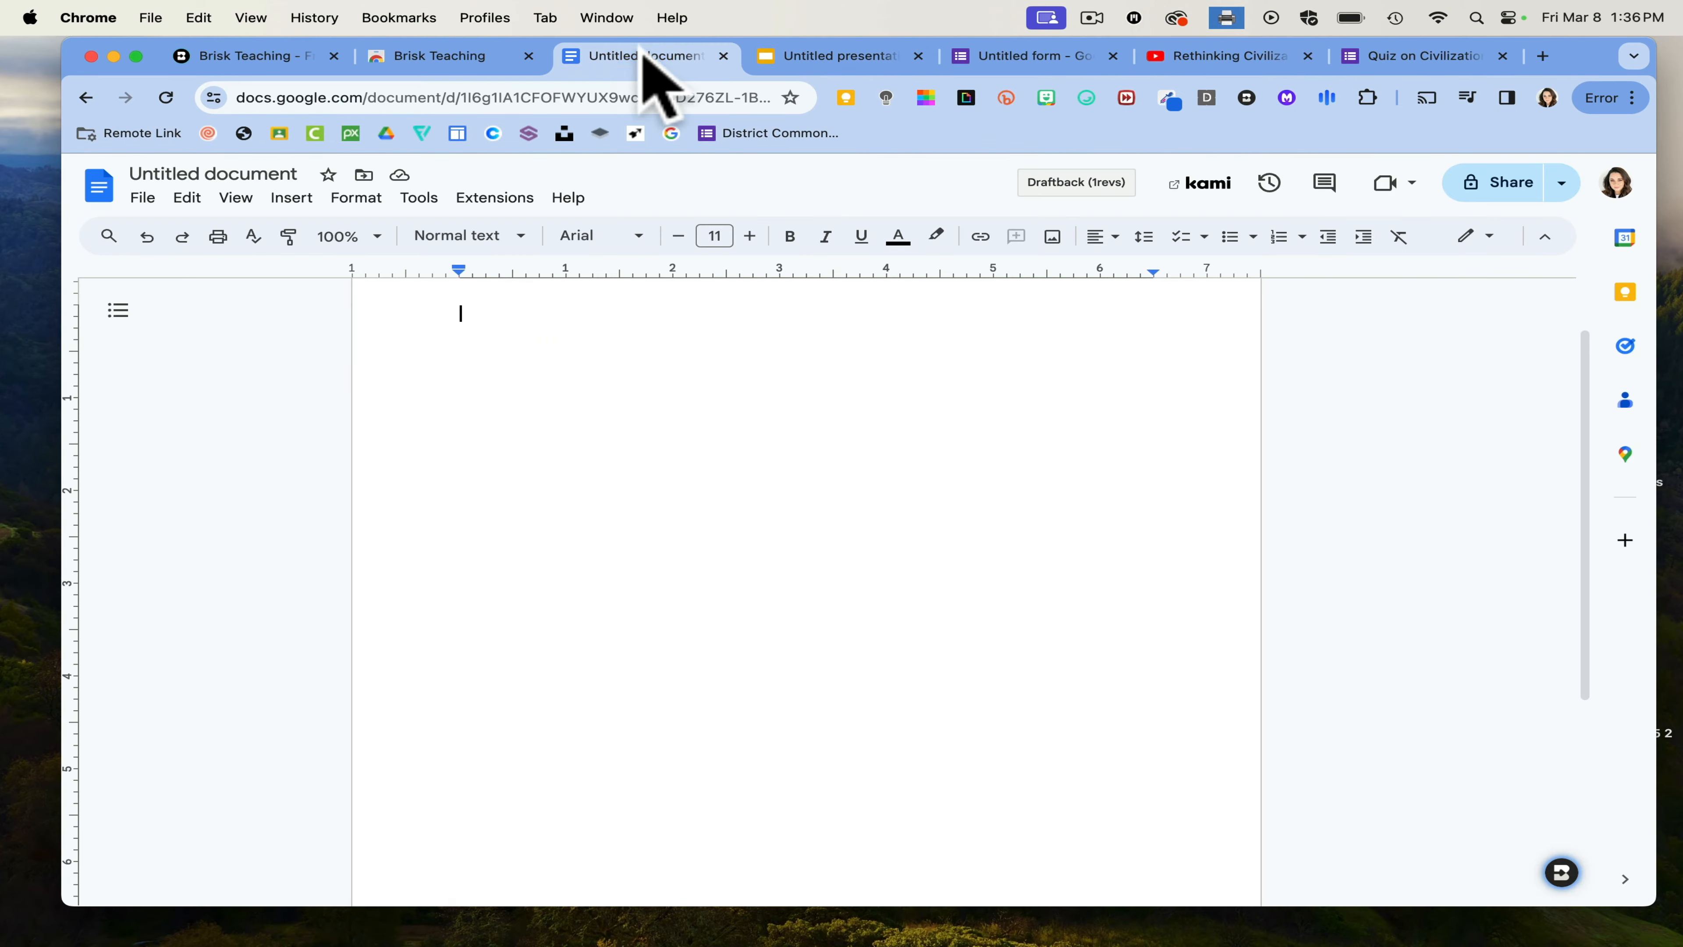
left_click(475, 55)
left_click(639, 57)
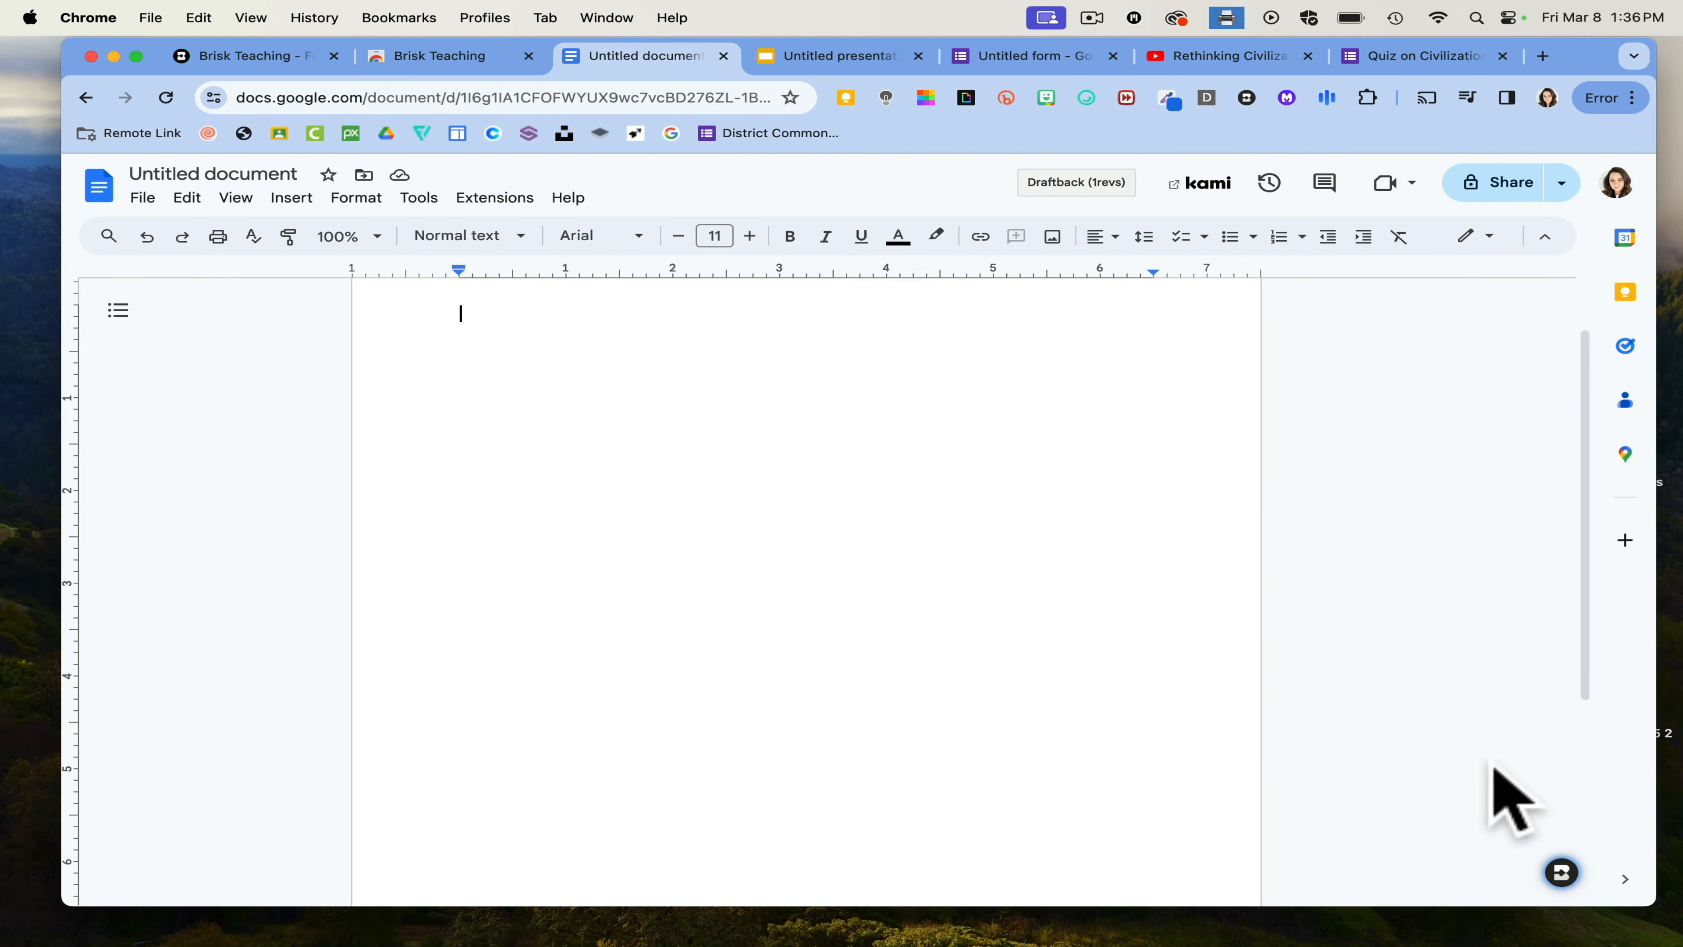
left_click(1563, 872)
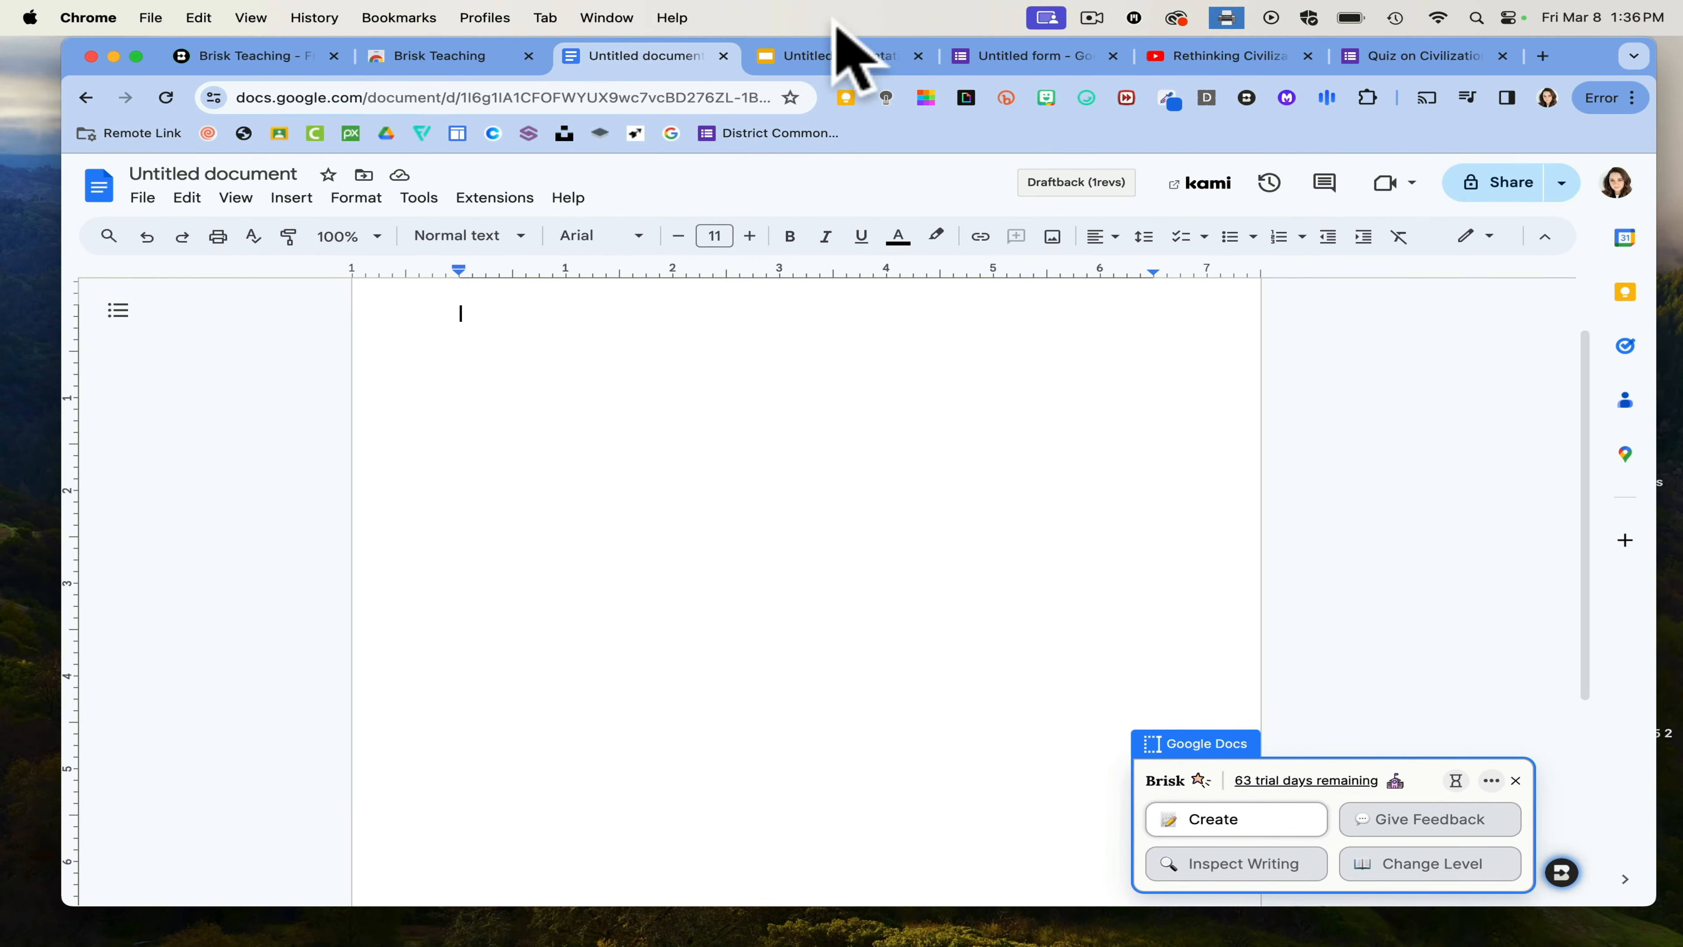
left_click(1038, 58)
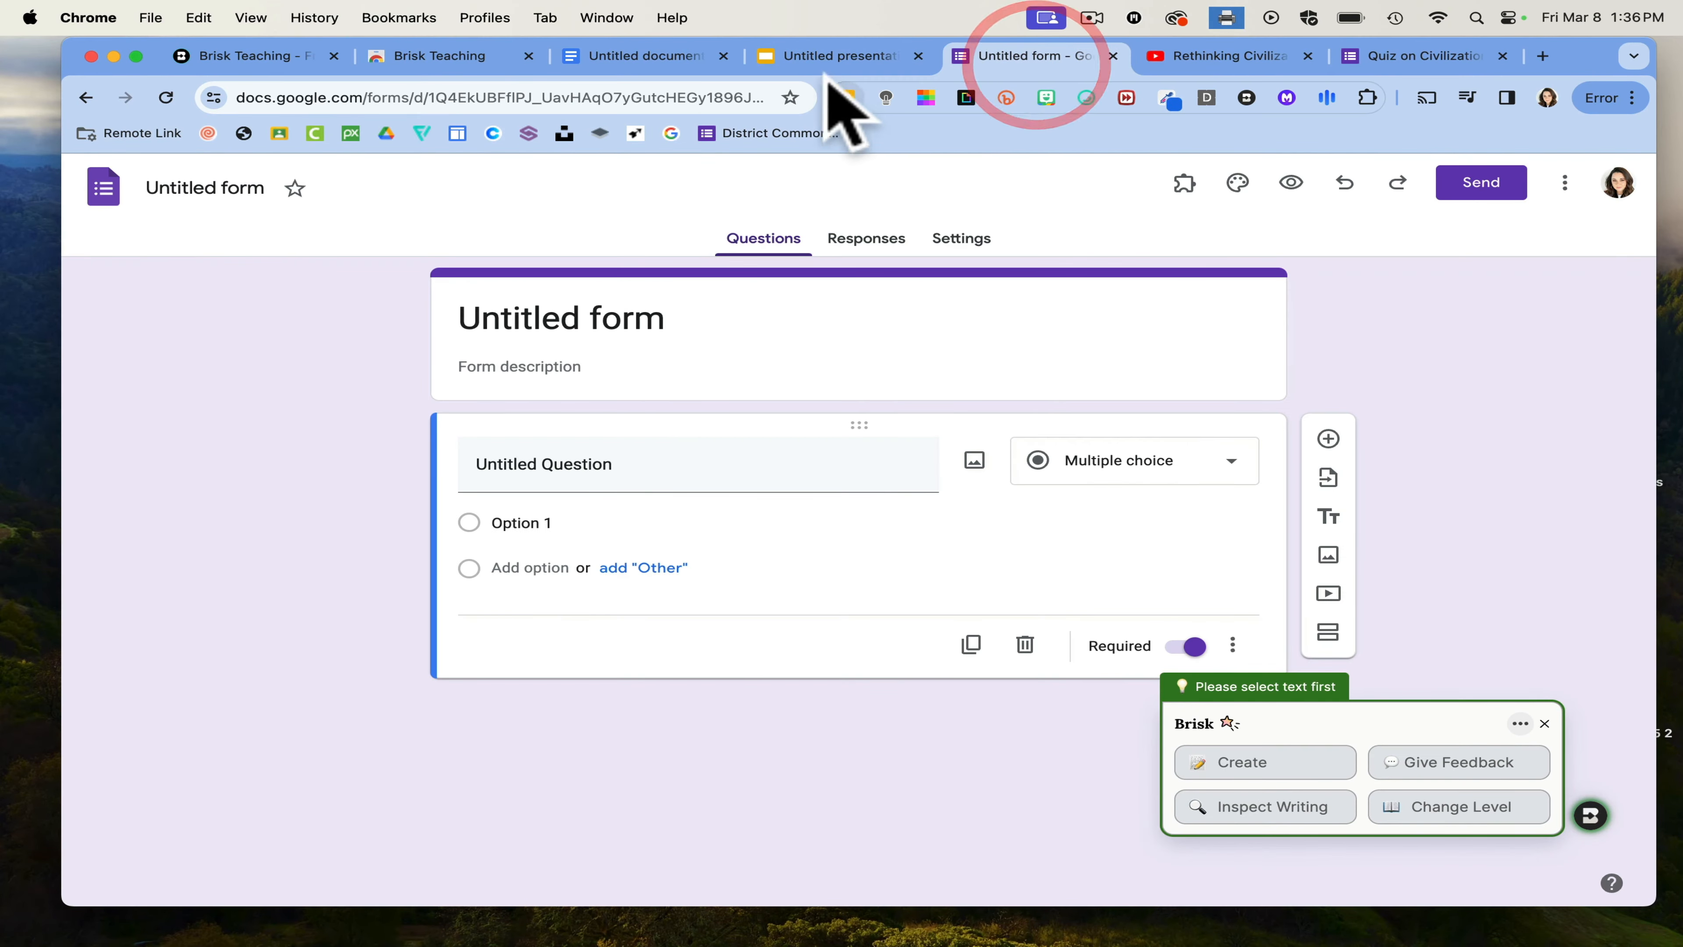
- Open Google Classroom from the Chrome Web Store page and enter the 1A - AP World History class
left_click(431, 55)
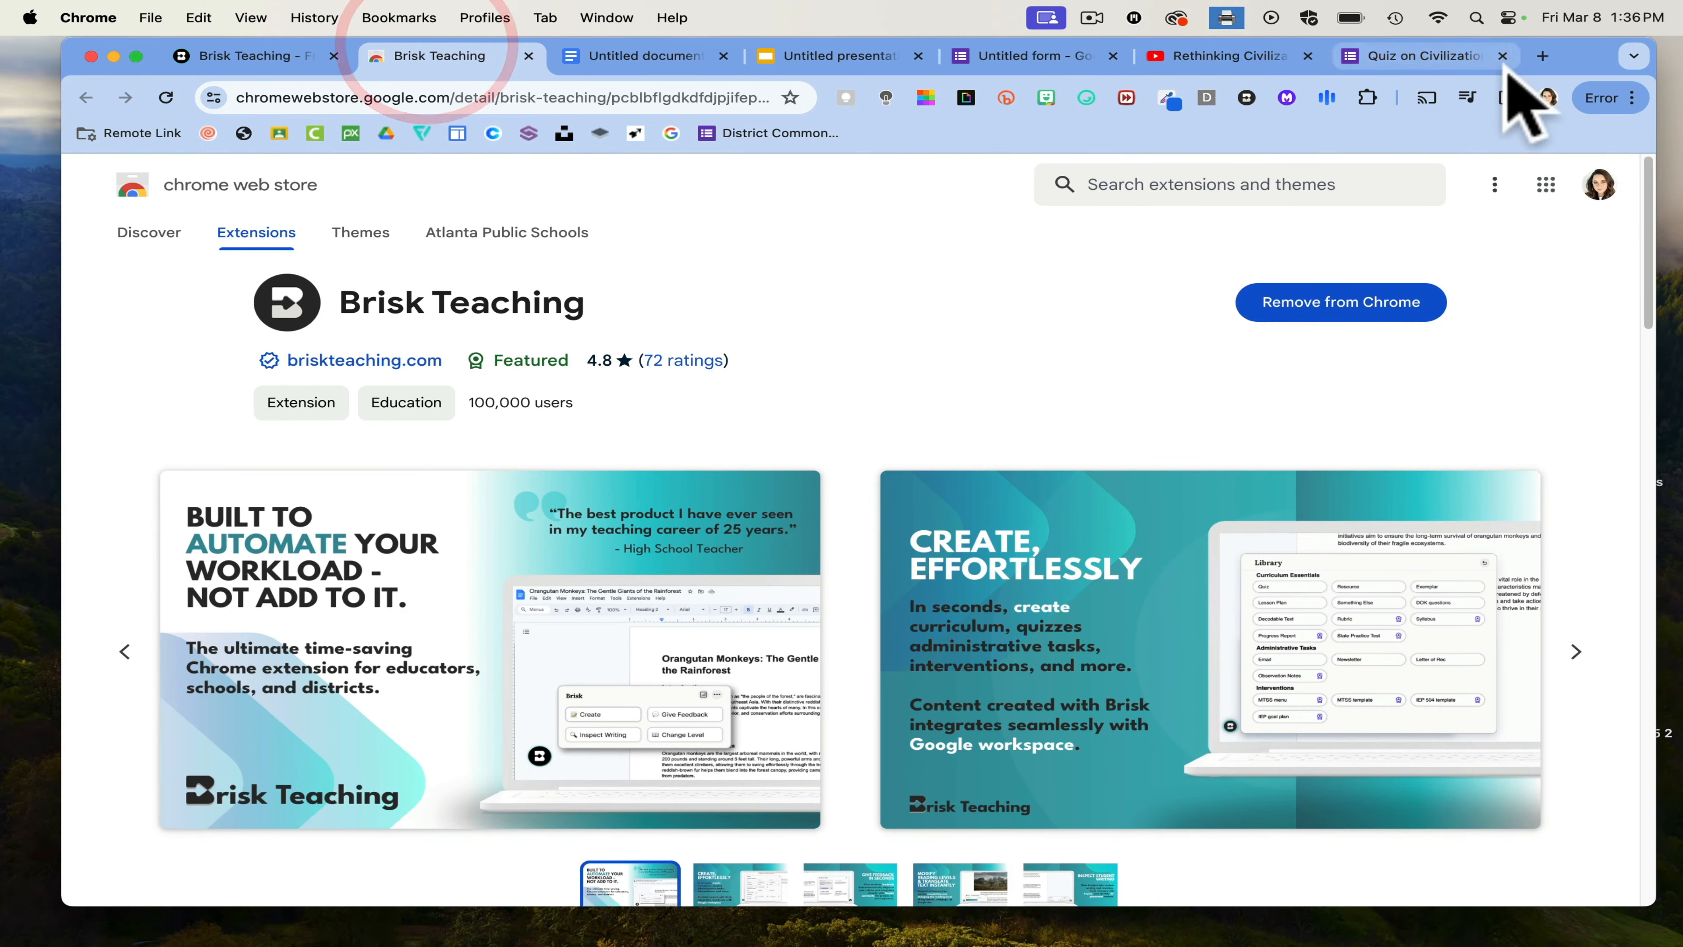
left_click(1546, 185)
left_click(1541, 311)
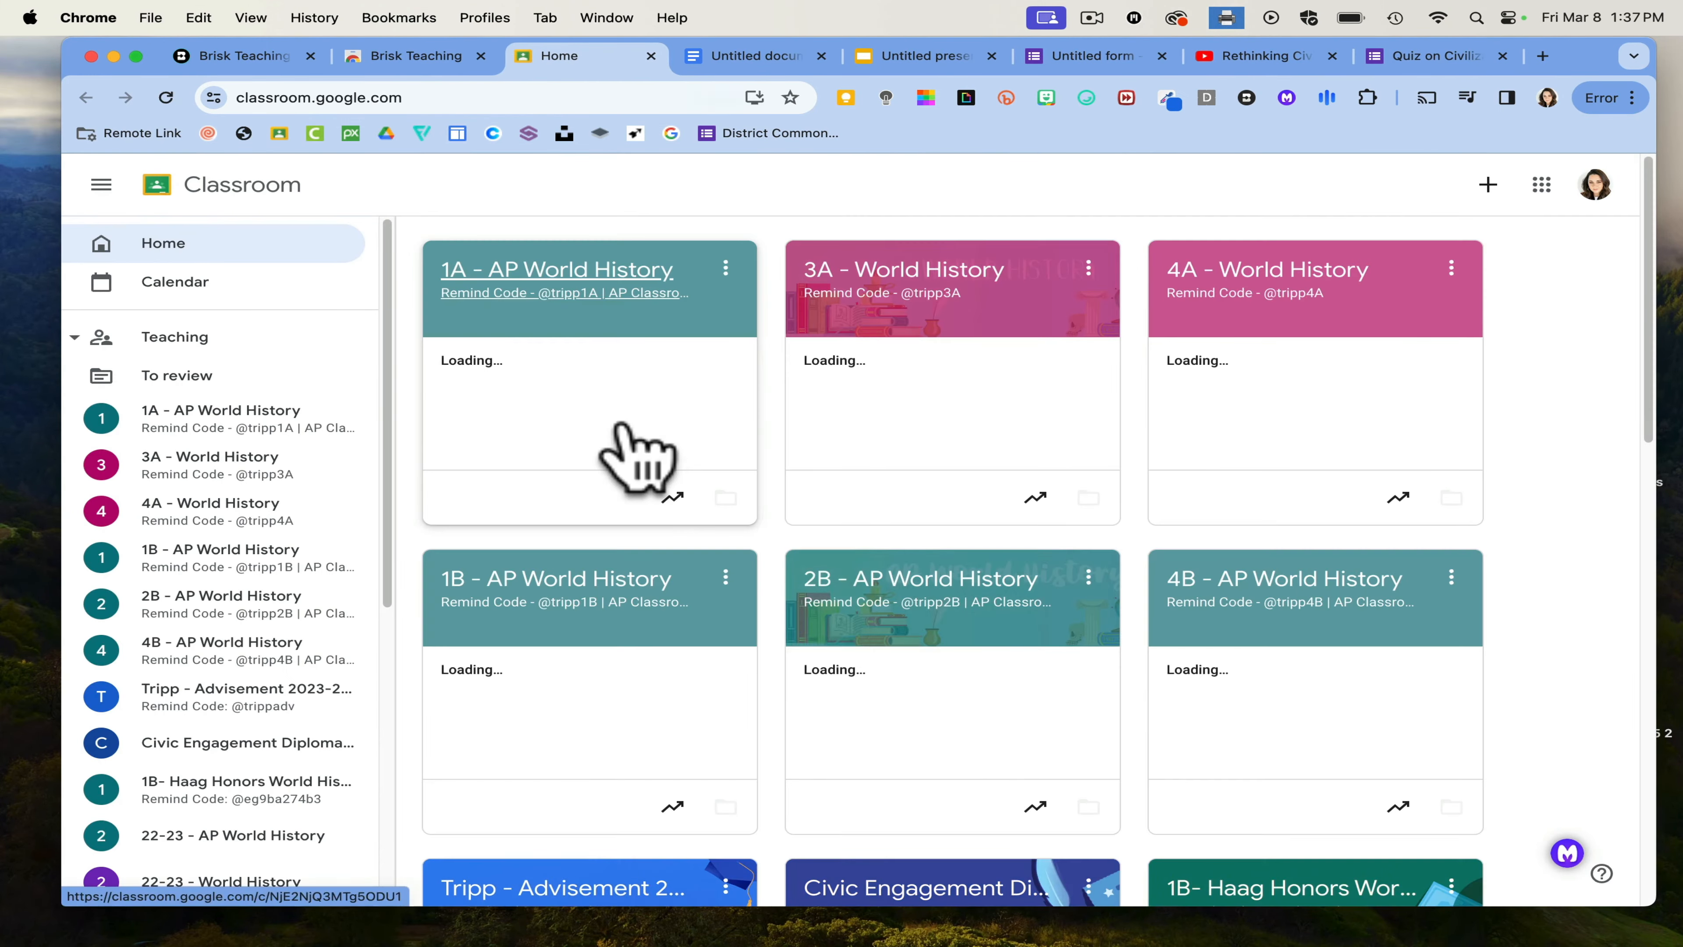
right_click(624, 419)
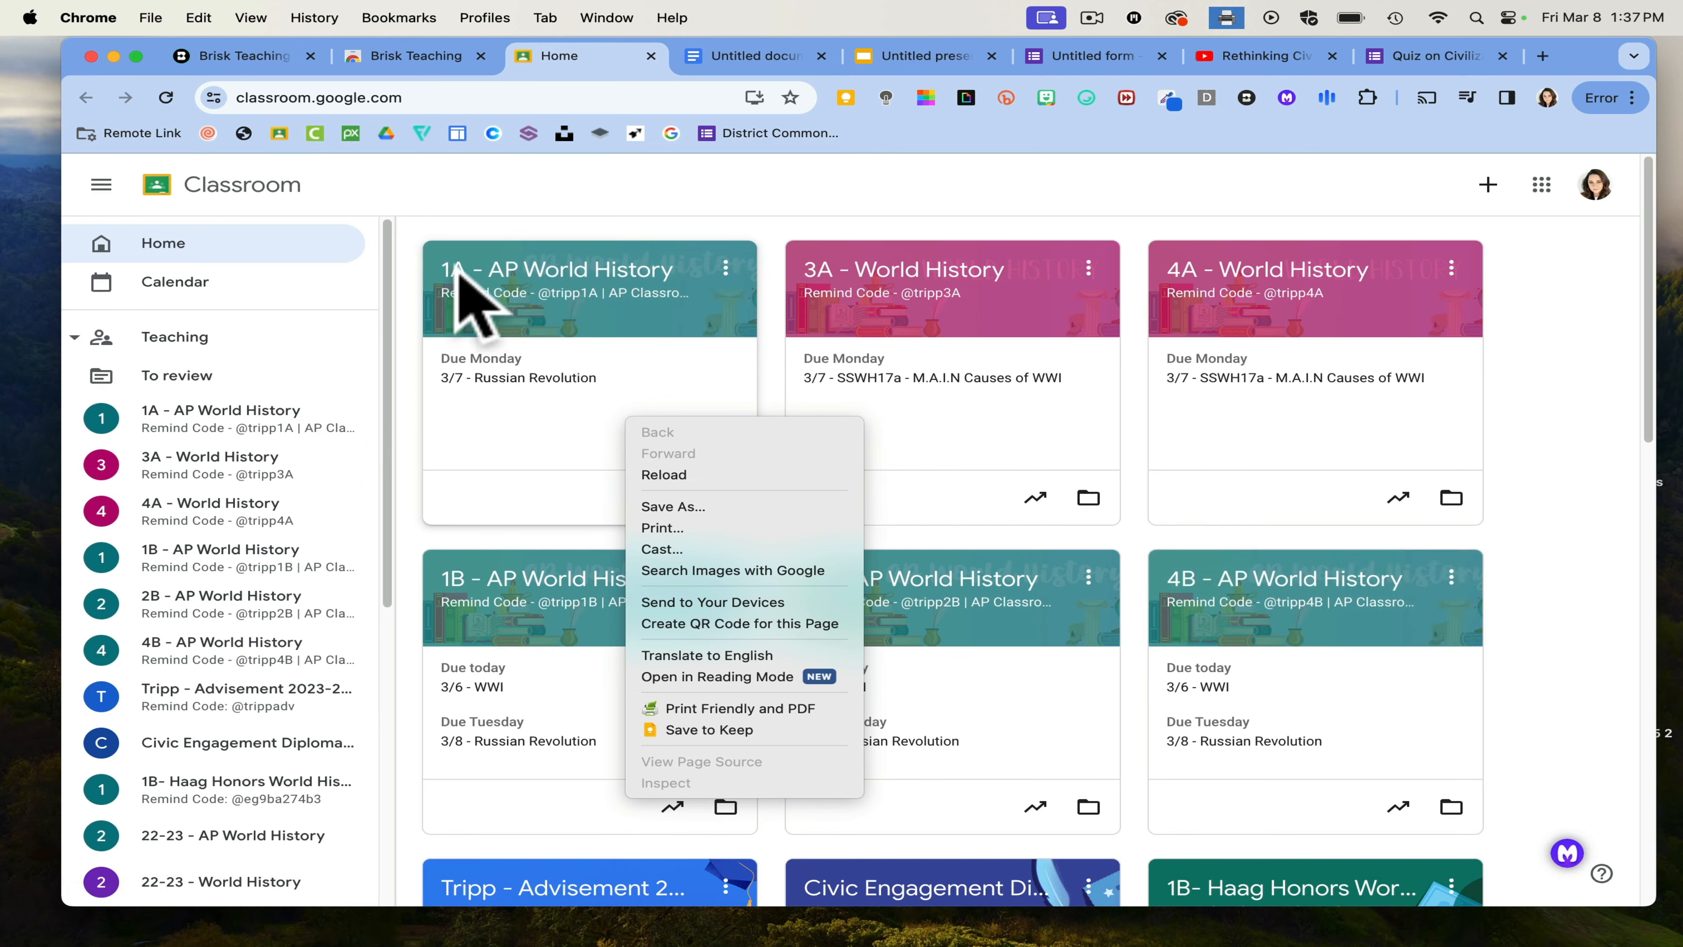
left_click(260, 424)
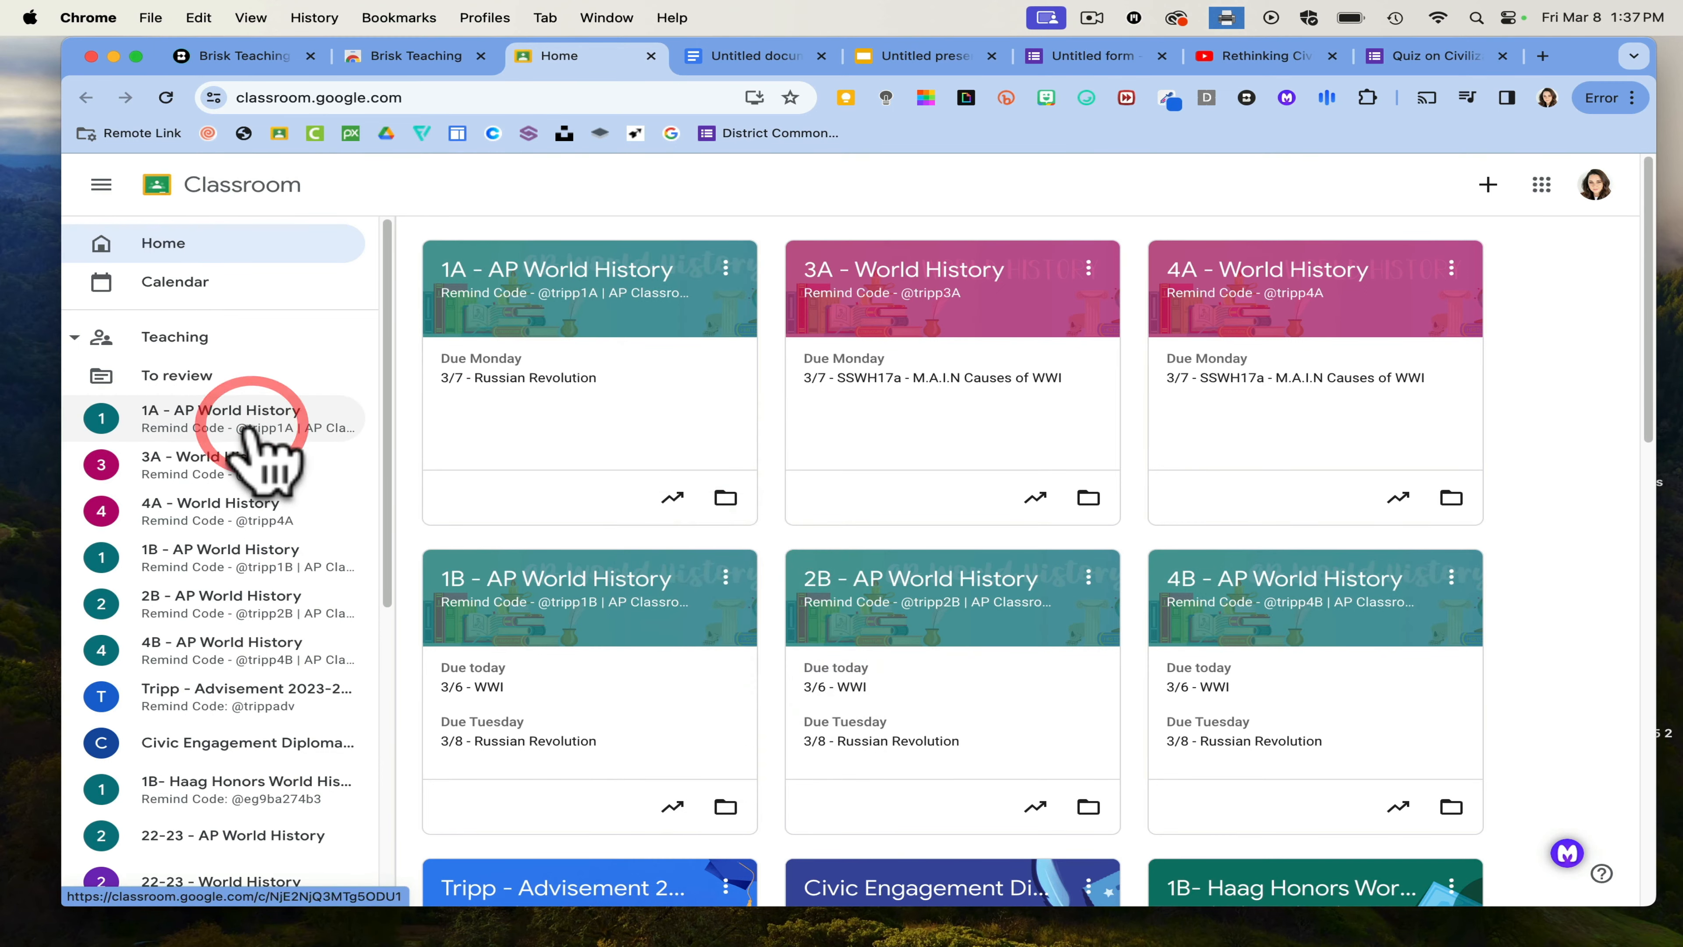
left_click(251, 430)
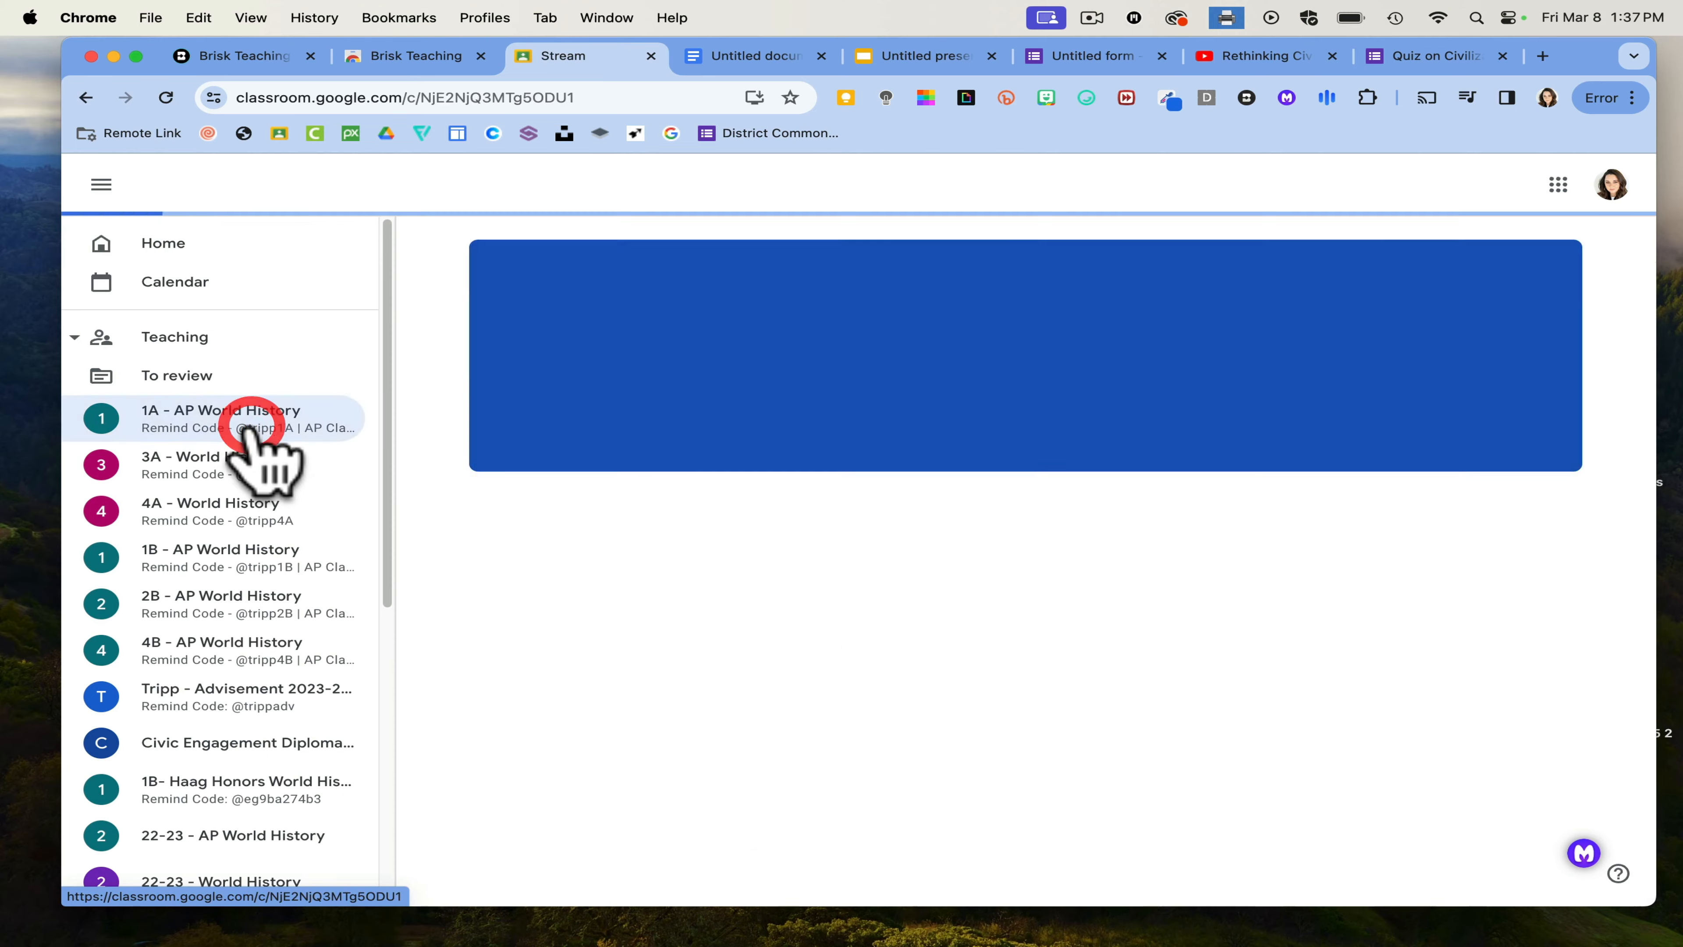
- Check the Unit Cheat Sheets material in the class stream and return to the stream
scroll(841, 668, "down", 5)
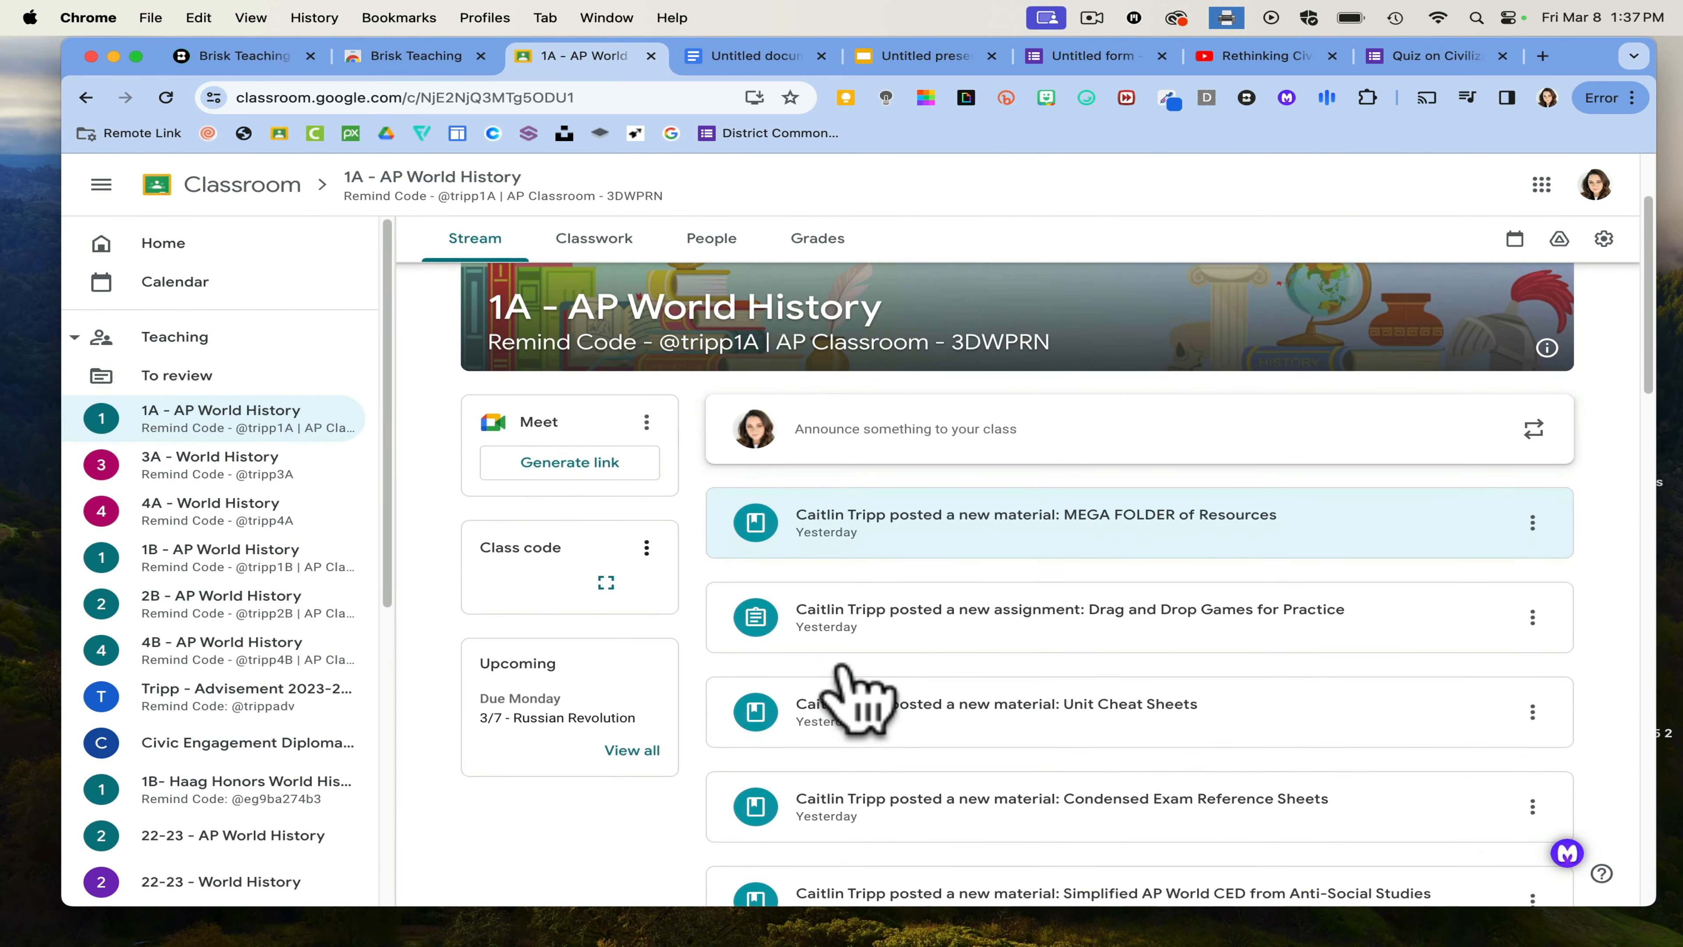
scroll(847, 669, "down", 2)
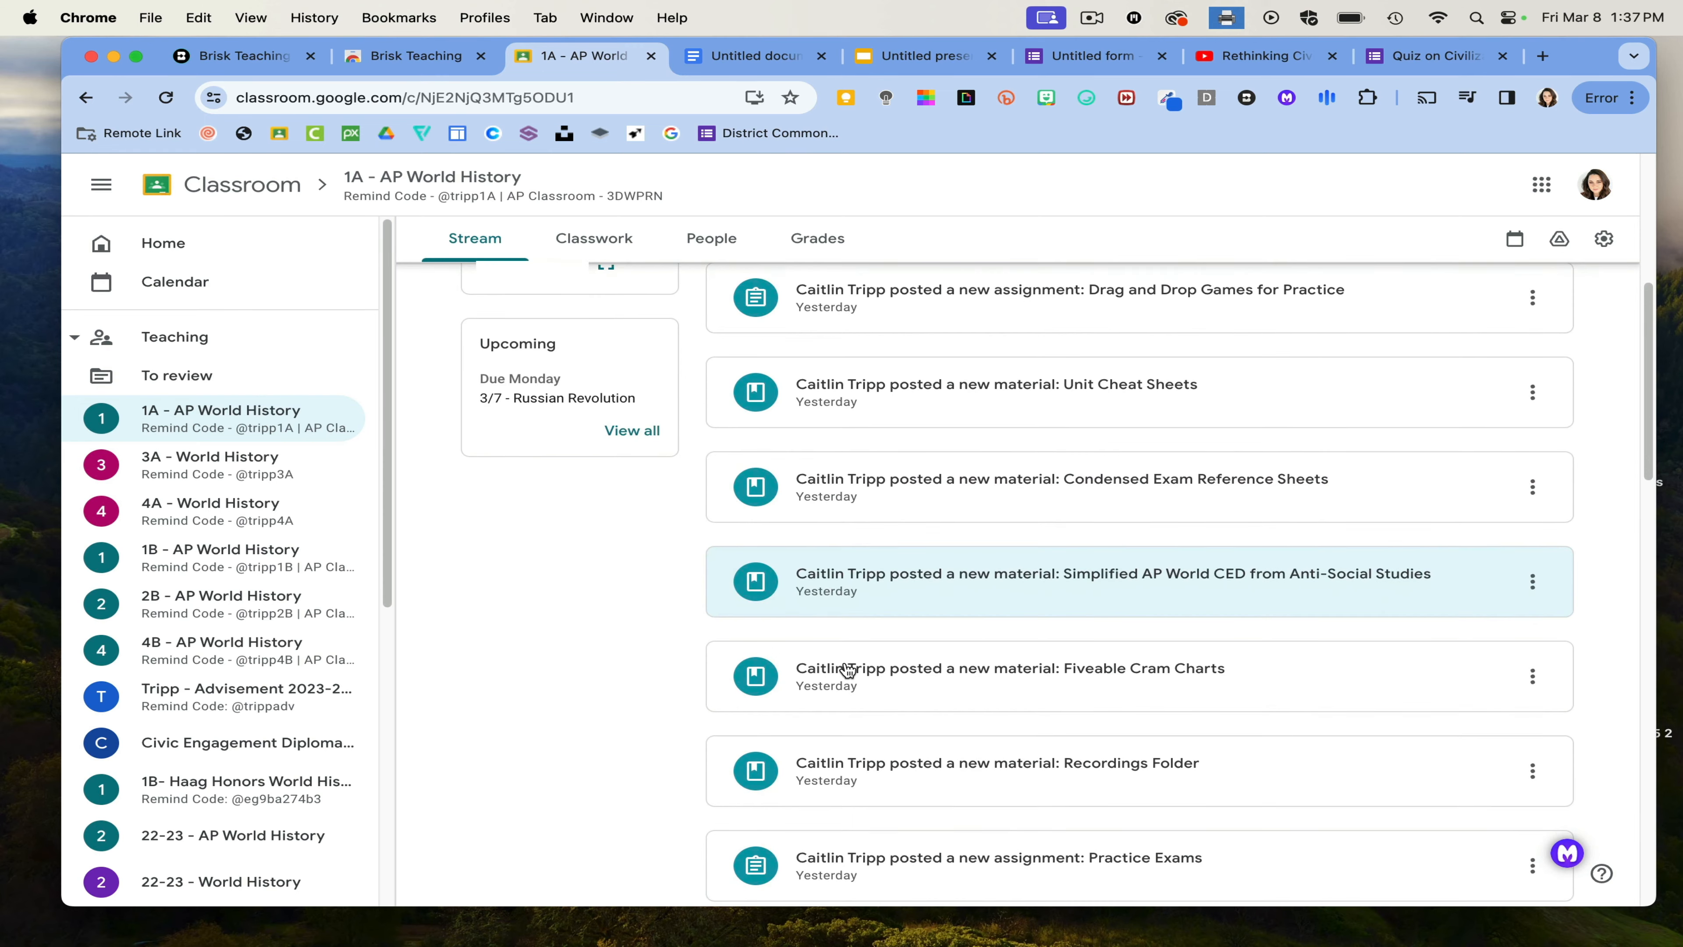
scroll(848, 670, "up", 7)
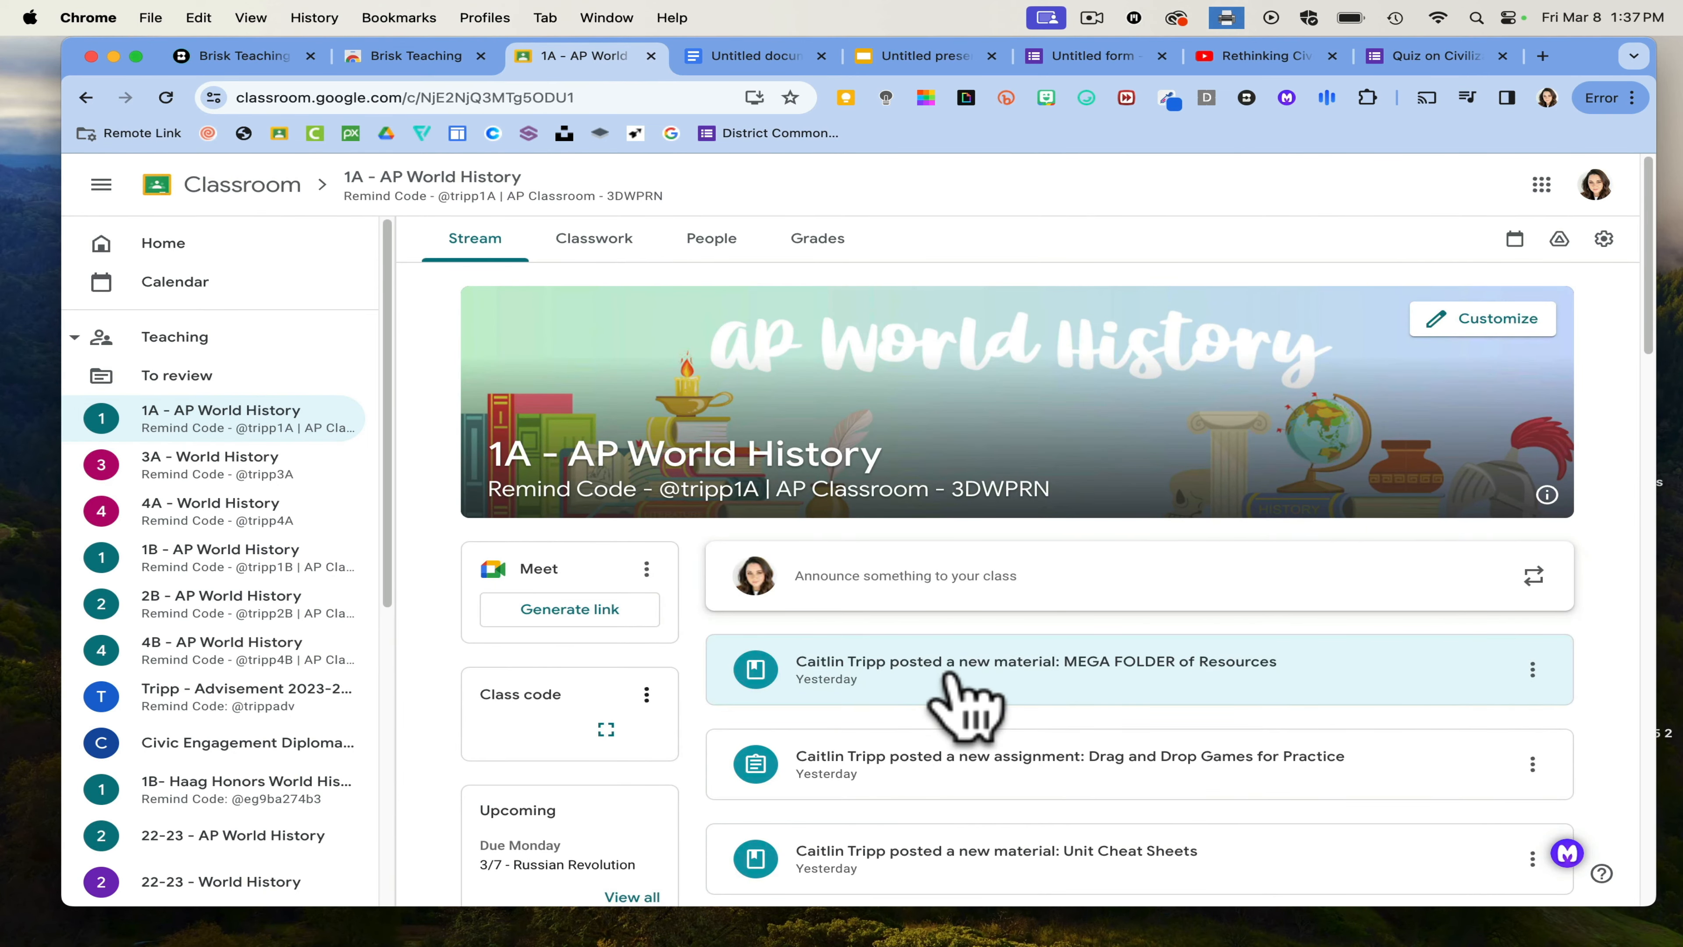
scroll(965, 704, "down", 4)
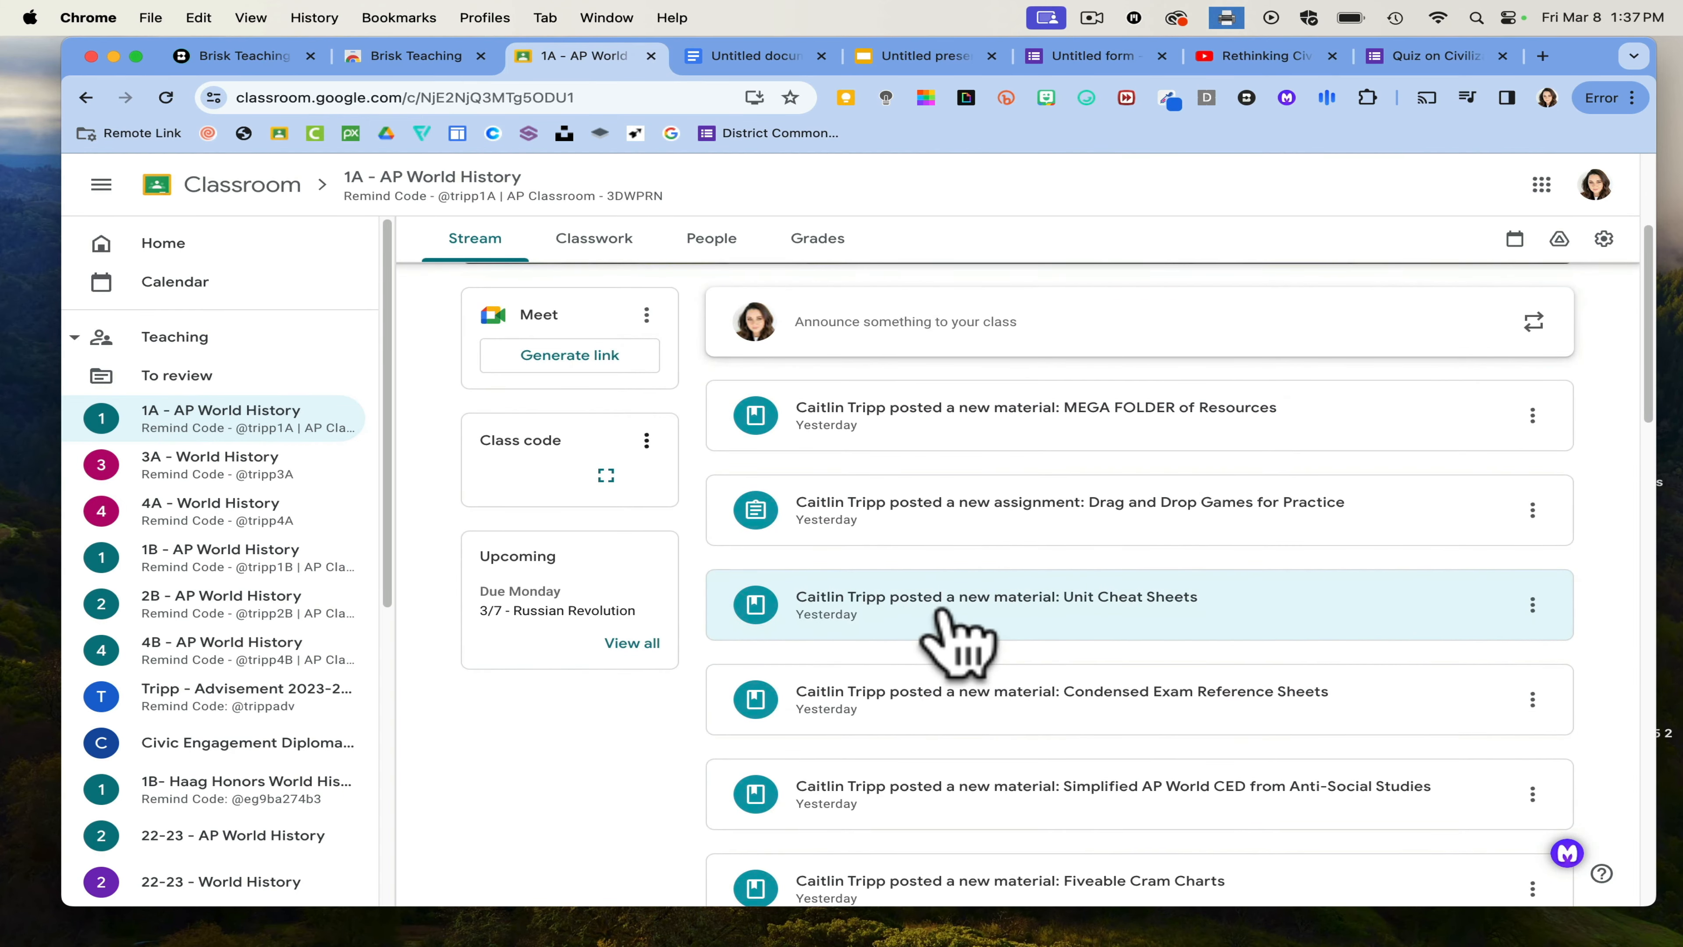
left_click(942, 609)
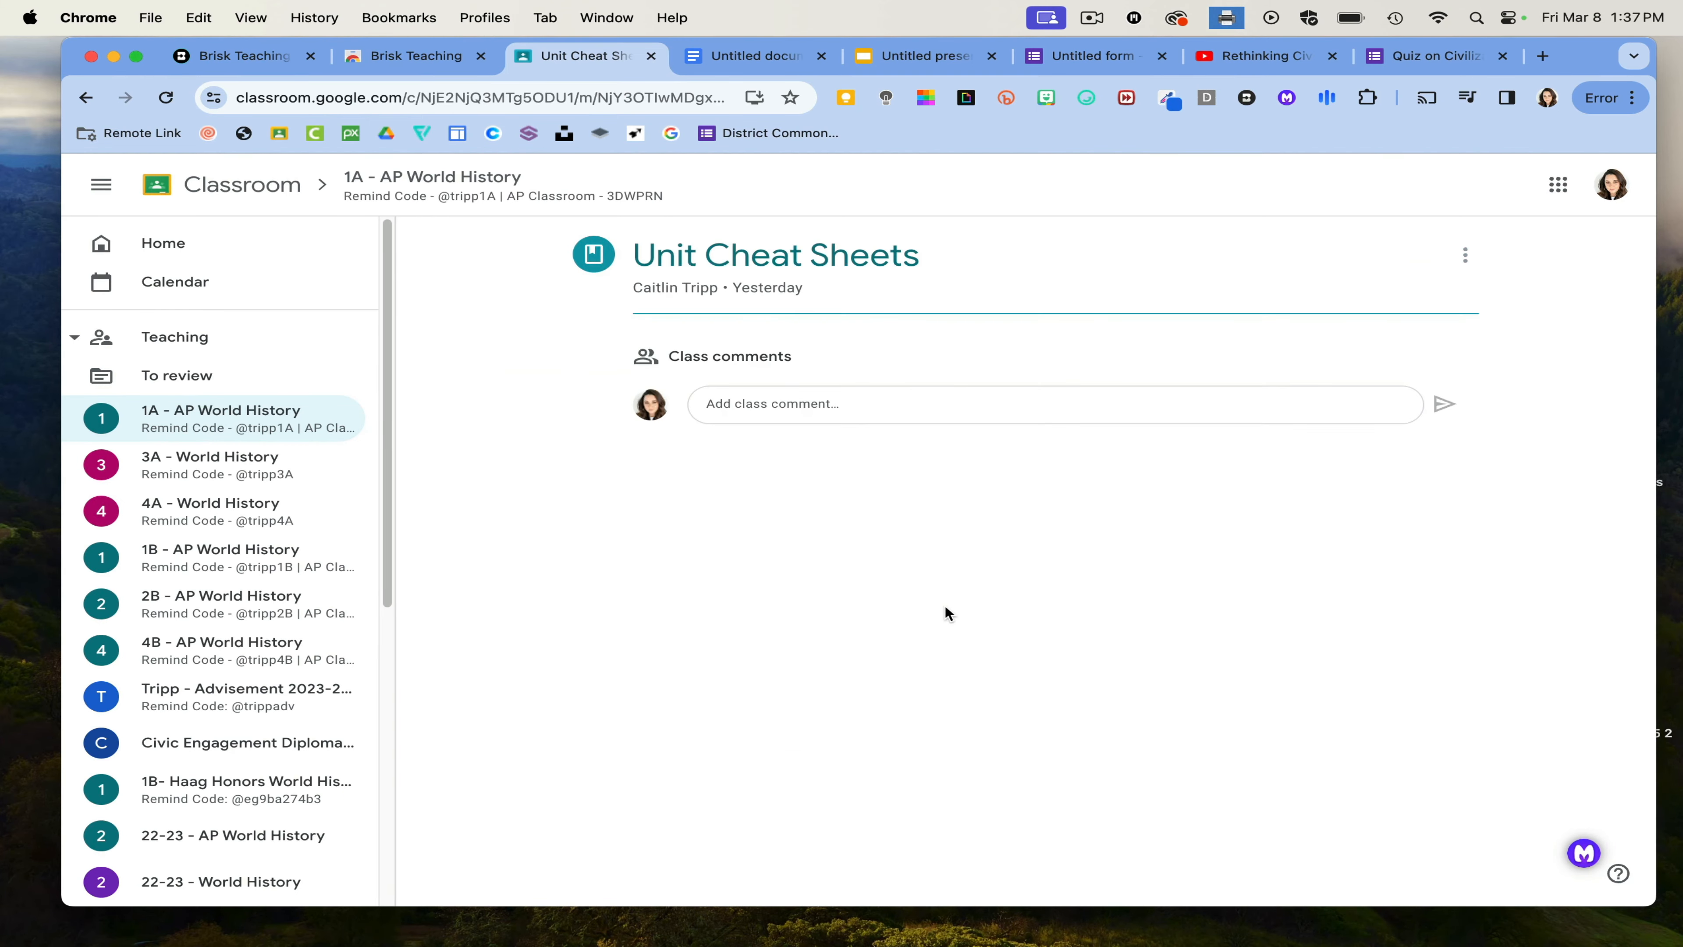
left_click(384, 196)
- Open The February and October Revolutions document from the instructions of the 3/7 - Russian Revolution assignment
scroll(857, 620, "down", 6)
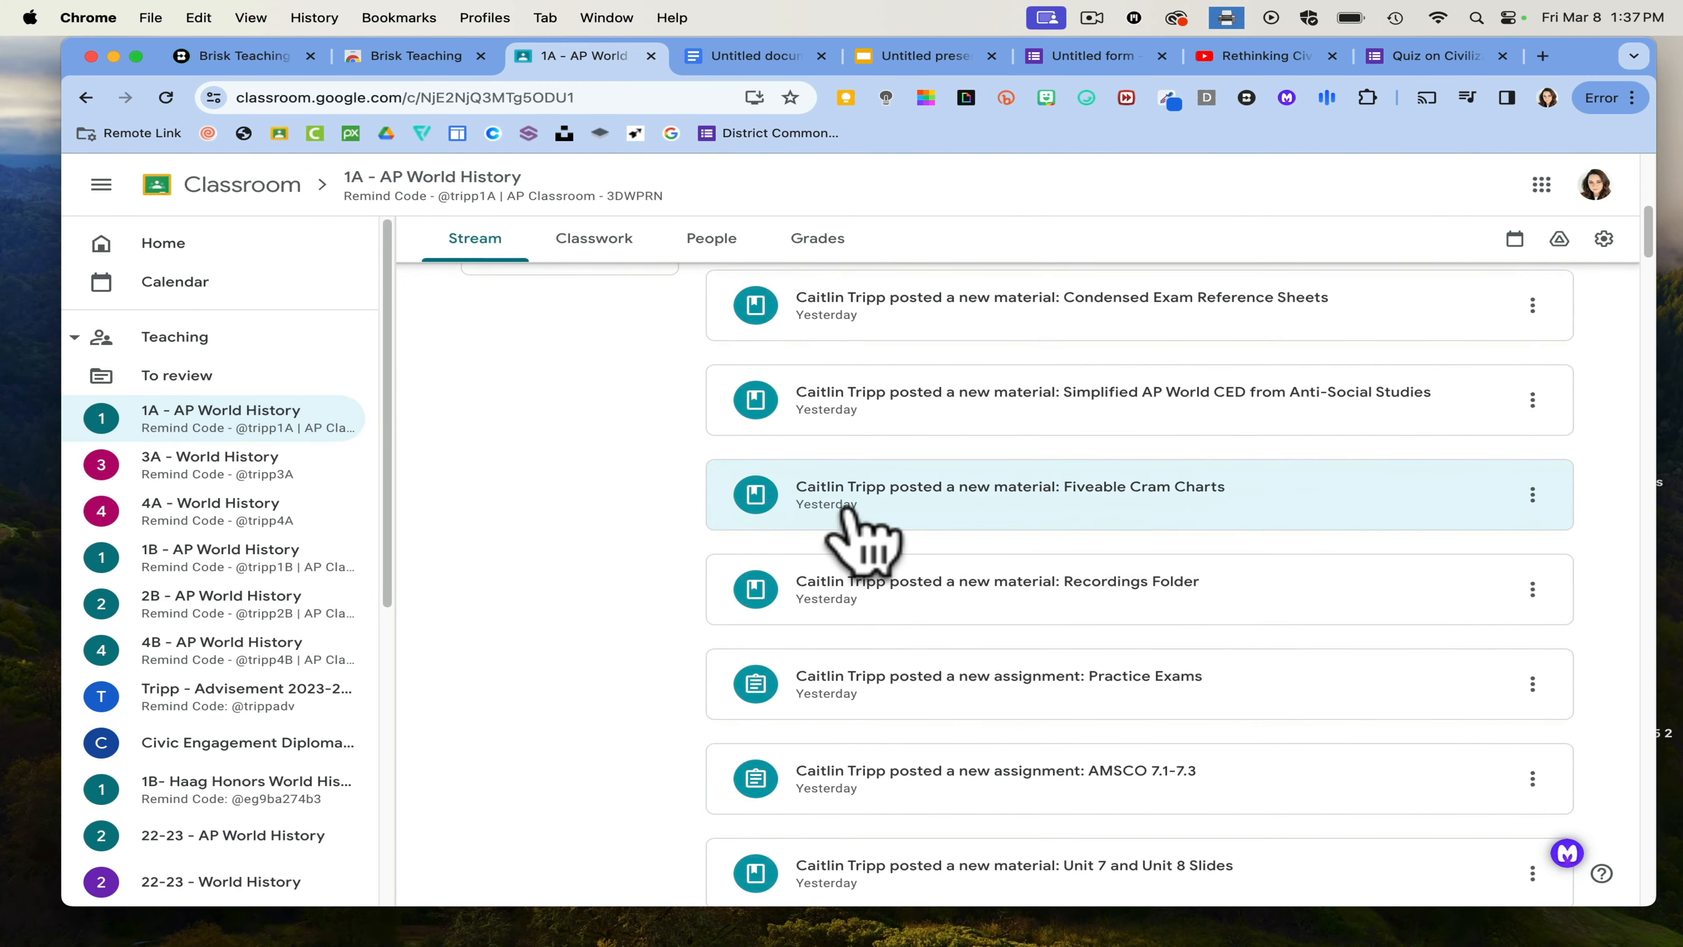
scroll(851, 514, "down", 6)
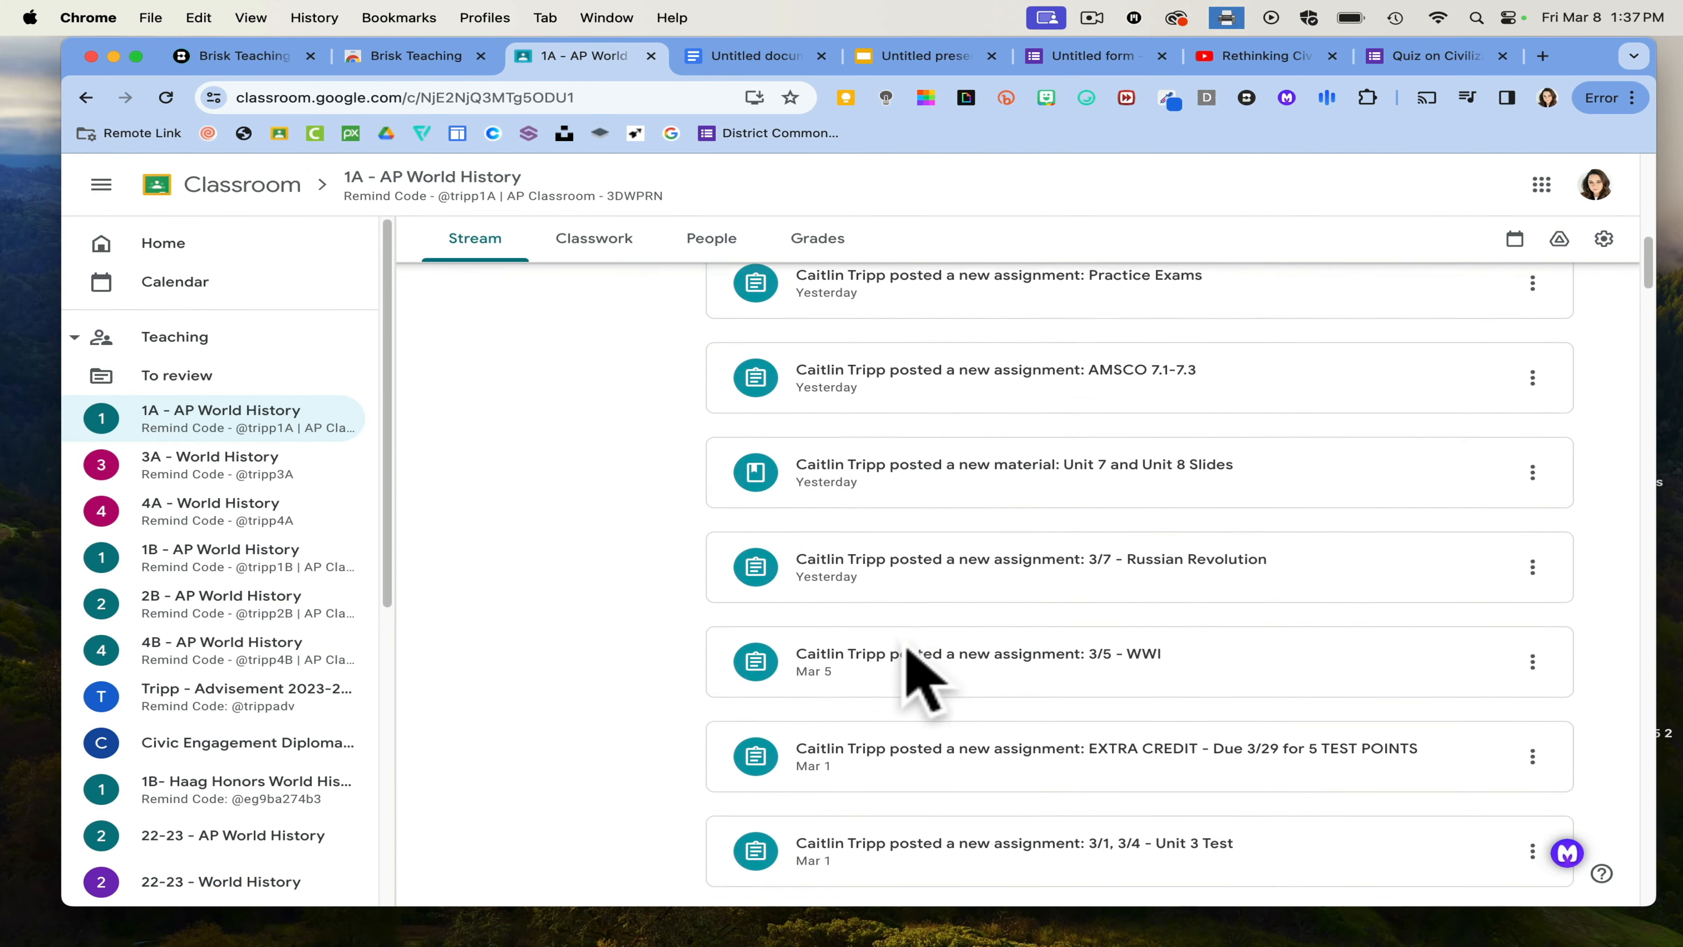
scroll(924, 683, "down", 3)
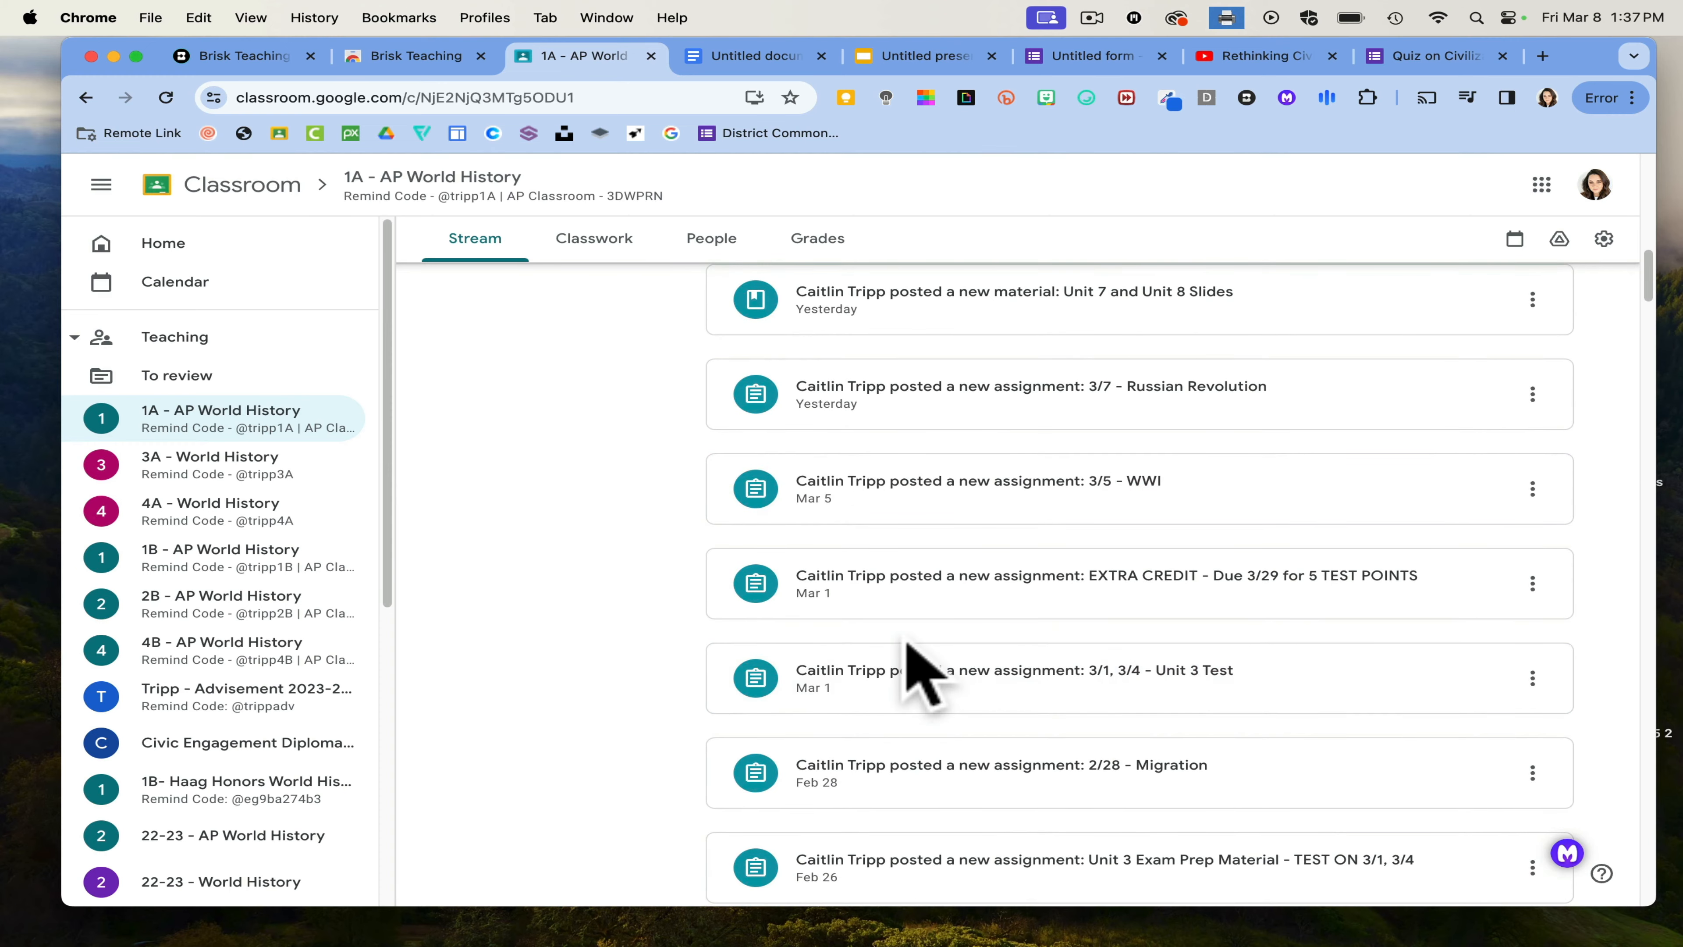
left_click(888, 399)
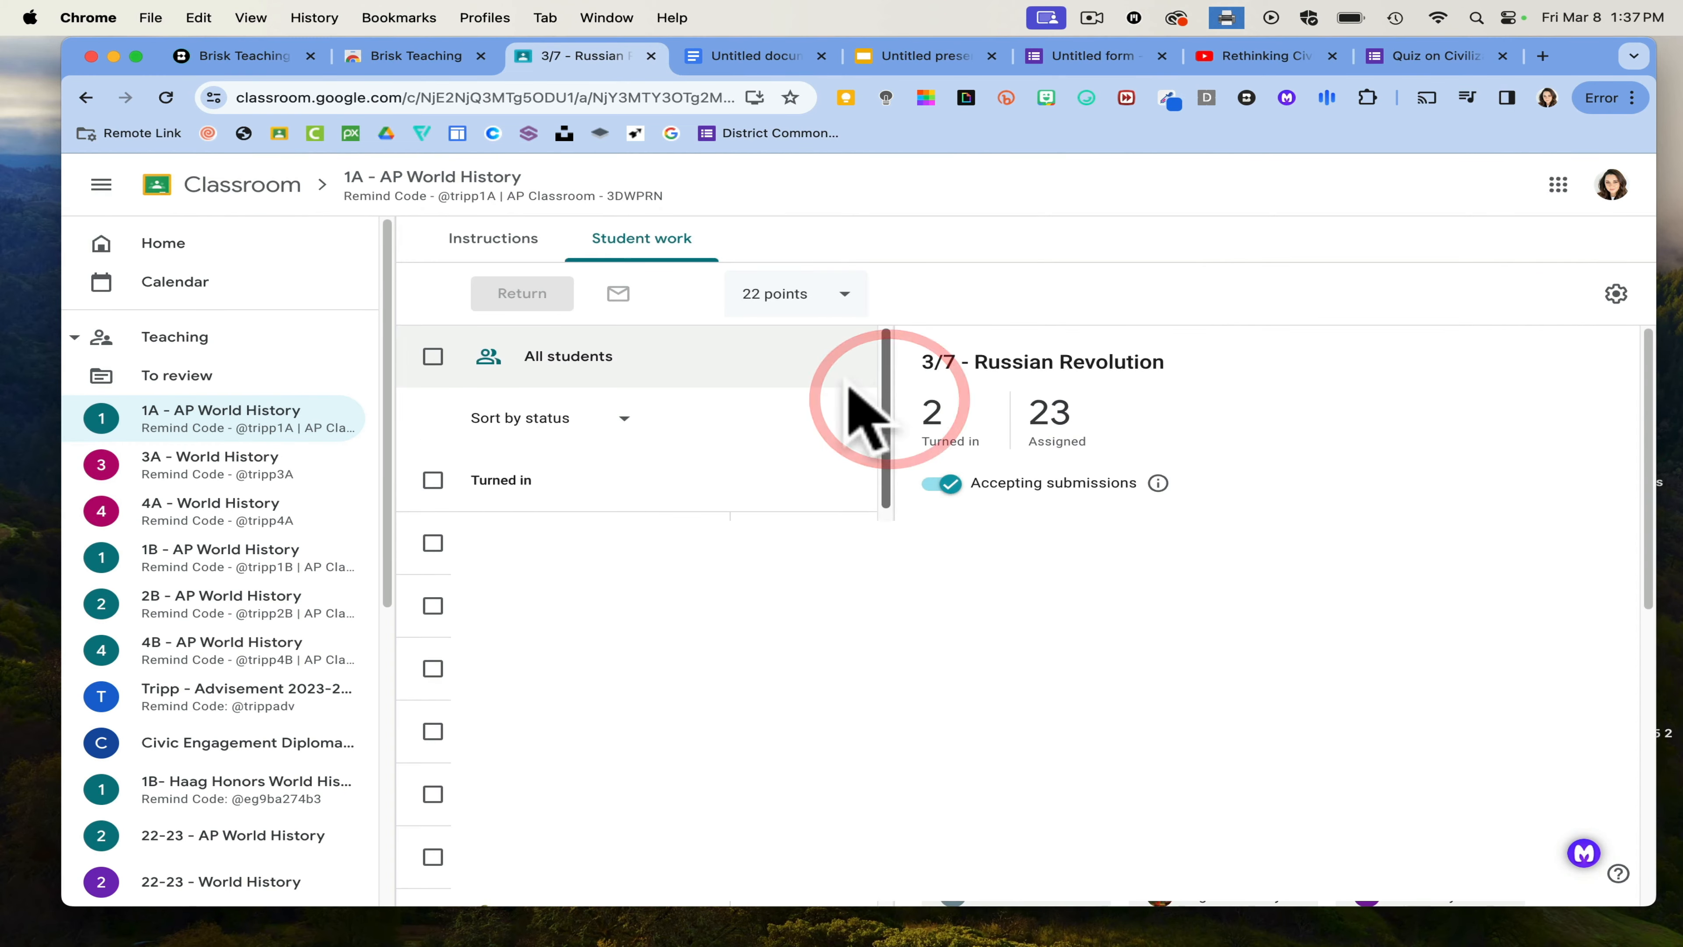
left_click(485, 239)
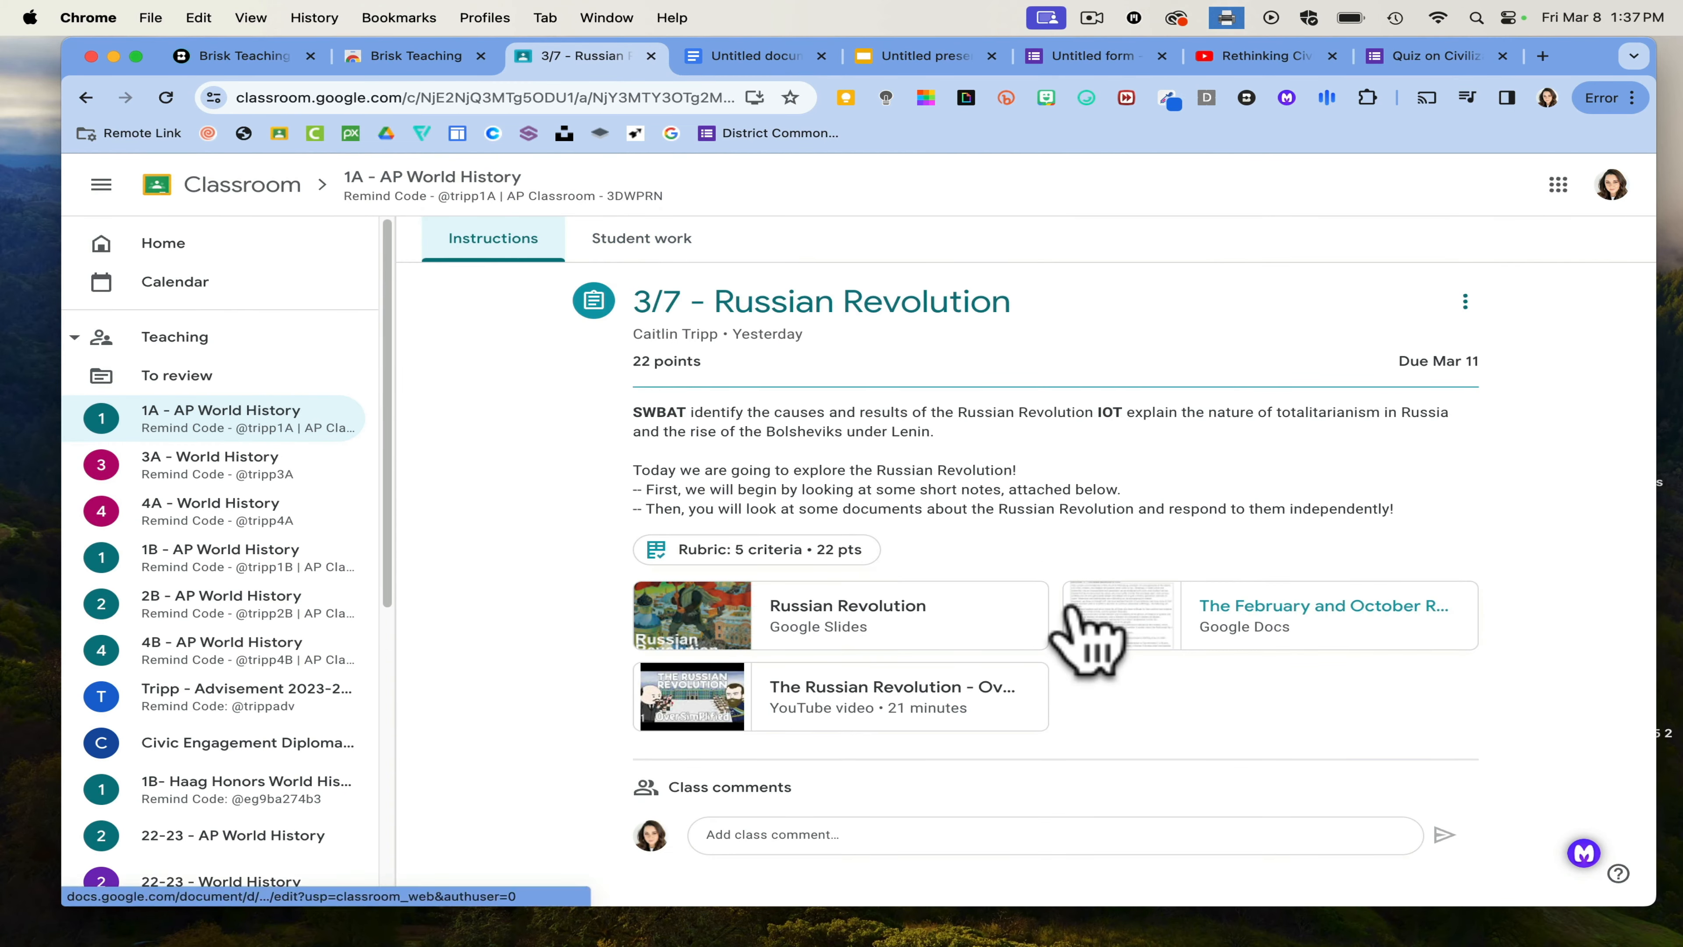
left_click(1073, 604)
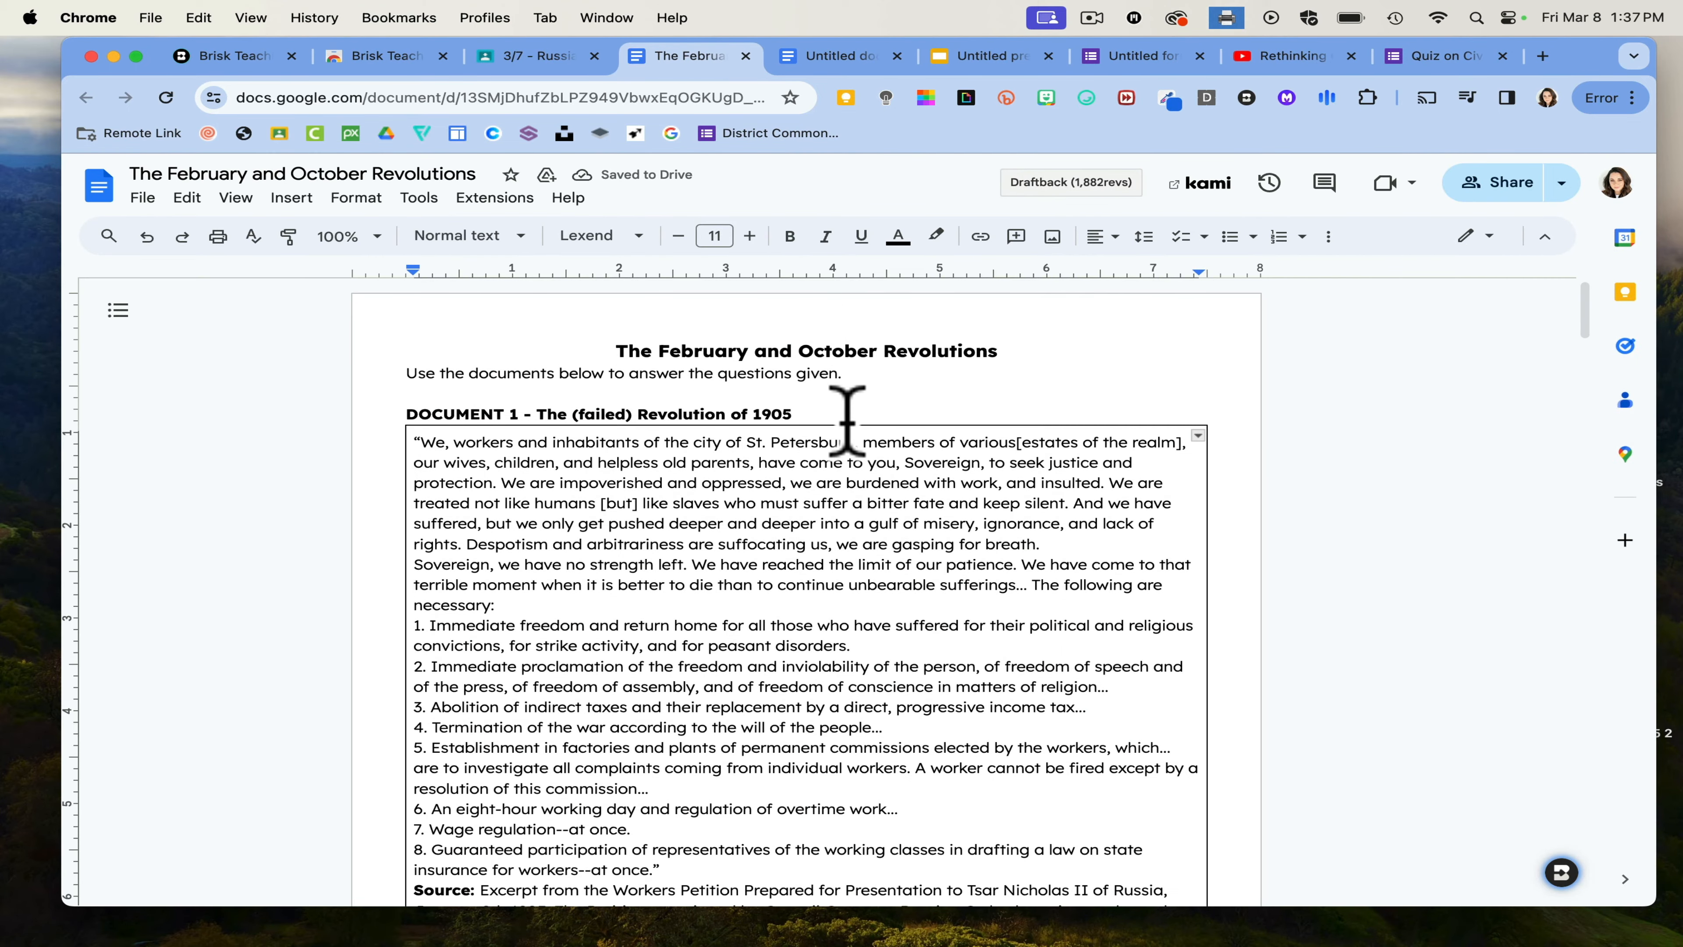
- Replay the document's writing history with Brisk's Inspect Writing through to the end of the timeline, and exit the replay
scroll(923, 600, "down", 15)
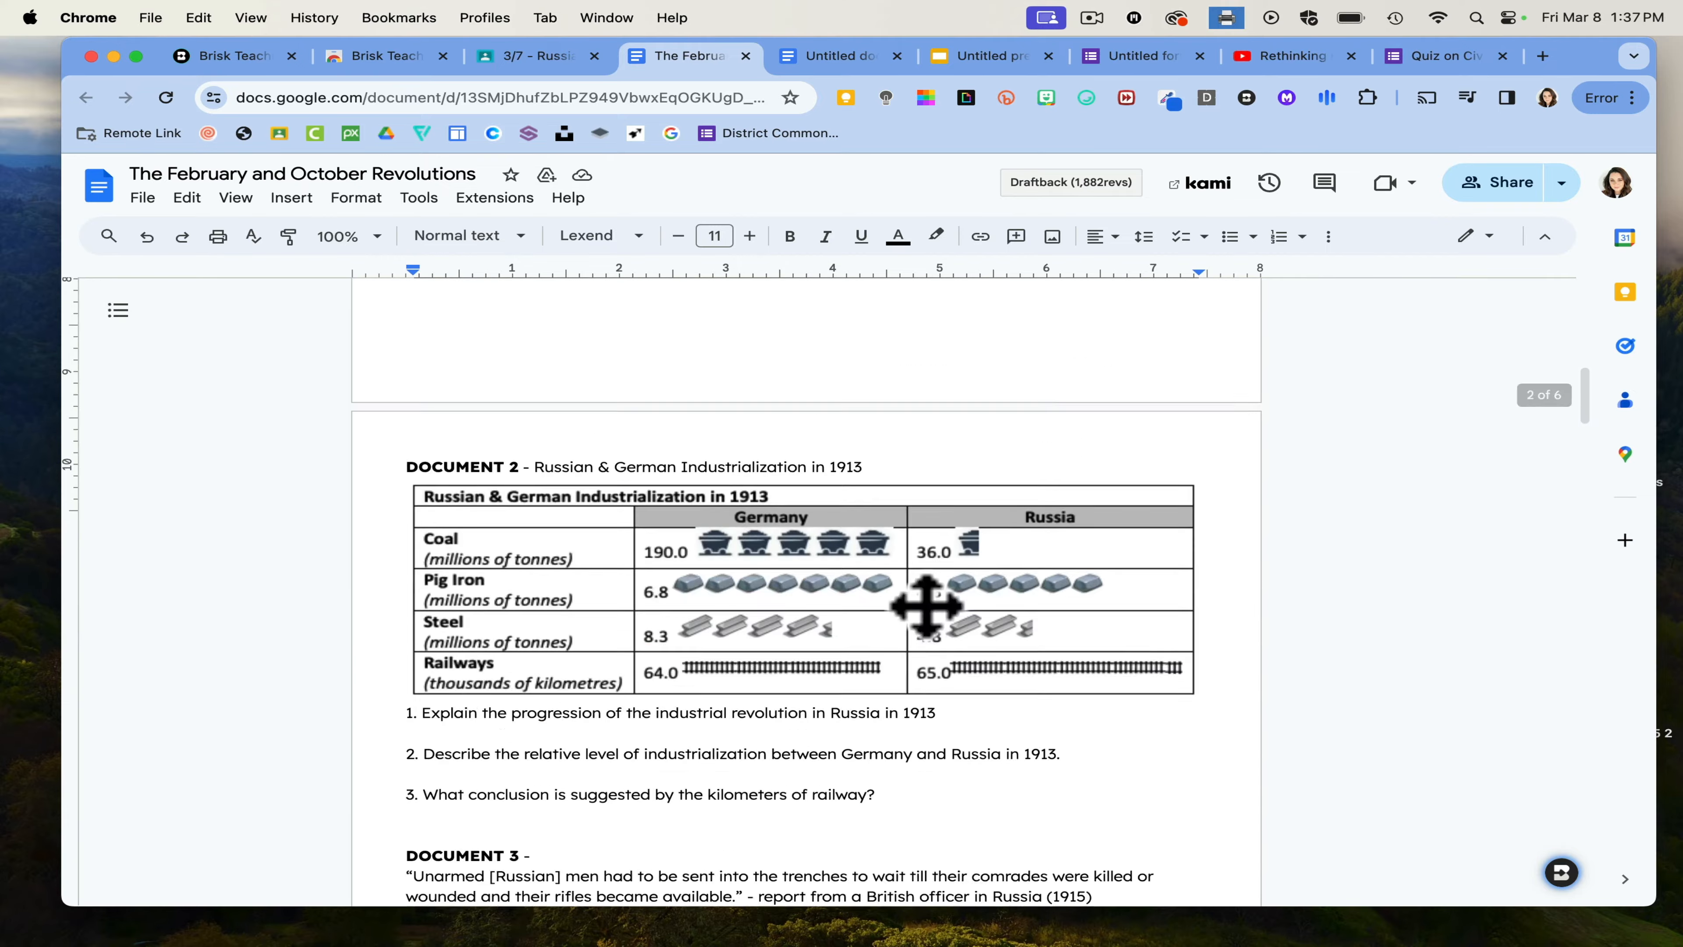
scroll(924, 600, "up", 15)
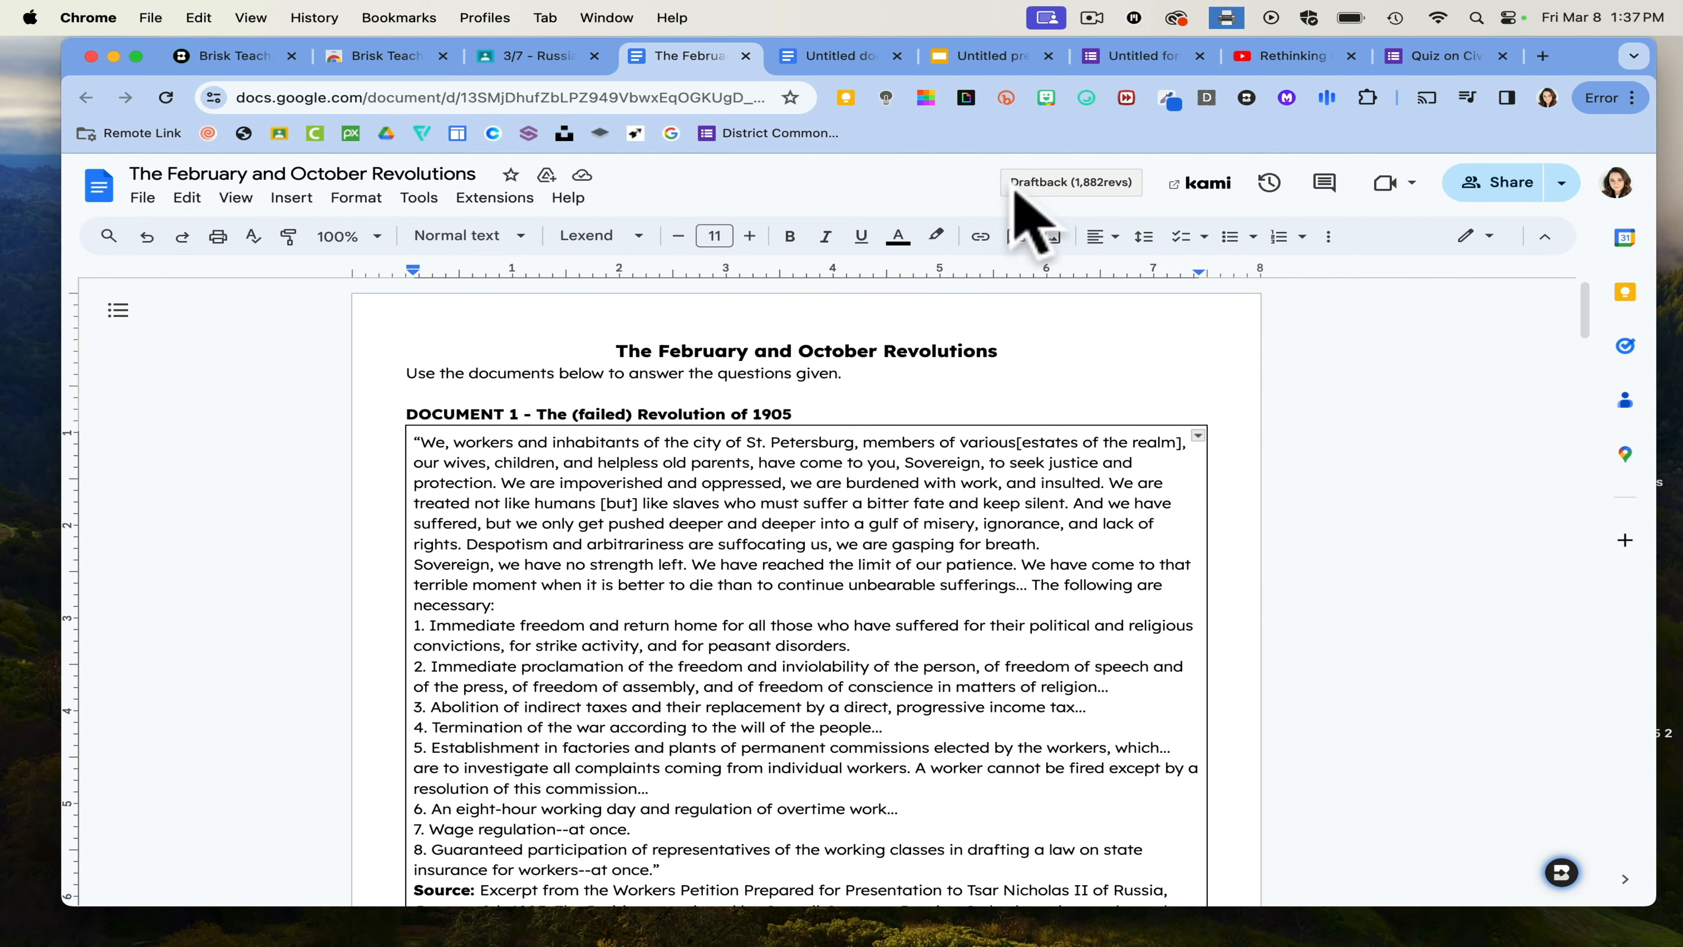
scroll(996, 425, "down", 20)
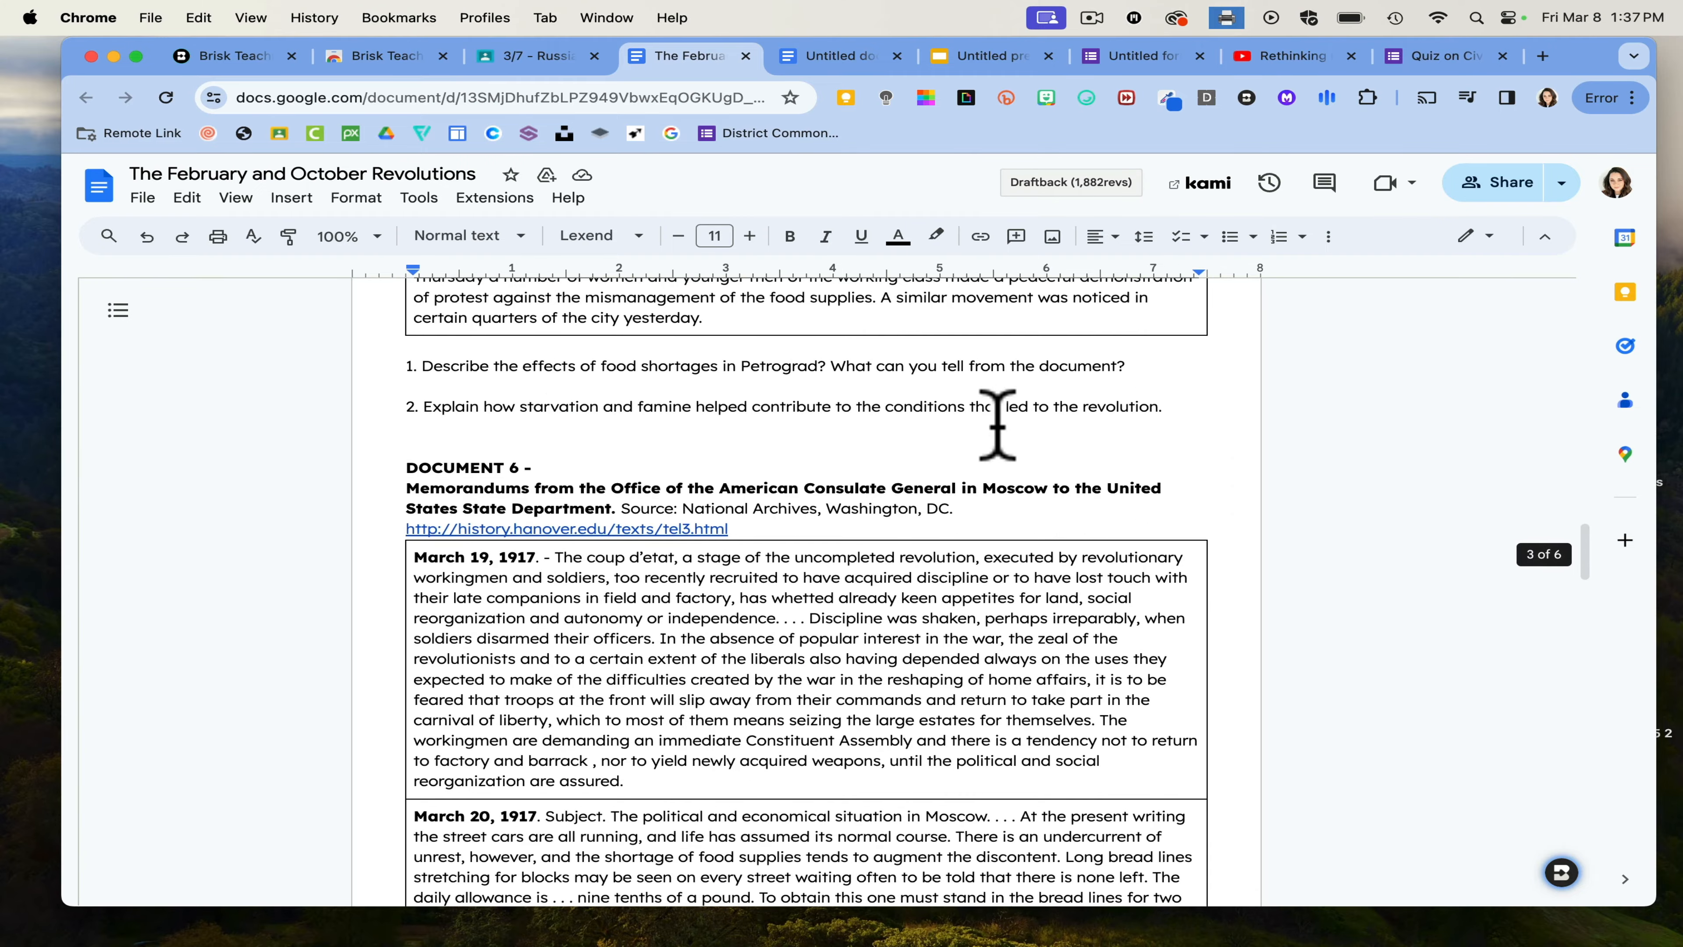
scroll(997, 423, "up", 20)
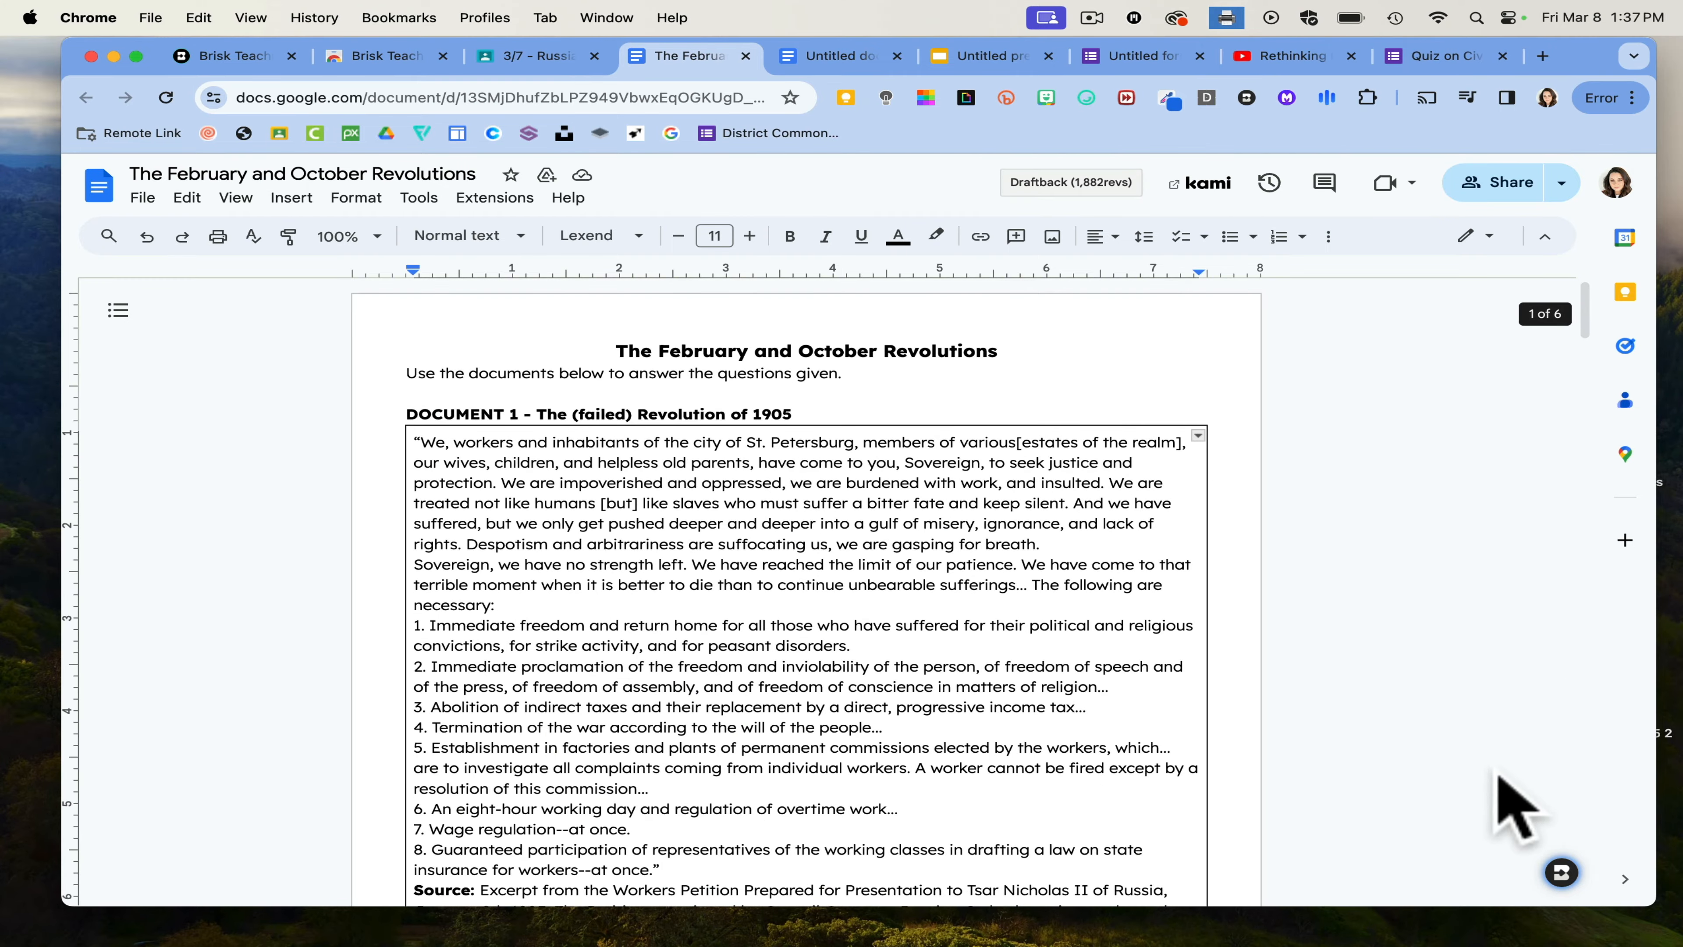
left_click(1561, 873)
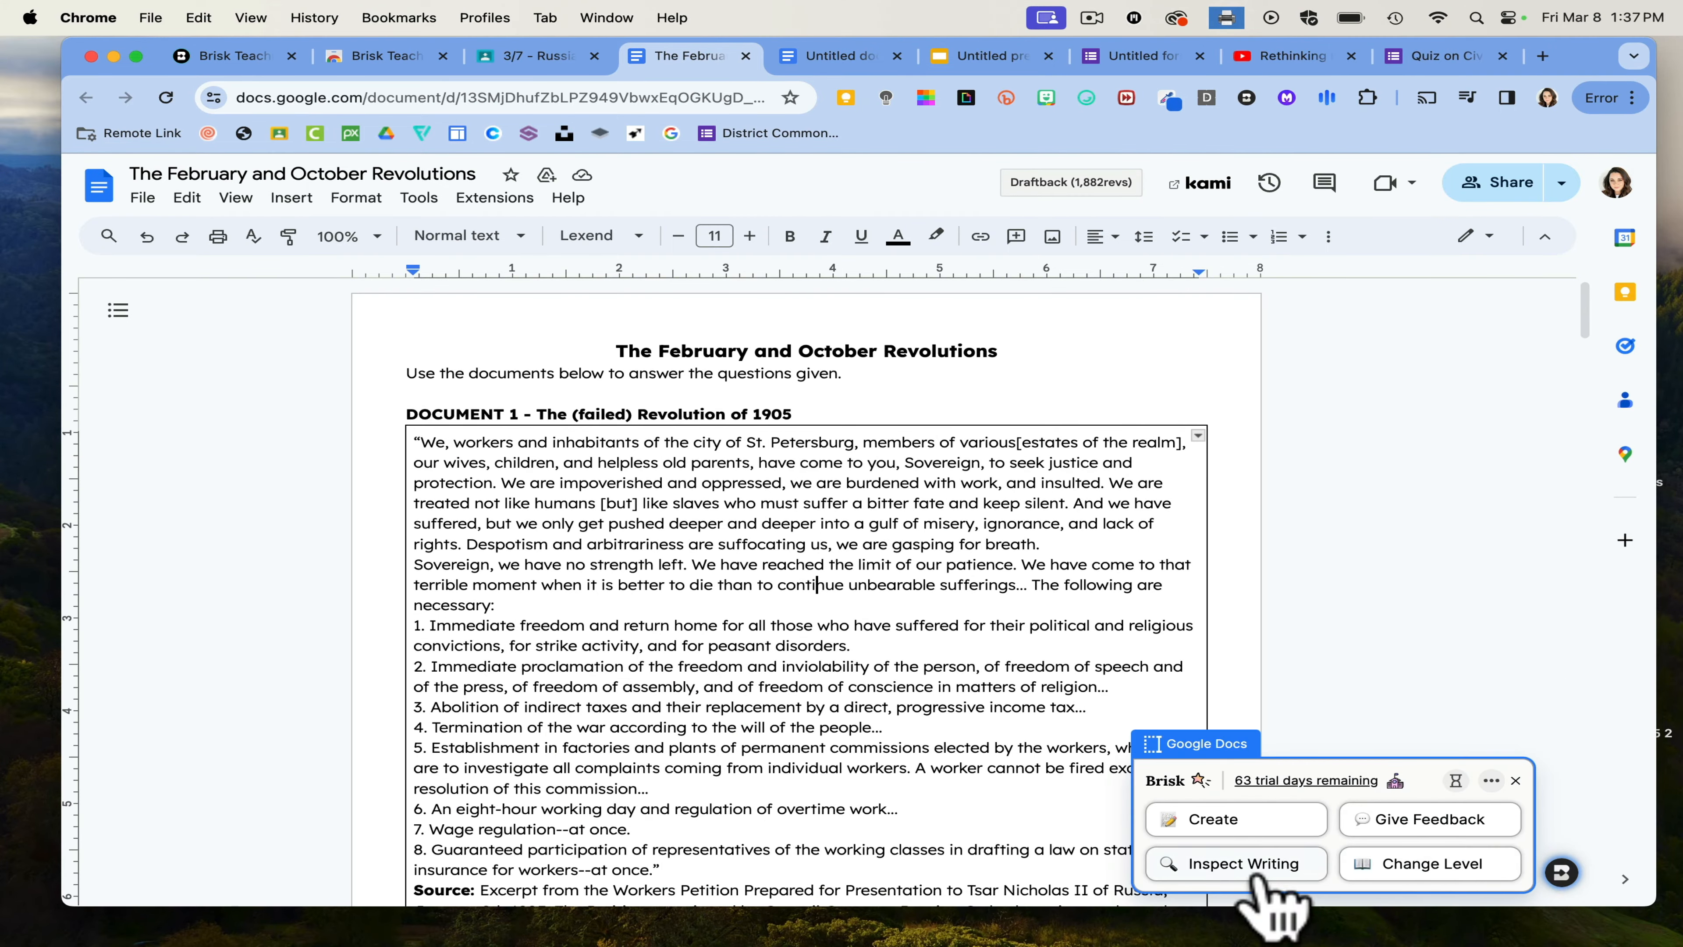
left_click(1246, 863)
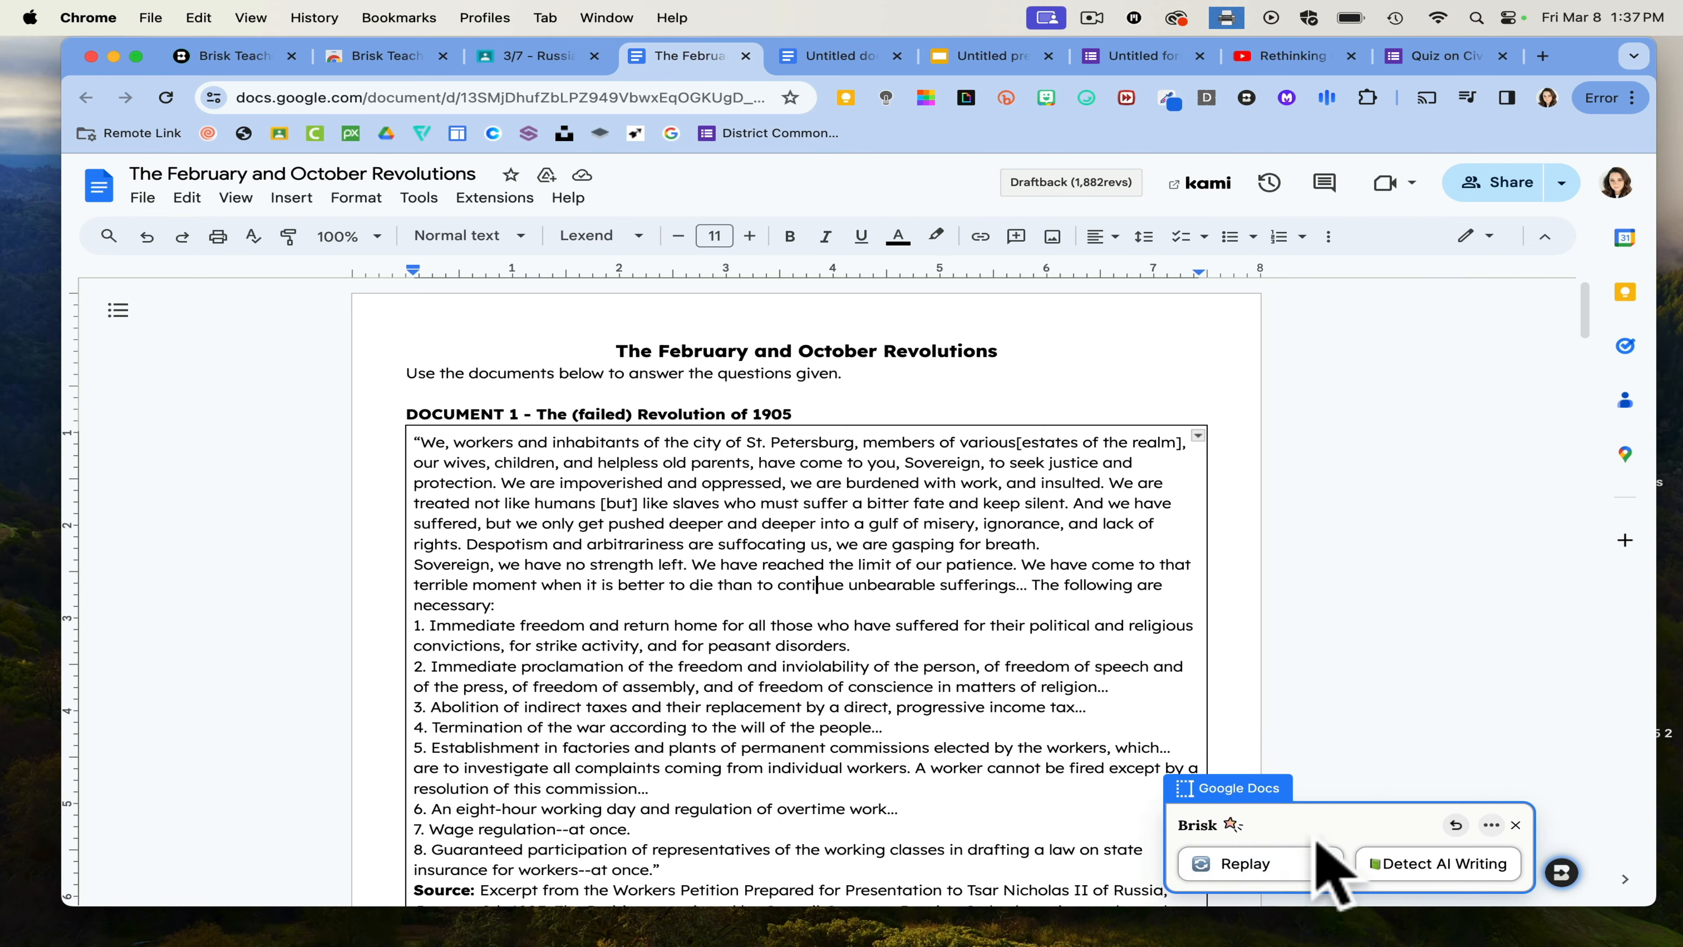
left_click(1259, 869)
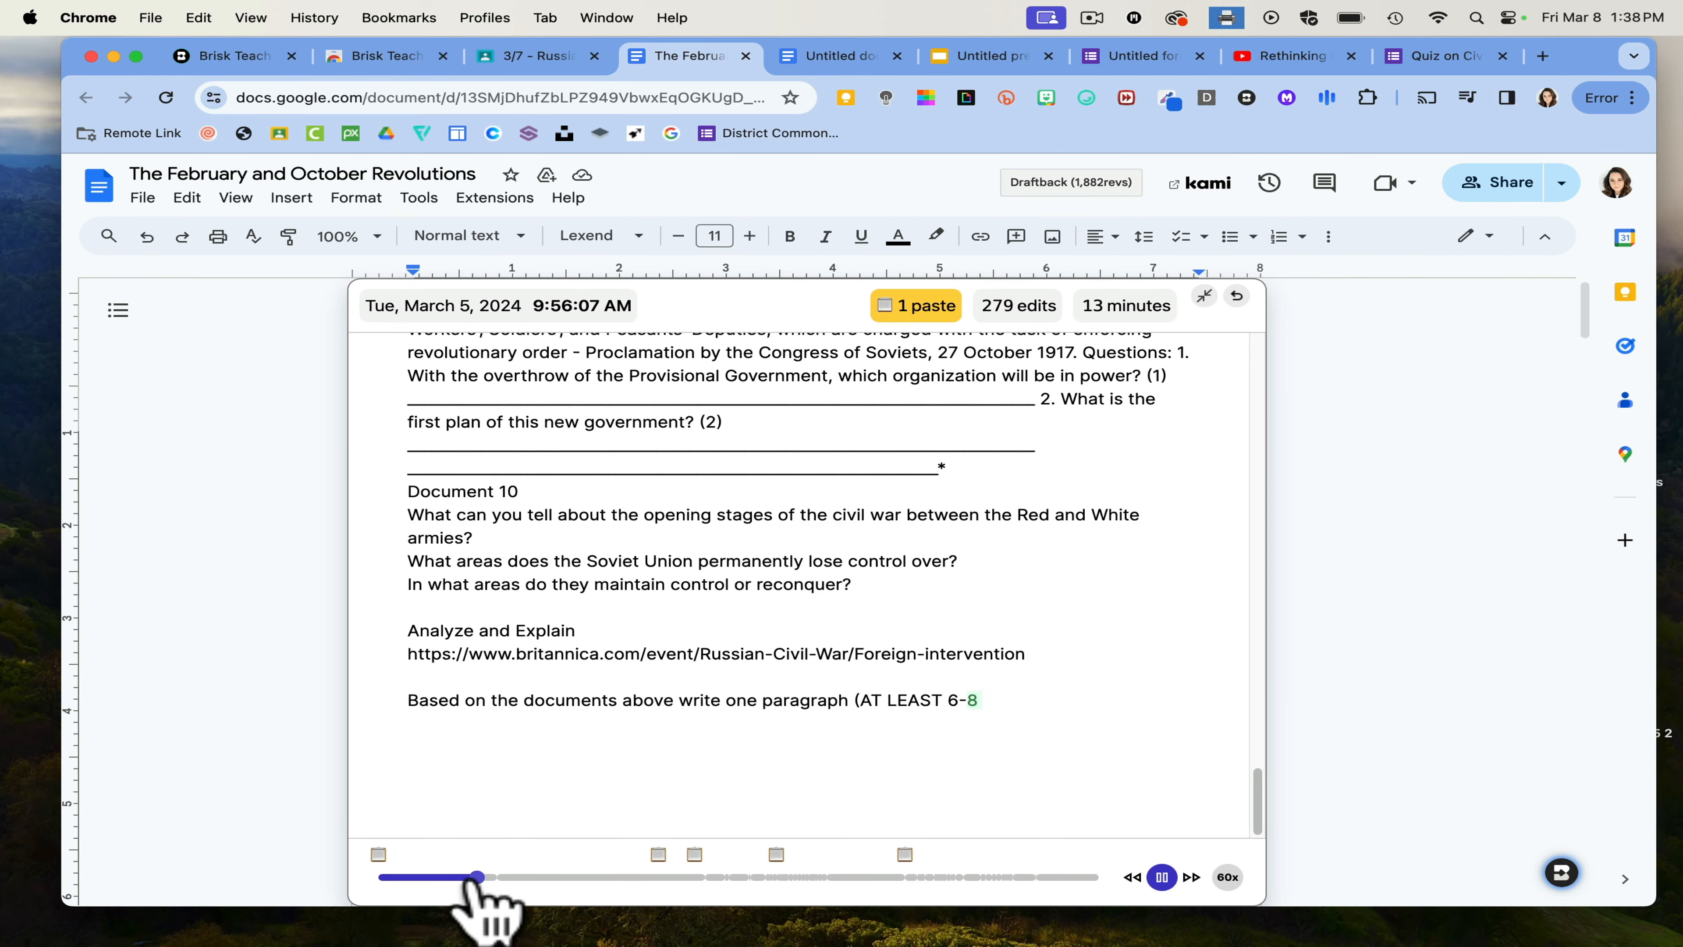
left_click_drag(500, 890, 1110, 889)
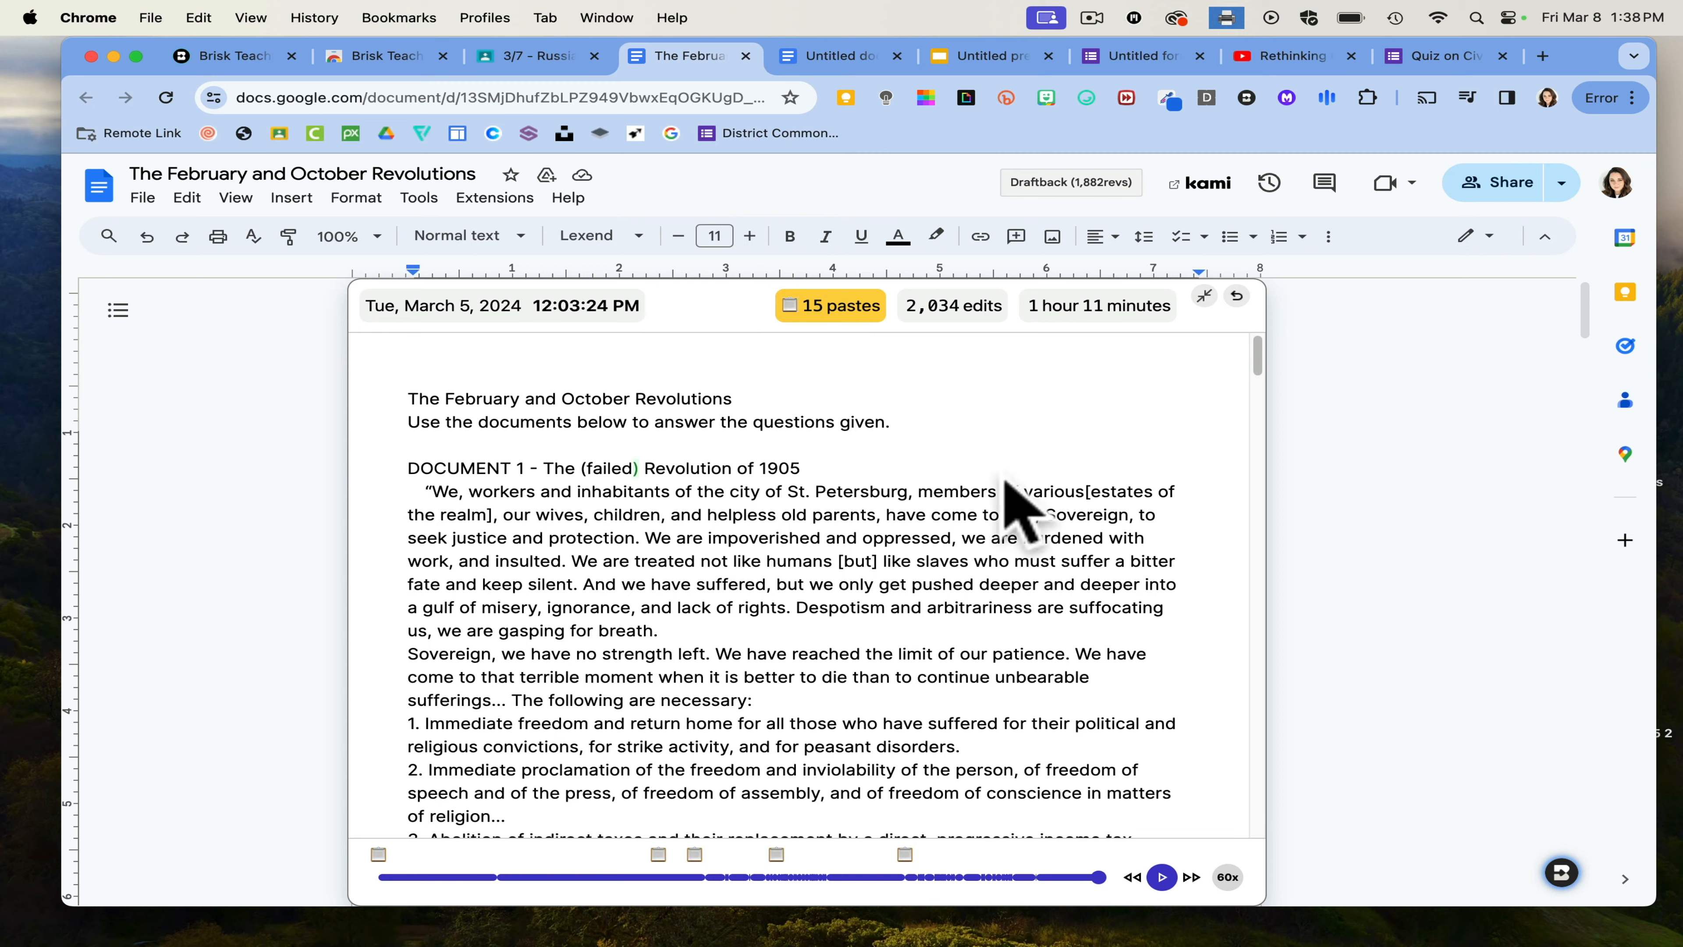
left_click(1235, 299)
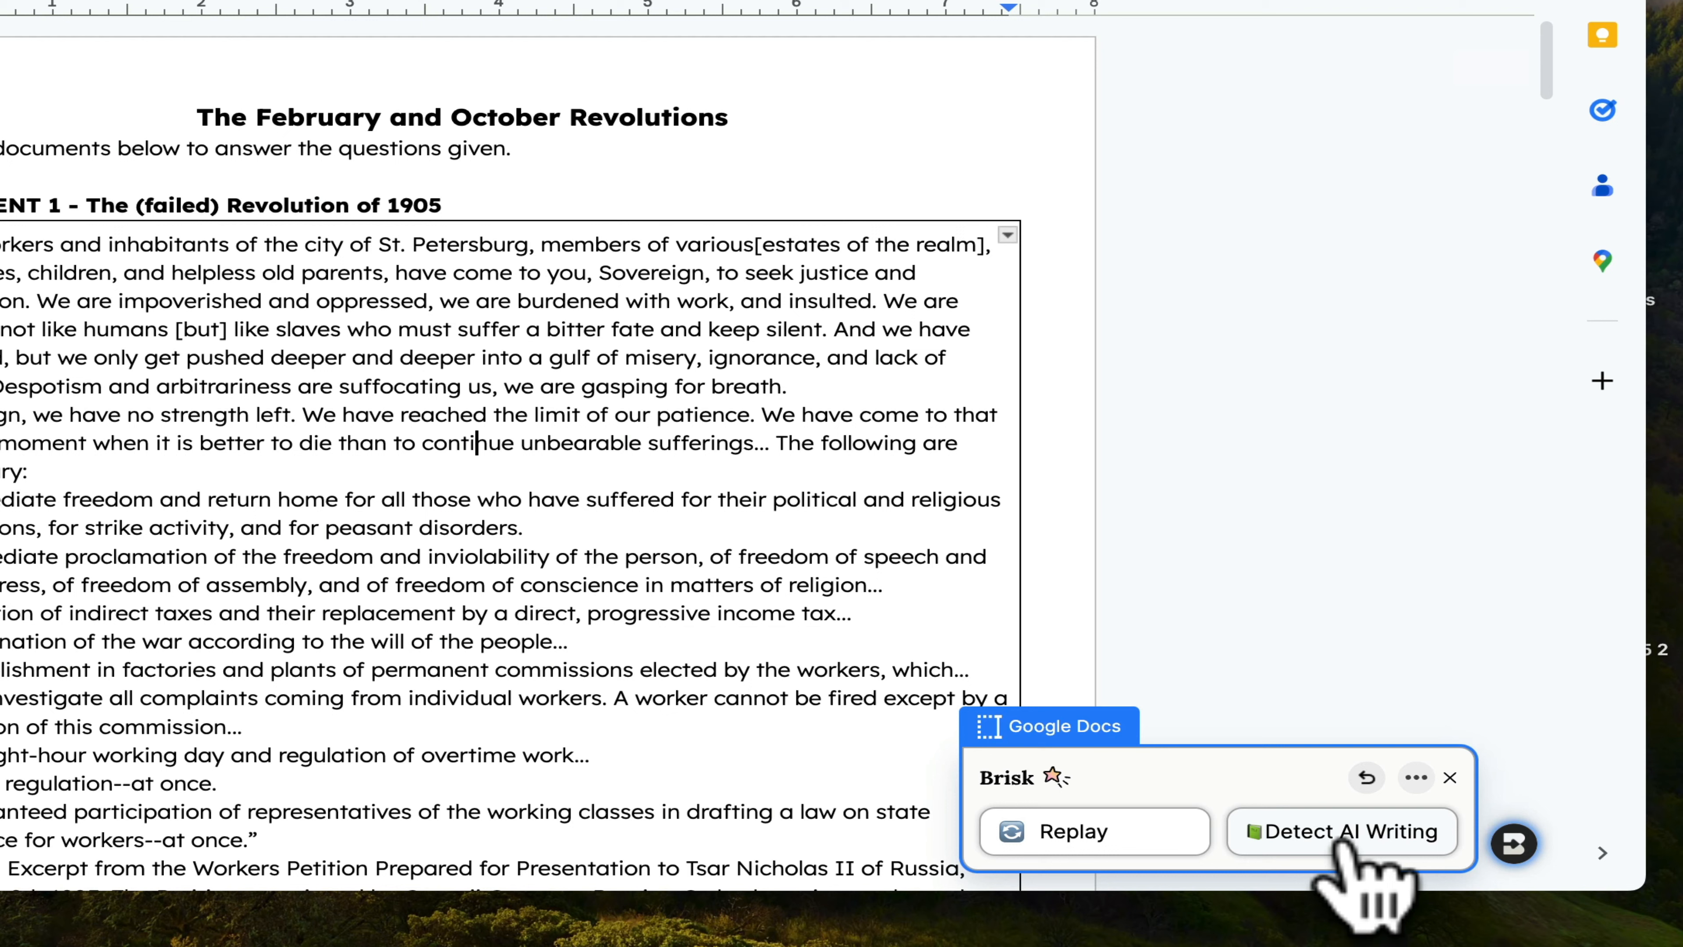
- Run Brisk's Detect AI Writing check on the document and close its result
left_click(1344, 837)
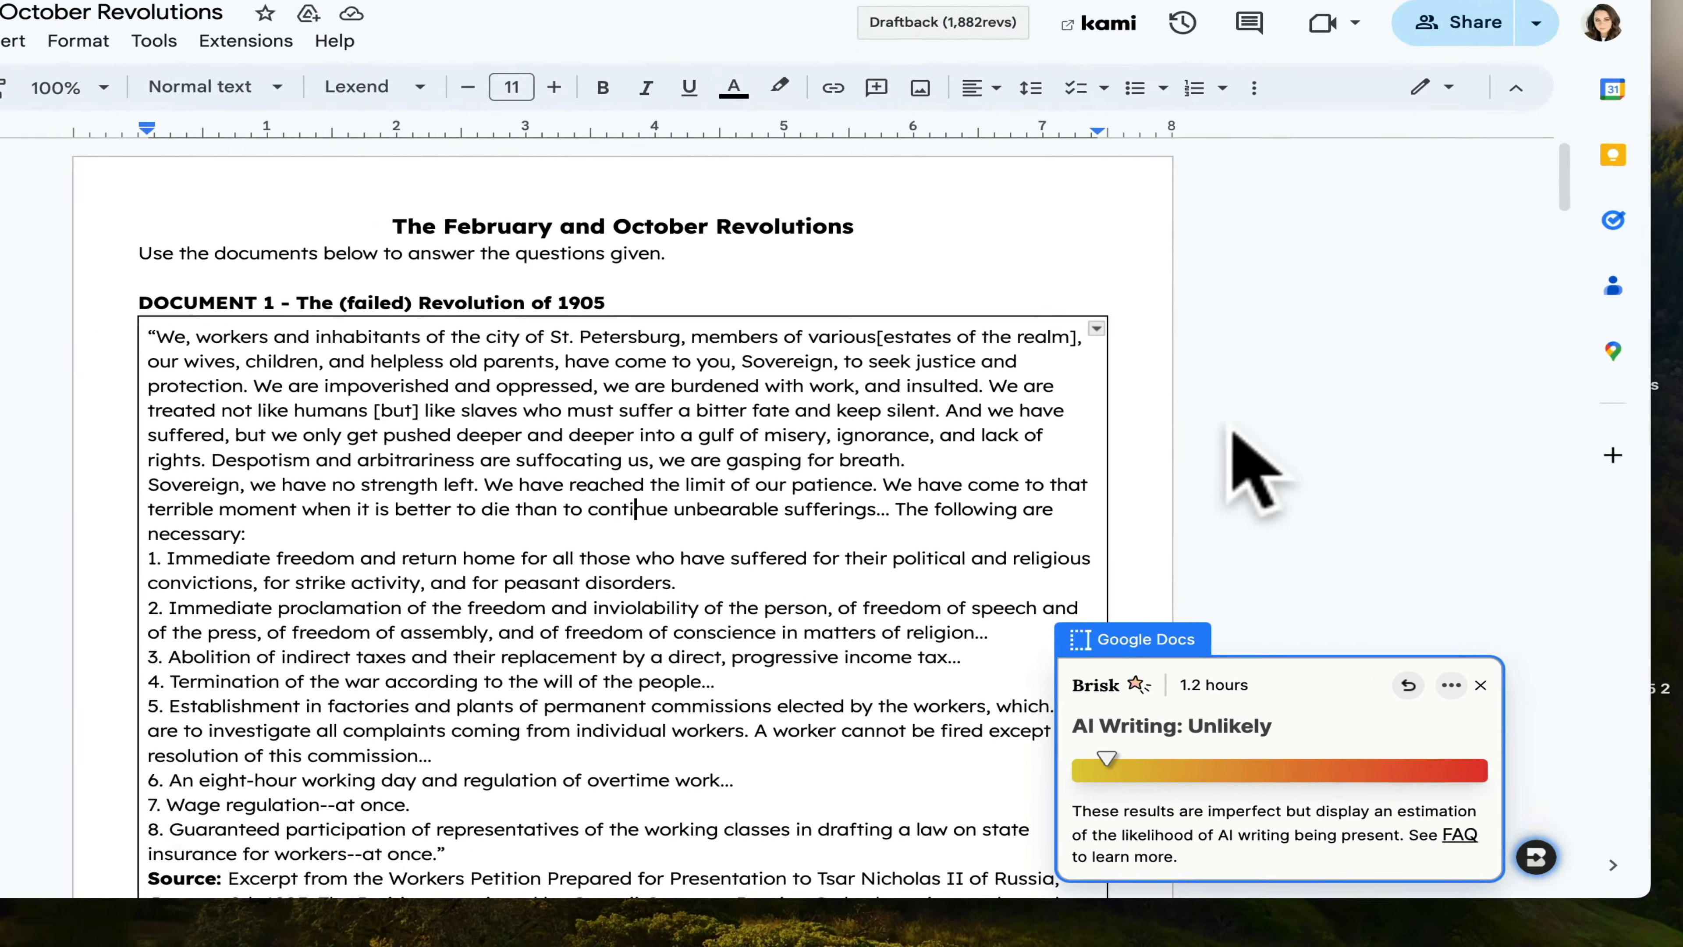
left_click(1160, 362)
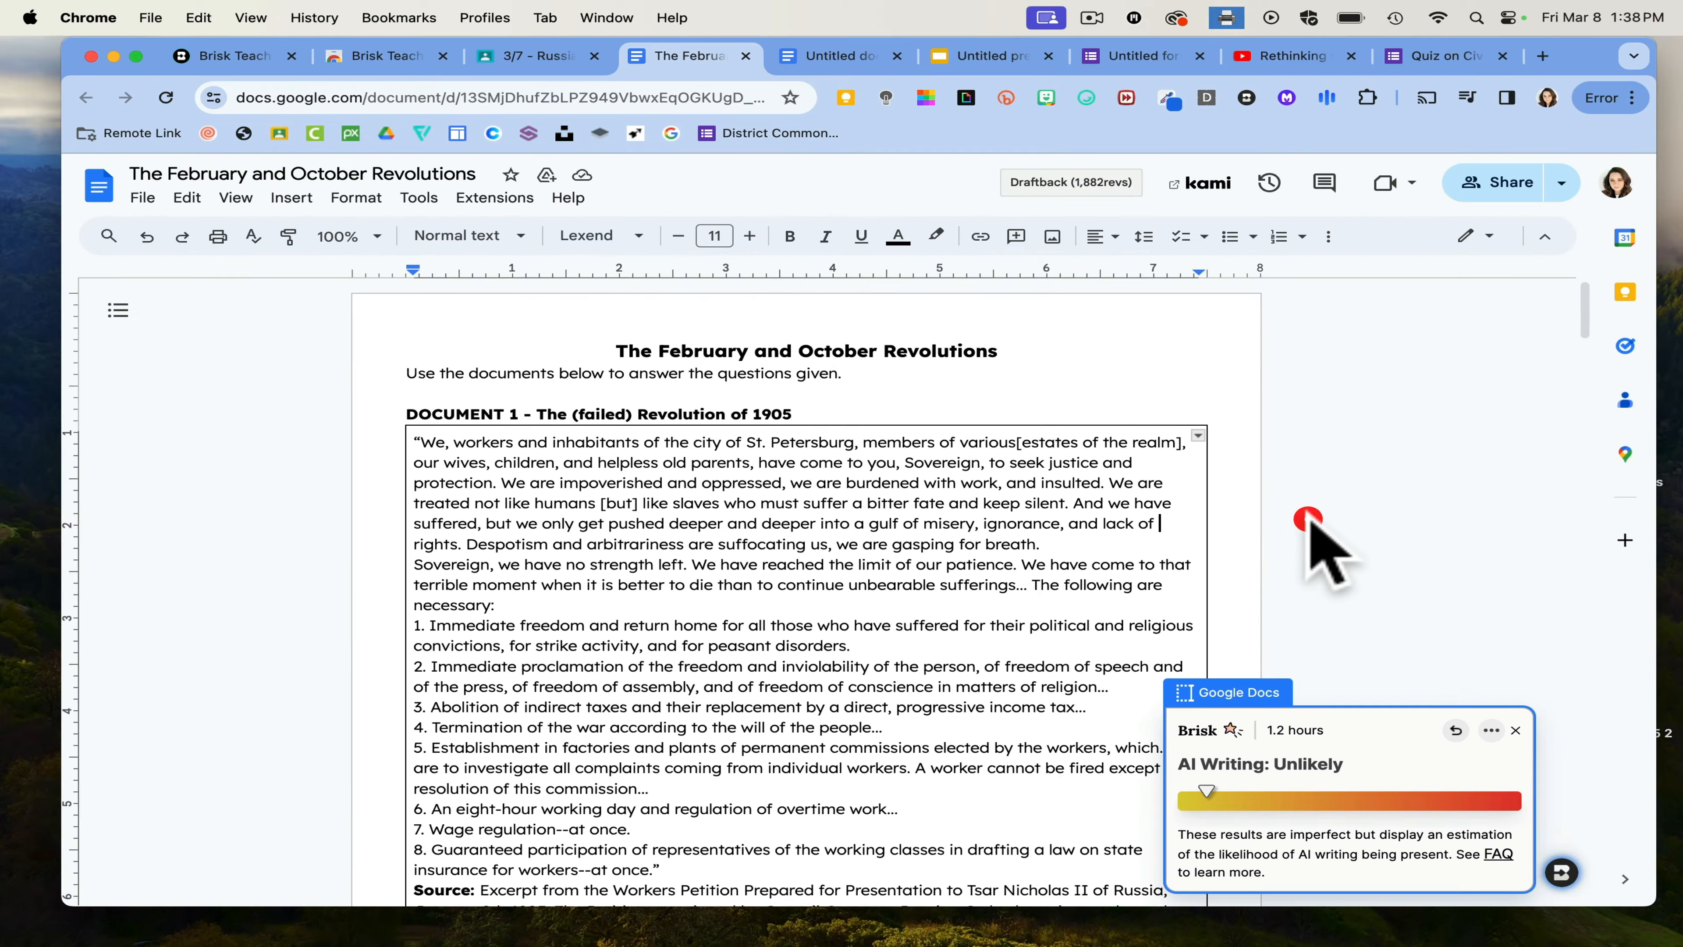
left_click(1516, 730)
left_click(1327, 98)
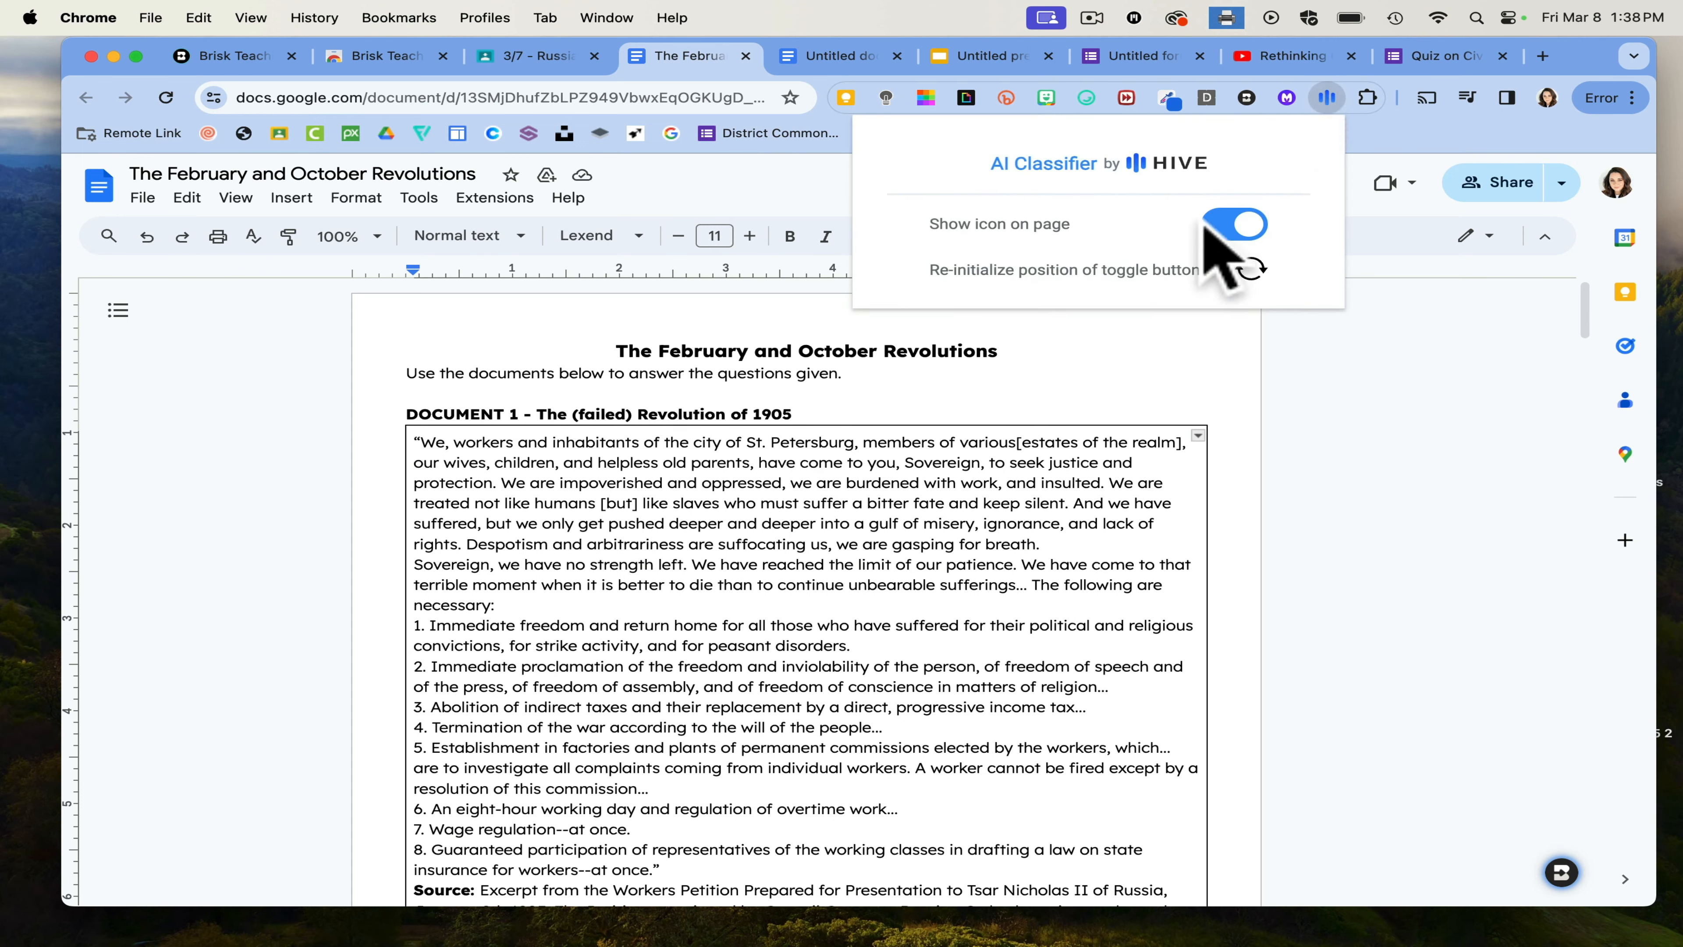
left_click(1514, 596)
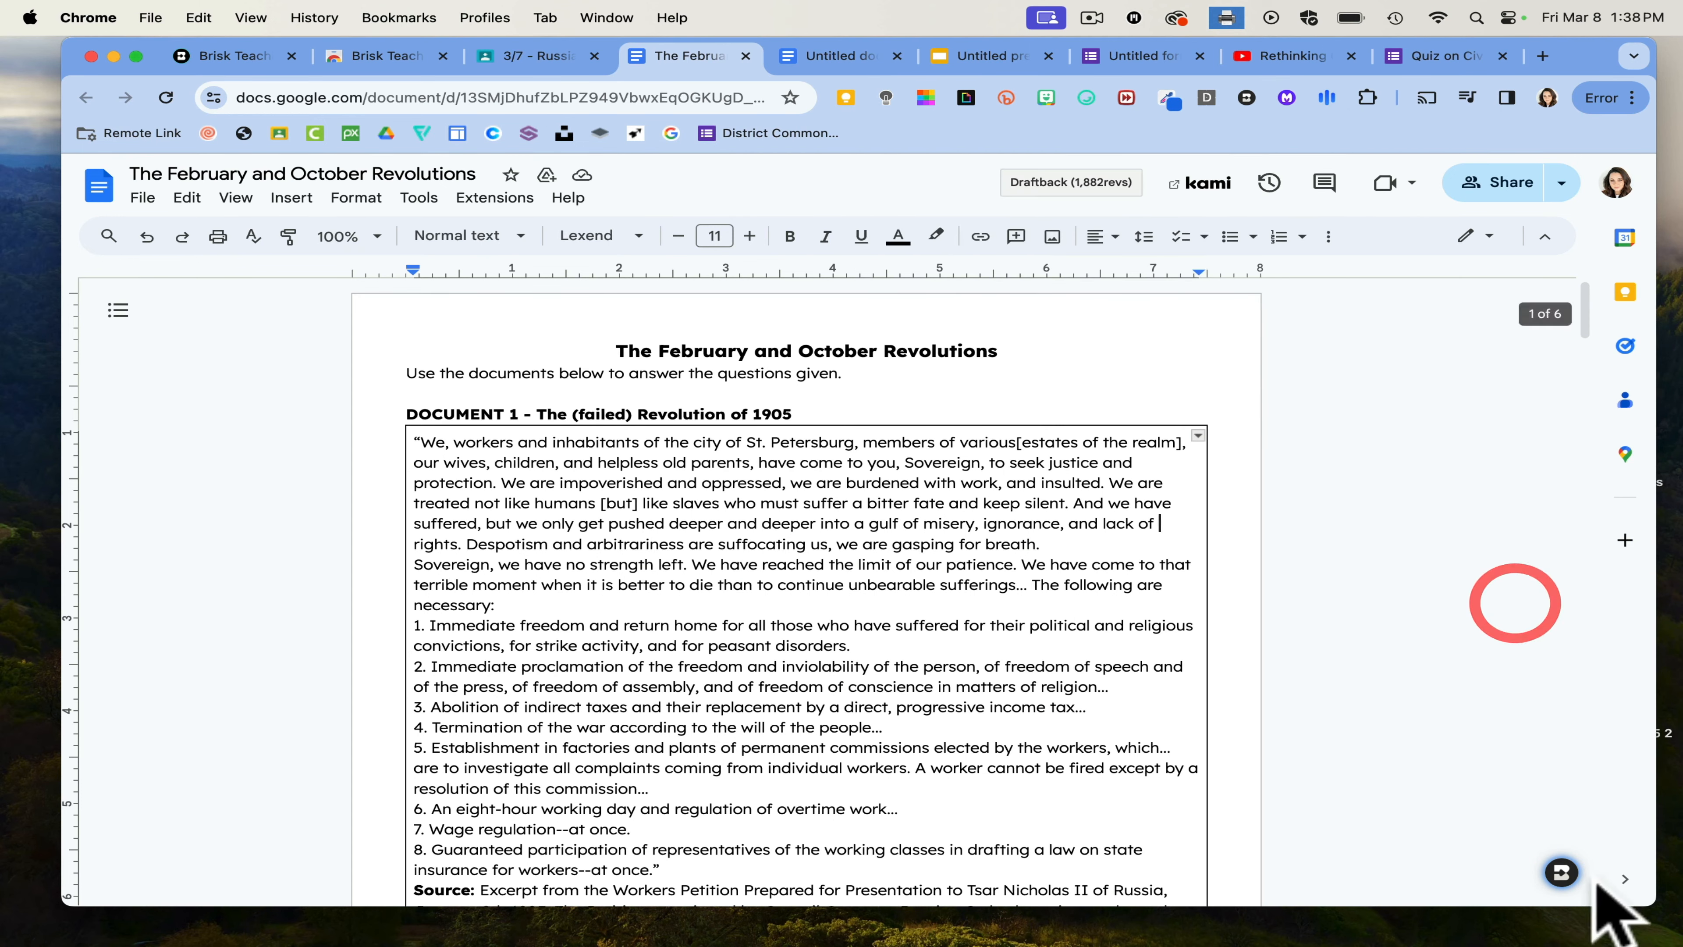
scroll(1541, 793, "down", 5)
scroll(1548, 795, "up", 5)
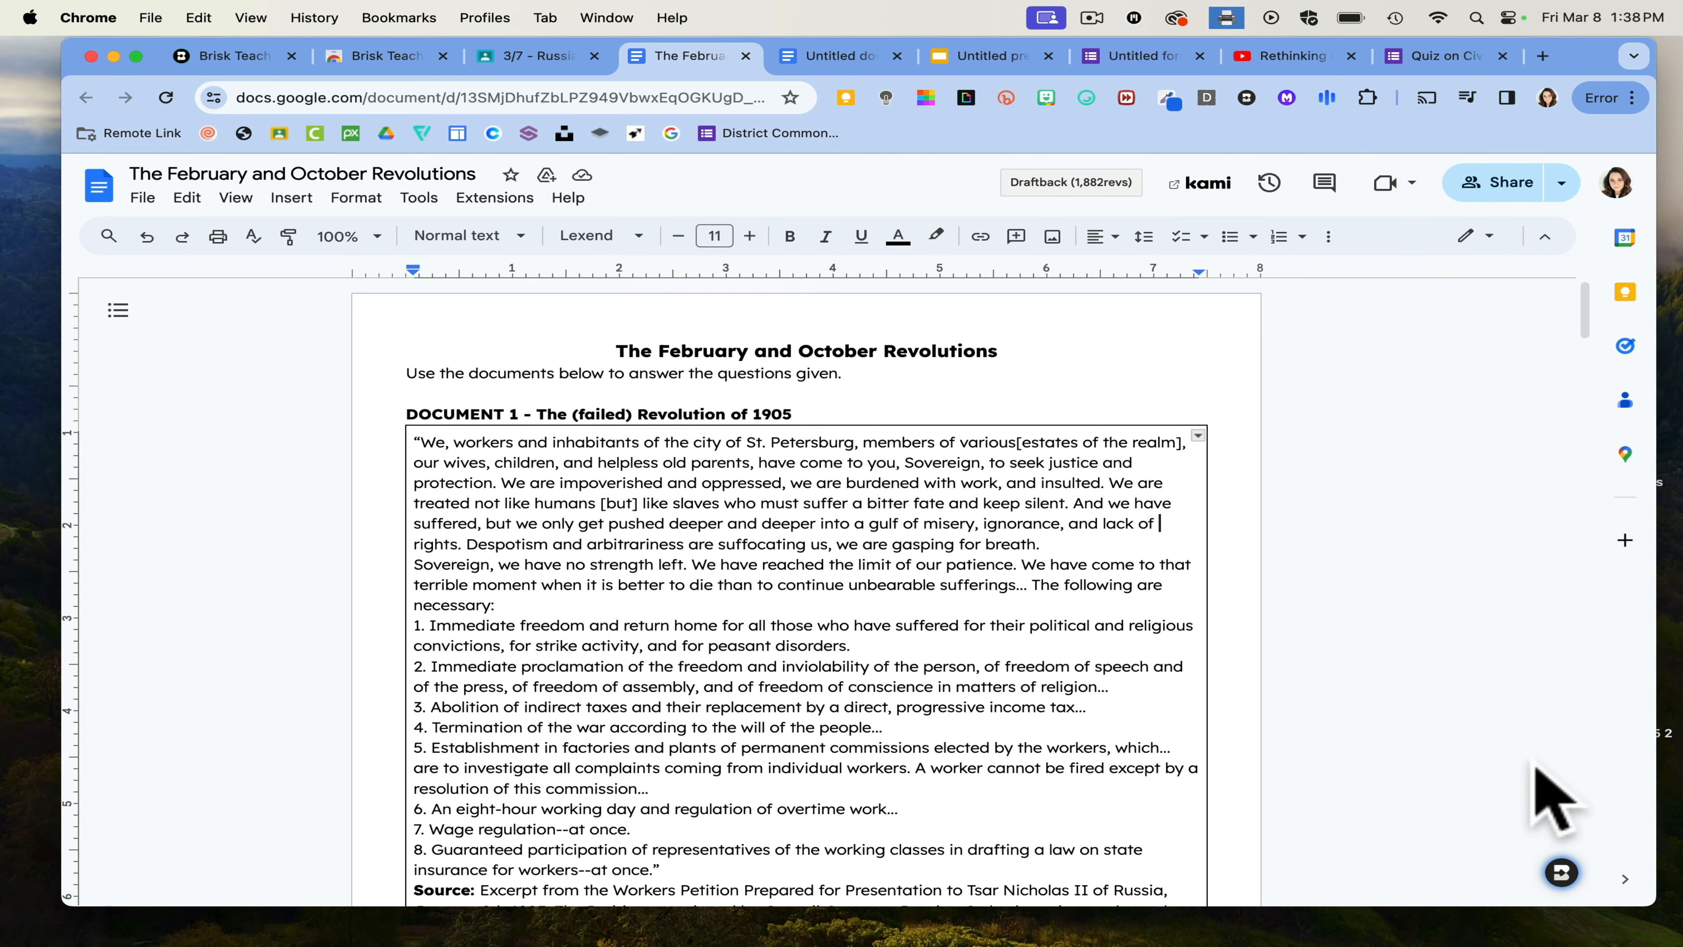
- Re-initialize the position of the Hive AI Classifier's toggle button and open its scan window over the document
left_click(1326, 97)
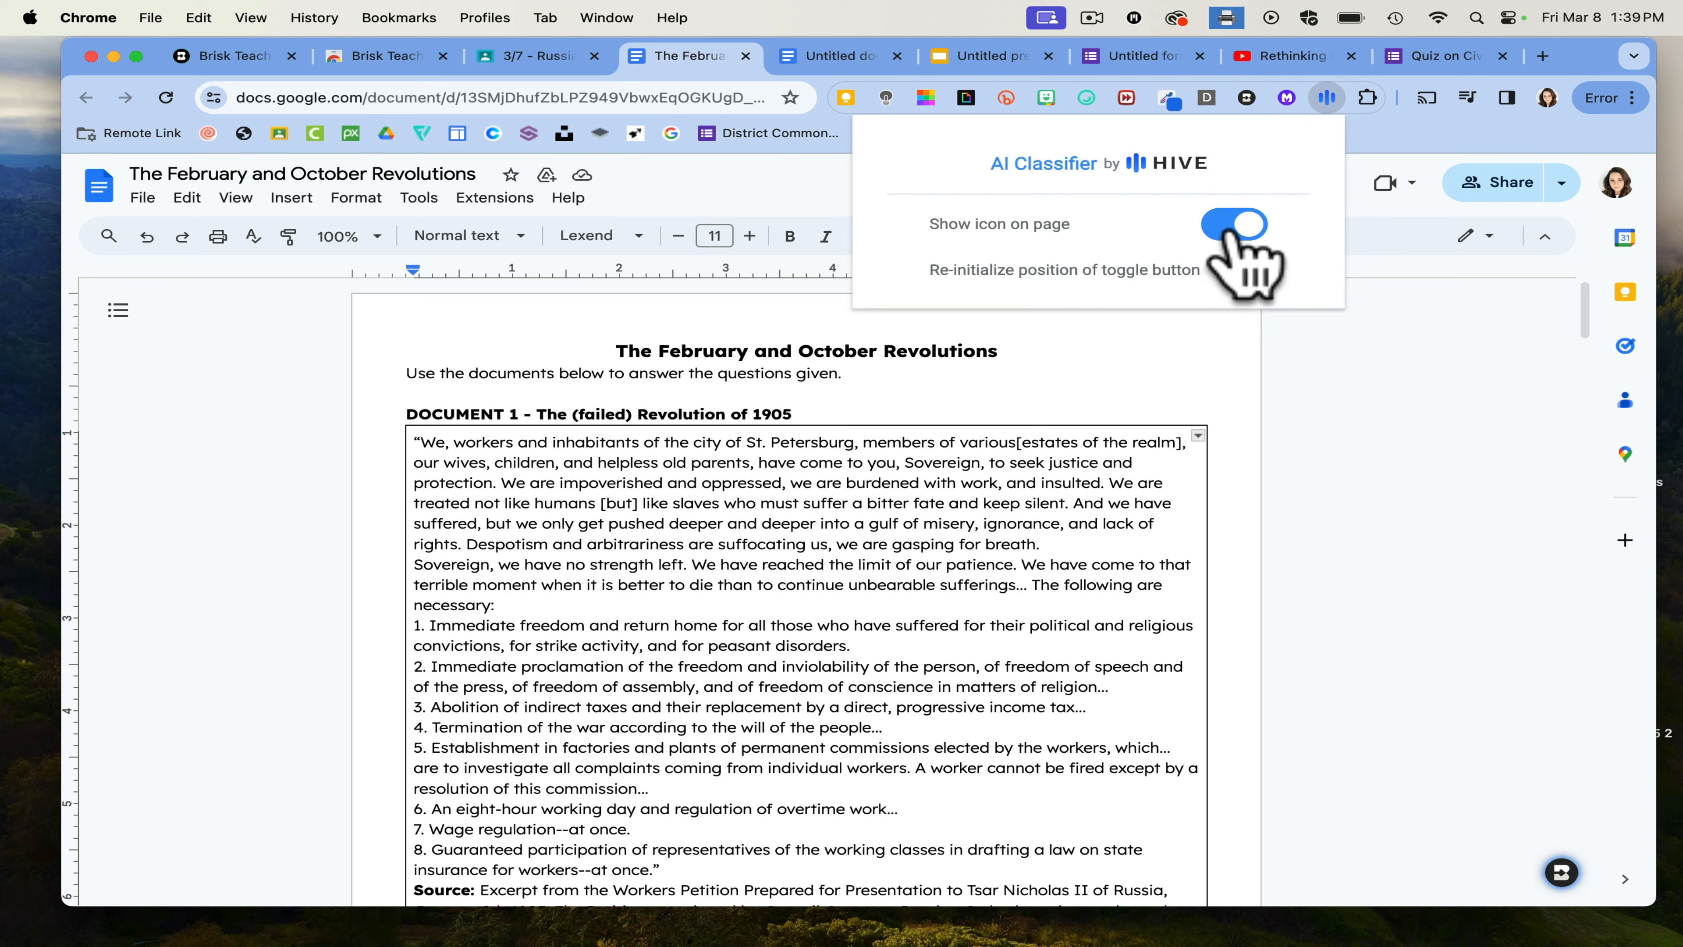
left_click(1251, 275)
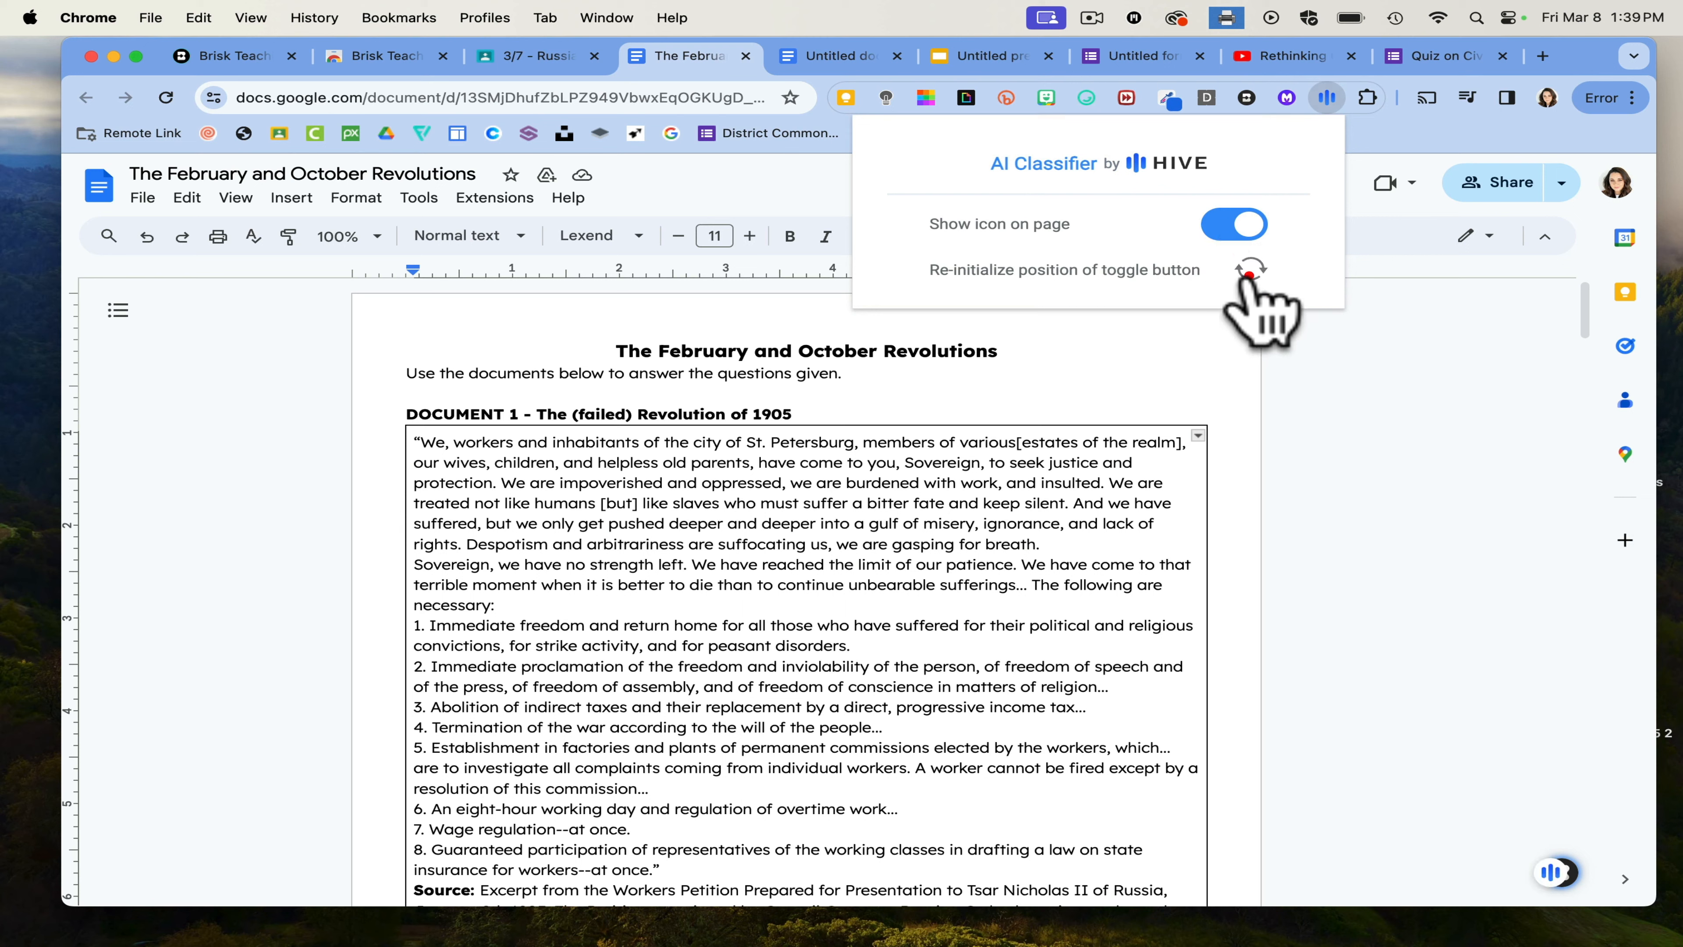
left_click(1366, 475)
left_click(1450, 653)
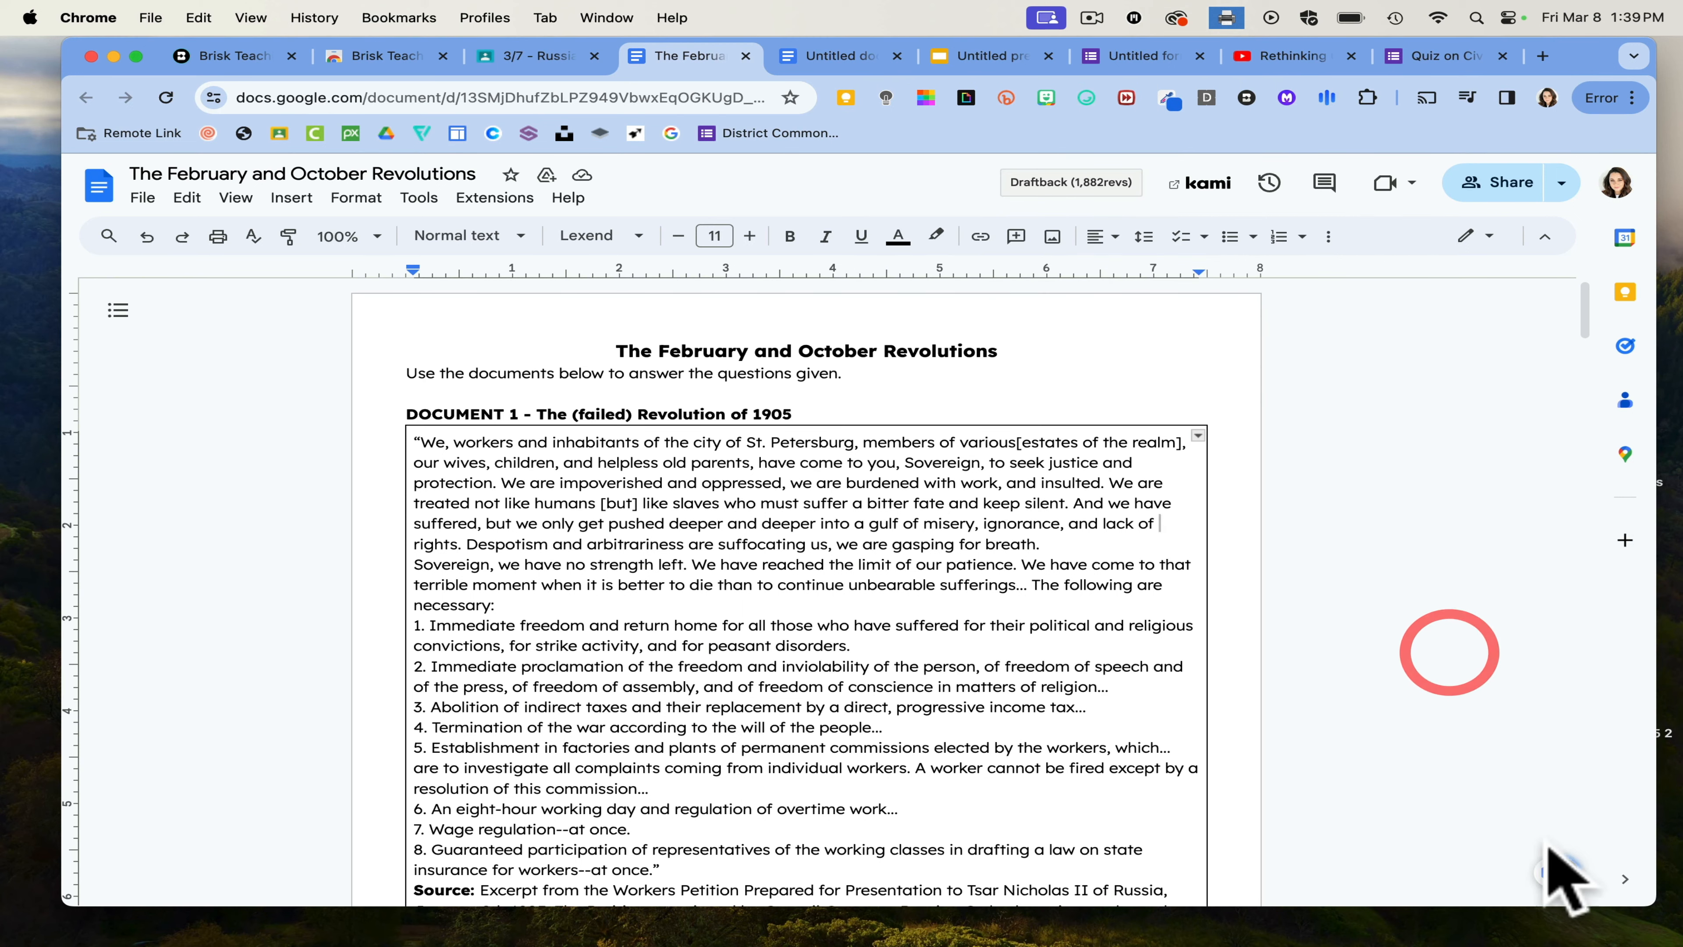
left_click(1552, 877)
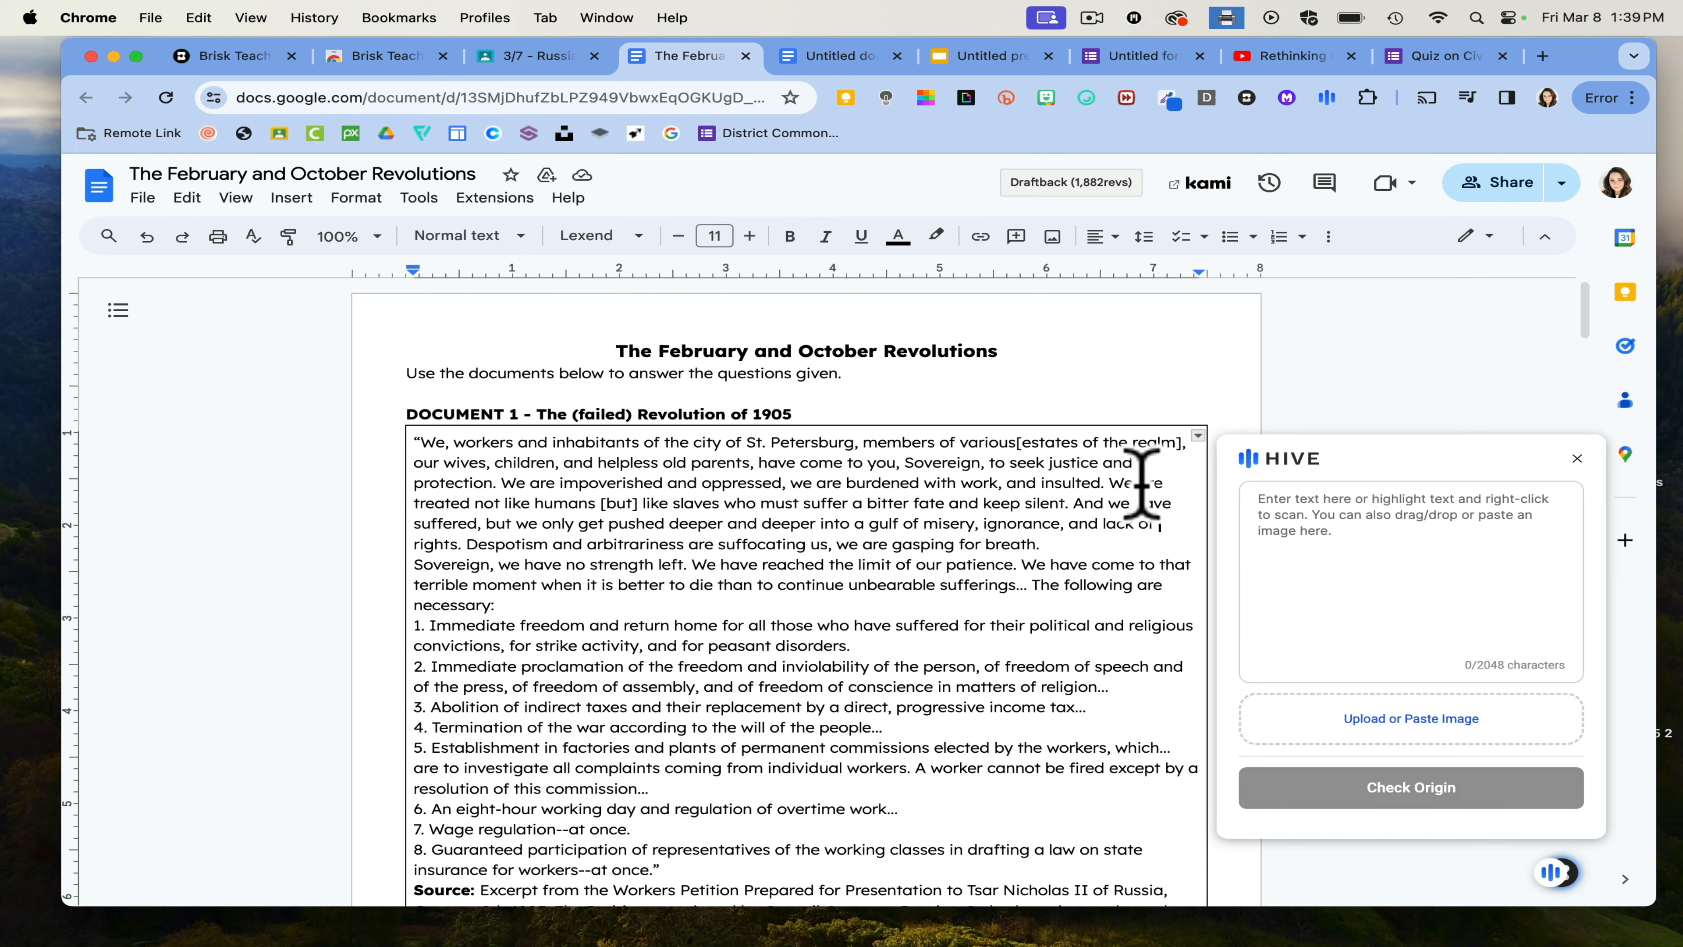
- Copy the document's text into the Hive classifier, check its origin for AI writing, and close the result
left_click_drag(538, 331, 1218, 922)
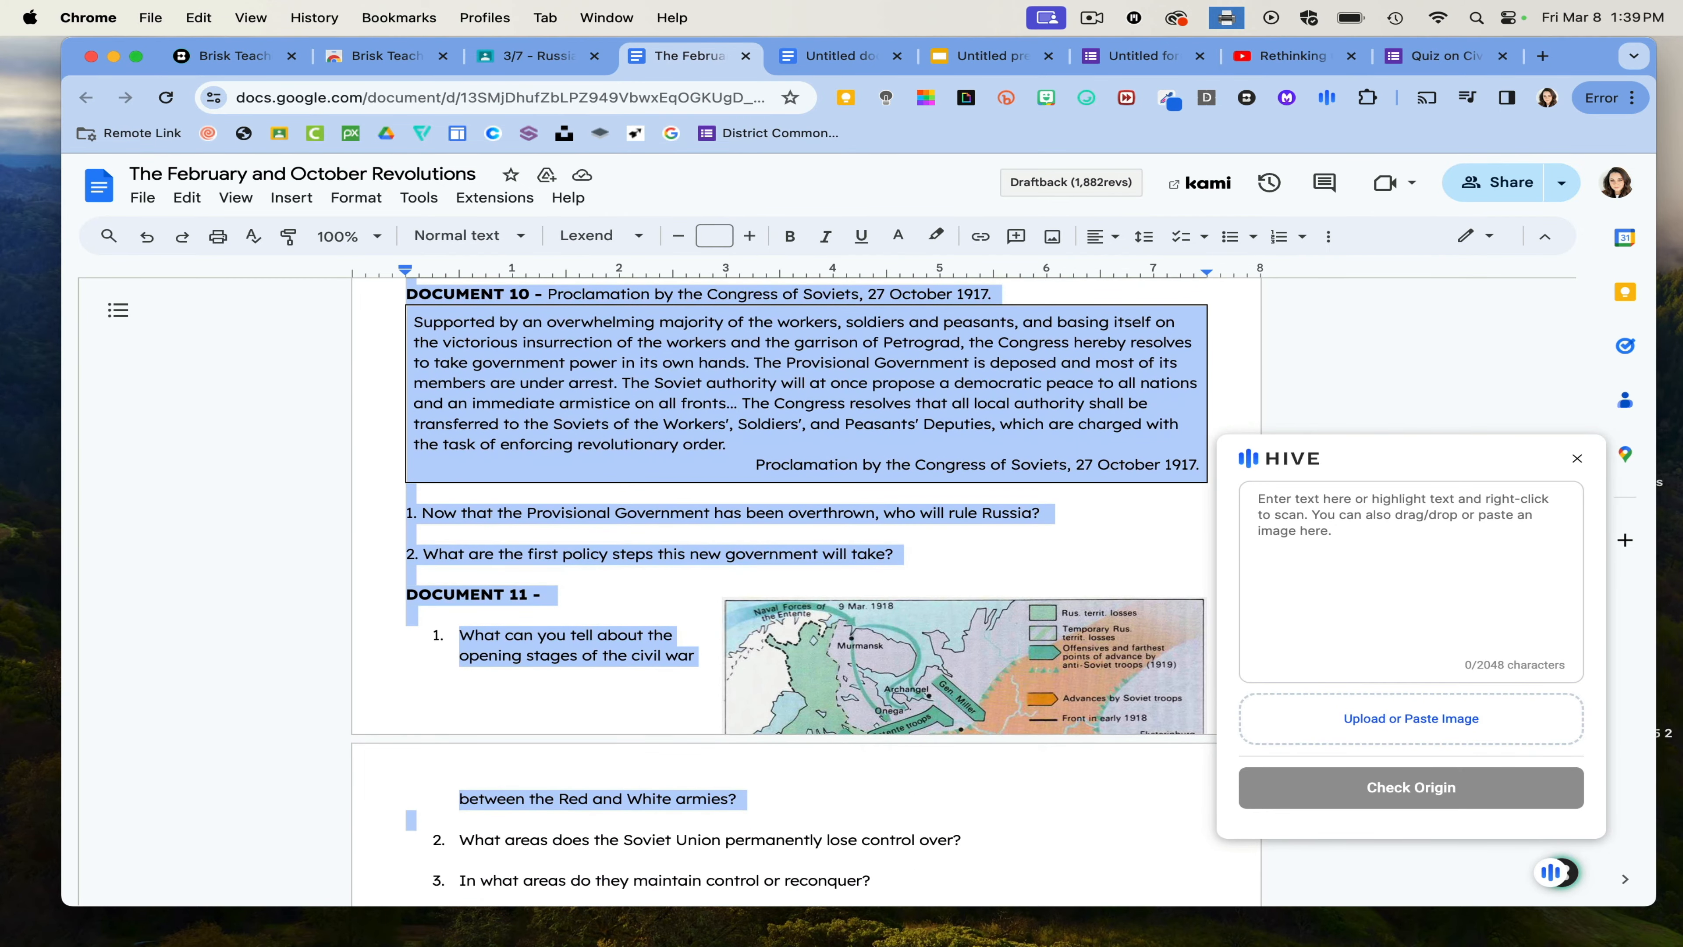
left_click(1487, 607)
key("super+v")
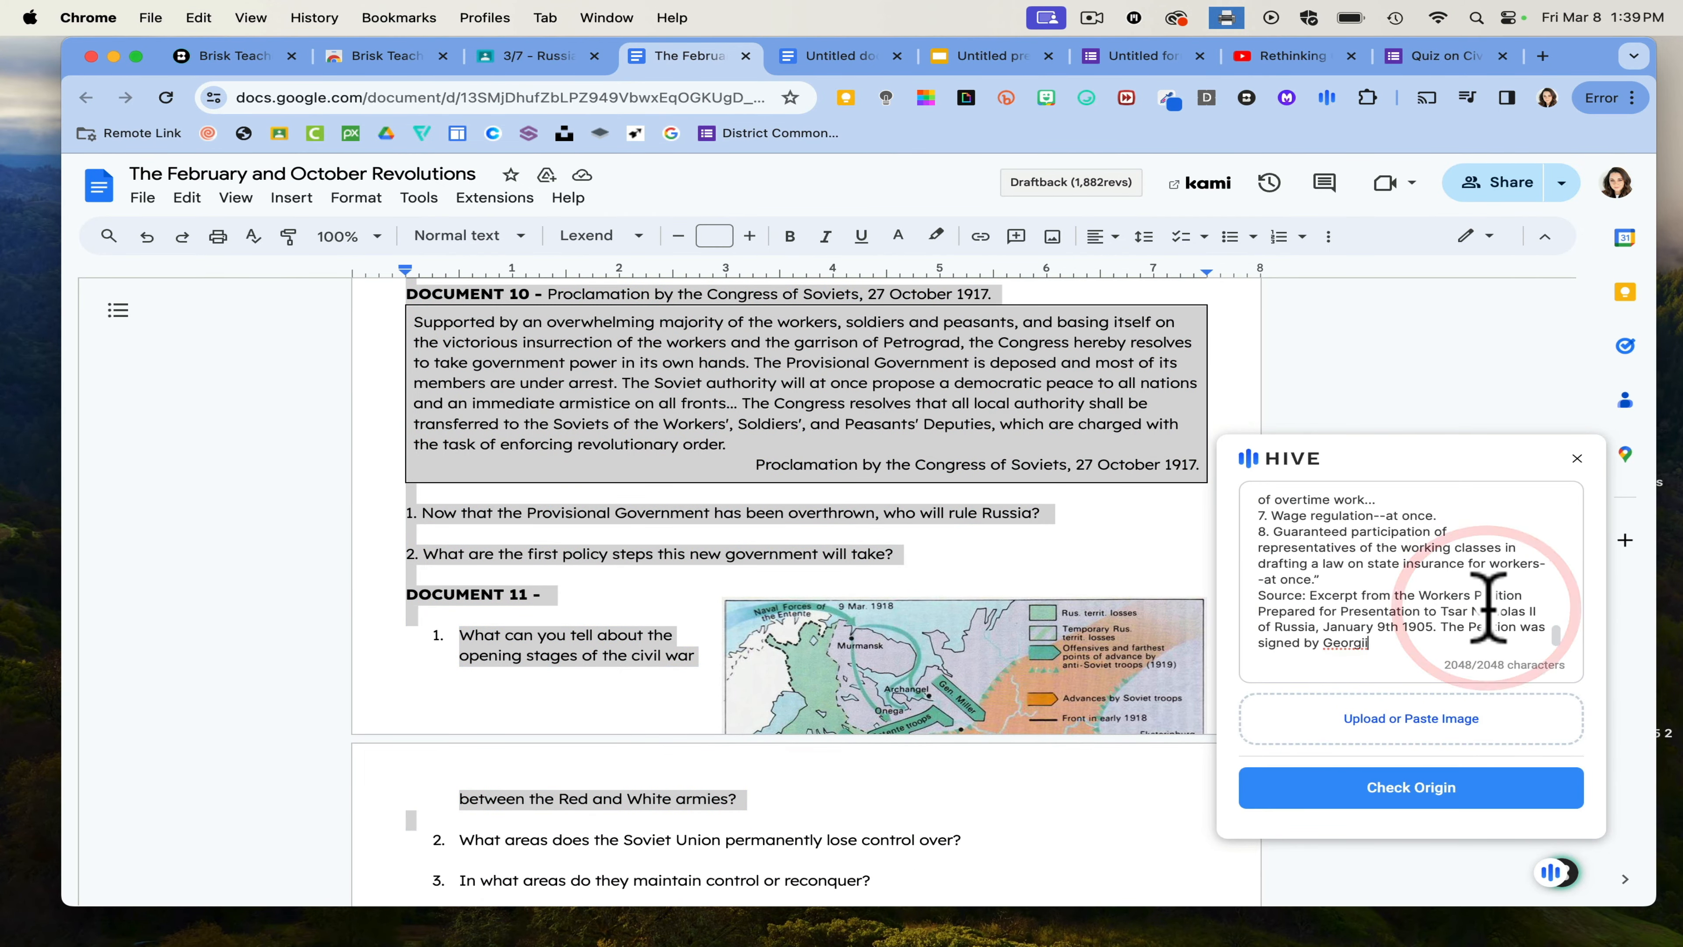
left_click(1460, 790)
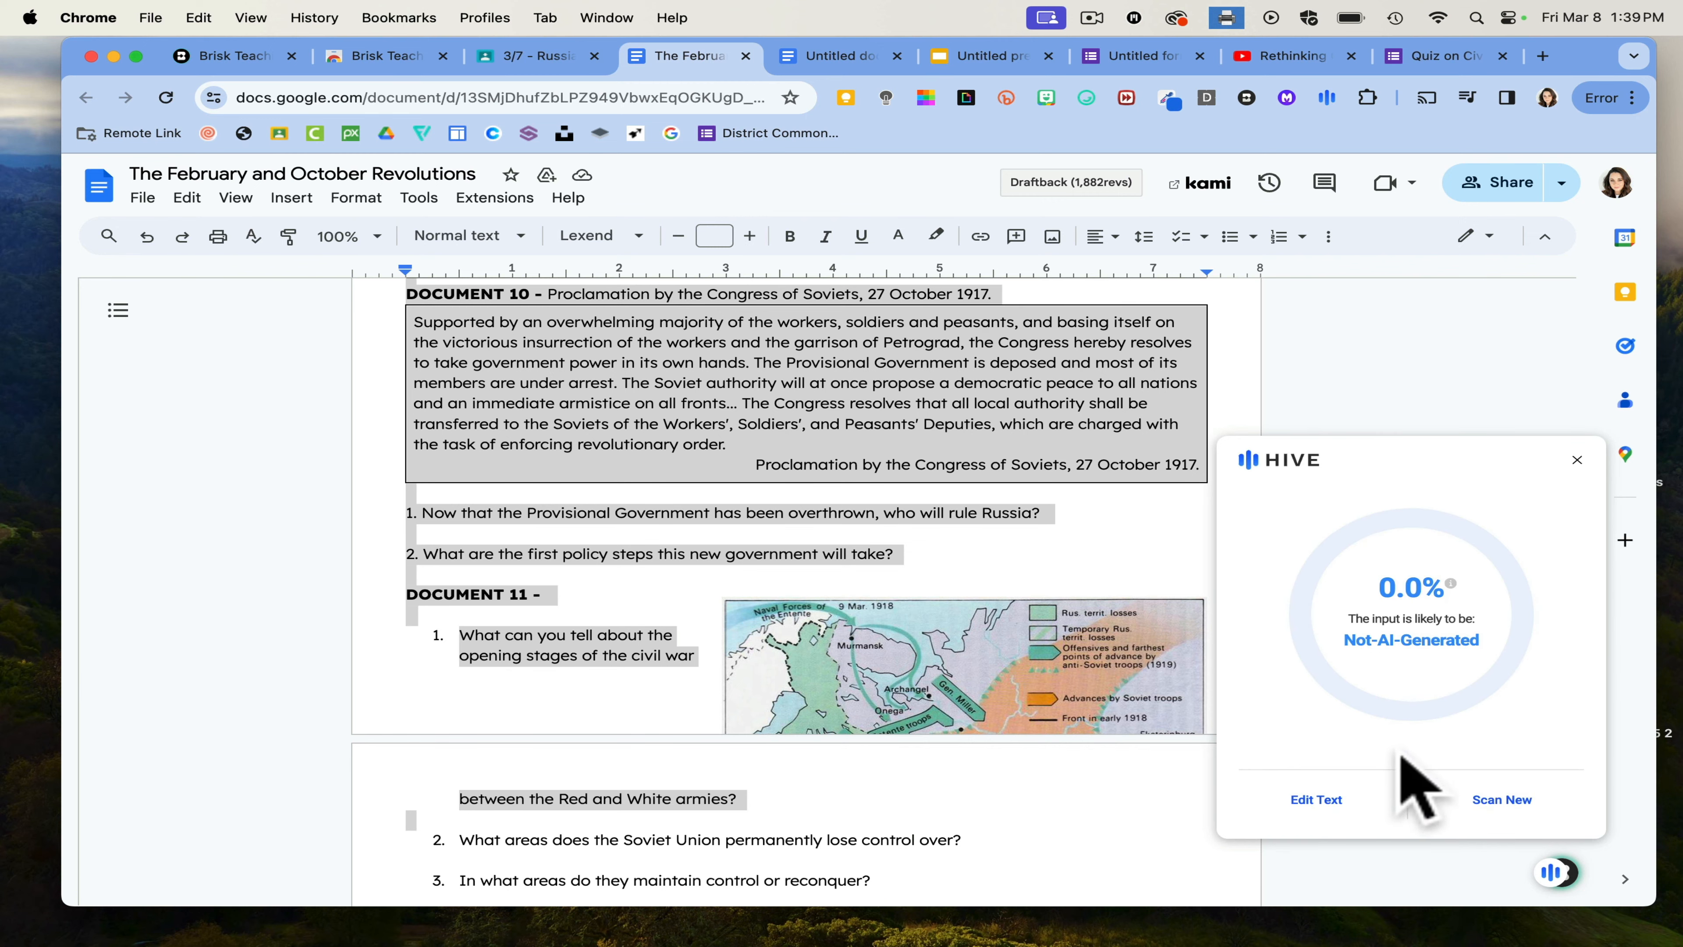
left_click(1577, 459)
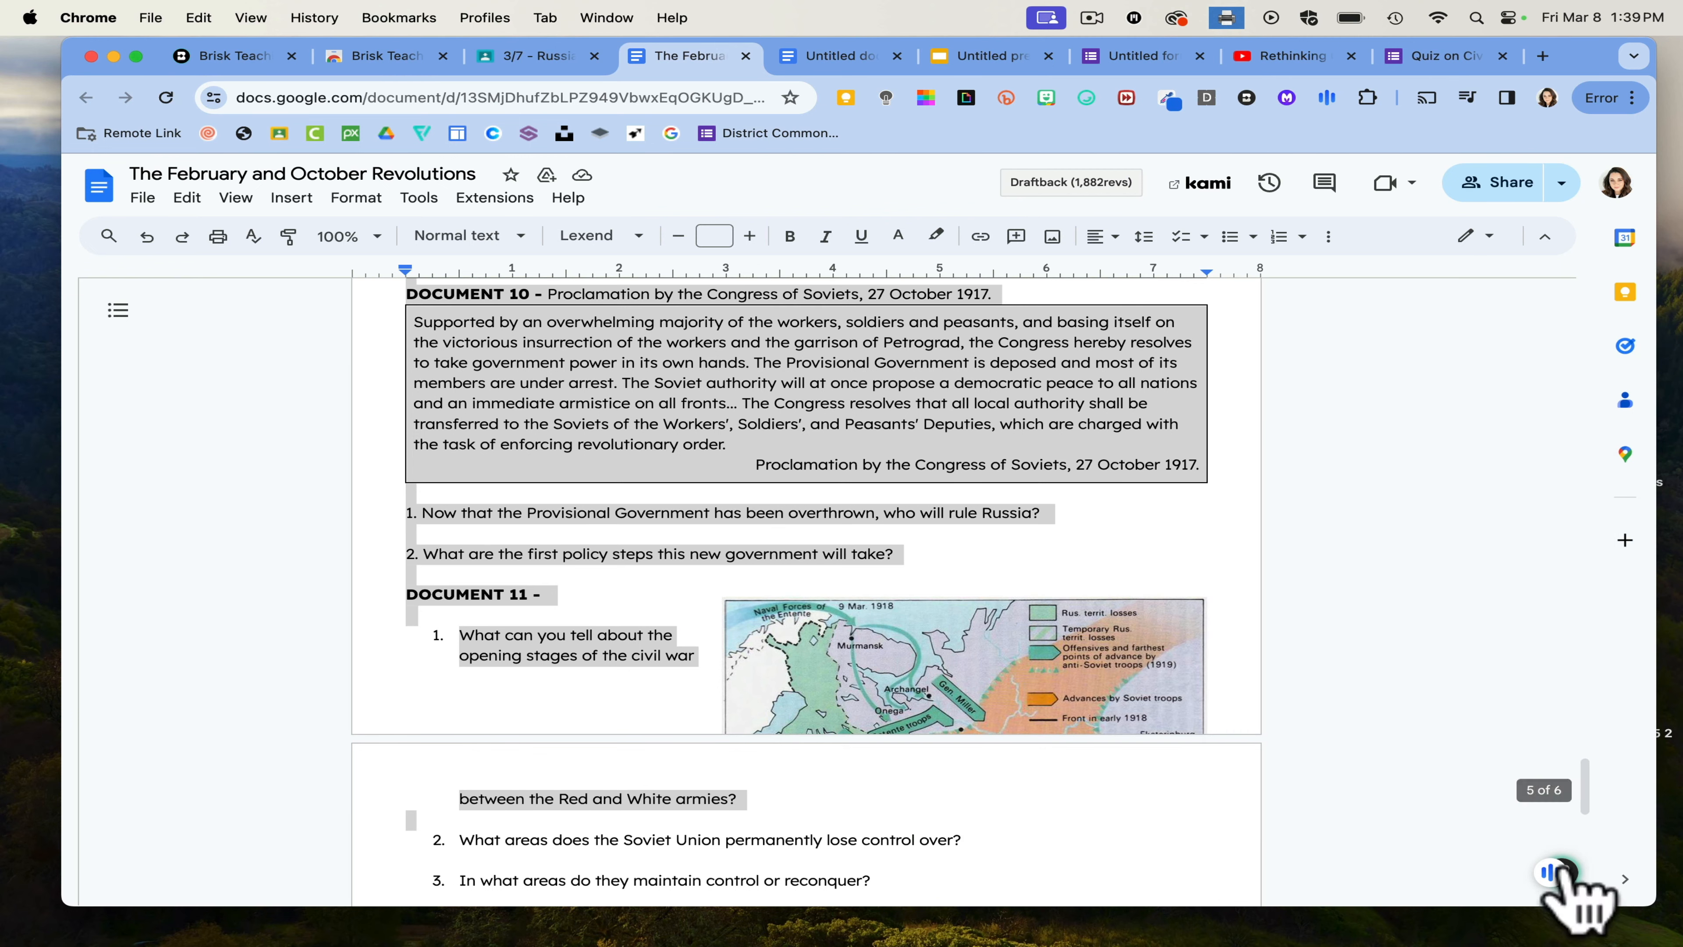
- Move the Hive toggle button clear of the Brisk button and bring up Brisk's Give Feedback styles for the document
left_click(1541, 821)
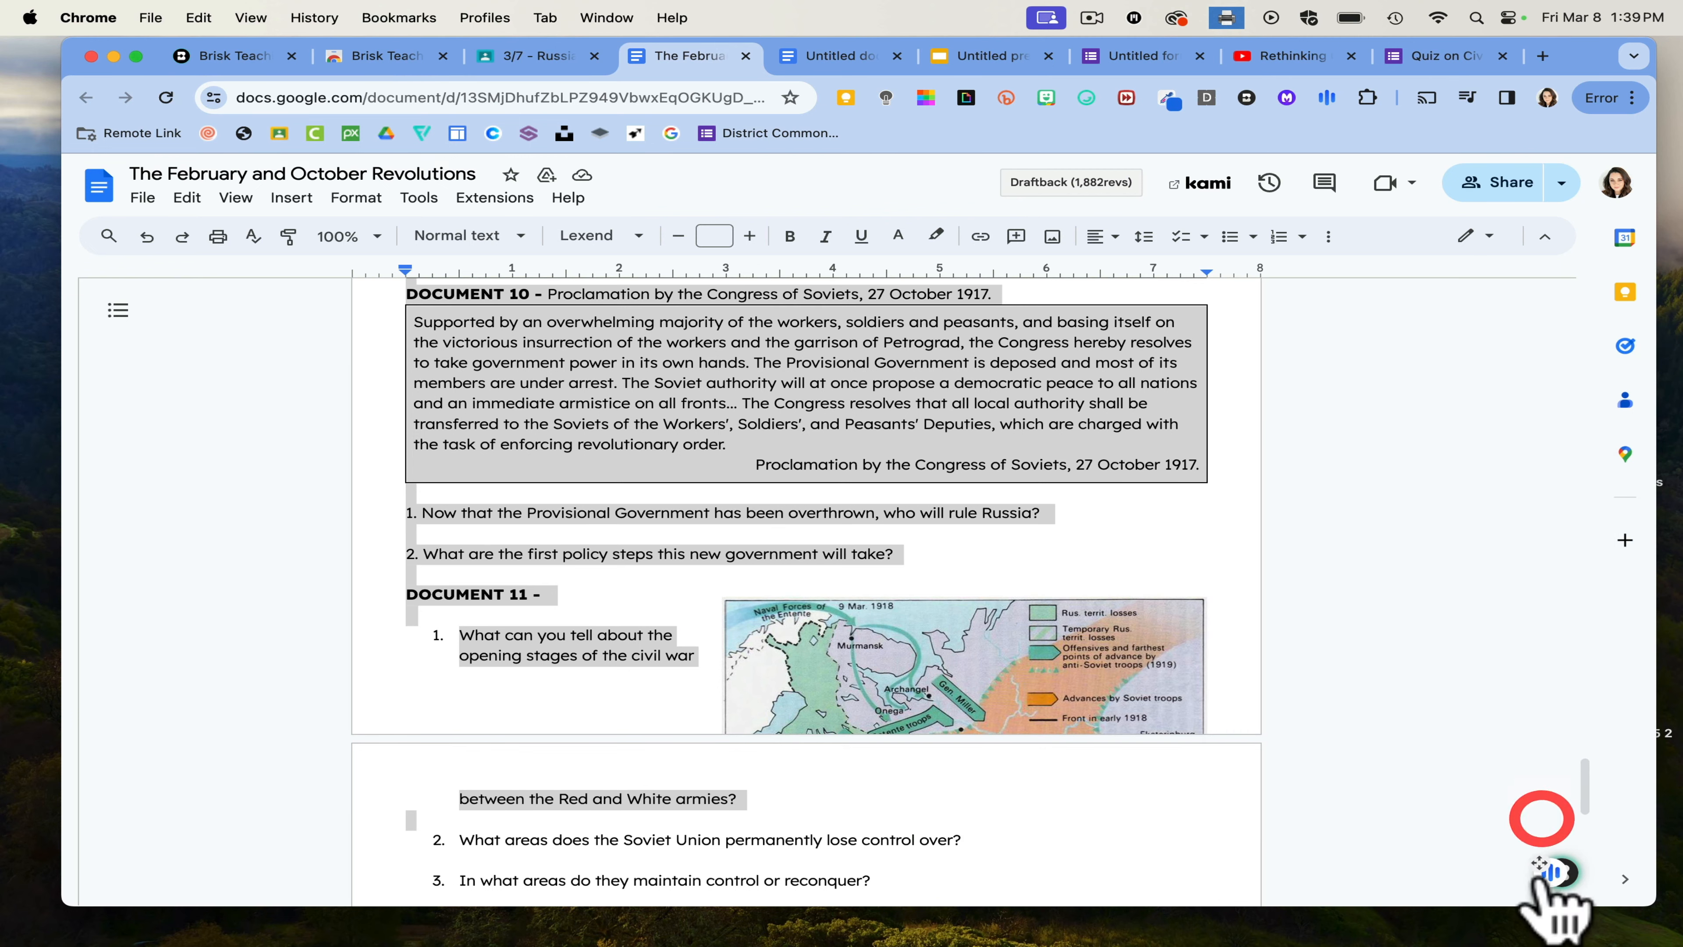
left_click(1524, 805)
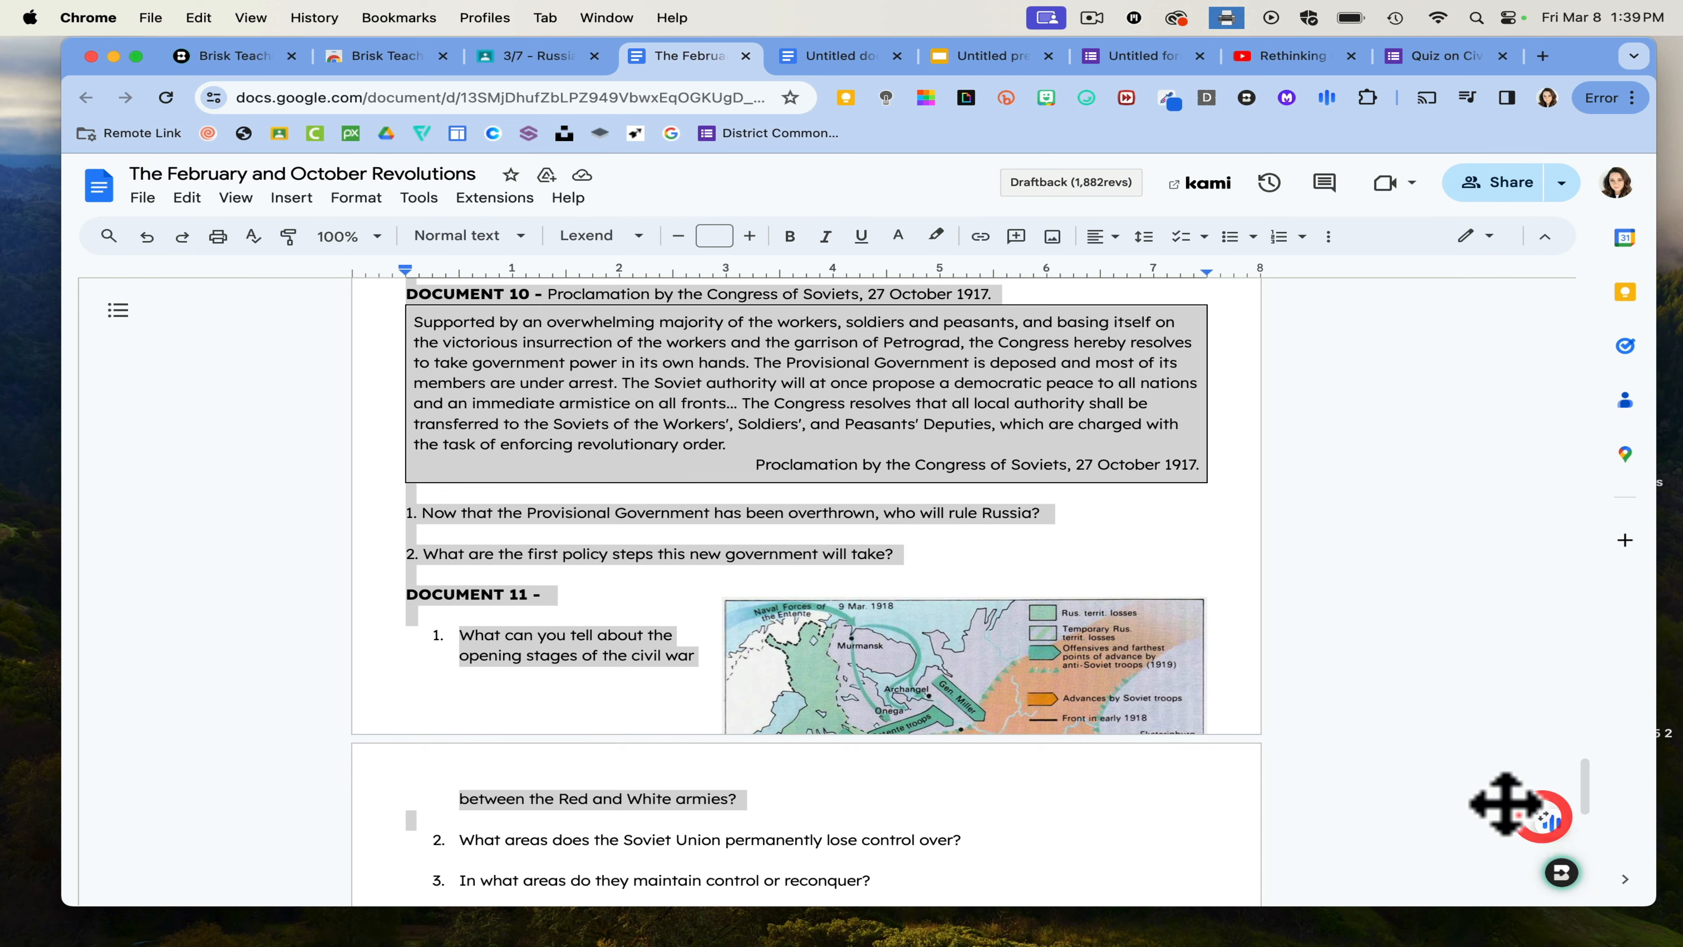
left_click(1375, 686)
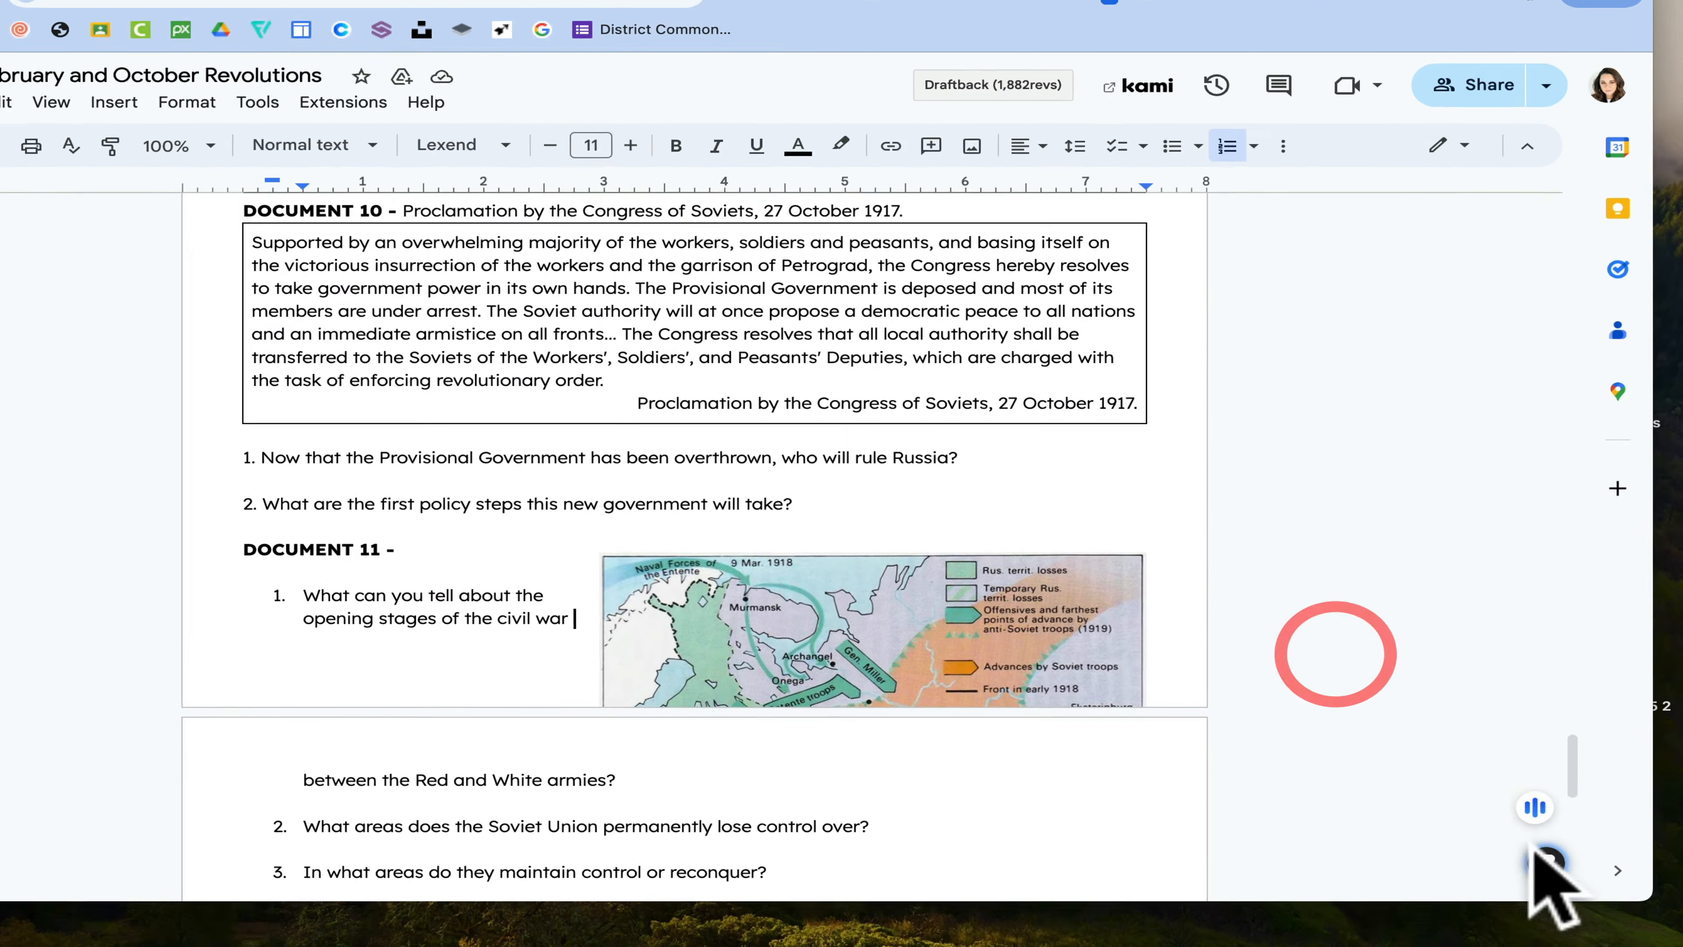
left_click(1547, 863)
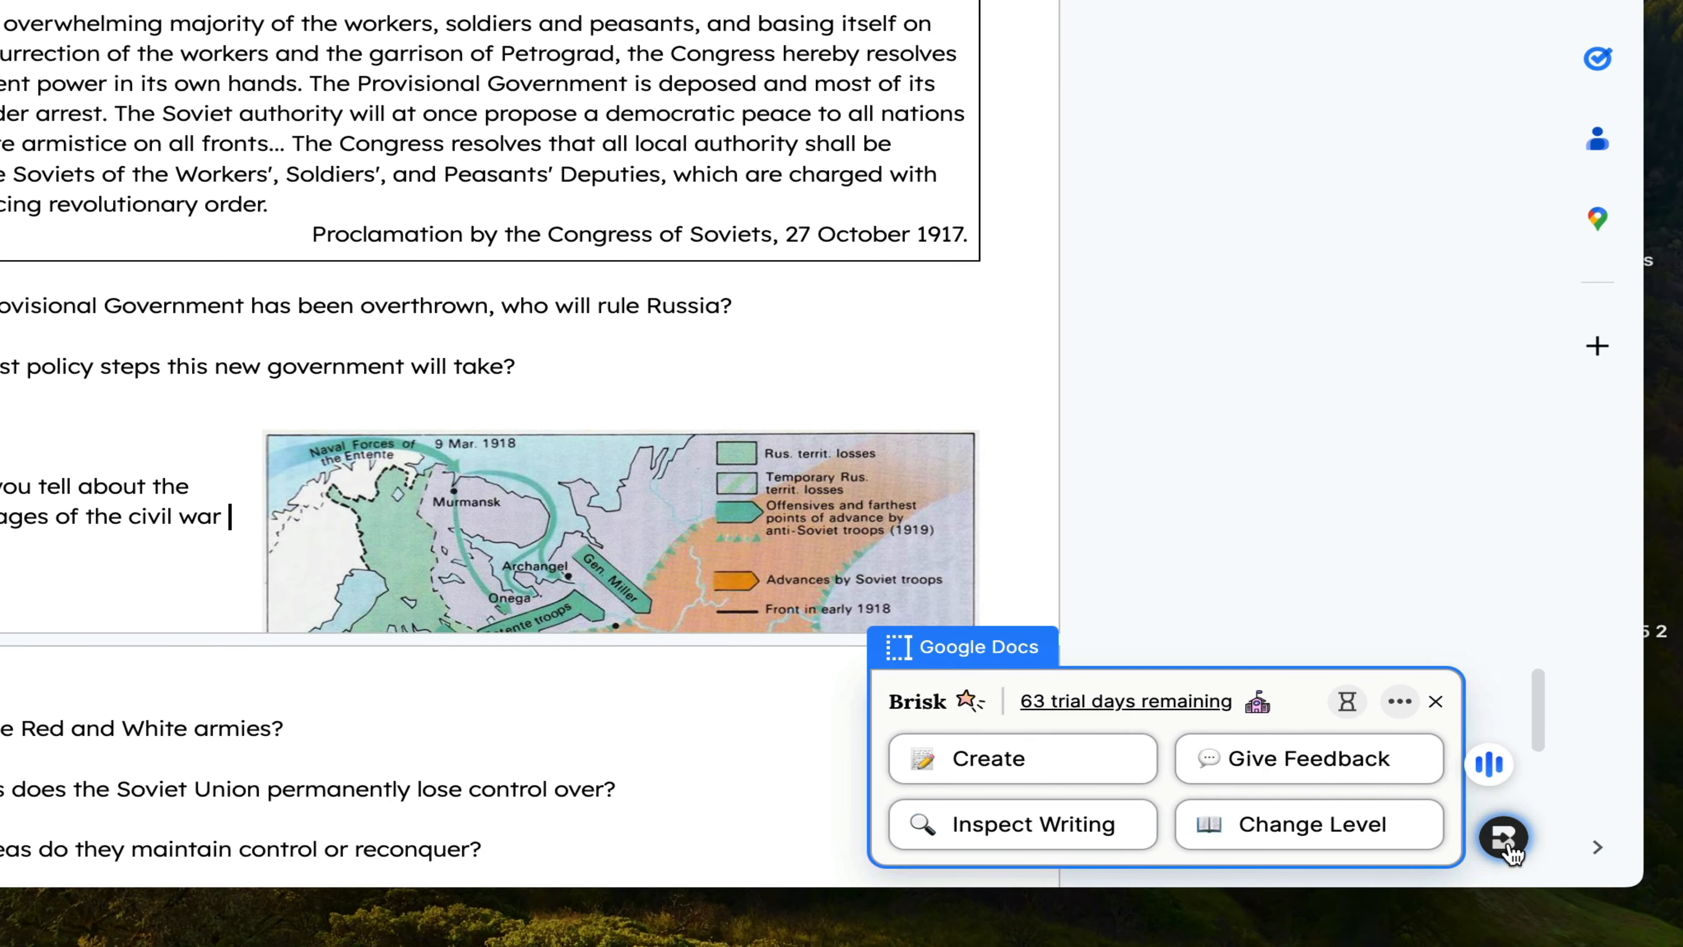
left_click(1336, 771)
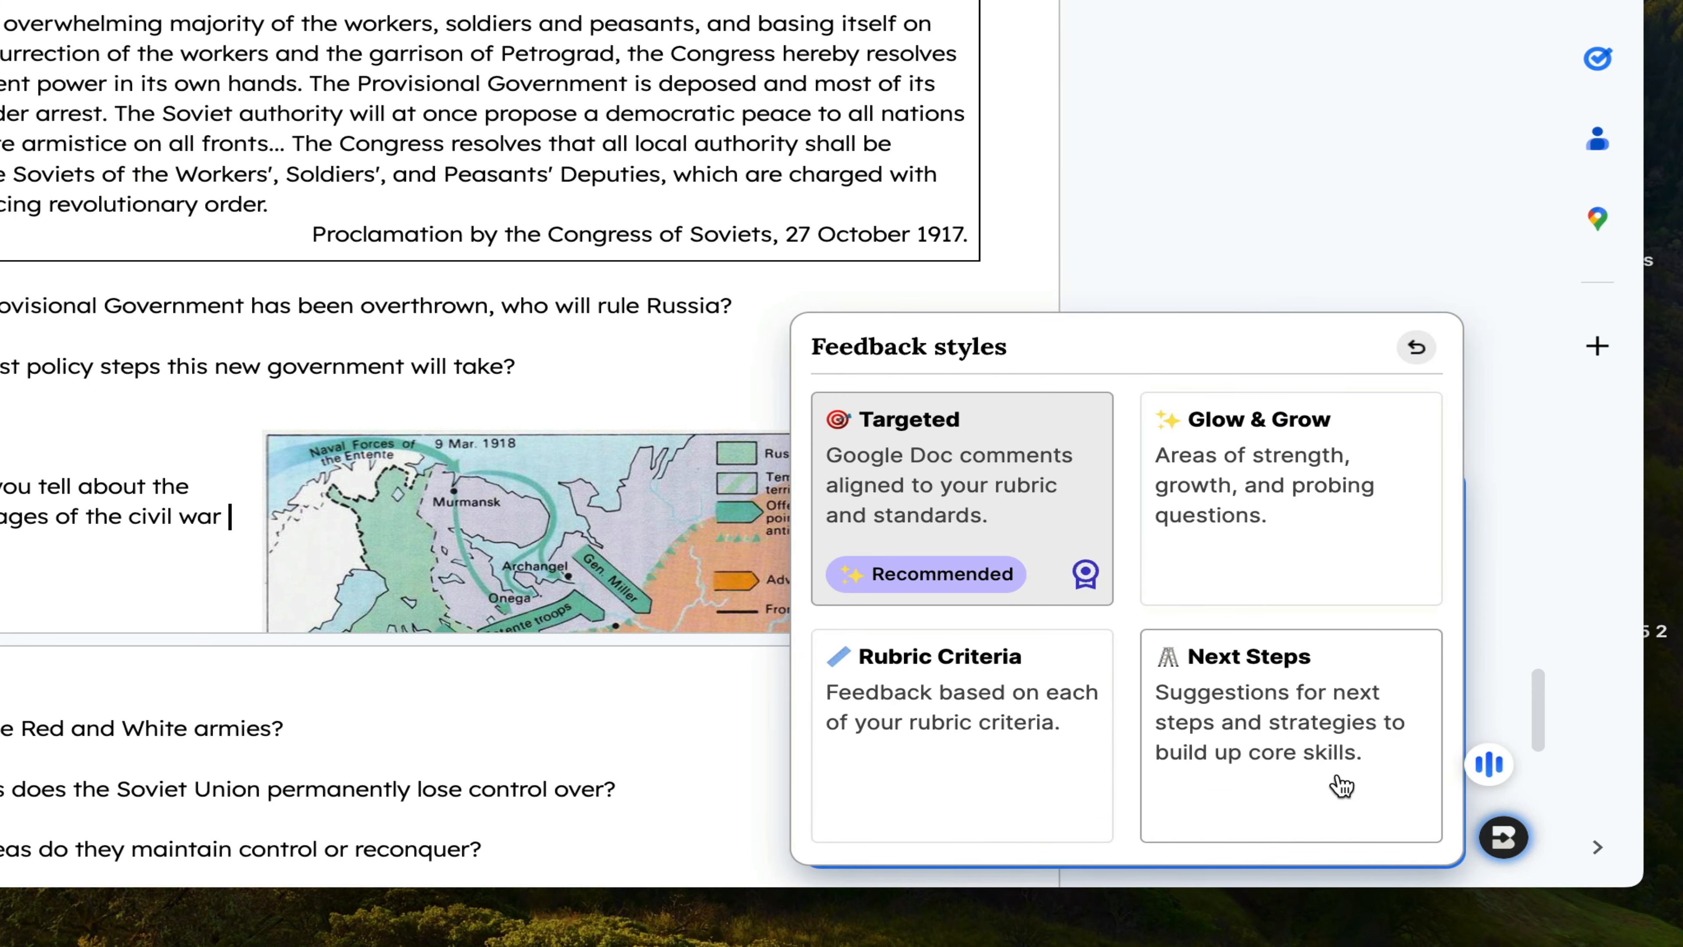